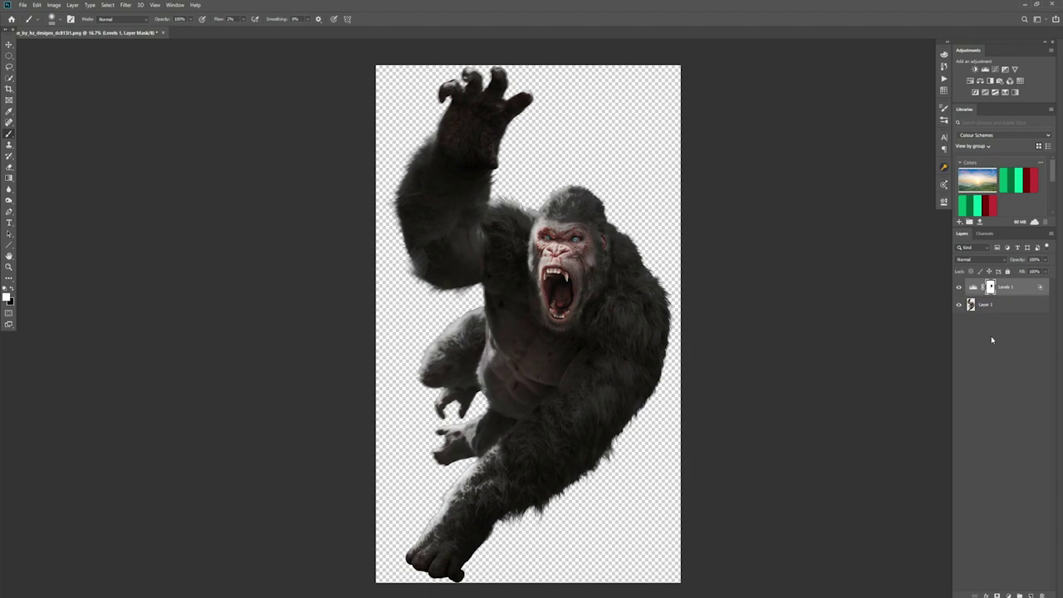
Restrict the Levels lightening on the gorilla's fur with Blend If, then save it as a PSD.
double_click(1040, 289)
drag(598, 280, 806, 230)
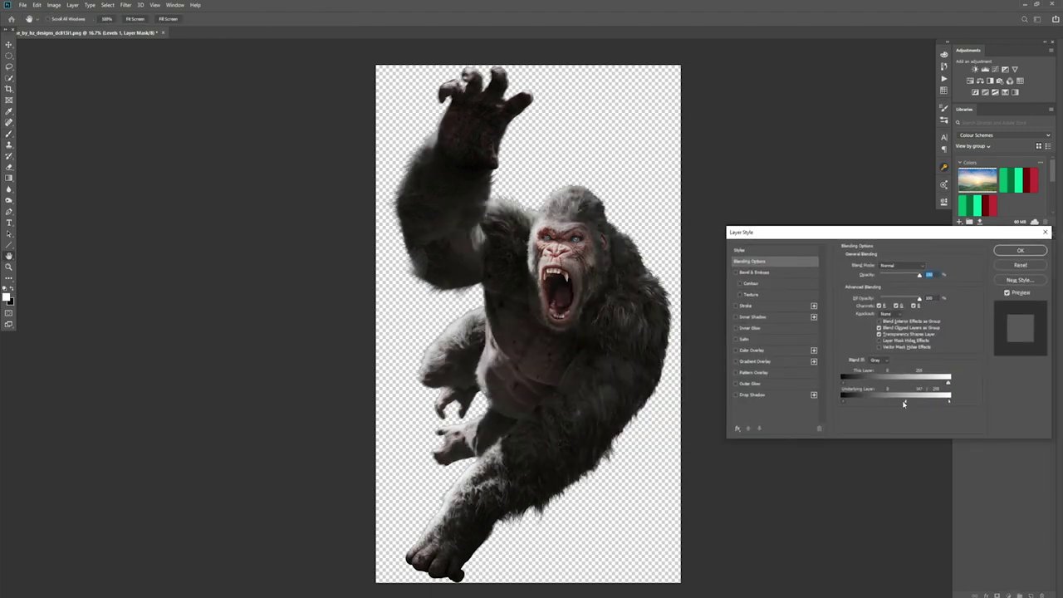
click(1015, 244)
click(960, 288)
click(959, 288)
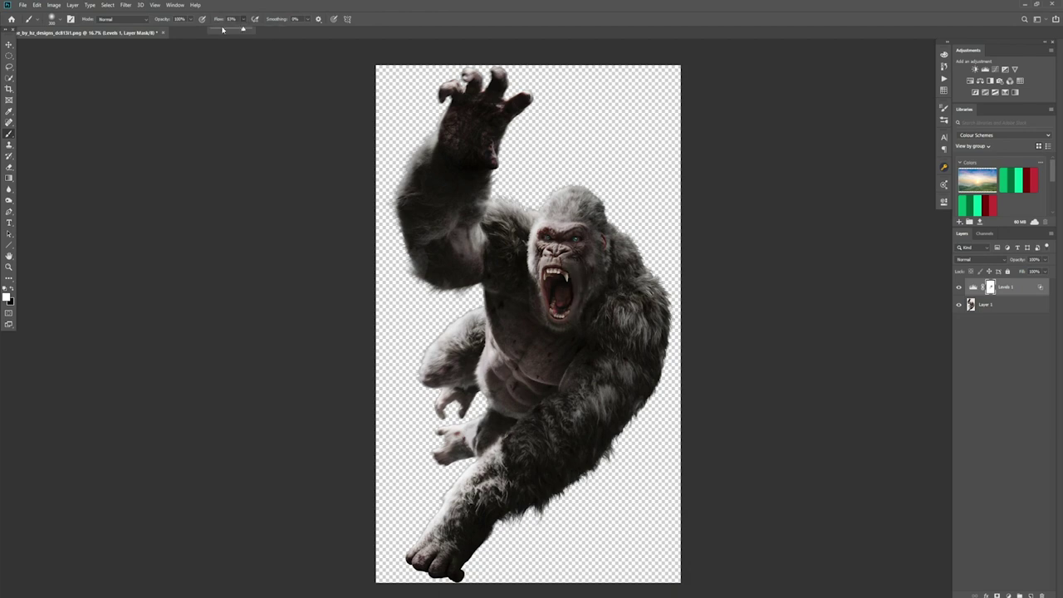
key(ctrl+shift+s)
key(Return)
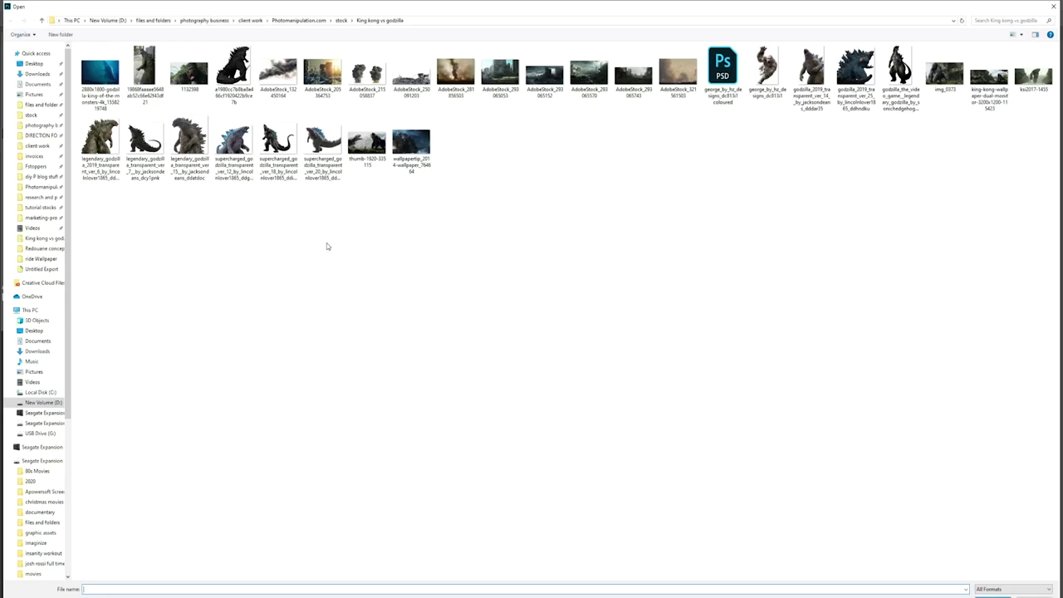
Open three Godzilla images from the source folder as new documents.
click(234, 75)
ctrl+click(856, 78)
ctrl+click(100, 148)
ctrl+click(190, 147)
ctrl+click(279, 148)
key(Return)
click(250, 35)
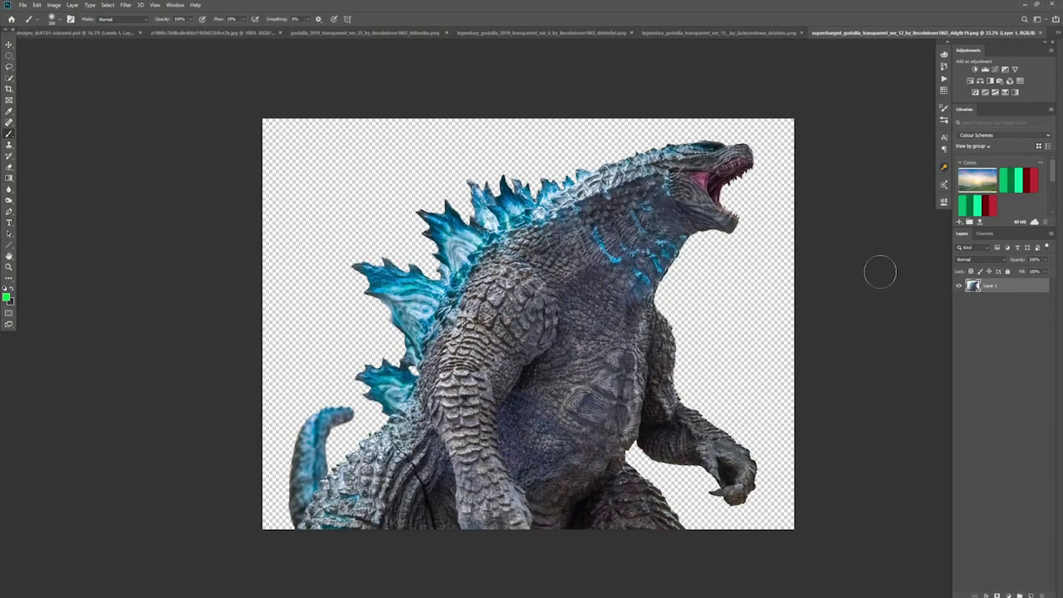
Drag the cloudy cityscape and another ruined-city photo into Untitled-1 as new layers.
key(ctrl+Tab)
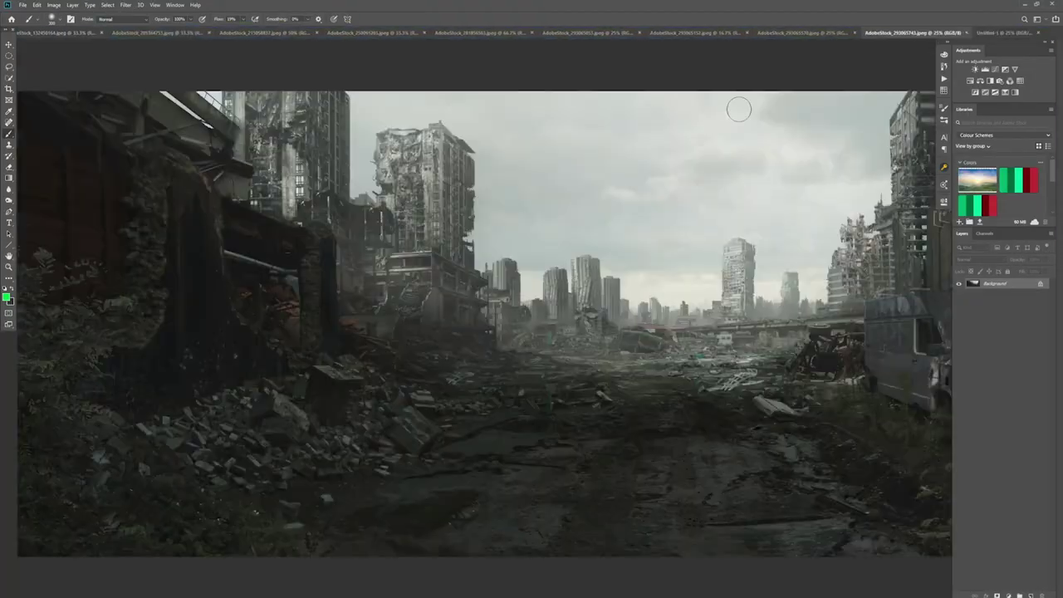
key(ctrl+shift+Tab)
key(ctrl+shift+Tab)
key(ctrl+Tab)
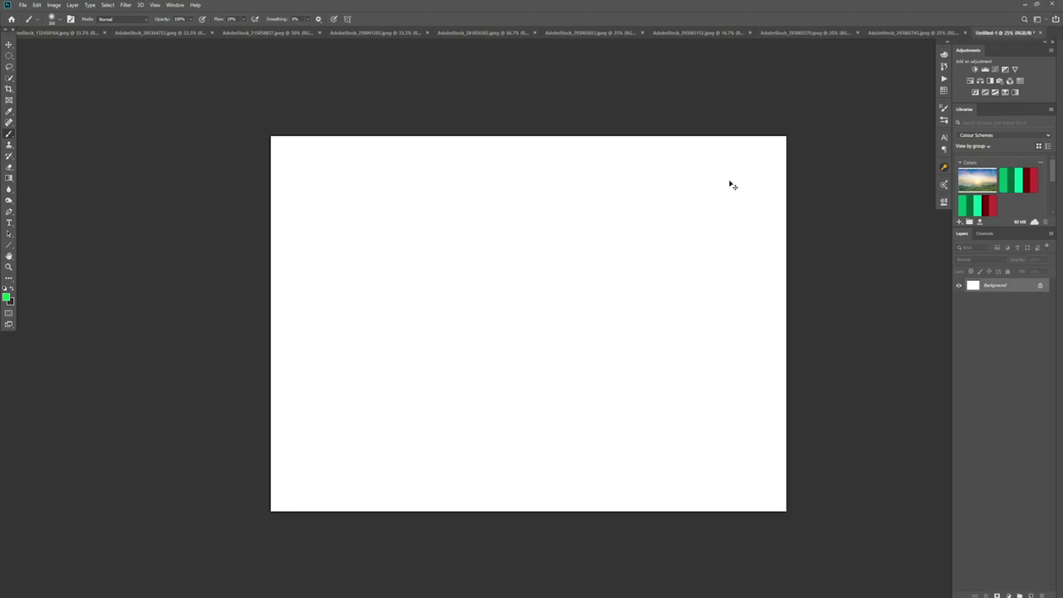
drag(731, 183, 845, 498)
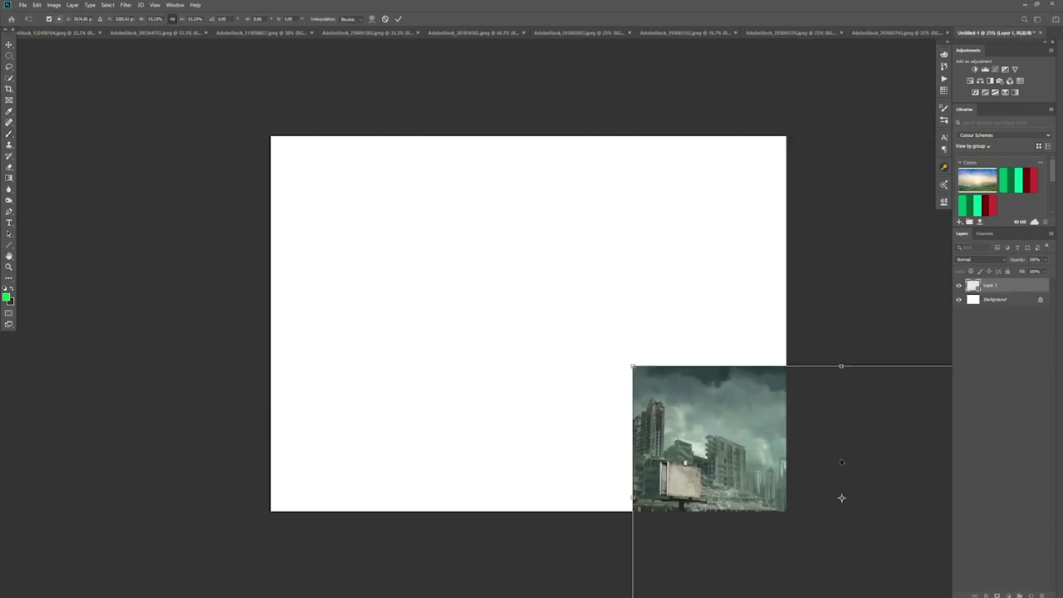
click(878, 32)
drag(689, 207, 845, 171)
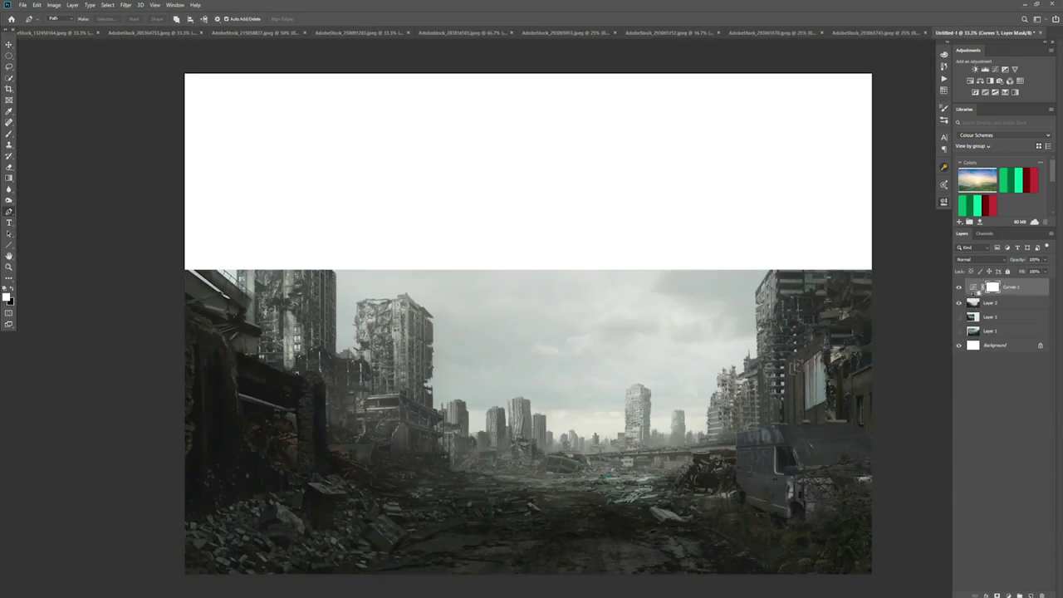
Mask away the street photo's sky using a temporary high-contrast Curves and Color Range.
drag(839, 332, 874, 332)
drag(919, 248, 884, 249)
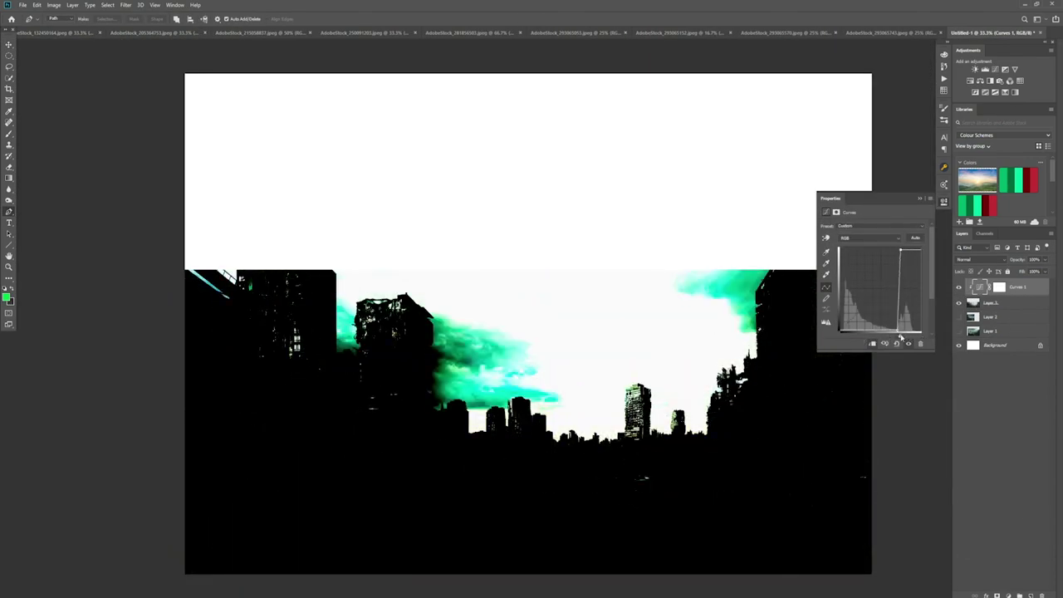
click(107, 4)
click(127, 90)
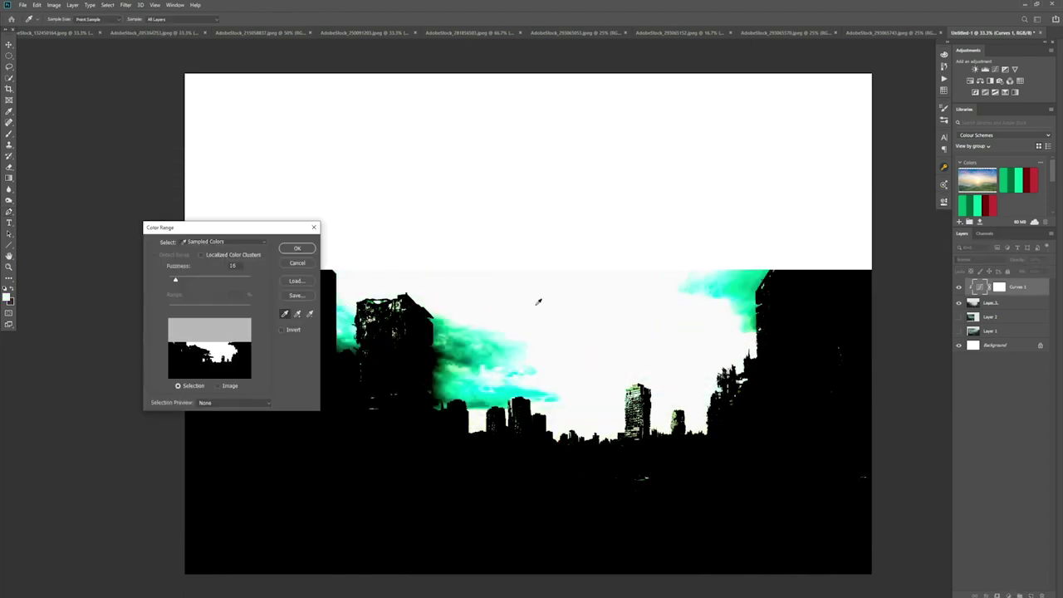
click(296, 248)
key(Delete)
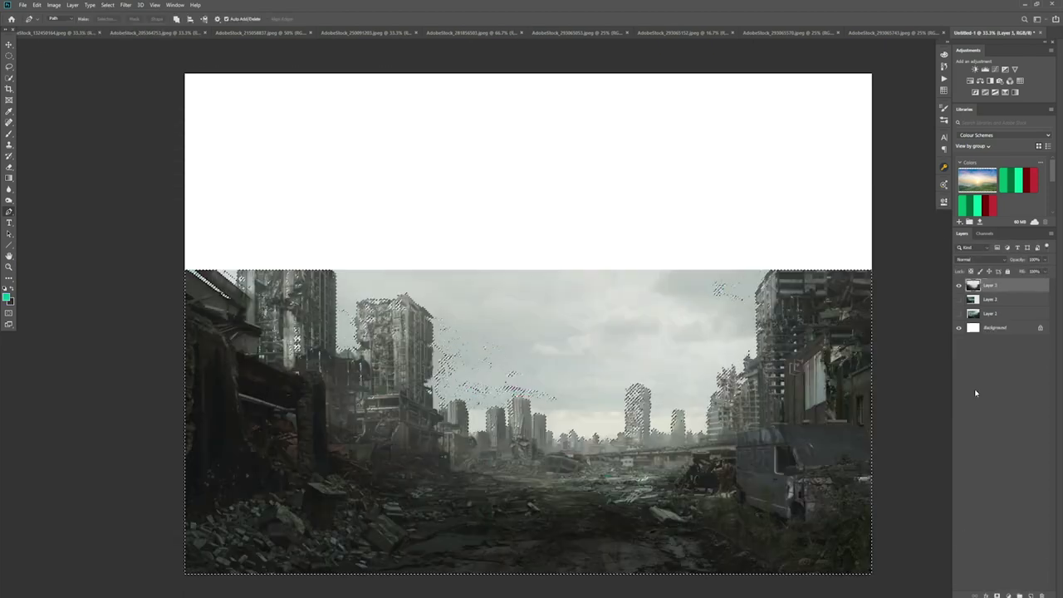
click(996, 595)
click(959, 314)
Raise the street photo about 68 px and resize the cloudy cityscape behind its buildings.
key(ctrl+t)
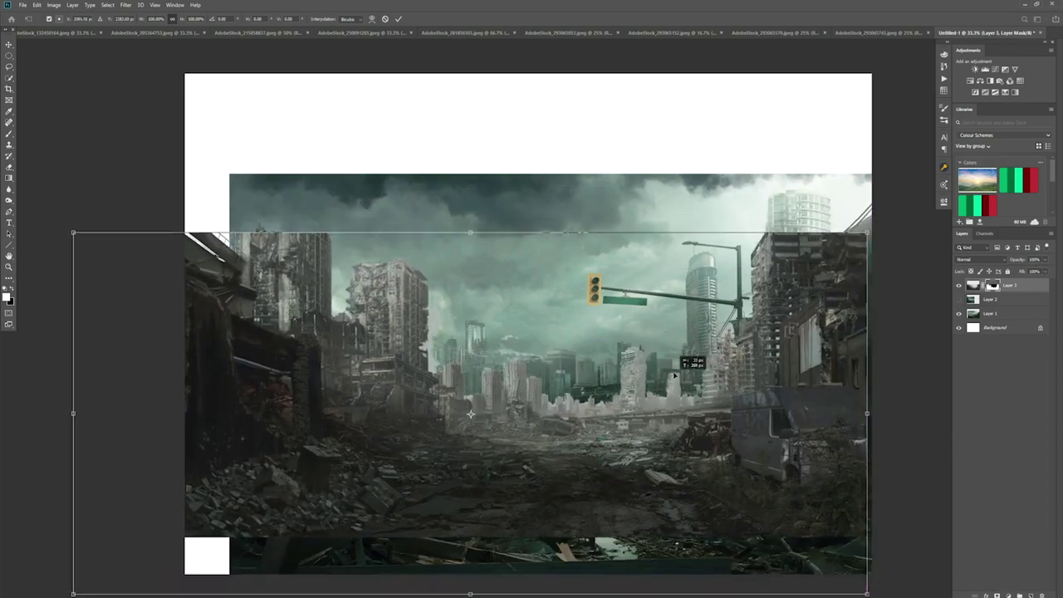
drag(864, 328, 863, 271)
key(Return)
click(959, 285)
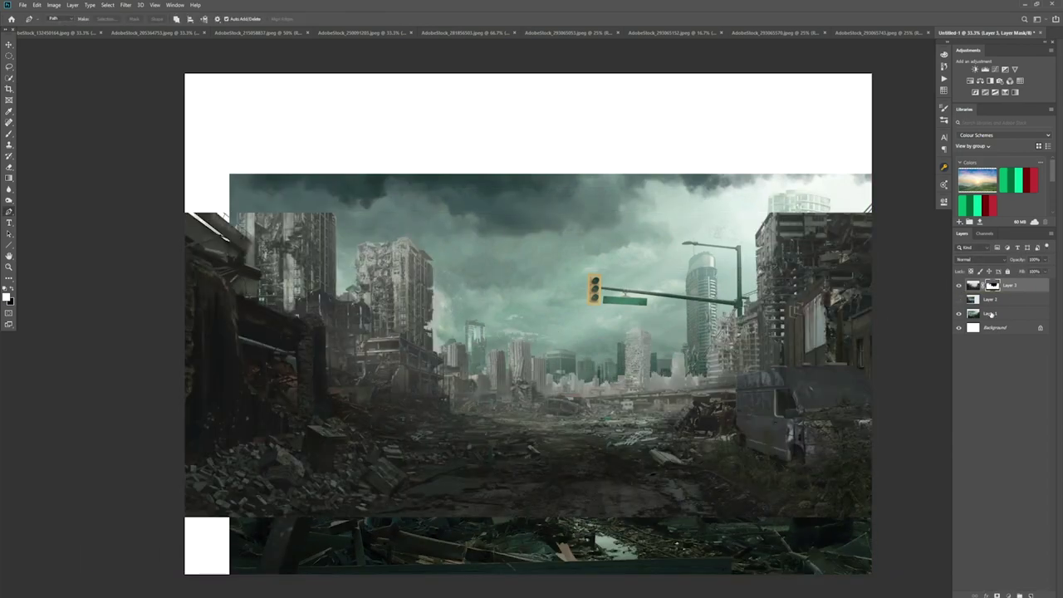
click(990, 313)
key(ctrl+t)
drag(524, 336, 524, 234)
drag(872, 74, 802, 171)
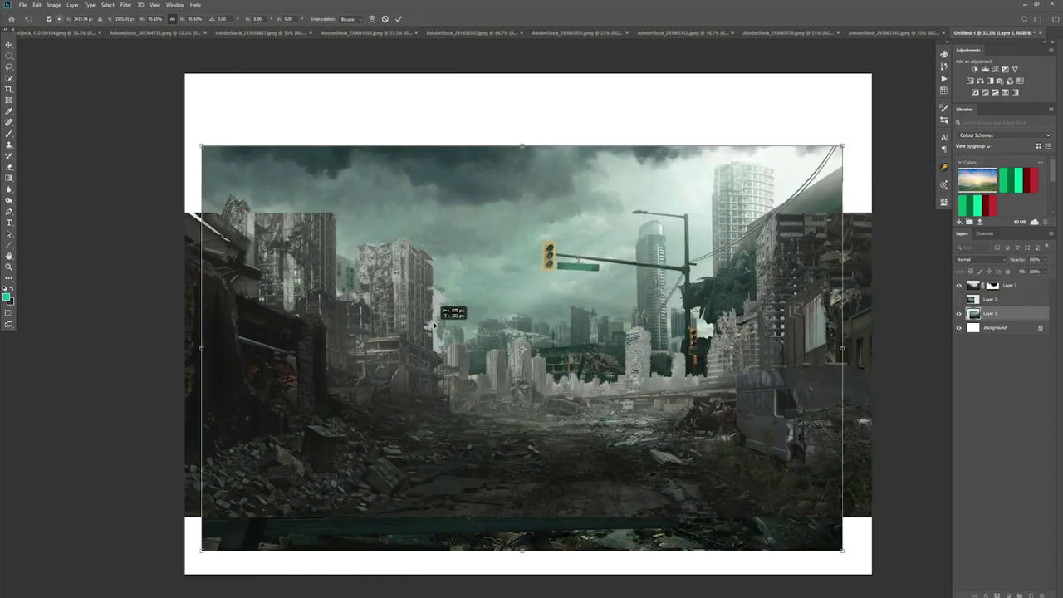
drag(307, 170, 387, 231)
key(Return)
key(p)
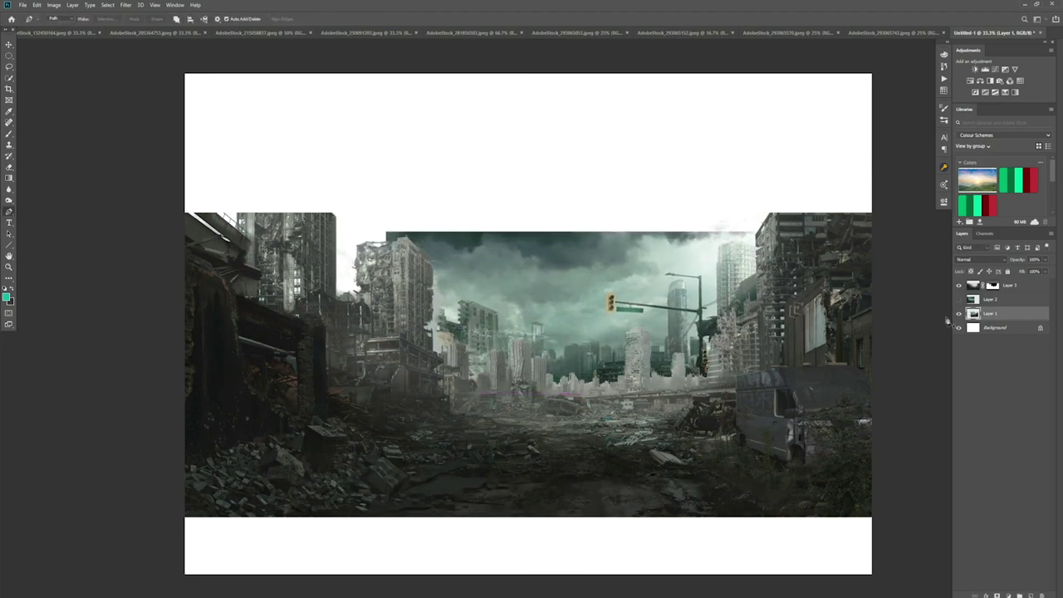
Stretch the cityscape across the canvas width and enlarge the other city photo to fill it.
click(959, 285)
key(ctrl+t)
mouse_move(387, 231)
mouse_down()
mouse_move(343, 201)
mouse_move(185, 190)
mouse_move(185, 169)
mouse_up()
key(Return)
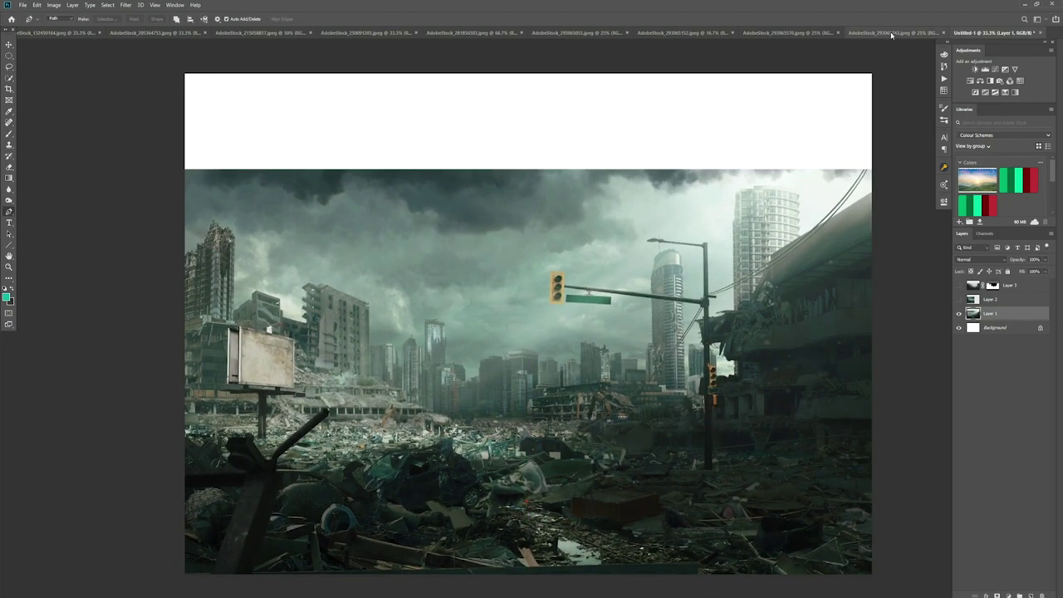
click(989, 285)
key(v)
drag(357, 344, 357, 356)
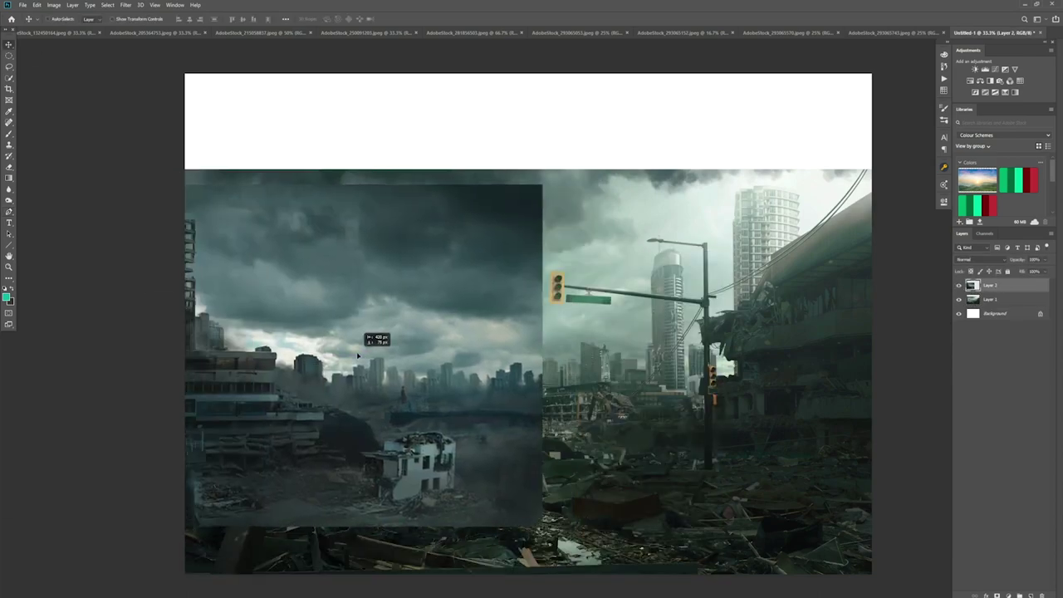
key(ctrl+t)
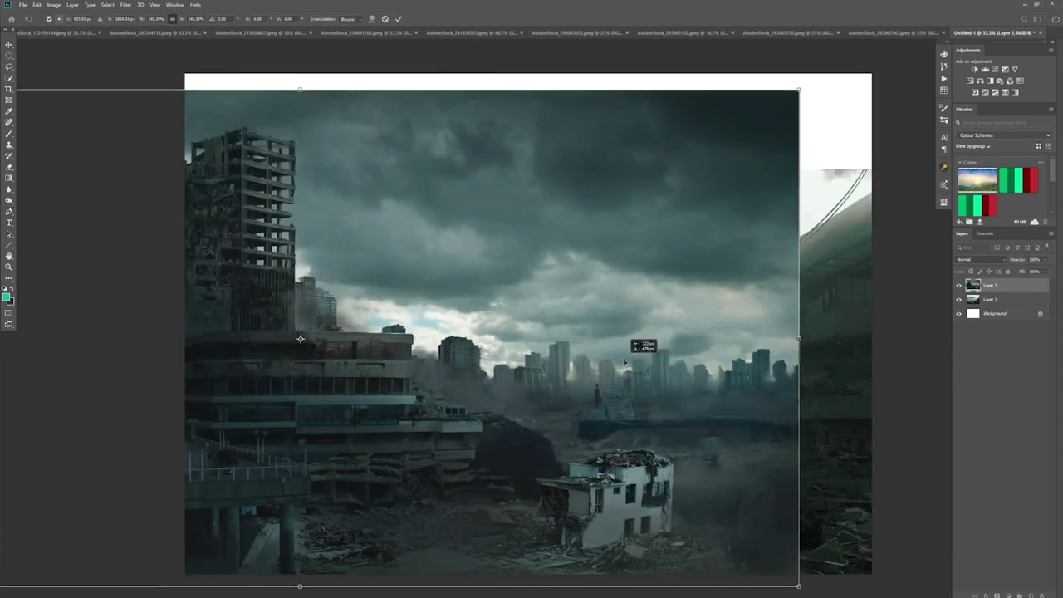
mouse_move(230, 339)
mouse_down()
mouse_move(790, 345)
mouse_move(603, 506)
mouse_up()
key(Return)
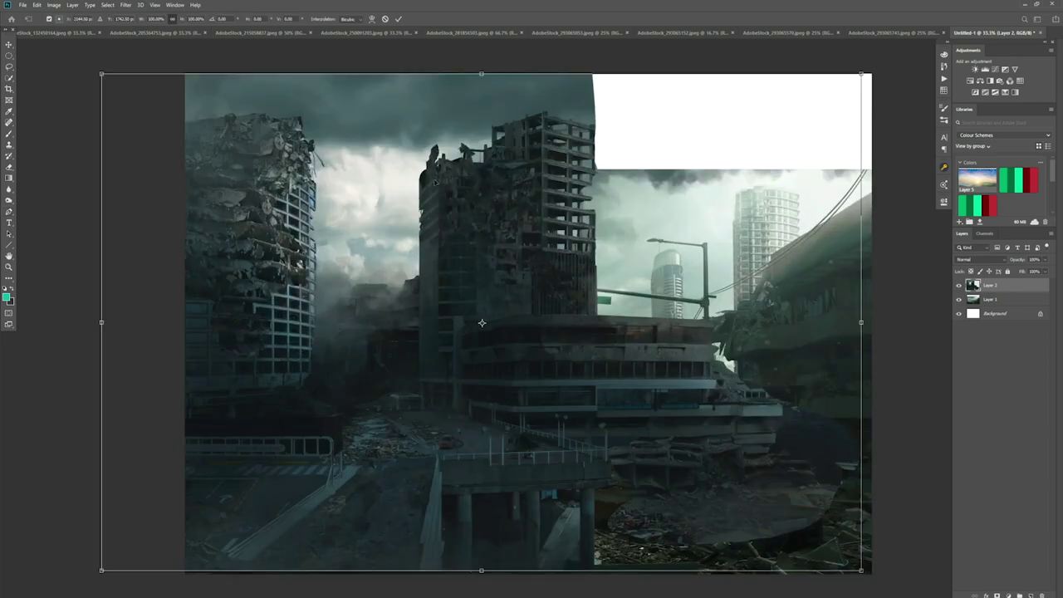
Outline the ruined building, mask it, and paint away its lower edge.
drag(434, 182, 362, 307)
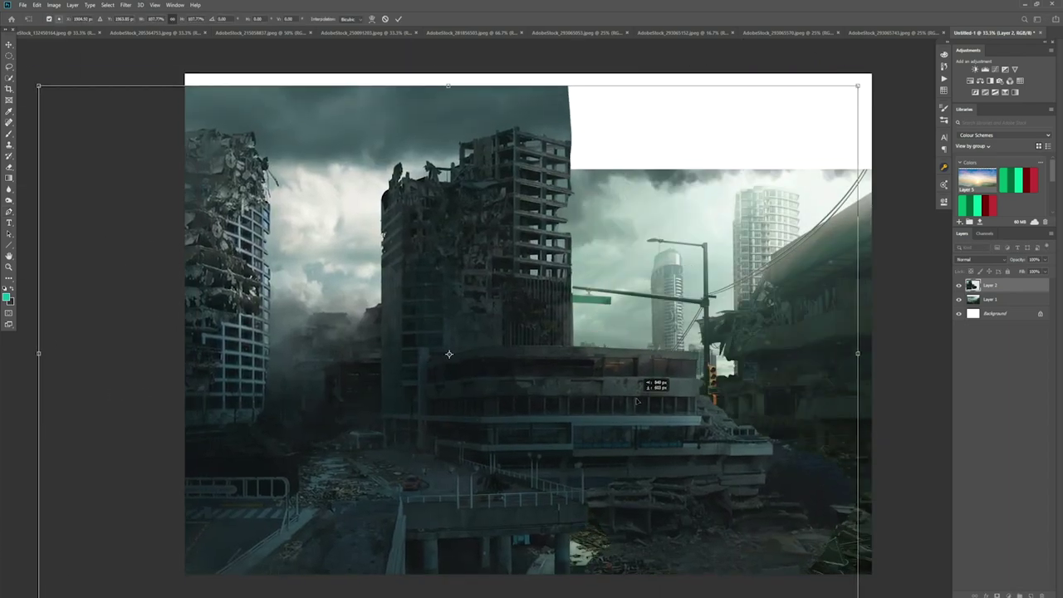
drag(362, 306, 746, 449)
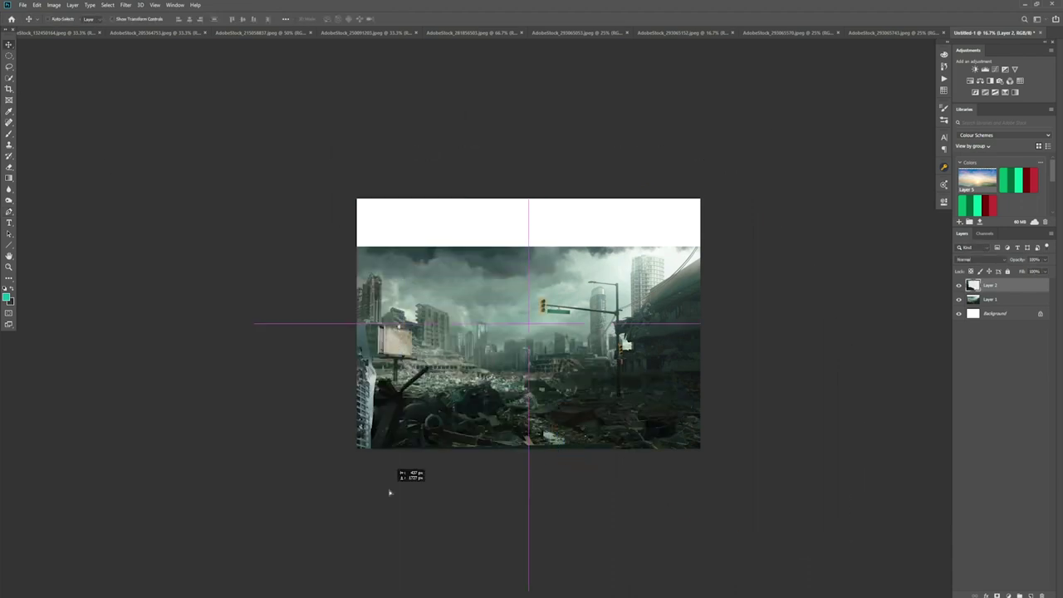
mouse_move(391, 491)
mouse_down()
mouse_move(149, 379)
mouse_move(438, 380)
mouse_up()
key(ctrl+t)
key(Return)
key(b)
key(x)
drag(475, 411, 434, 396)
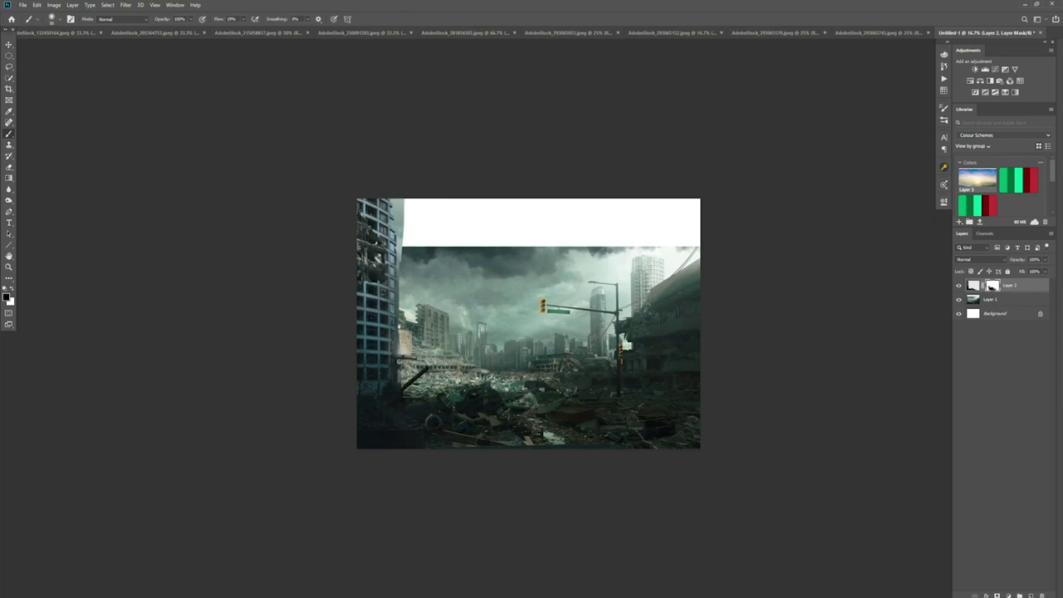
Flip the building horizontally onto the right edge, then nudge the cityscape up and right.
key(ctrl+t)
drag(152, 323, 772, 323)
drag(628, 361, 703, 340)
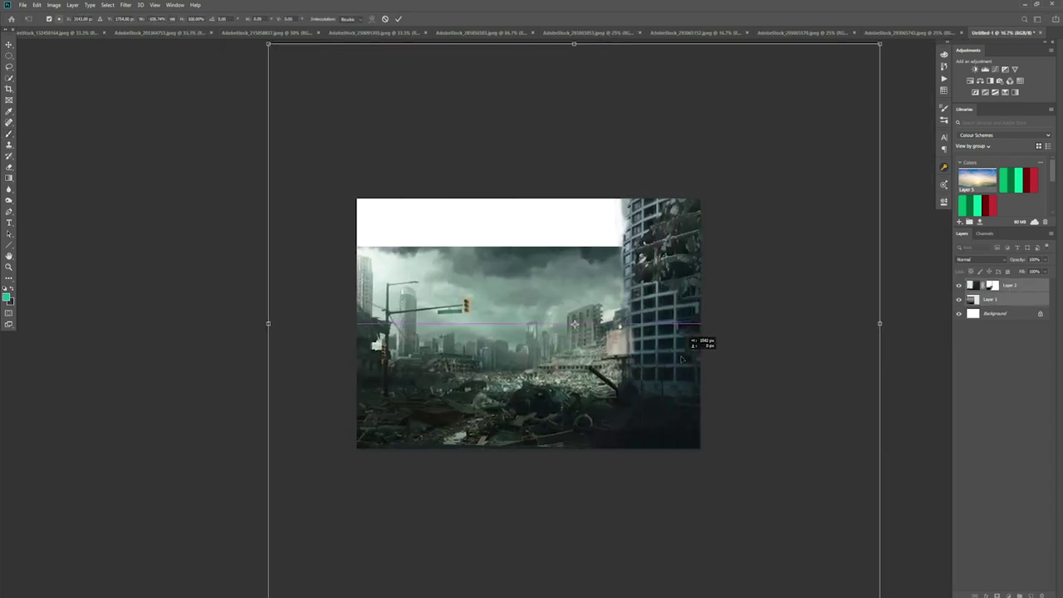
key(Return)
key(v)
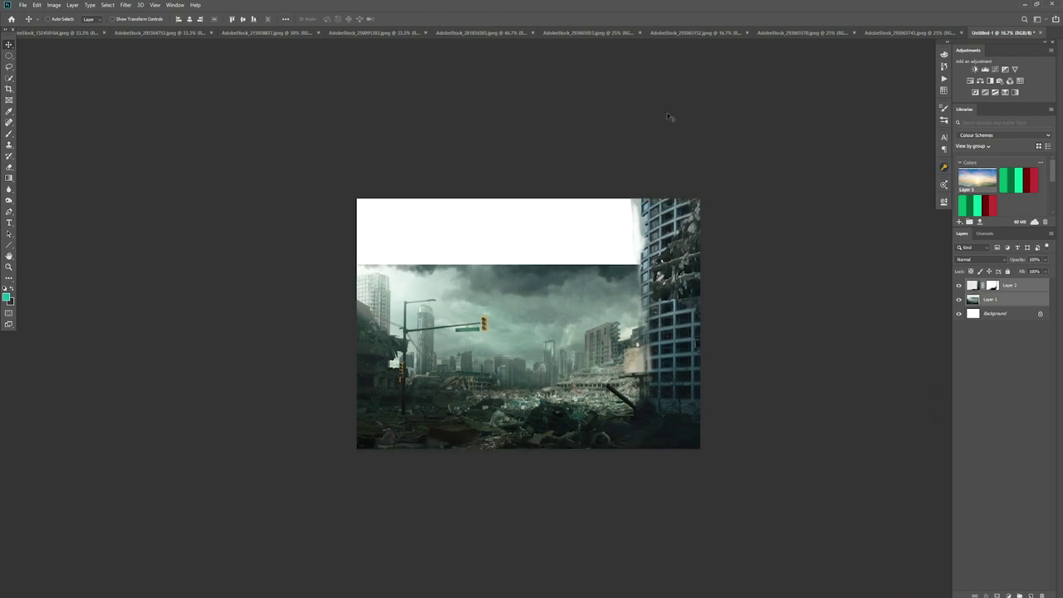
click(482, 32)
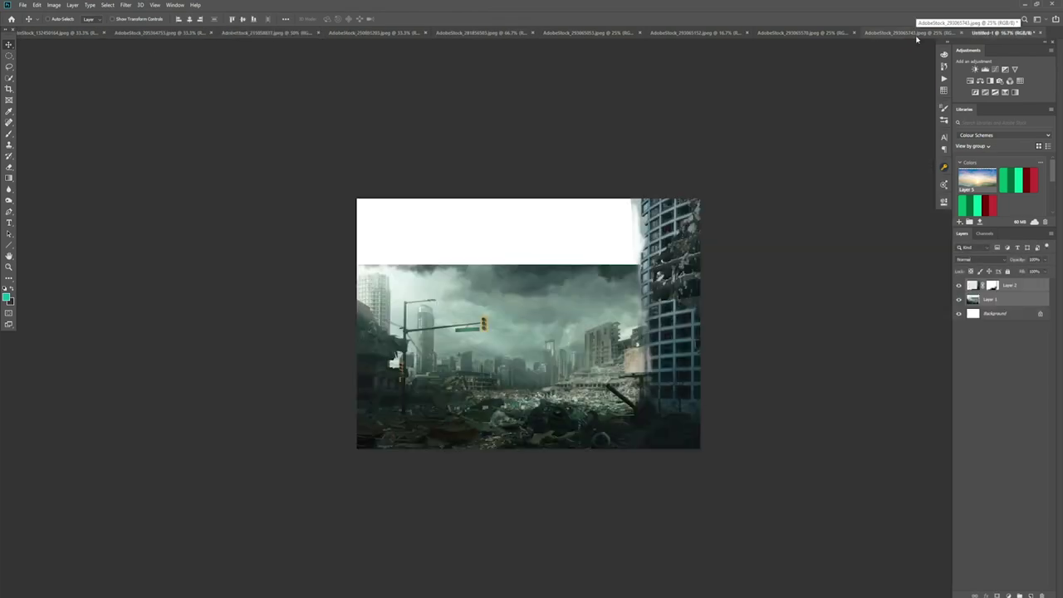
click(959, 285)
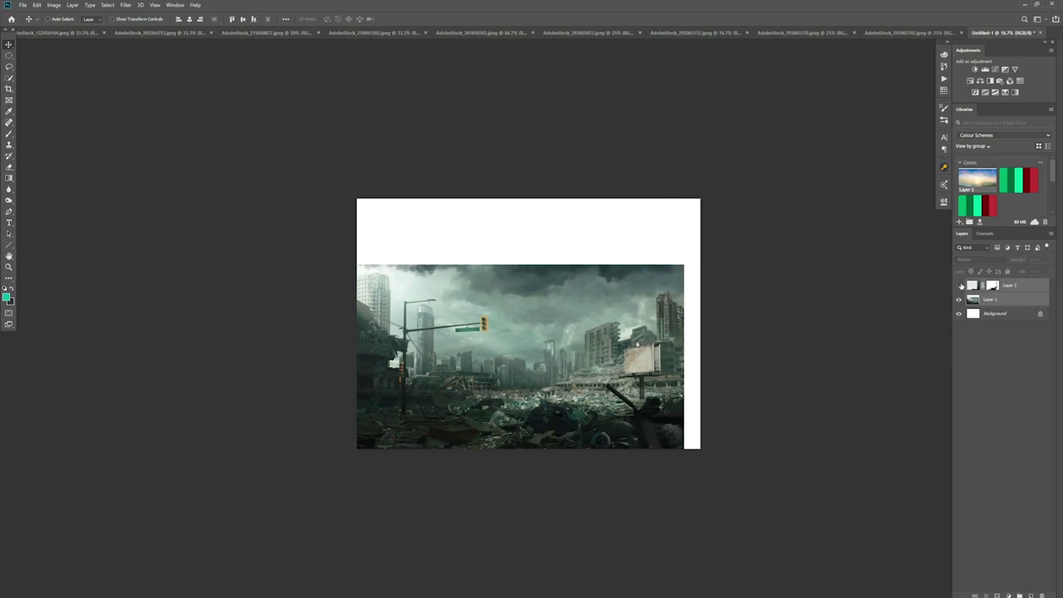
drag(551, 345, 567, 326)
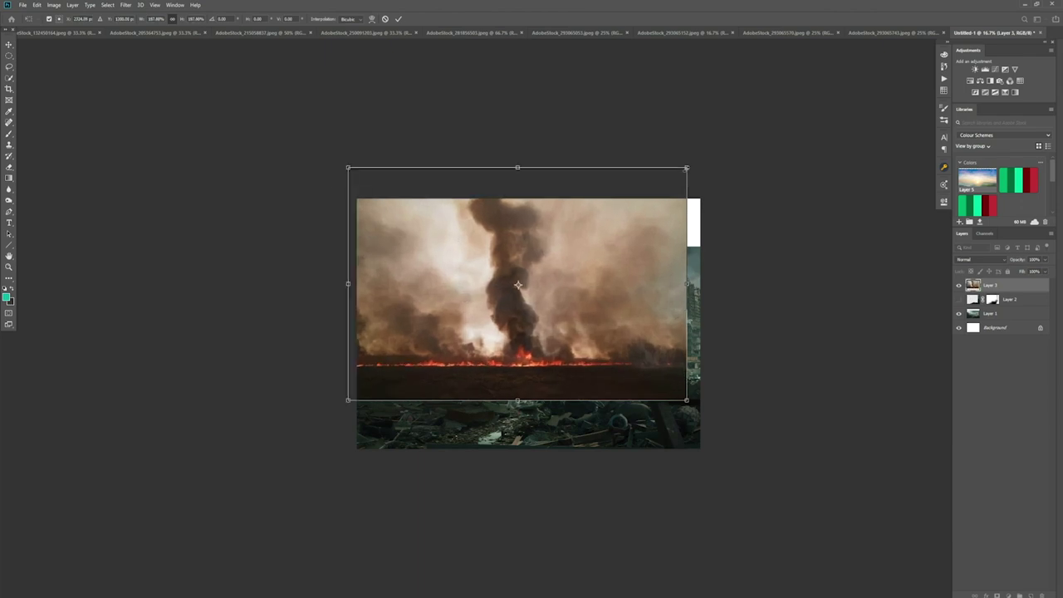
Blend the smoke so the city shows through and hide the dark band over the rubble.
drag(872, 378, 842, 378)
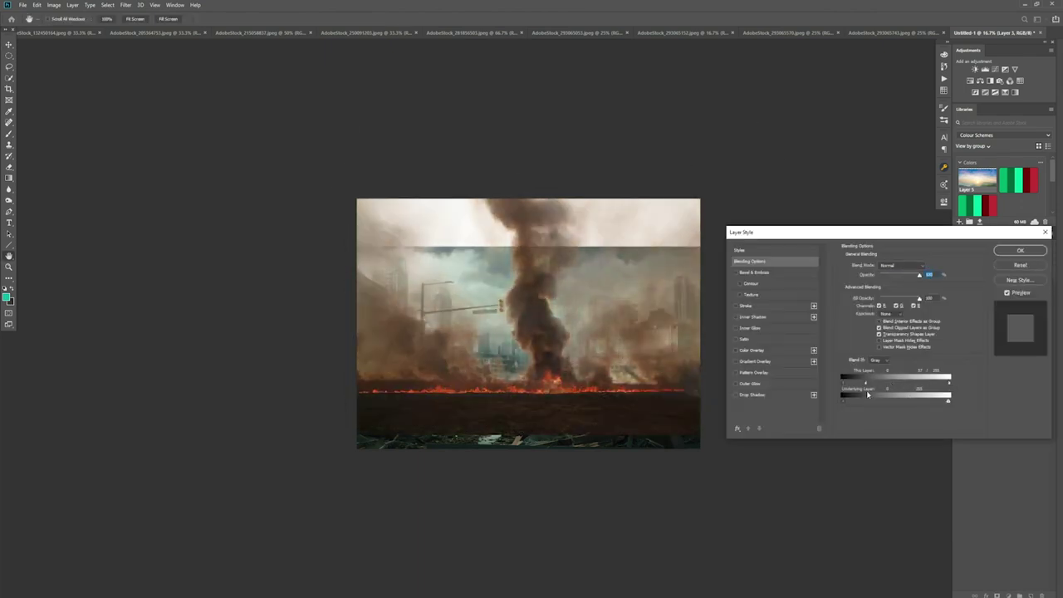
click(1022, 254)
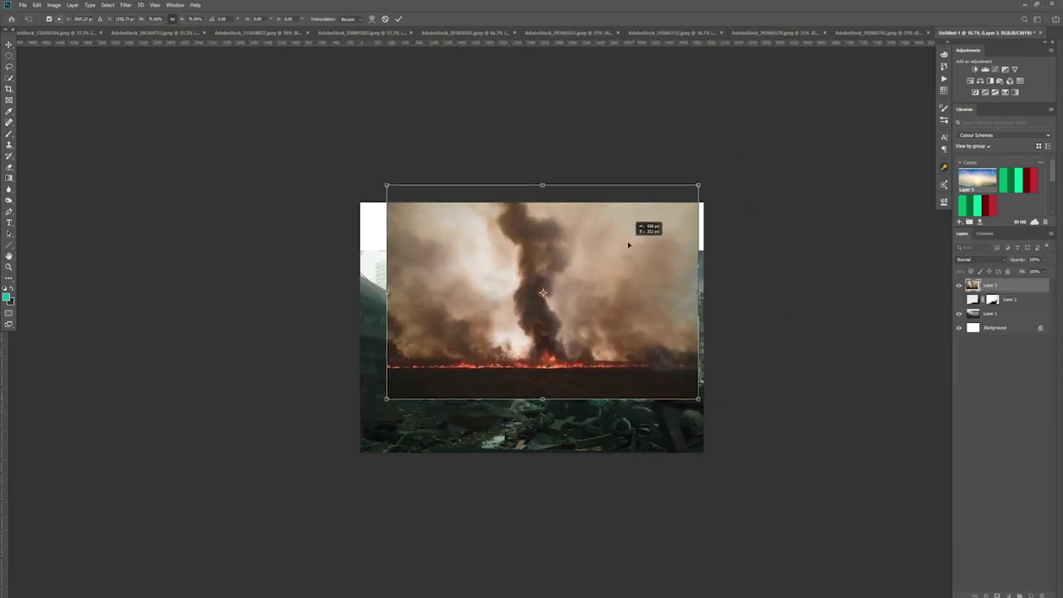
drag(382, 381, 689, 370)
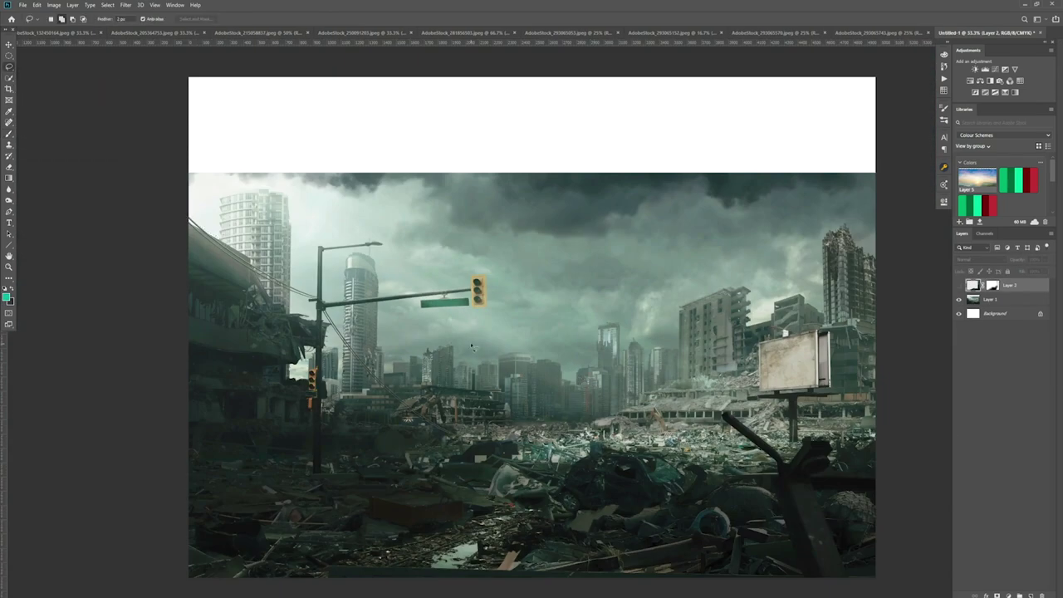
click(892, 32)
click(984, 32)
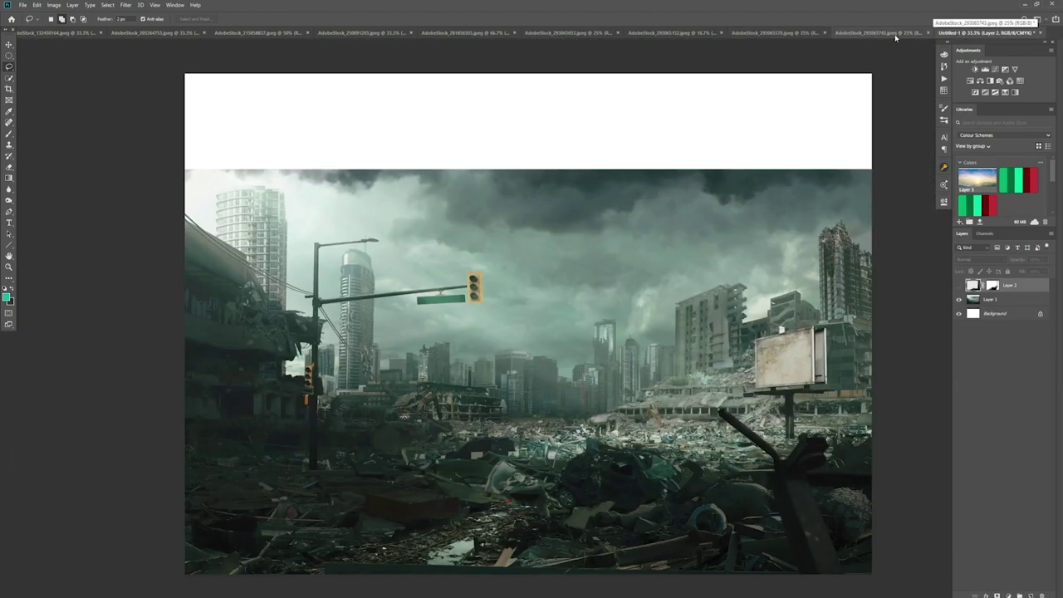
click(893, 32)
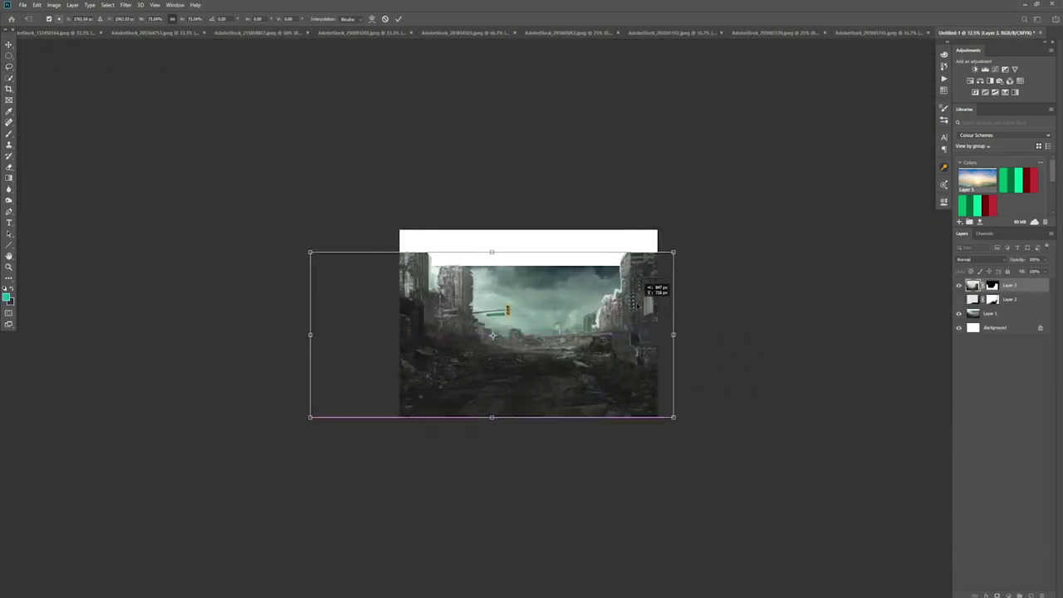
Lower the placed building and enlarge the base city layer beyond the canvas edges.
drag(676, 332, 667, 360)
key(Return)
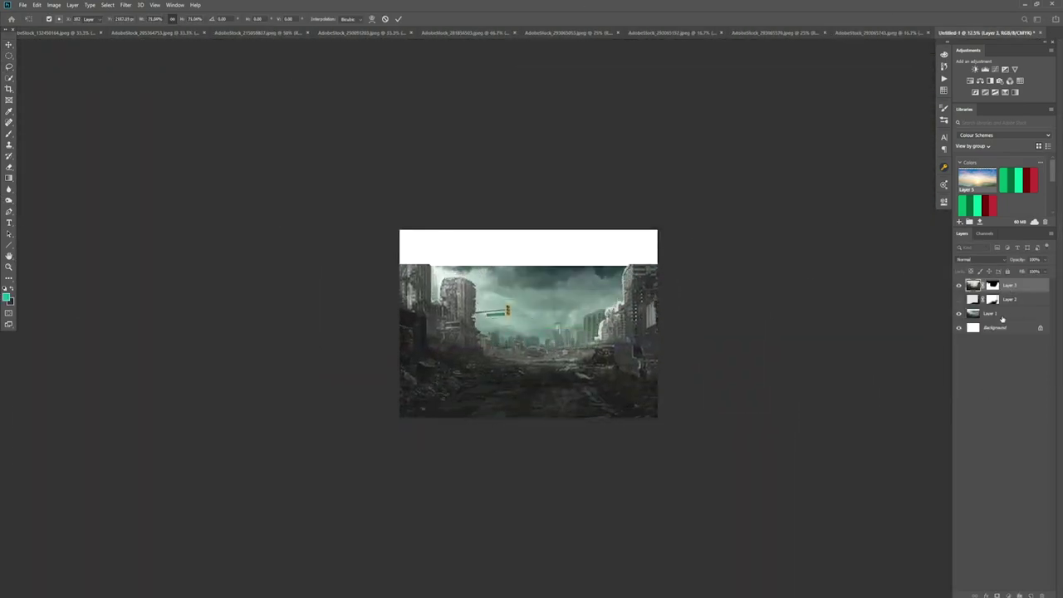
key(ctrl+t)
drag(554, 324, 608, 335)
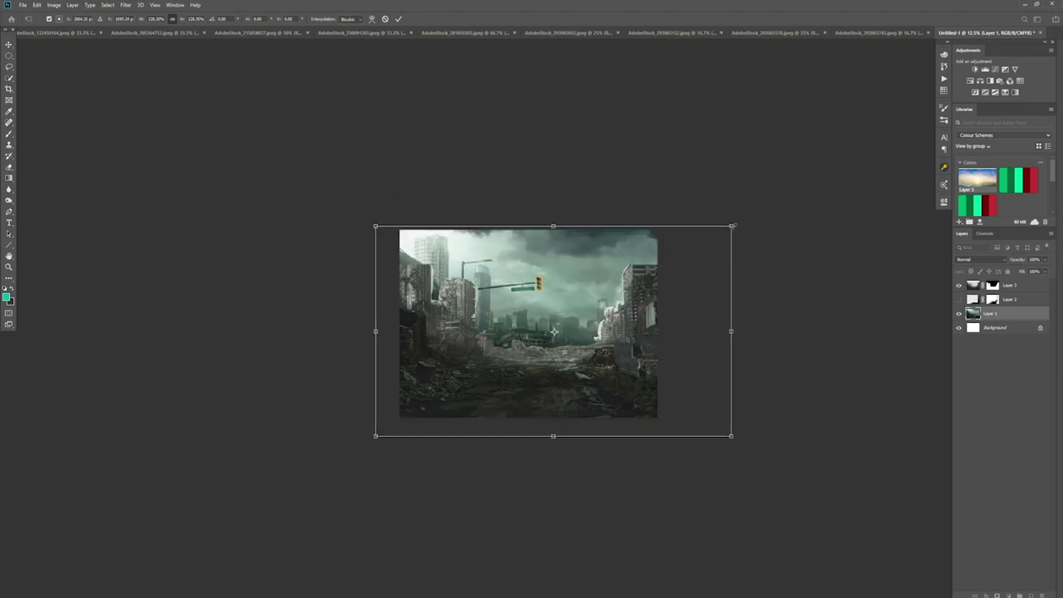
key(ctrl+plus)
key(Return)
key(ctrl+Tab)
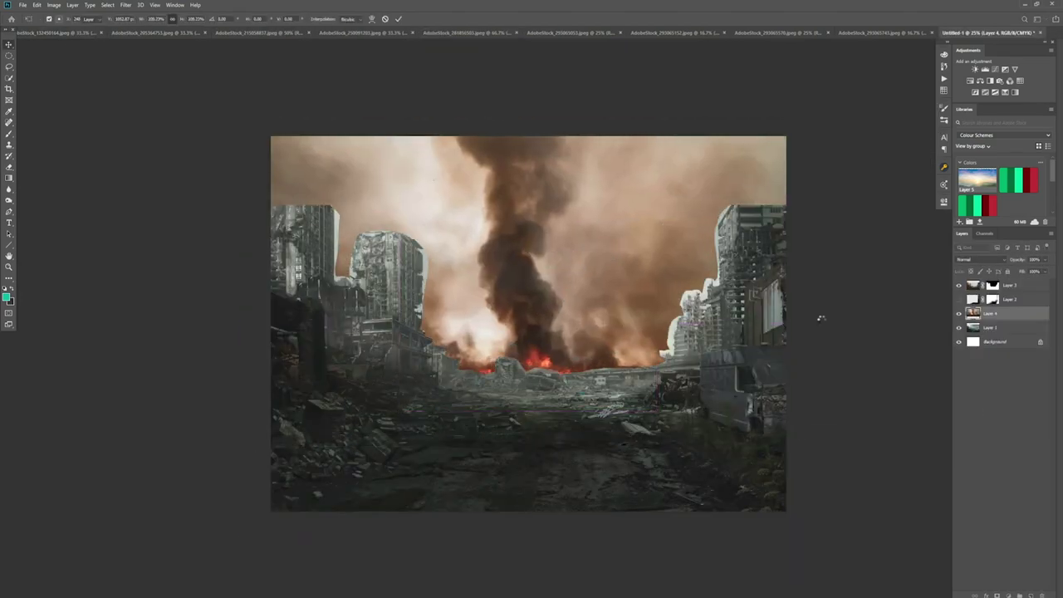
Copy the lassoed tower block to a masked layer and place it at the composite's right edge.
mouse_move(1045, 271)
mouse_down()
mouse_move(1032, 278)
mouse_move(1044, 271)
mouse_up()
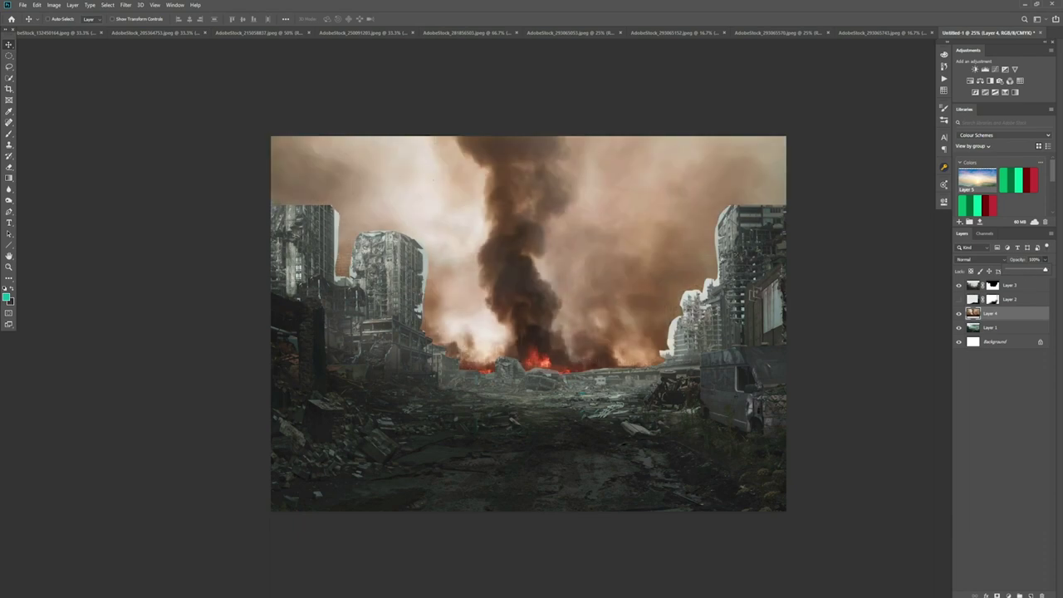
drag(558, 344, 607, 296)
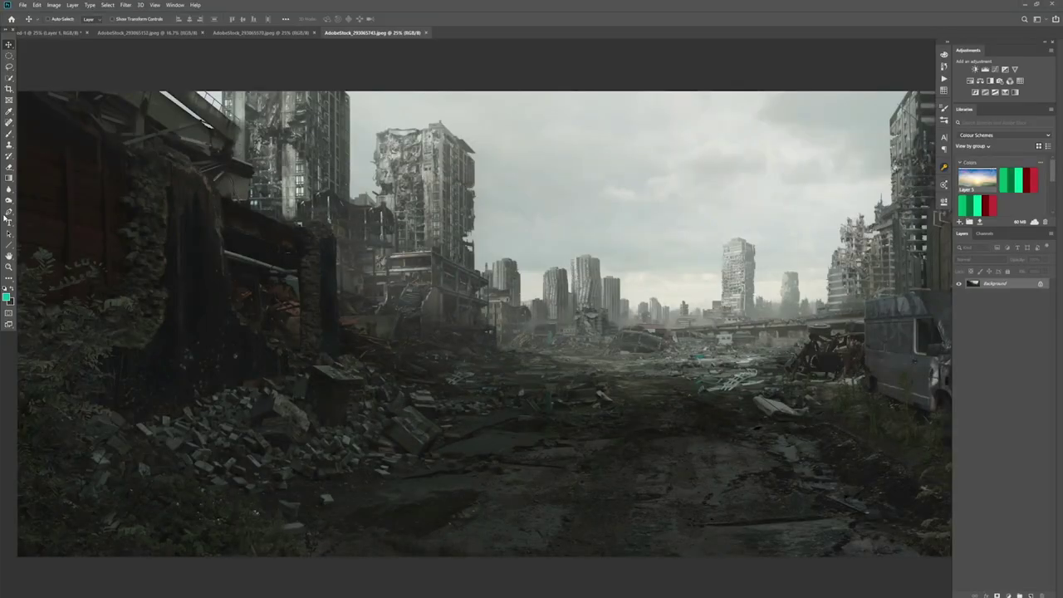
key(ctrl+j)
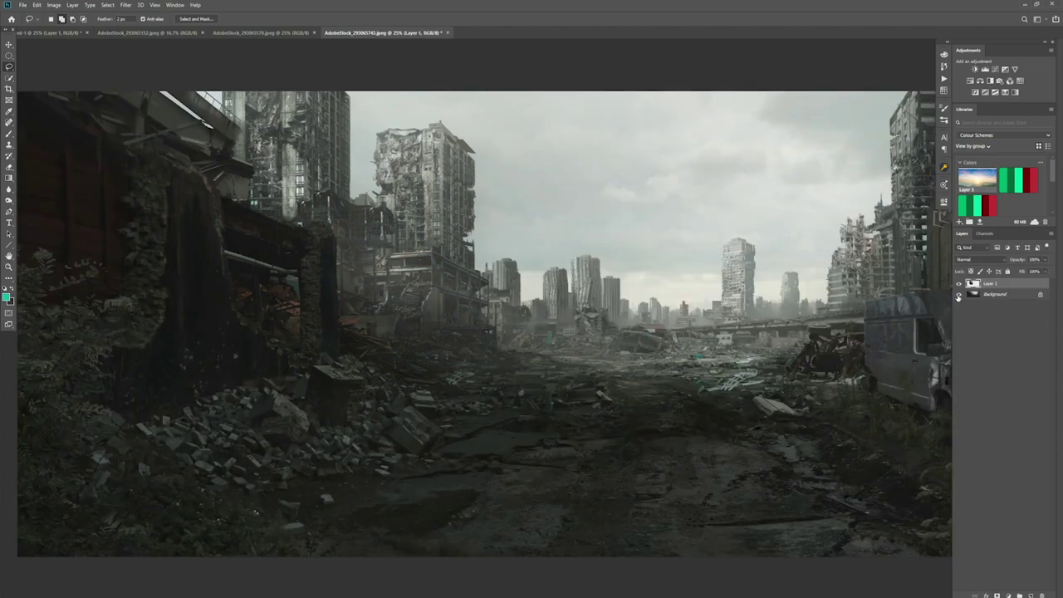
key(Return)
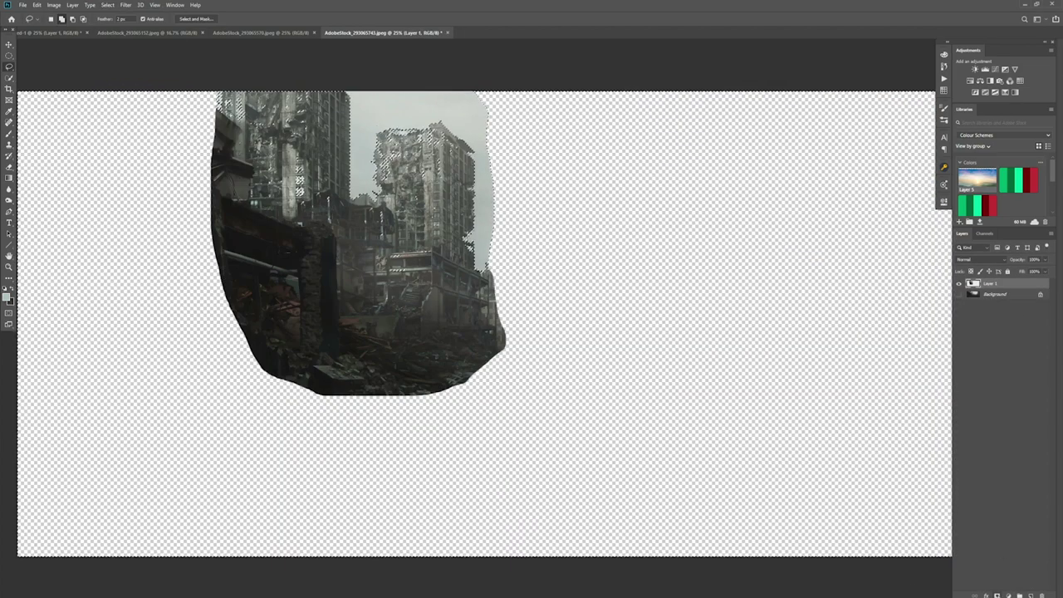
mouse_move(665, 418)
mouse_down()
mouse_move(623, 315)
mouse_move(852, 245)
mouse_move(858, 263)
mouse_up()
key(Return)
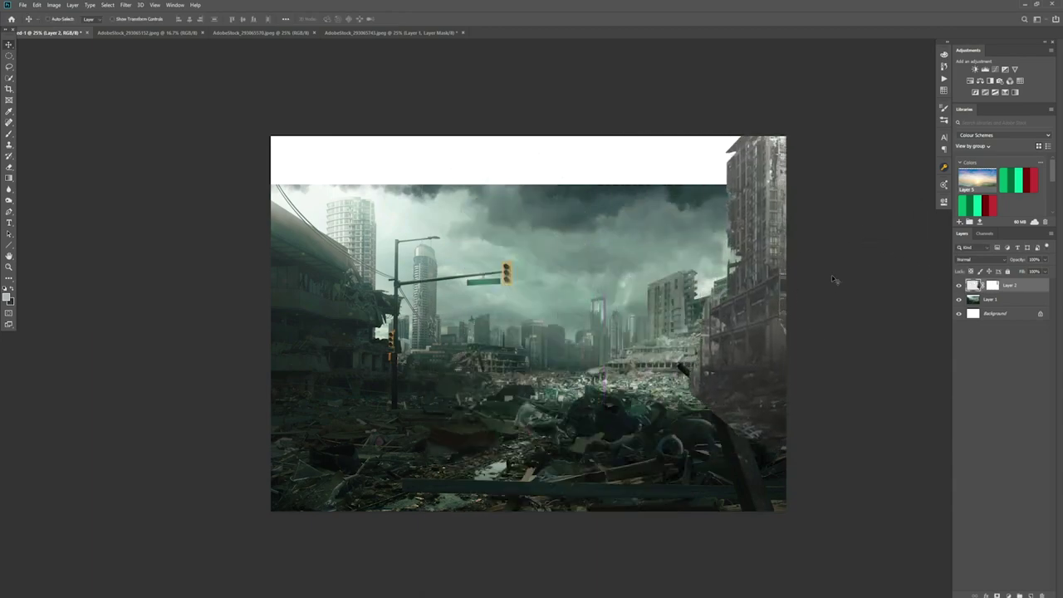
Paint the tower's mask to blend its base into the rubble and reveal the lower-right beam.
key(ctrl+comma)
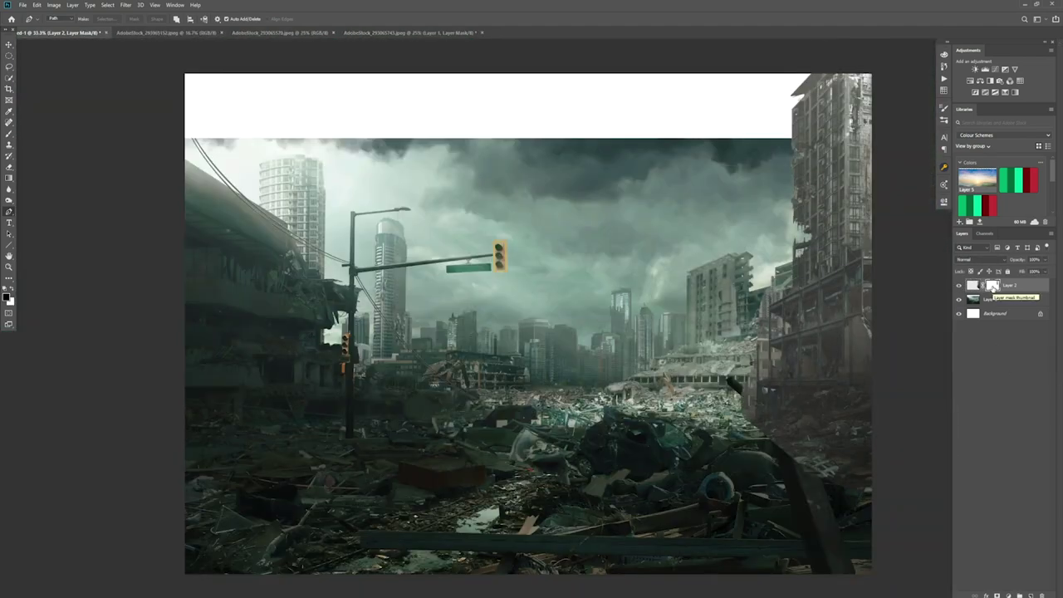
key(b)
drag(855, 482, 761, 368)
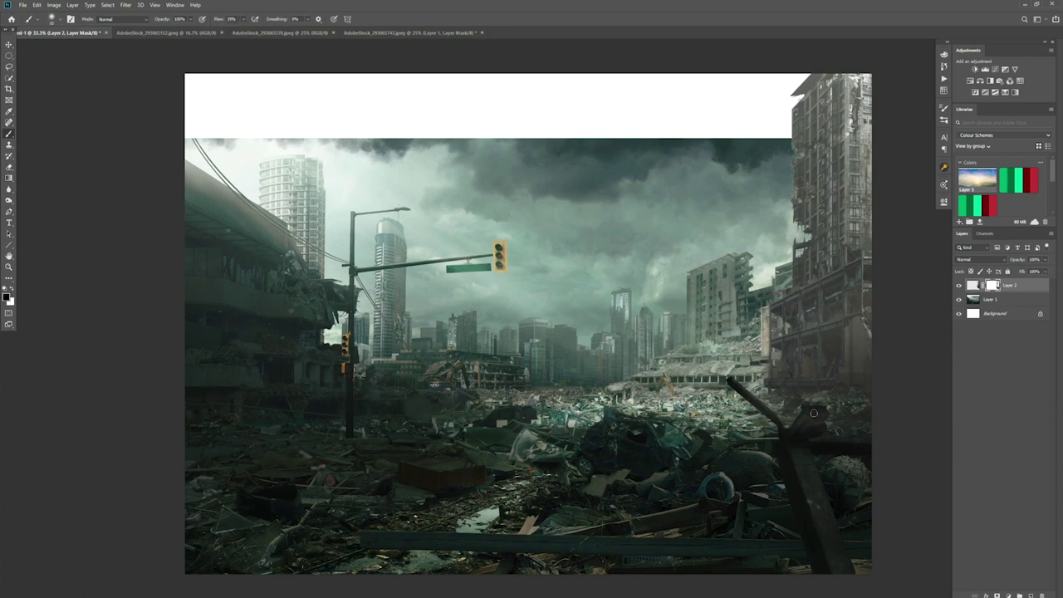
Match the tower with clipped red-channel Curves and desaturating Hue/Saturation, then overlay the fire photo with a mask.
click(995, 69)
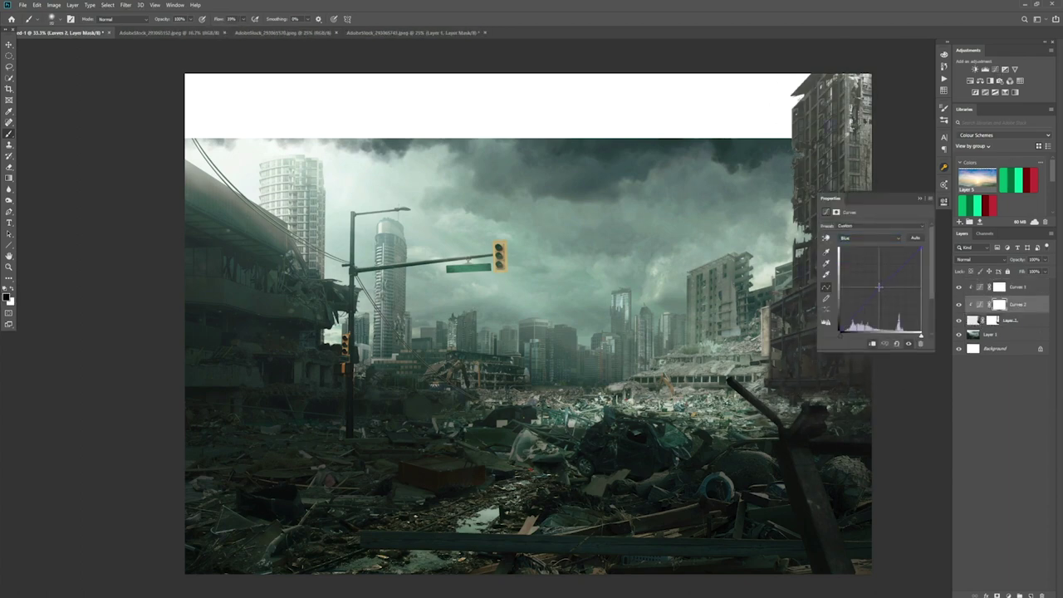
drag(886, 289, 881, 274)
click(1009, 320)
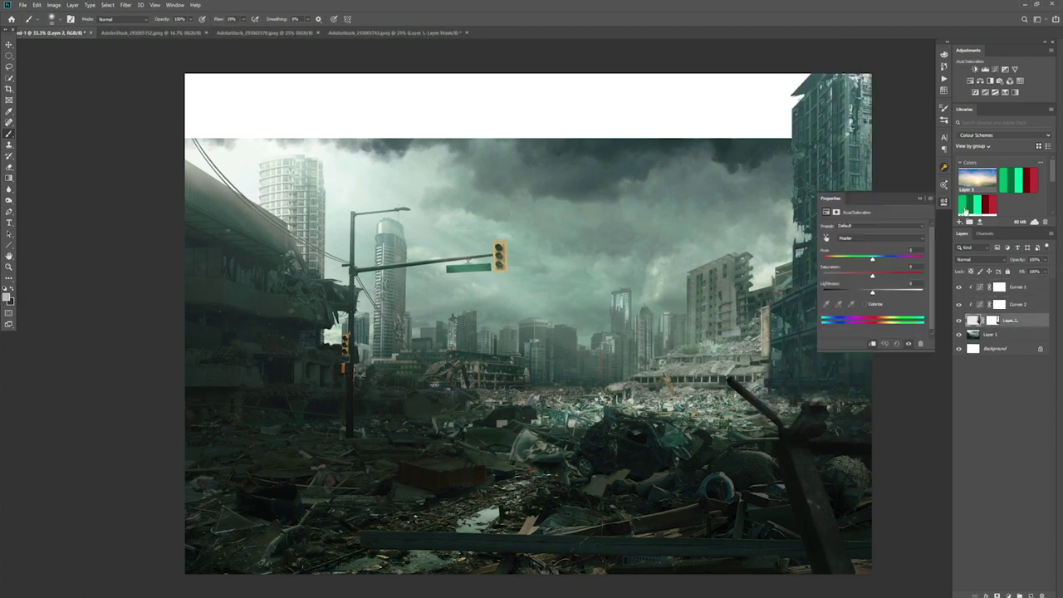
click(973, 92)
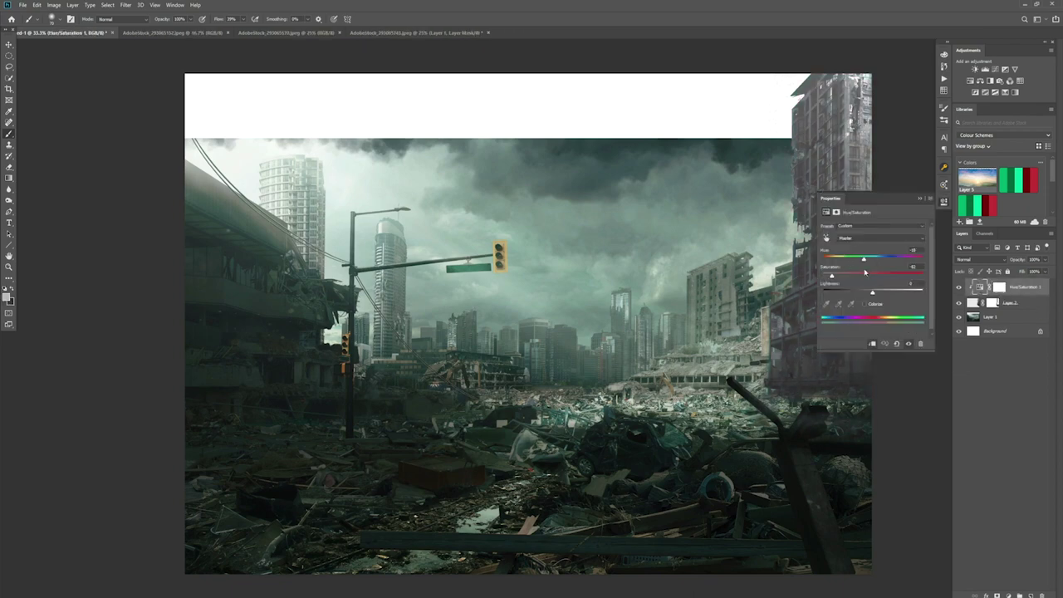
click(944, 202)
click(981, 319)
click(994, 69)
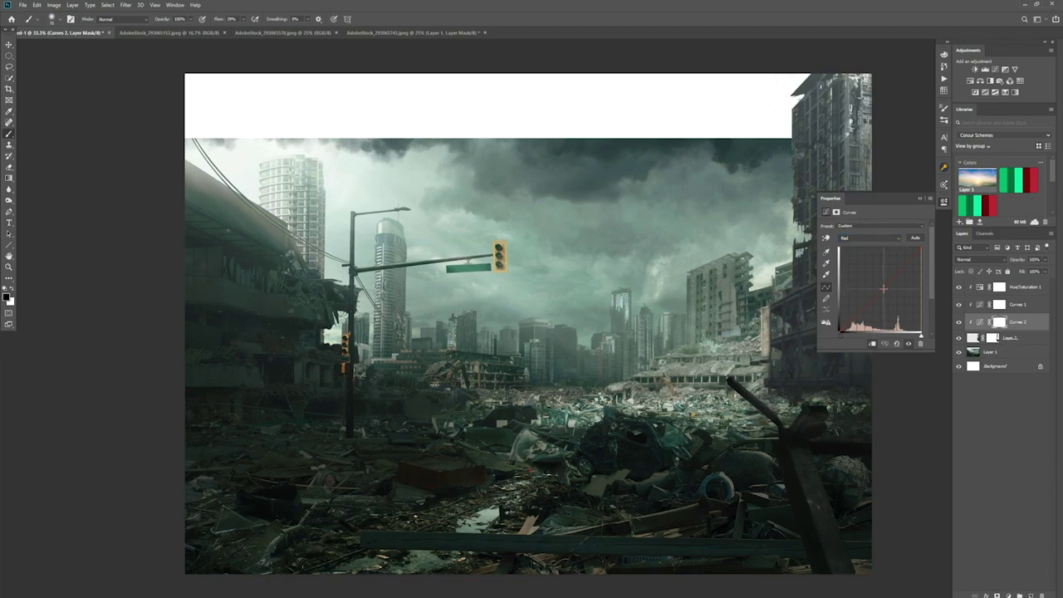
click(943, 202)
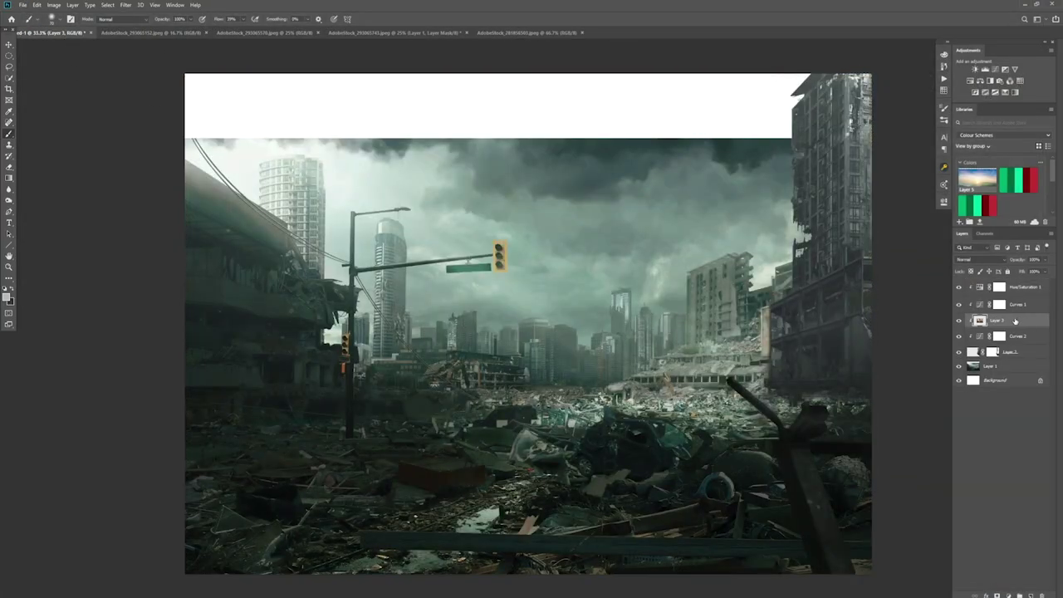
mouse_move(997, 321)
mouse_down()
mouse_move(997, 284)
mouse_move(1030, 270)
mouse_up()
alt+click(1007, 595)
Paint smoke back into the sky across the top and right of the canvas.
drag(532, 149, 540, 274)
drag(548, 166, 527, 291)
drag(536, 332, 747, 133)
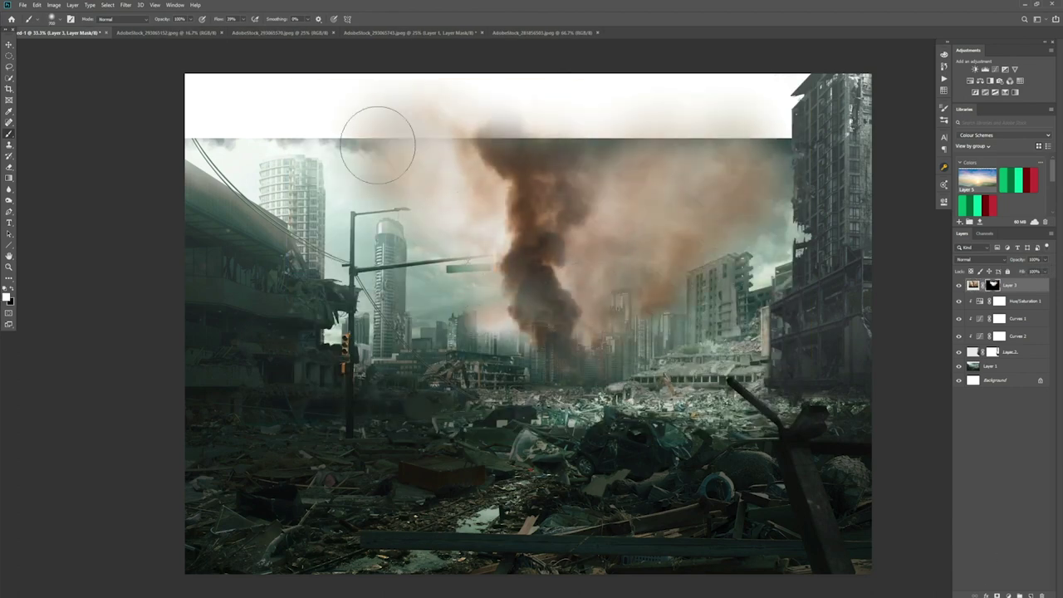
drag(451, 178, 357, 274)
drag(357, 216, 764, 166)
drag(299, 133, 773, 133)
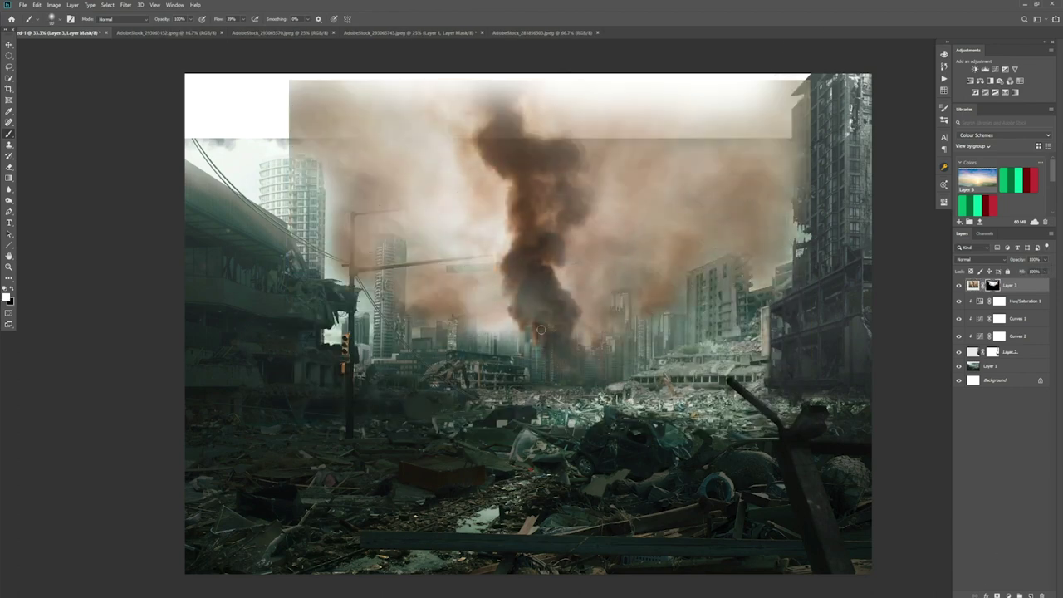
Turn the brown smoke grey with Hue/Saturation and shift the smoke column right.
click(994, 82)
drag(872, 275, 830, 275)
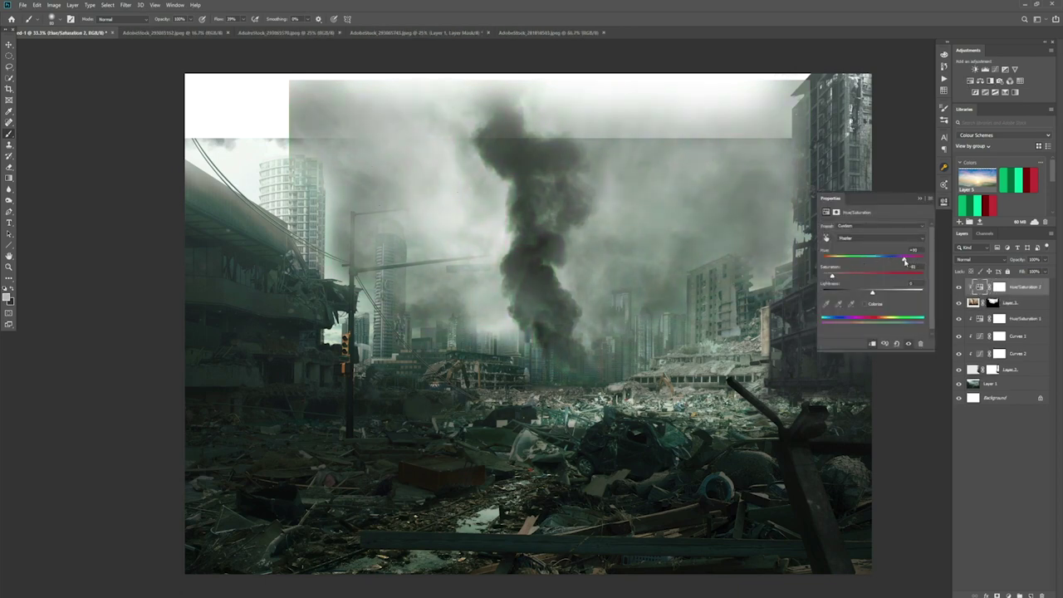
click(930, 198)
key(v)
drag(565, 274, 573, 335)
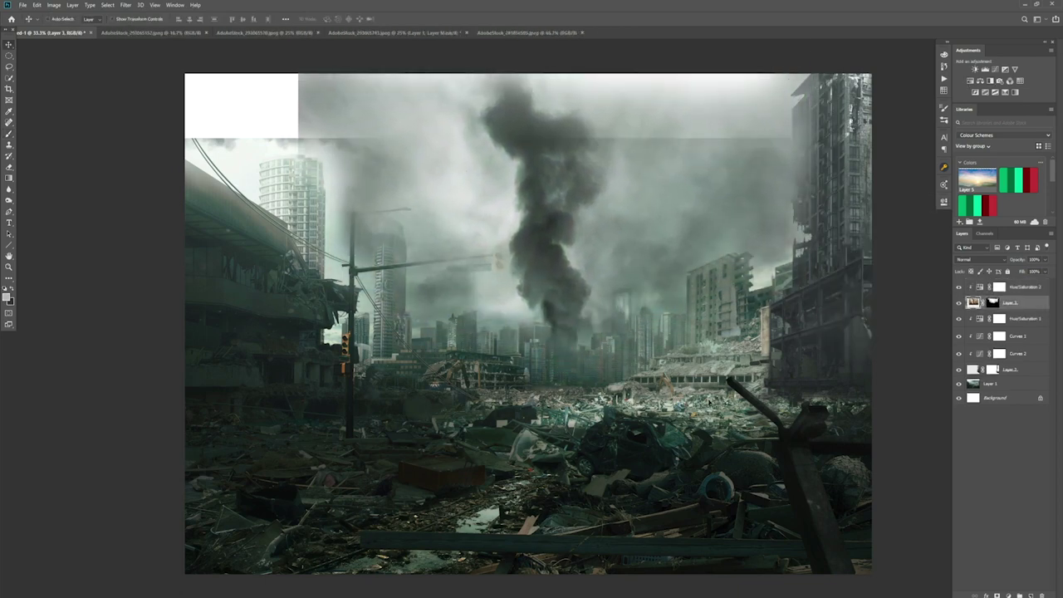
Mask the base city layer to soften the top-left sky.
click(997, 590)
key(b)
mouse_move(216, 141)
mouse_down()
mouse_move(416, 124)
mouse_move(328, 206)
mouse_up()
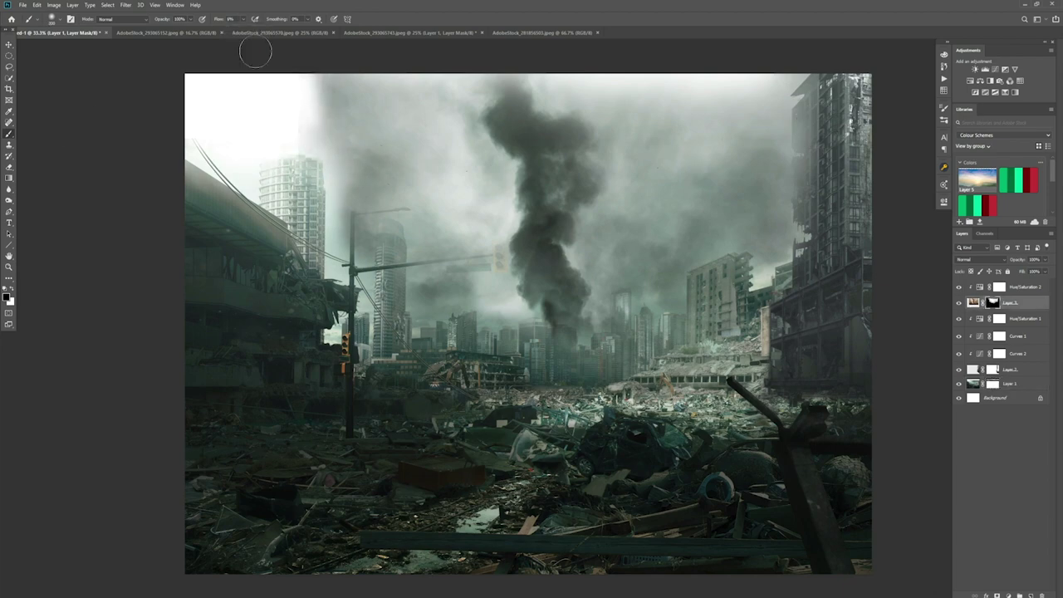
Adjust the smoke layer's Blend If Underlying Layer sliders so the traffic light shows through.
double_click(1034, 302)
drag(841, 400, 837, 403)
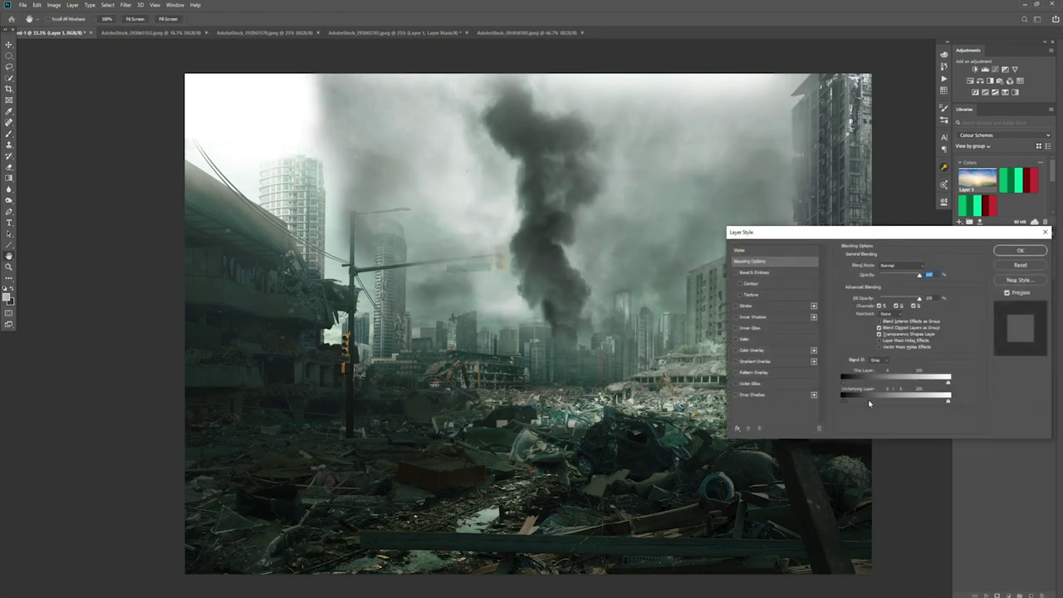
drag(948, 400, 914, 403)
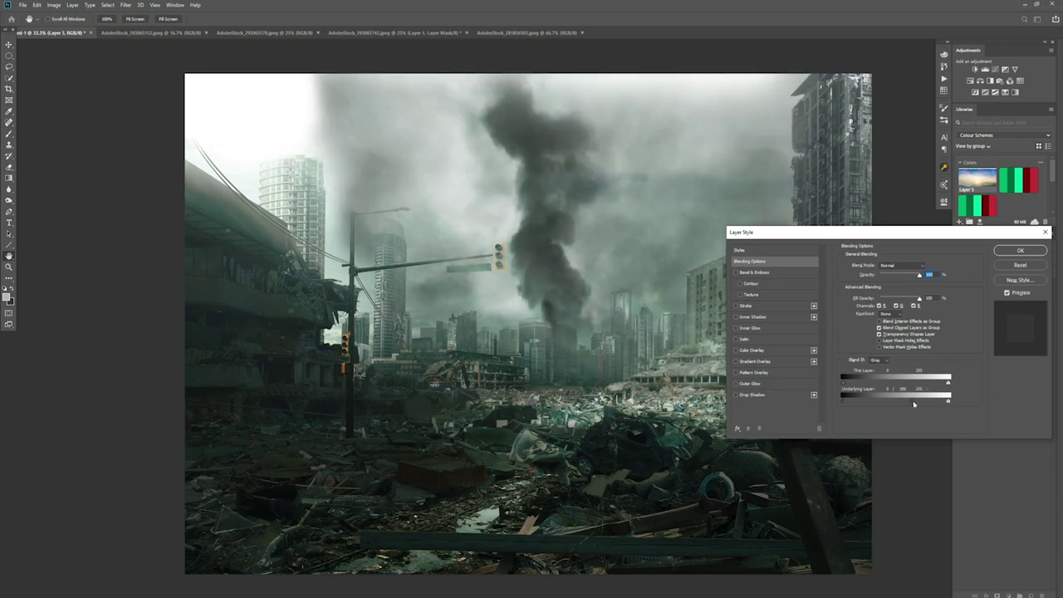
click(1020, 251)
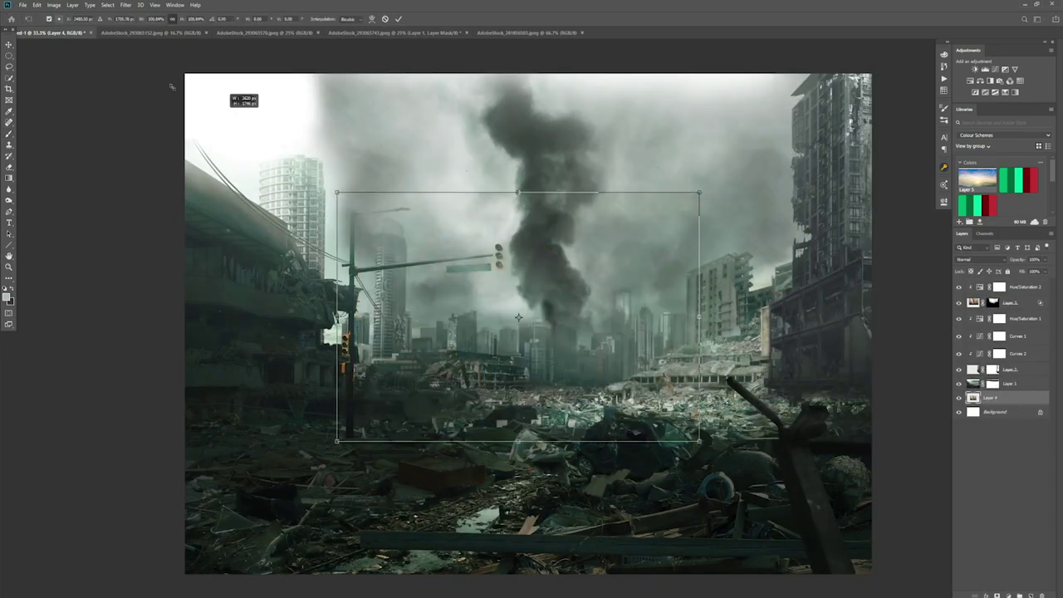
Paste billowing smoke in Multiply mode and try positioning it, then delete it.
drag(1035, 359, 641, 218)
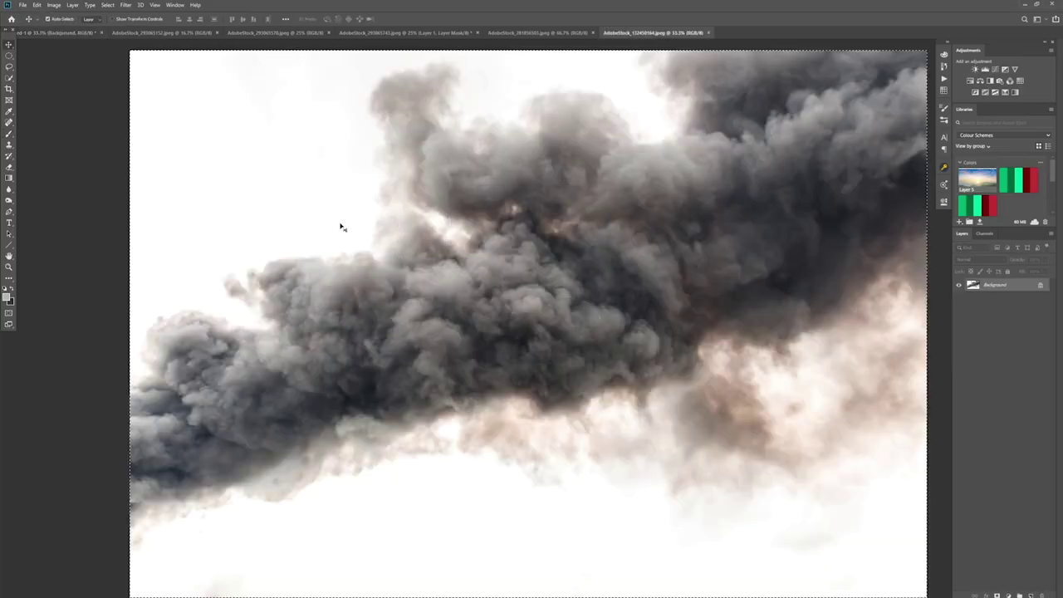
key(ctrl+c)
key(ctrl+Tab)
key(ctrl+v)
click(975, 259)
click(976, 324)
key(ctrl+t)
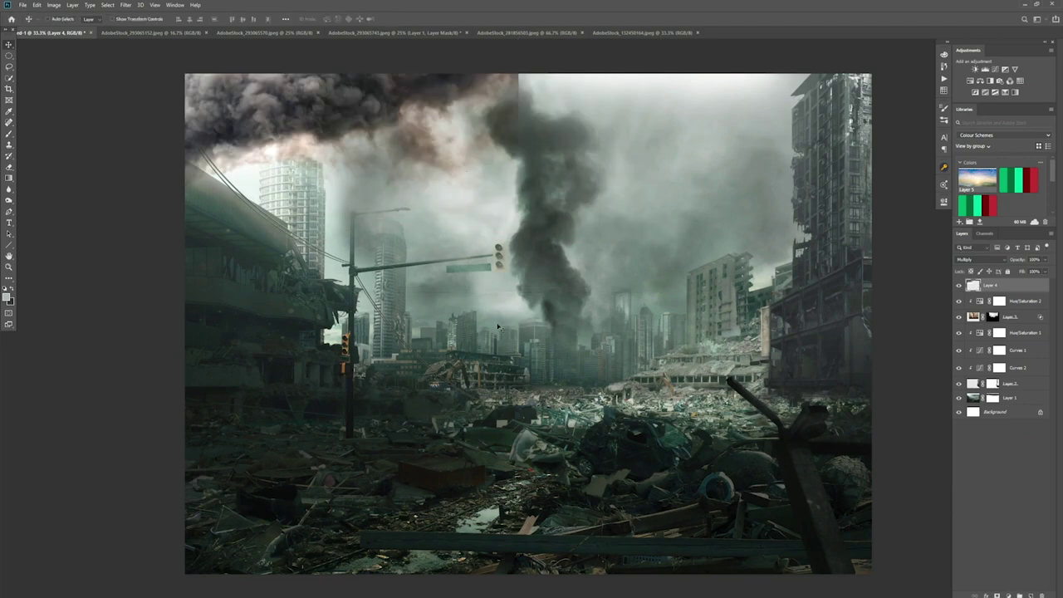
drag(494, 331, 903, 405)
key(Escape)
key(Delete)
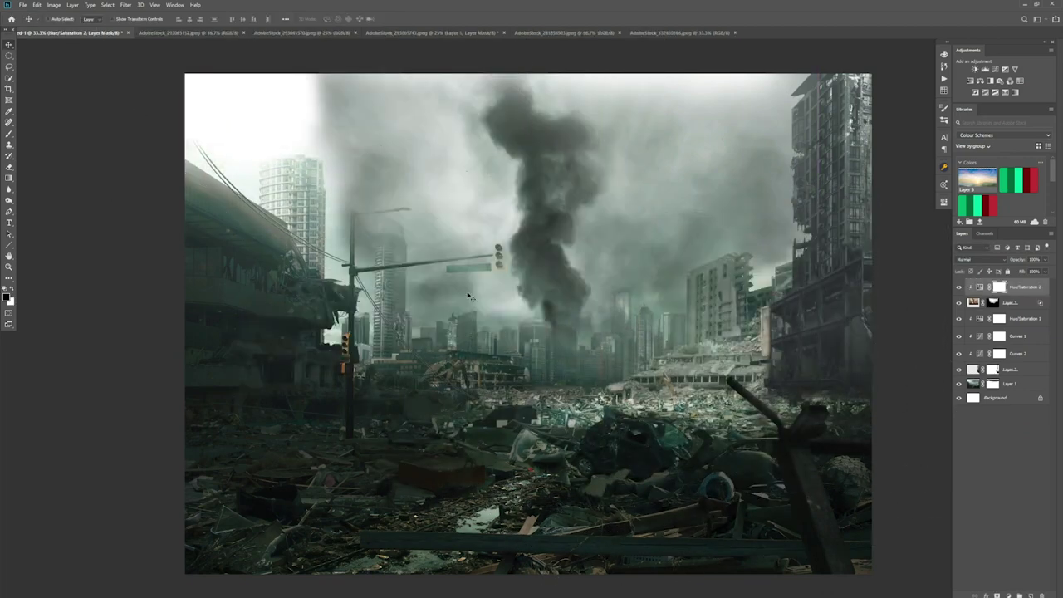
Add a Hue/Saturation adjustment clipped to the base city layer.
double_click(980, 353)
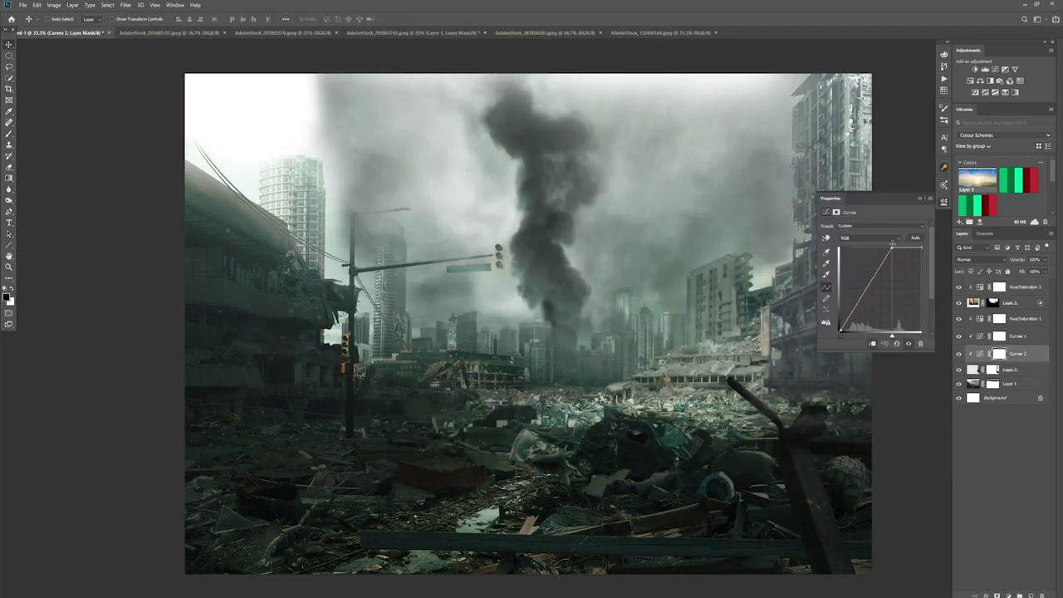
click(984, 383)
key(ctrl+u)
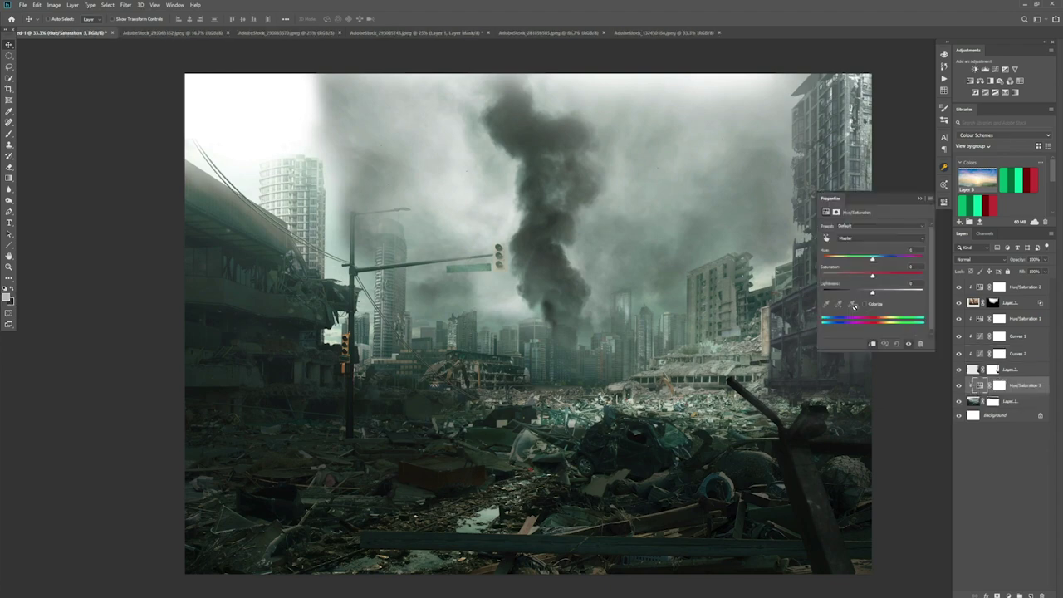
click(916, 324)
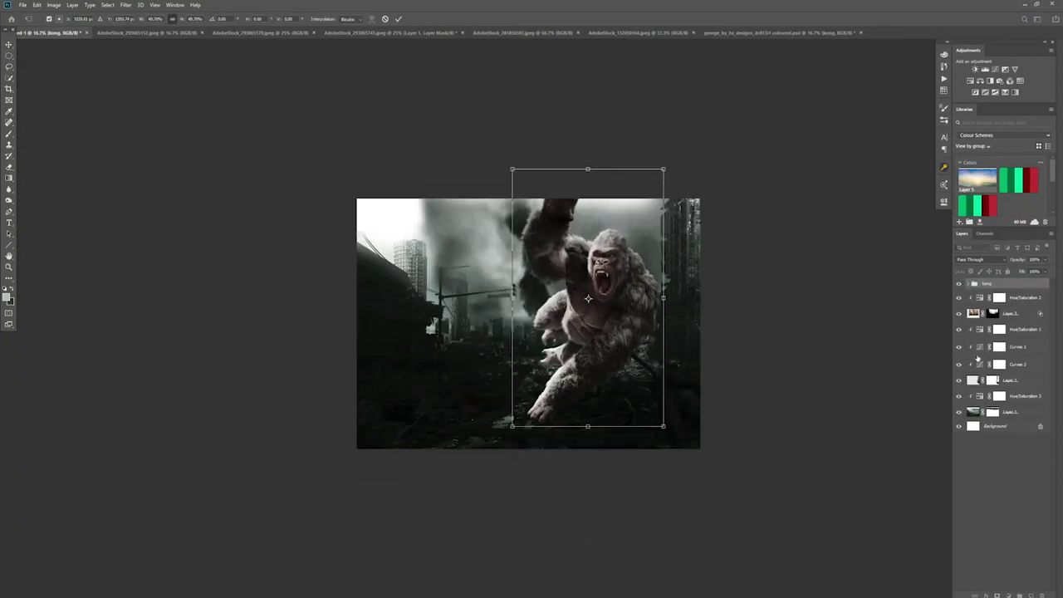
Commit the ape's transform and open the legendary_godzilla_transparent_ver_7 image.
key(Return)
key(ctrl+plus)
key(ctrl+plus)
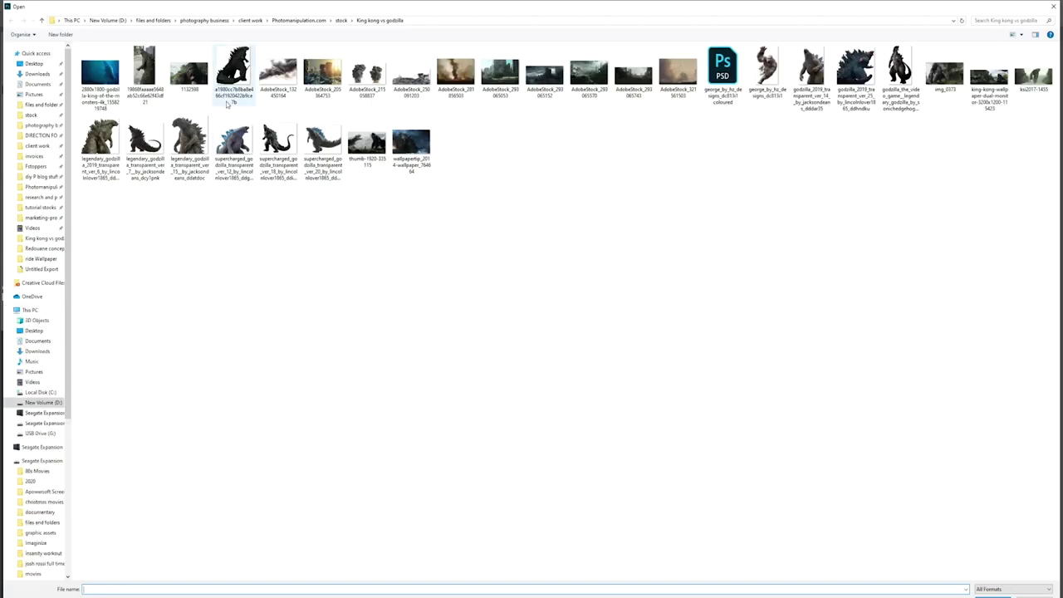
double_click(145, 139)
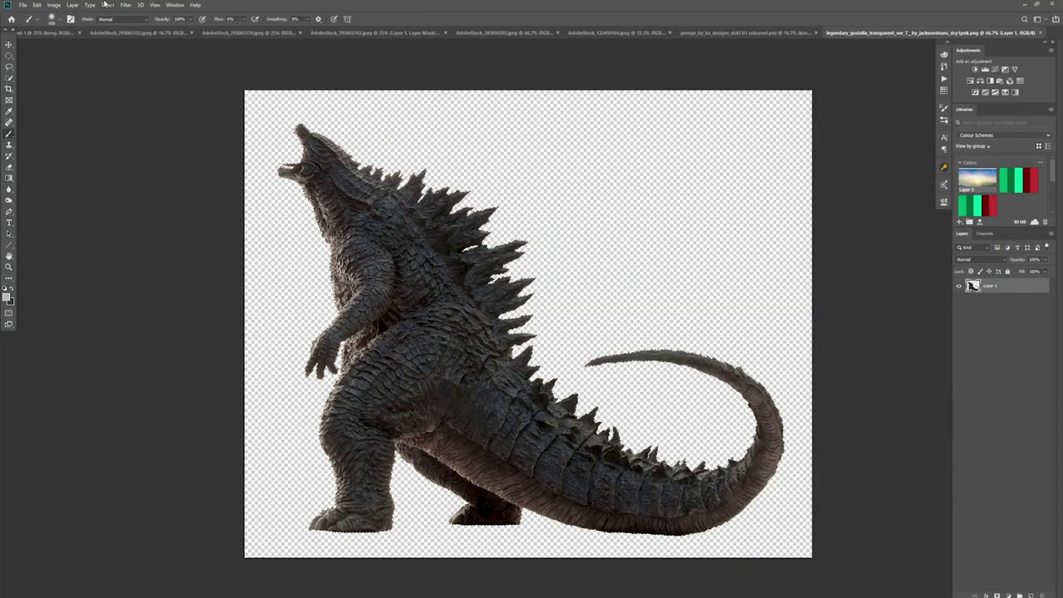
Drag Godzilla into the Kong scene, flipped to face Kong, enlarged and moved left.
key(v)
drag(191, 119, 377, 281)
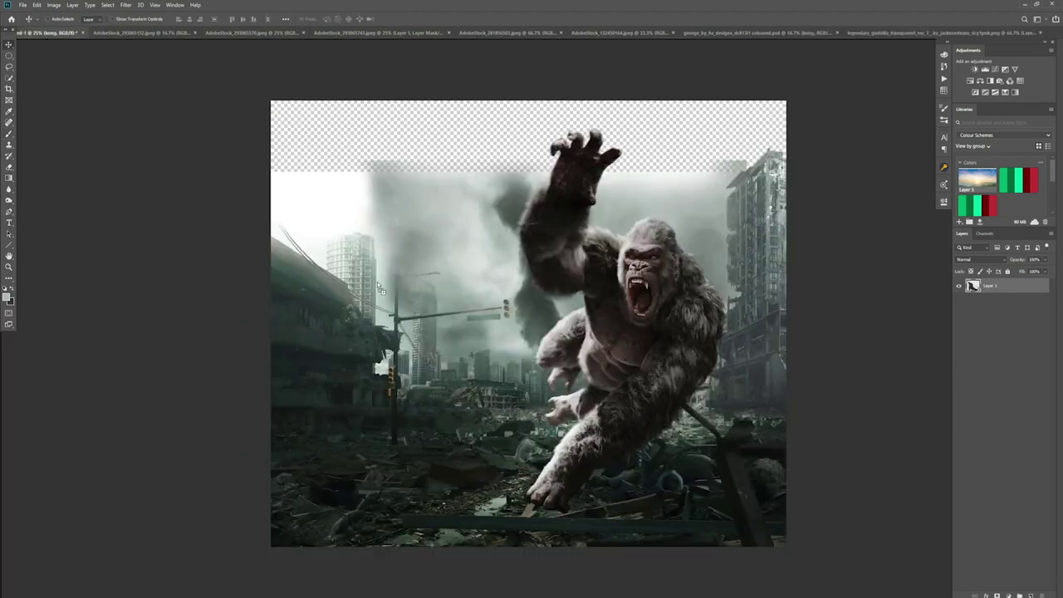
key(ctrl+t)
drag(818, 336, 756, 333)
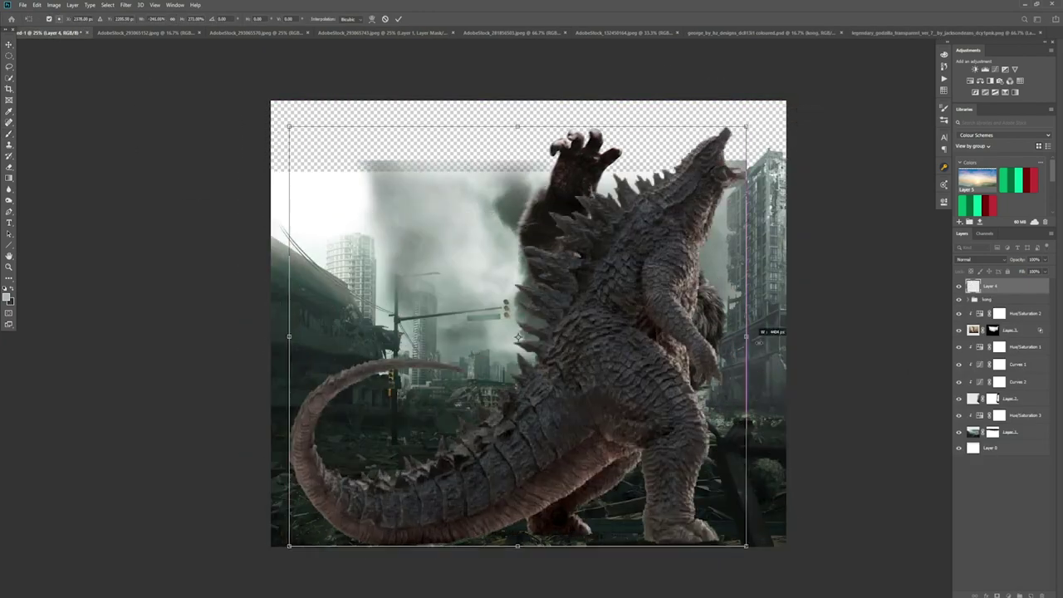
drag(518, 336, 449, 304)
key(Return)
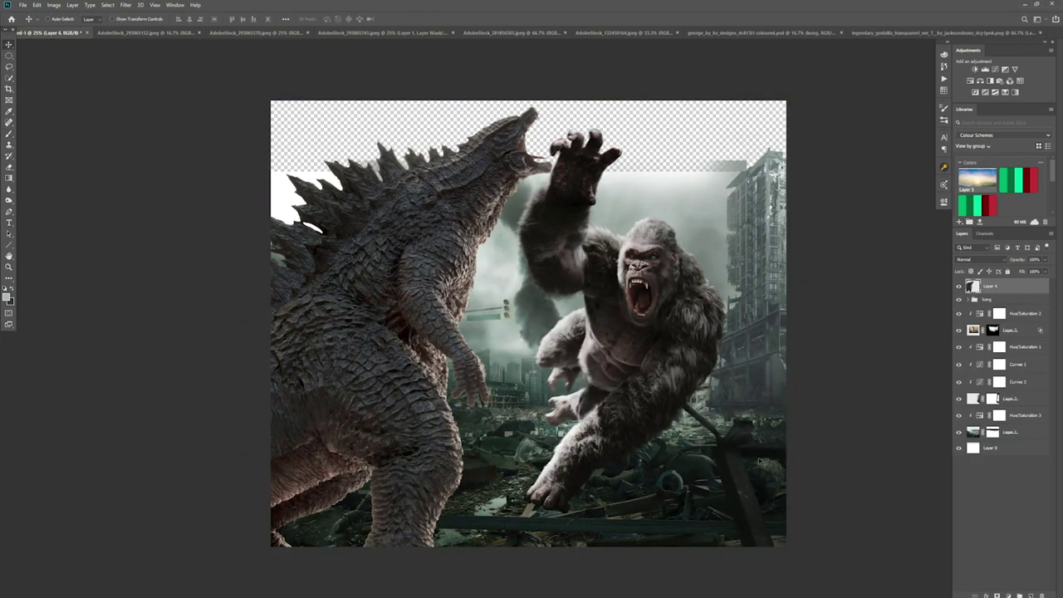
key(ctrl+shift+Tab)
Place a second flipped Godzilla copy as a foreground tail.
key(ctrl+t)
mouse_move(44, 36)
mouse_down()
mouse_move(434, 407)
mouse_move(400, 493)
mouse_up()
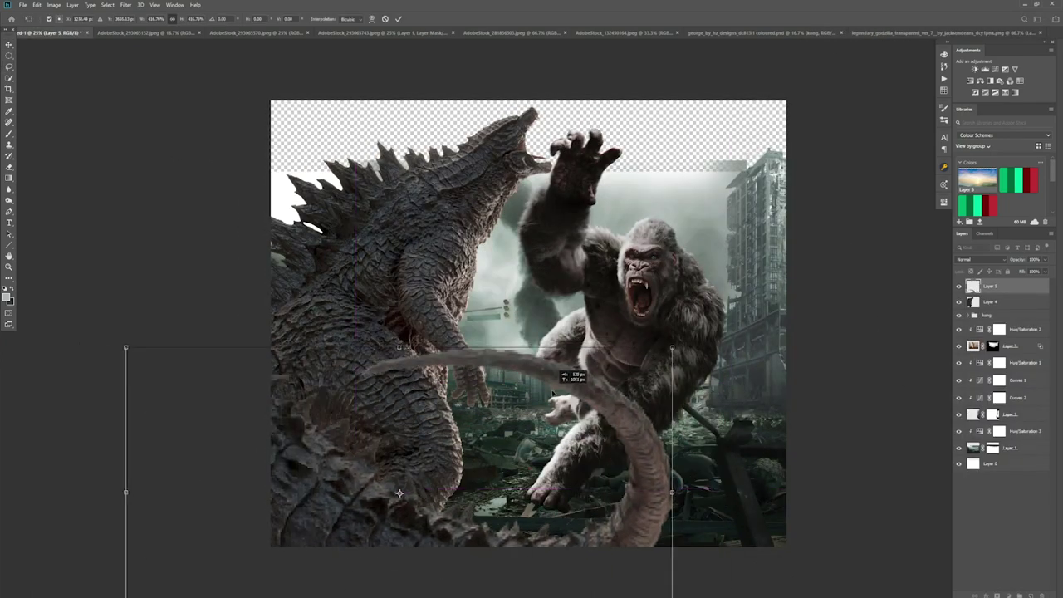
key(Return)
click(125, 4)
Gaussian-blur the foreground tail copy and crop the canvas wider.
click(522, 225)
click(126, 4)
click(167, 108)
click(257, 158)
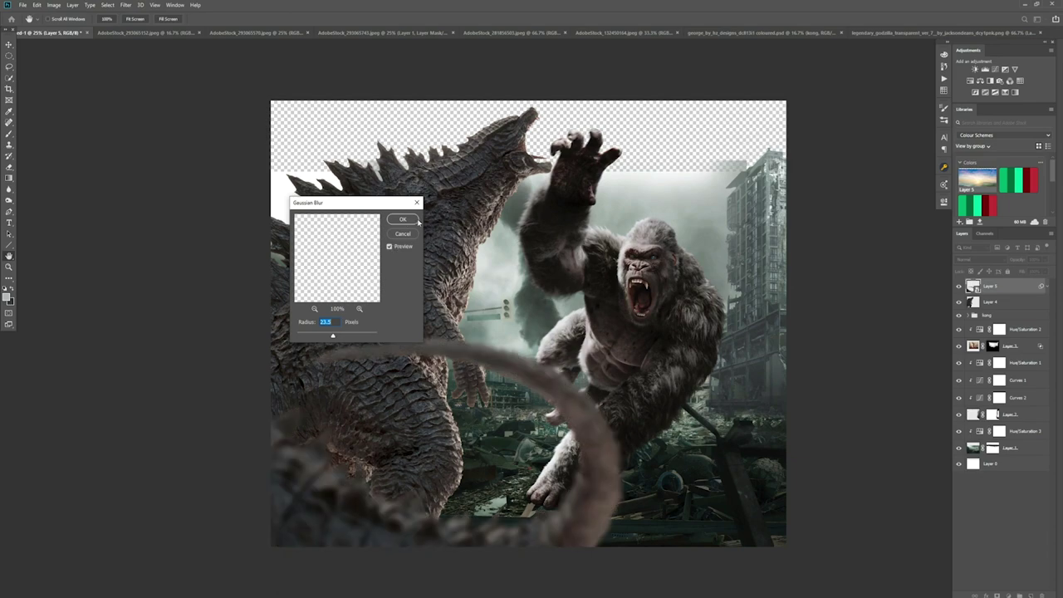
key(Return)
key(c)
key(Return)
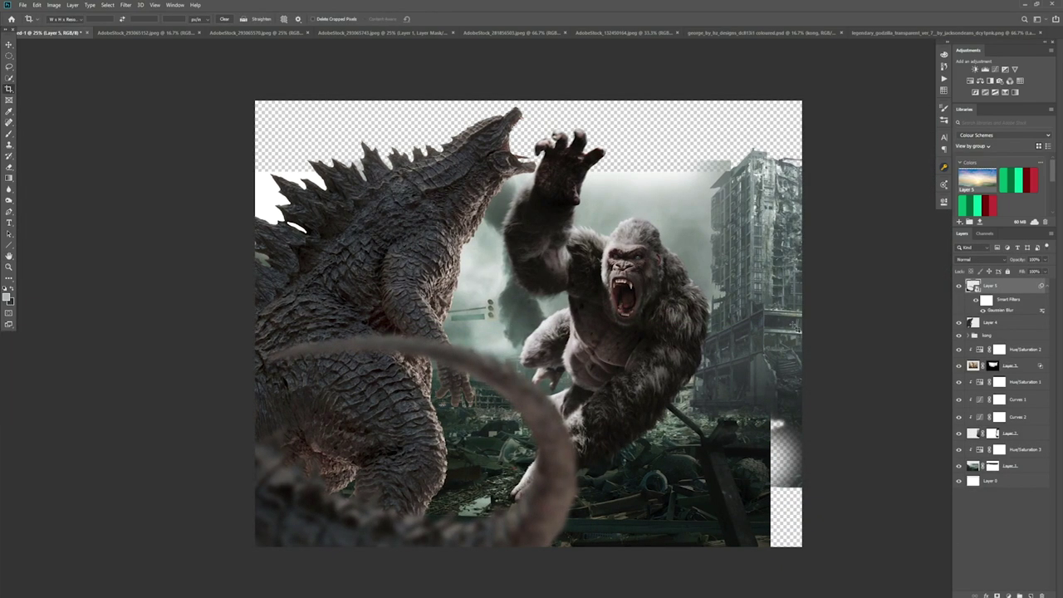
Try a Gradient Map with a brown middle stop, then delete it.
click(1021, 348)
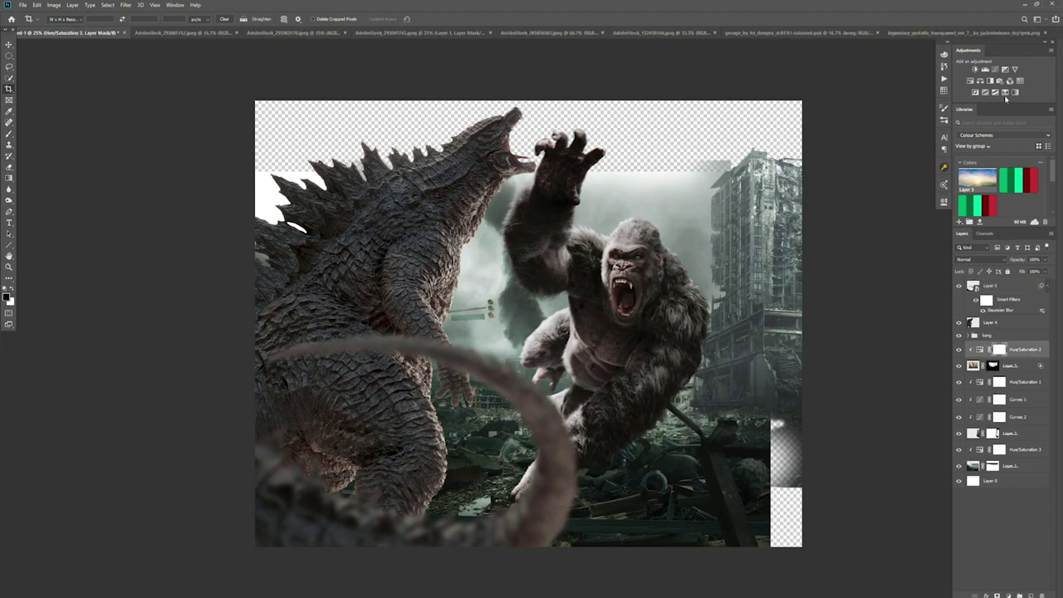
click(1006, 91)
click(869, 228)
double_click(489, 296)
click(266, 490)
click(220, 511)
click(338, 407)
double_click(574, 297)
click(338, 407)
key(Return)
key(c)
key(Delete)
Warm the base with a red-channel Curves layer and hide Hue/Saturation 2.
click(1009, 466)
click(995, 69)
key(alt+3)
drag(880, 289, 870, 286)
click(929, 197)
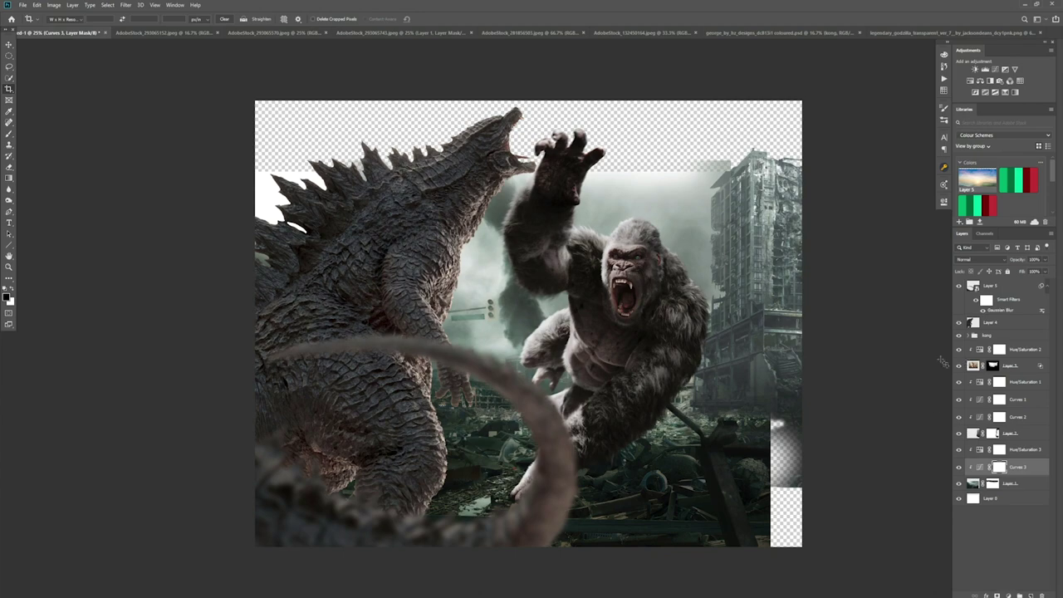
click(959, 350)
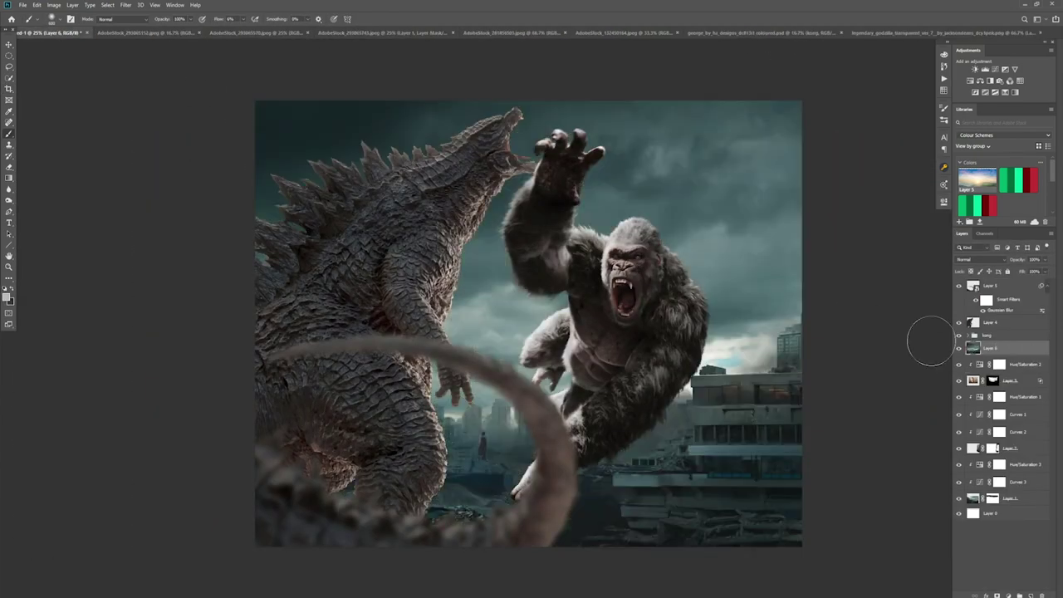
Reposition and resize the city photo, then view the whole ruined tower.
key(ctrl+t)
drag(339, 249, 249, 265)
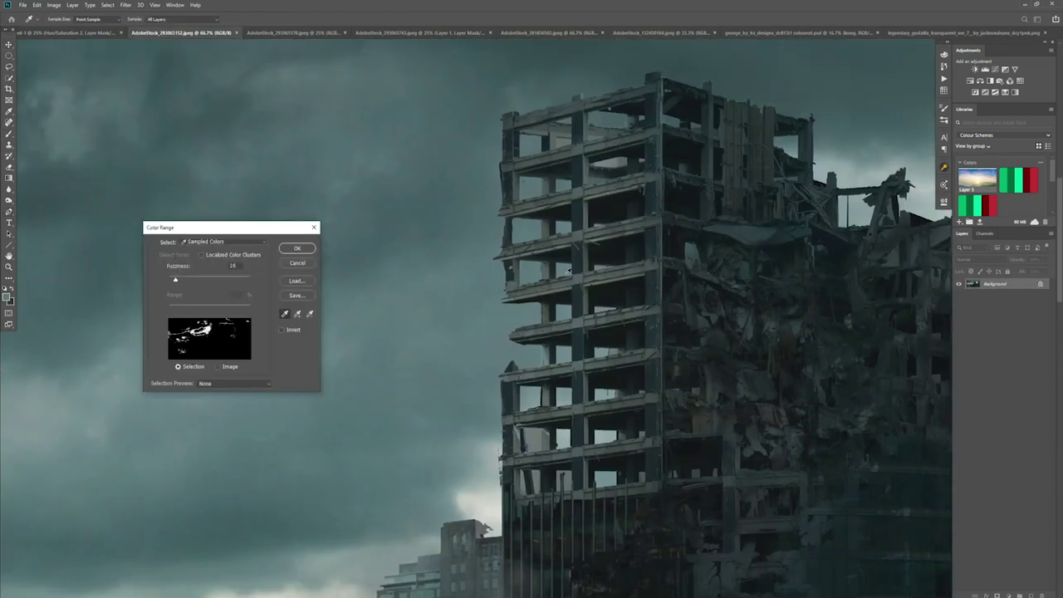
key(ctrl+minus)
key(ctrl+minus)
key(ctrl+minus)
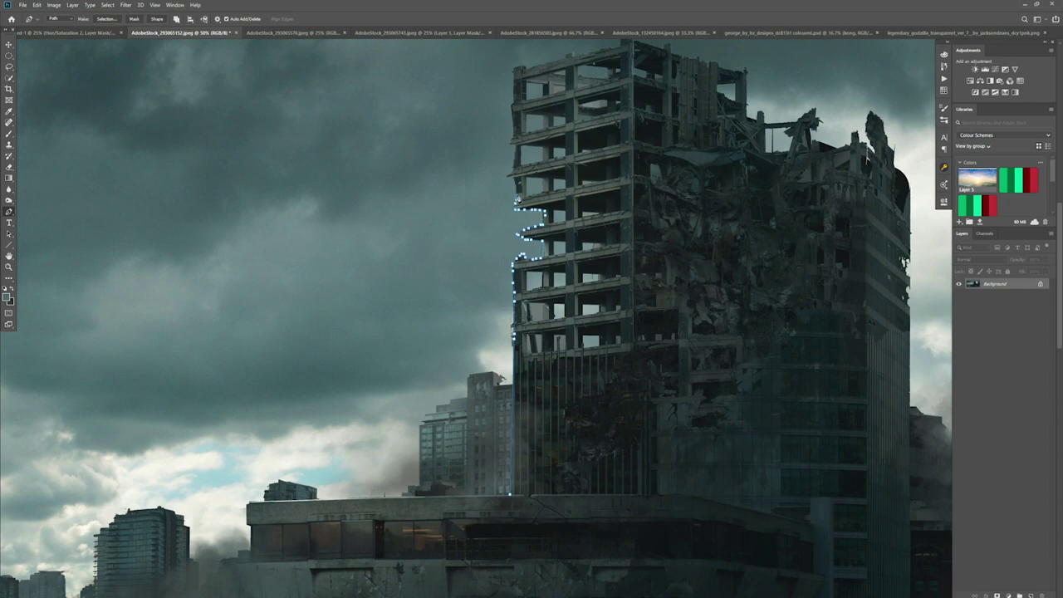
drag(514, 123, 397, 230)
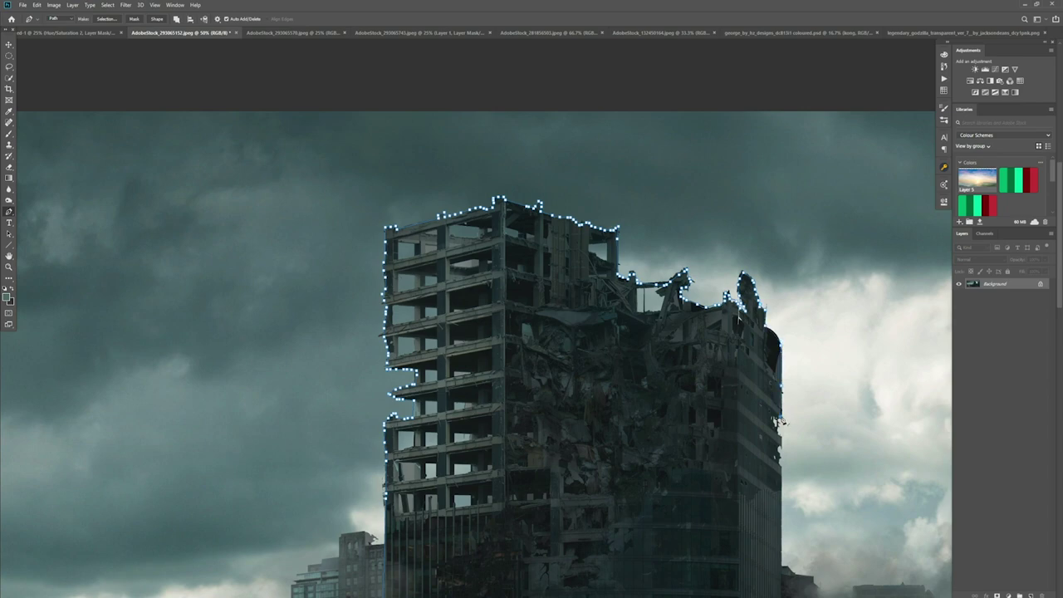
key(ctrl+minus)
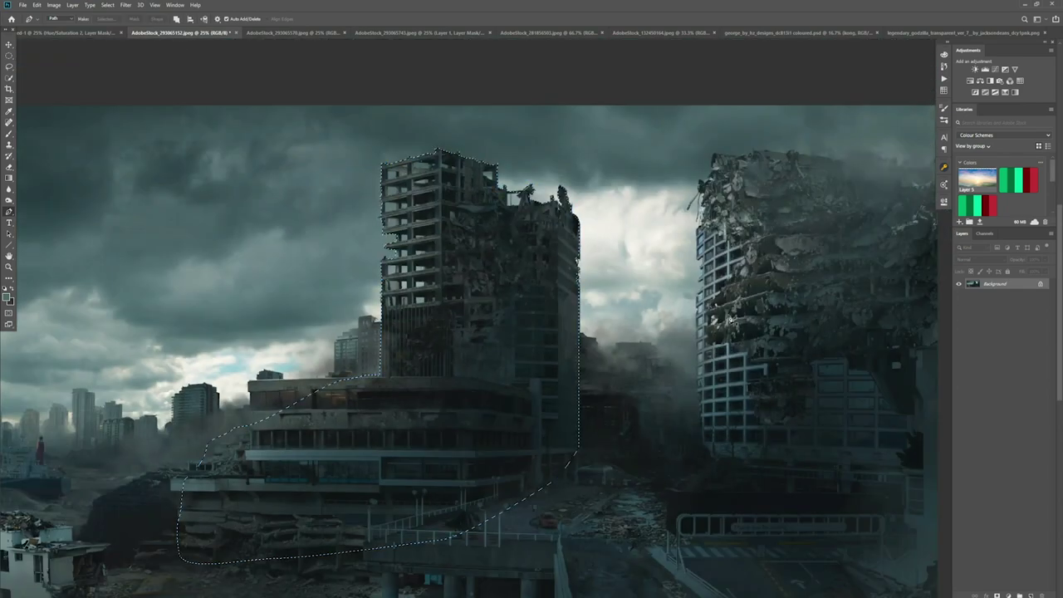
Place the cut-out tower in the monster scene, stacked just above Layer 4.
drag(532, 332, 382, 336)
key(ctrl+t)
key(Return)
mouse_move(470, 199)
mouse_down()
mouse_move(271, 199)
mouse_move(408, 451)
mouse_up()
mouse_move(695, 478)
mouse_down()
mouse_move(913, 451)
mouse_move(705, 461)
mouse_move(847, 217)
mouse_up()
key(ctrl+bracketleft)
key(ctrl+bracketleft)
key(ctrl+bracketright)
key(ctrl+bracketright)
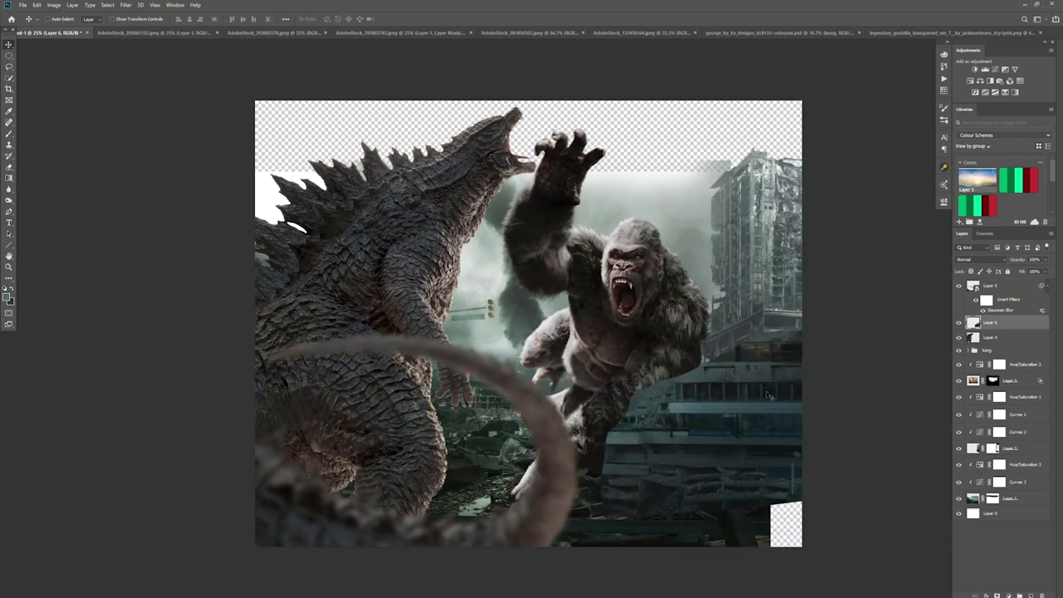
Move the buildings up-left behind the monsters and resize Layer 3.
mouse_move(766, 392)
mouse_down()
mouse_move(383, 301)
mouse_move(255, 291)
mouse_up()
key(ctrl+bracketleft)
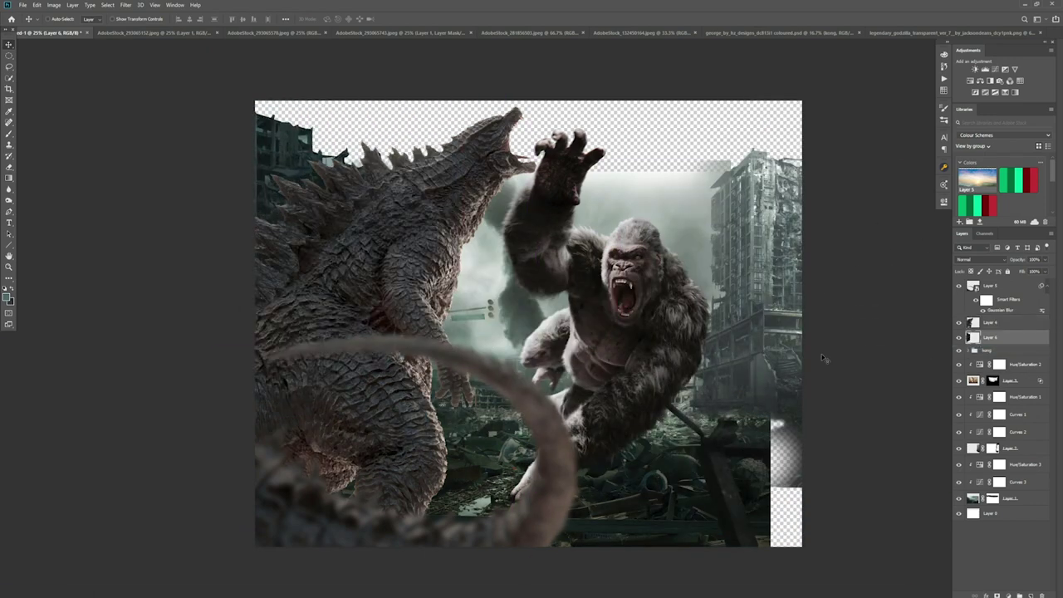
click(1009, 380)
key(ctrl+t)
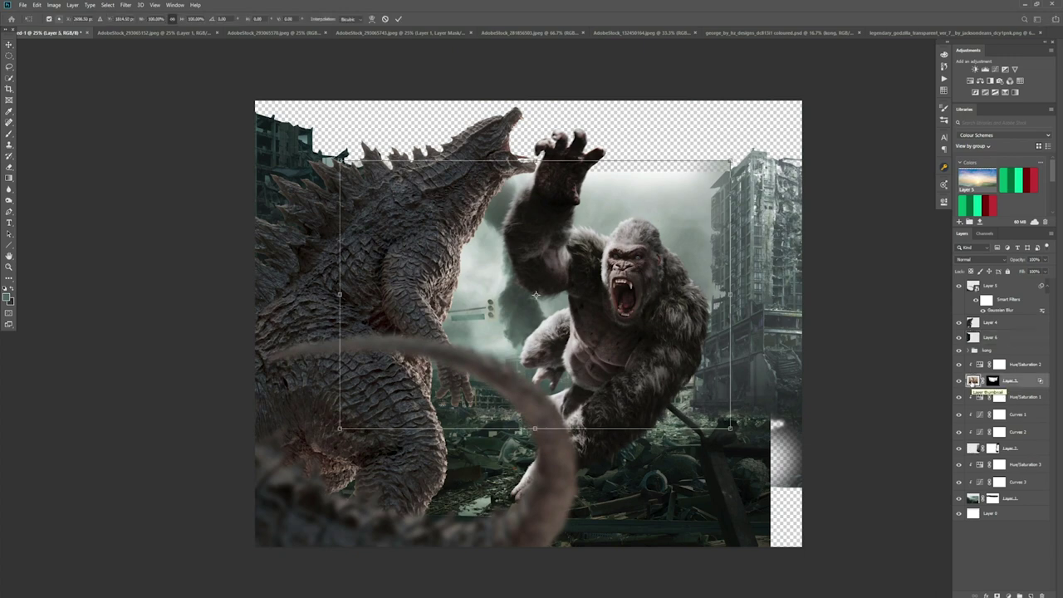
drag(582, 274, 639, 324)
key(Return)
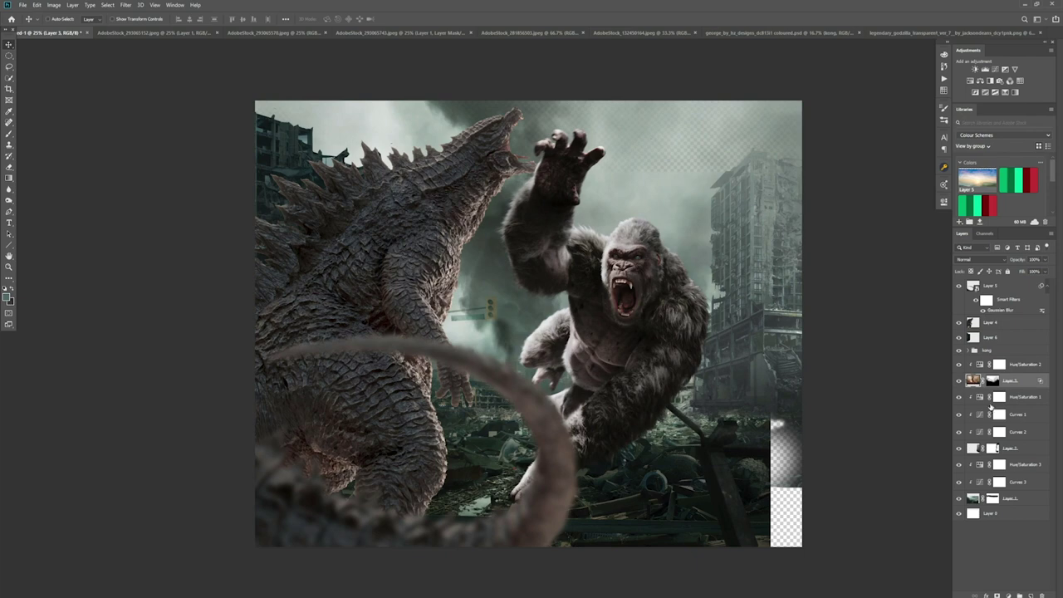
Nudge the right-hand building, the ruined ground, and the Layer 2 building into place.
drag(887, 388, 891, 375)
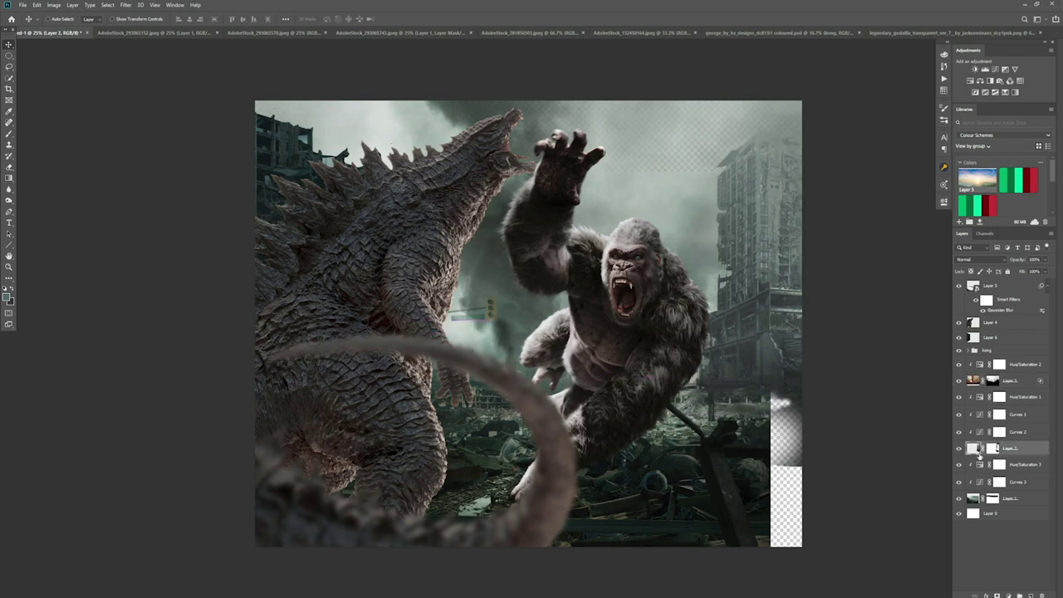
click(1008, 498)
drag(689, 511, 683, 524)
click(1009, 448)
drag(753, 317, 753, 354)
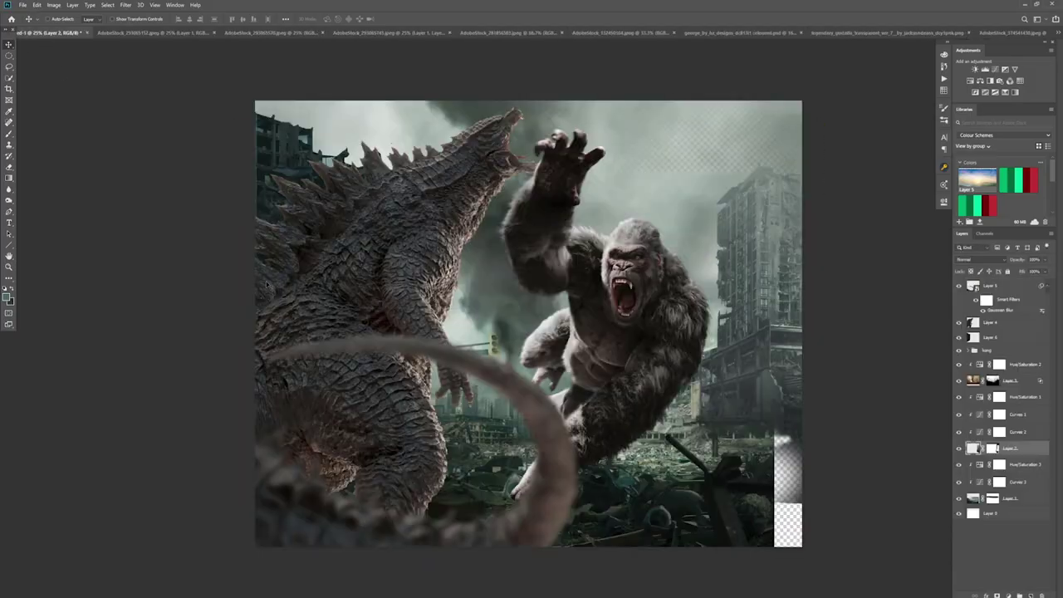
Bring in the fire photo and enlarge it over the upper sky.
mouse_move(996, 449)
mouse_down()
mouse_move(1020, 462)
mouse_move(1009, 512)
mouse_up()
key(ctrl+t)
drag(817, 256, 949, 39)
key(Return)
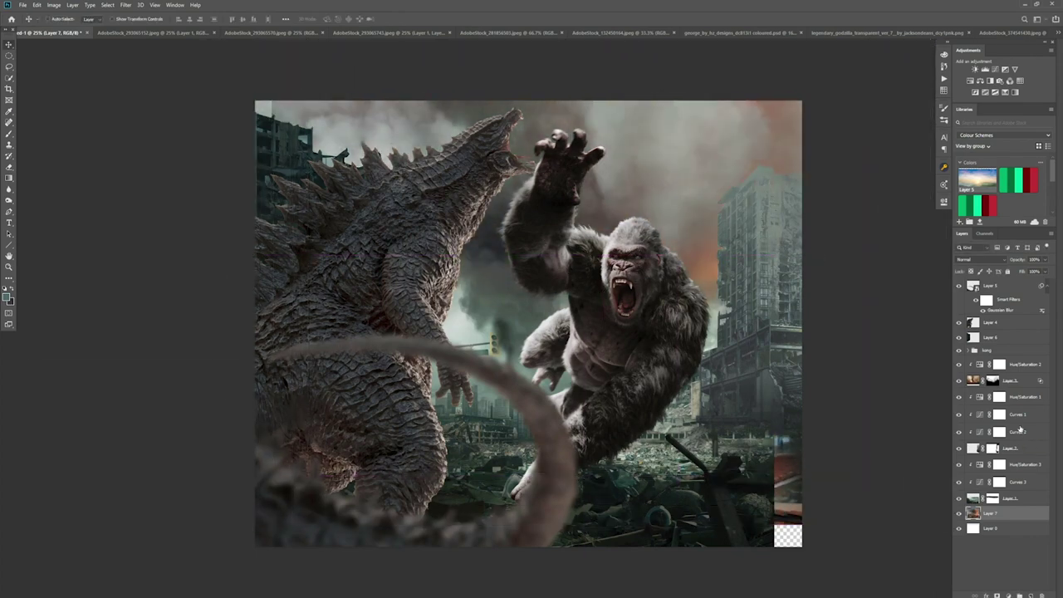
key(ctrl+t)
mouse_move(837, 383)
mouse_down()
mouse_move(646, 268)
mouse_move(707, 537)
mouse_up()
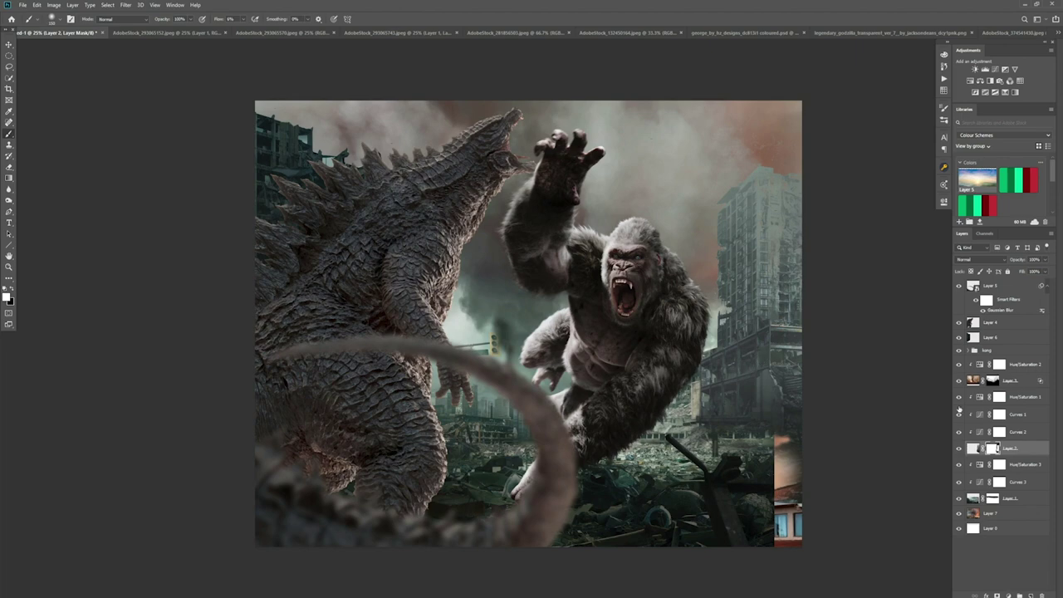
Add a Color Balance above Layer 1 pushing highlights toward red and yellow.
click(1008, 499)
click(990, 81)
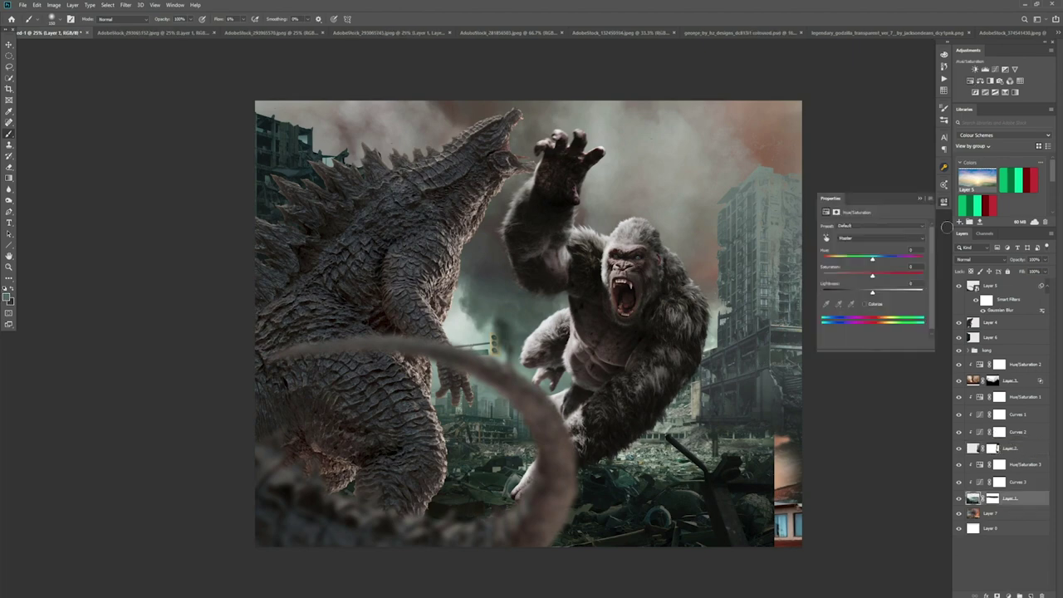
click(868, 226)
click(844, 247)
drag(861, 245, 873, 245)
drag(862, 273, 850, 276)
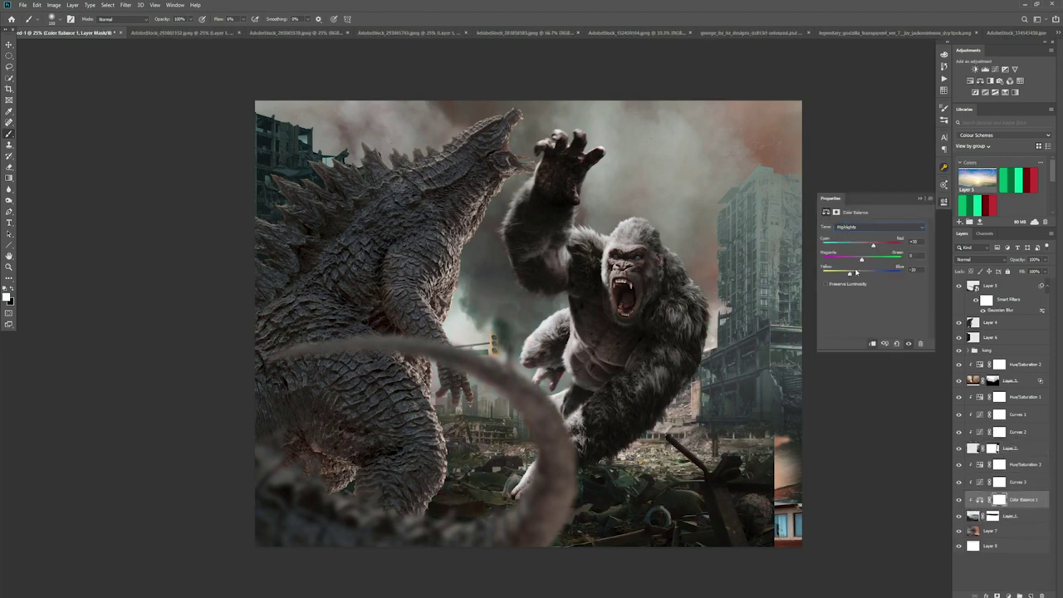
Mask the fire out of the lower-right area.
drag(784, 452, 763, 539)
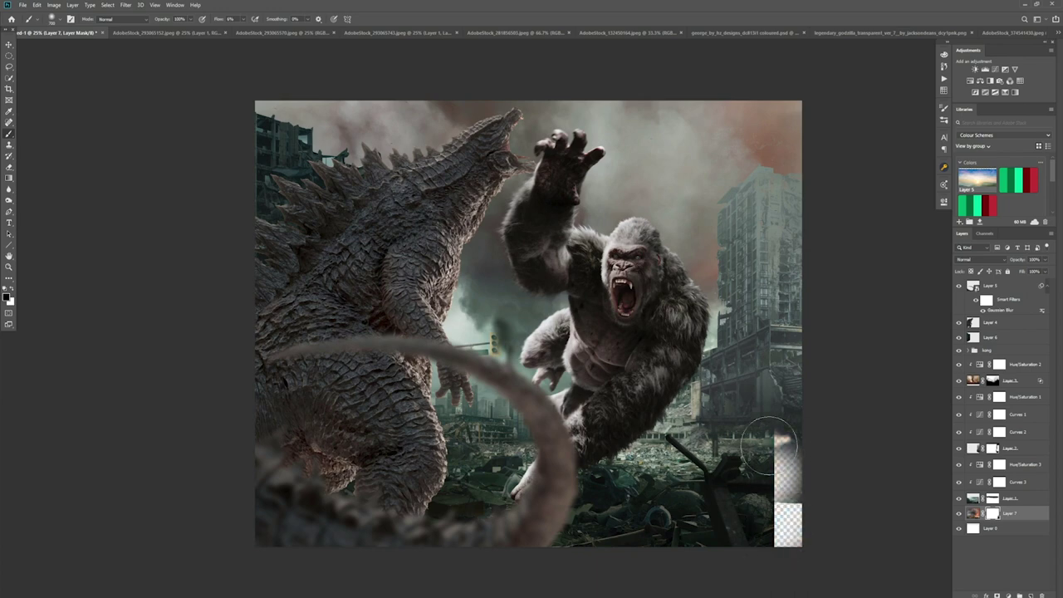
click(973, 499)
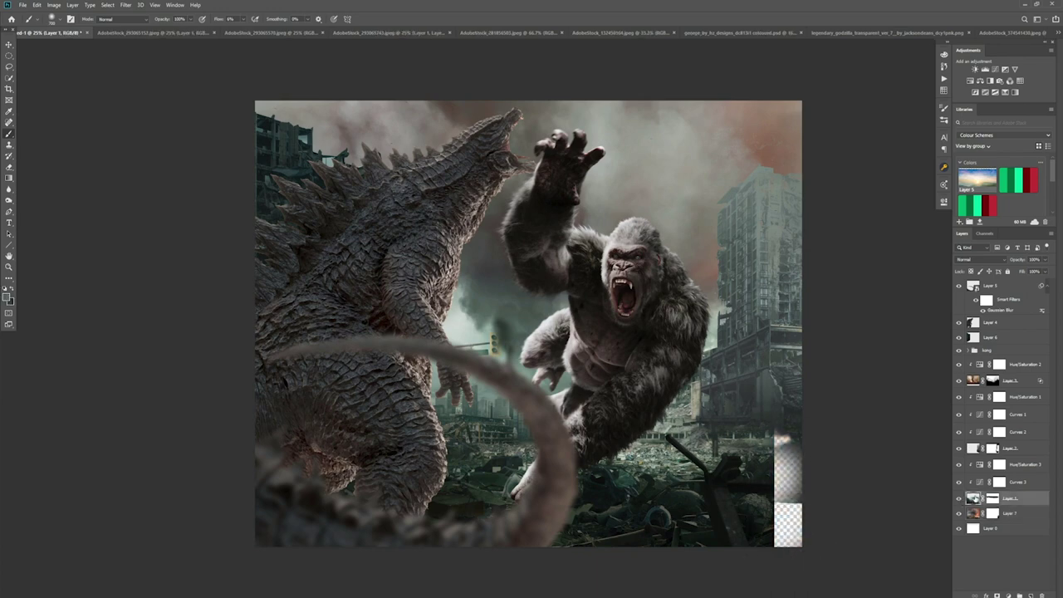
click(993, 448)
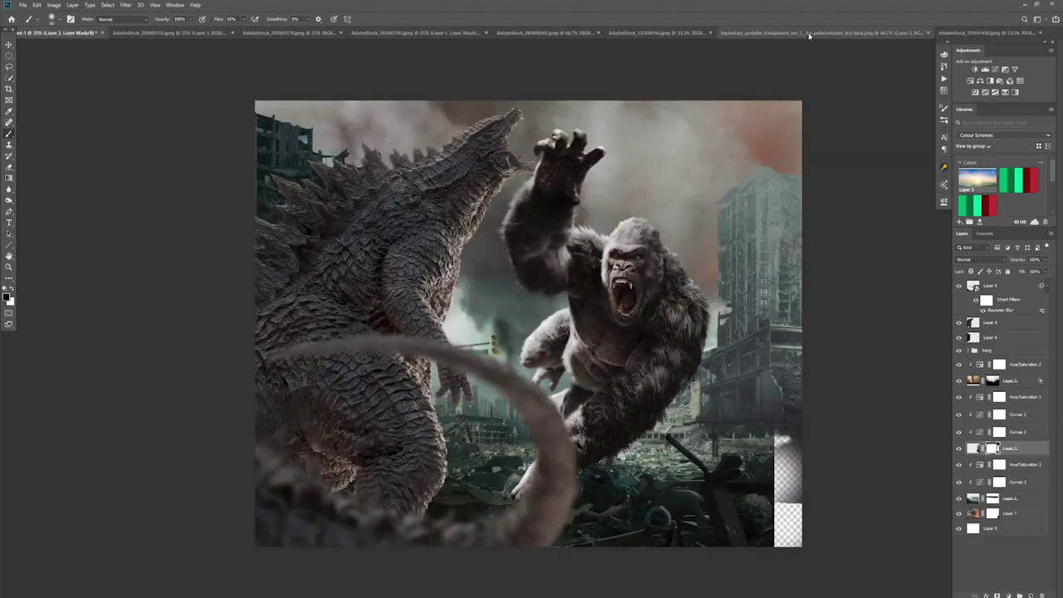
Add a Curves above Layer 8 and a clipped Curves darkening the blurred tail.
click(557, 35)
click(493, 34)
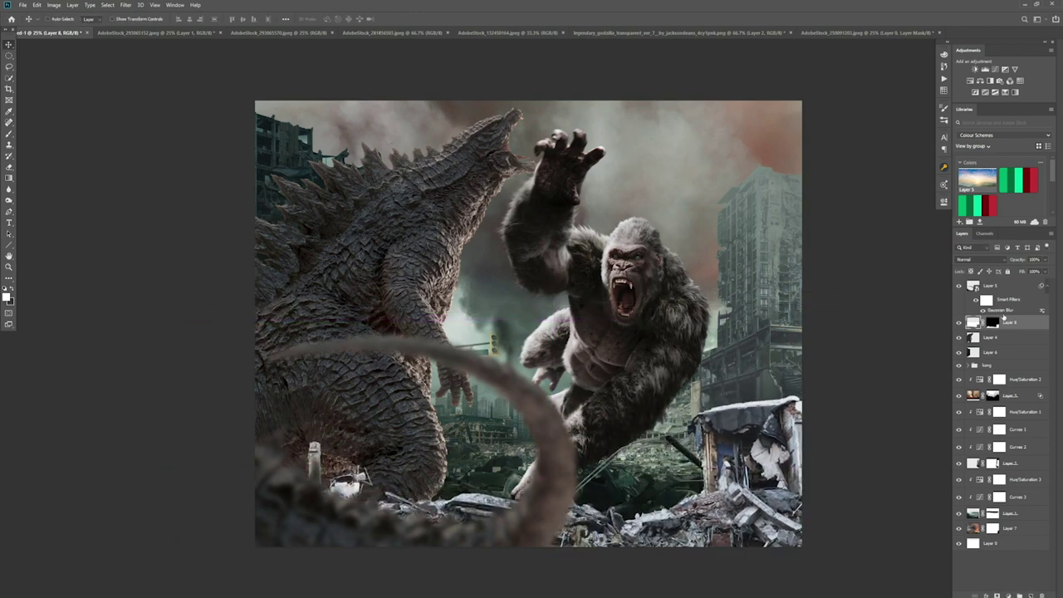
click(995, 72)
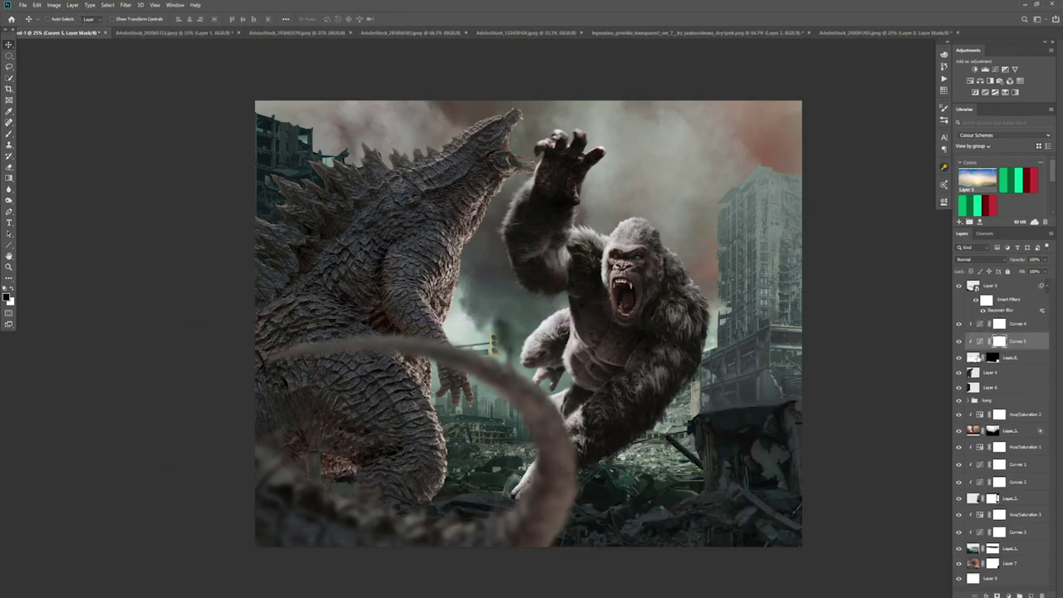
click(989, 286)
click(995, 71)
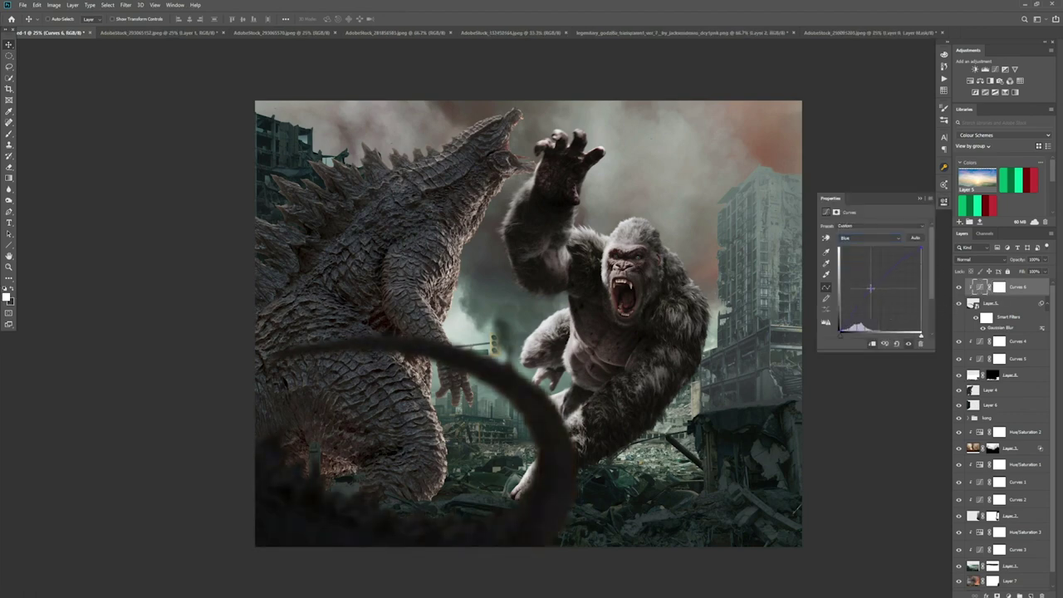
Tint Godzilla teal with a clipped green-channel Curves above Layer 4.
click(989, 390)
click(995, 72)
click(870, 239)
click(870, 258)
mouse_move(880, 291)
mouse_down()
mouse_move(880, 307)
mouse_move(876, 266)
mouse_move(881, 320)
mouse_up()
Darken Godzilla with another Curves at reduced opacity.
click(989, 407)
click(995, 72)
click(1045, 259)
drag(1038, 272, 1013, 279)
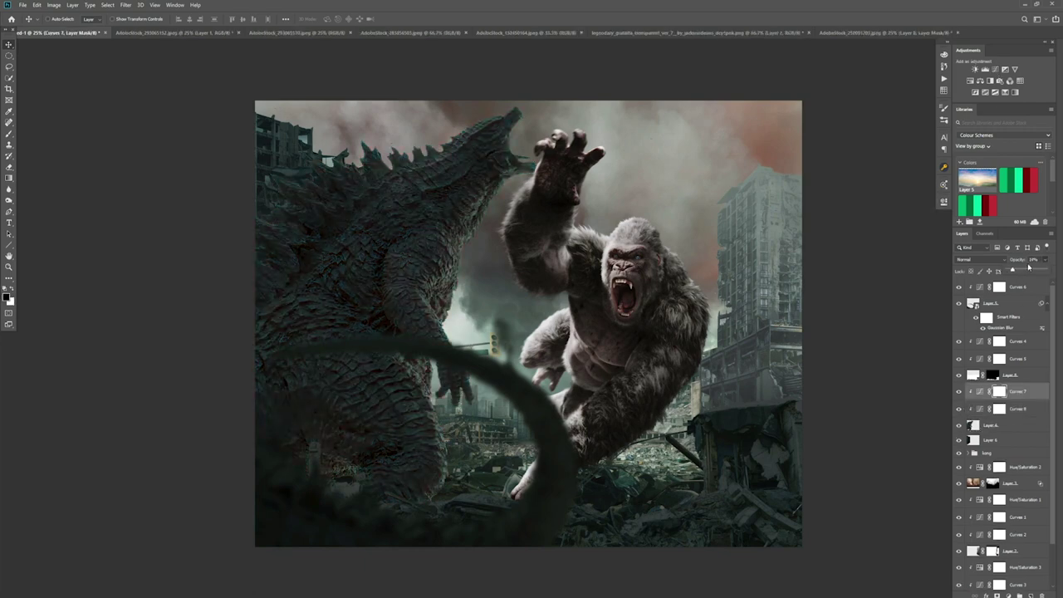
Darken the kong group with Curves adjustments and lower Curves 9's opacity.
click(988, 453)
click(995, 72)
click(868, 238)
click(880, 266)
click(994, 72)
drag(880, 289, 877, 304)
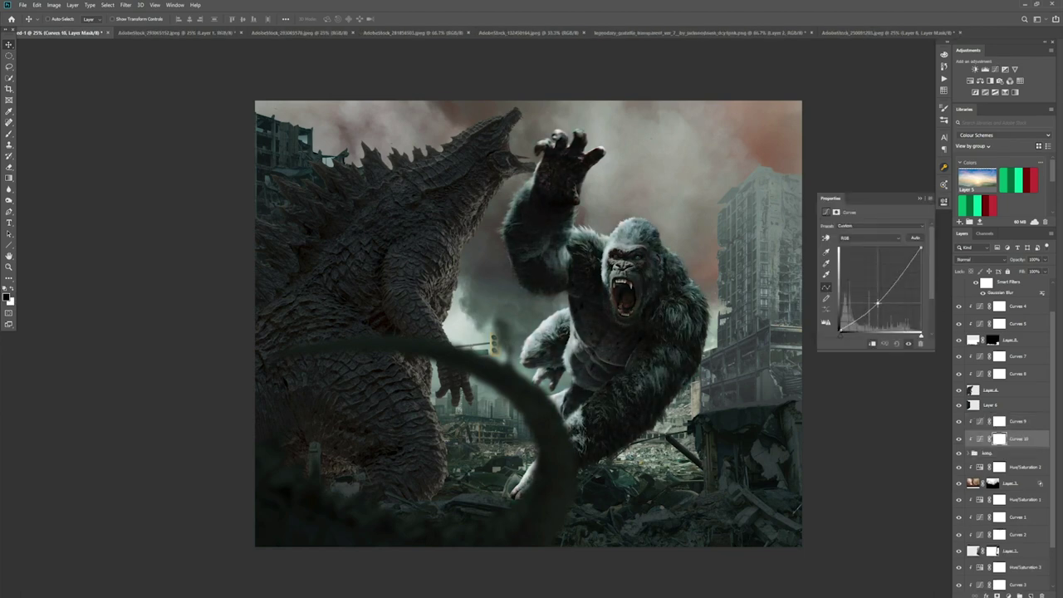
click(919, 197)
click(1017, 421)
drag(1006, 271, 1030, 271)
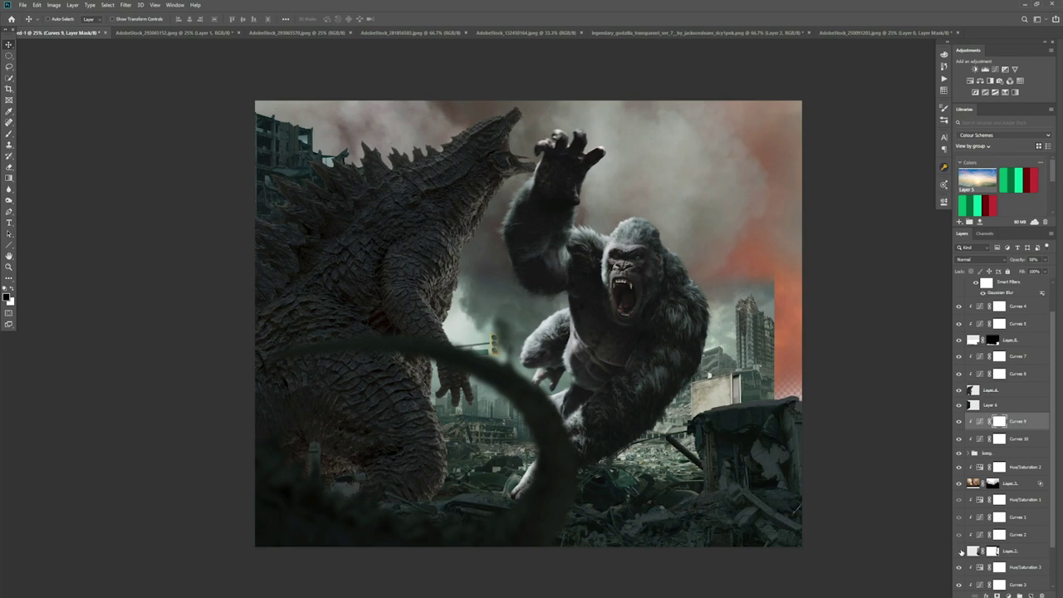
Place the building image and shift its red sky hue toward teal.
key(ctrl+t)
key(Return)
drag(872, 258, 912, 259)
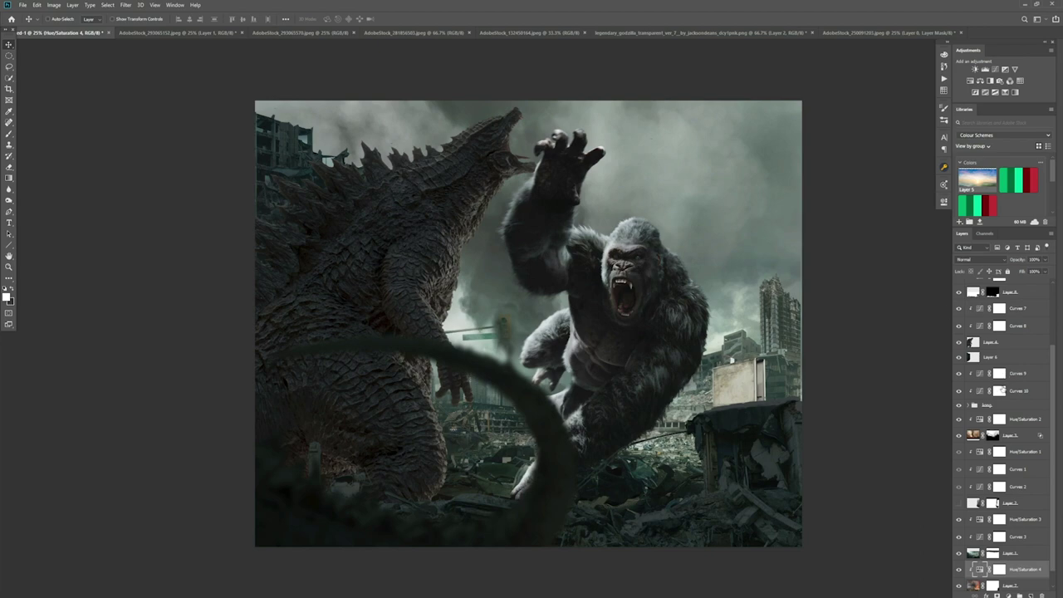
Move the Godzilla layer about 65 px to the right.
scroll(995, 356, up, 1)
click(998, 344)
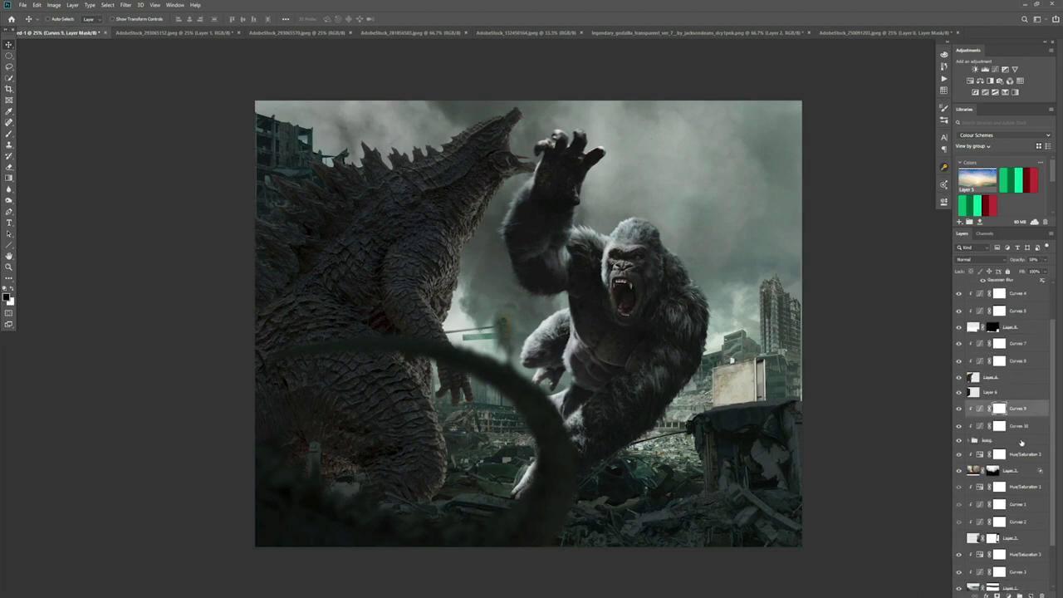
click(990, 377)
mouse_move(427, 252)
mouse_down()
mouse_move(482, 251)
mouse_move(682, 338)
mouse_up()
Nudge the background city layer and save as King Kong vs Godzilla Final.psd.
ctrl+click(776, 329)
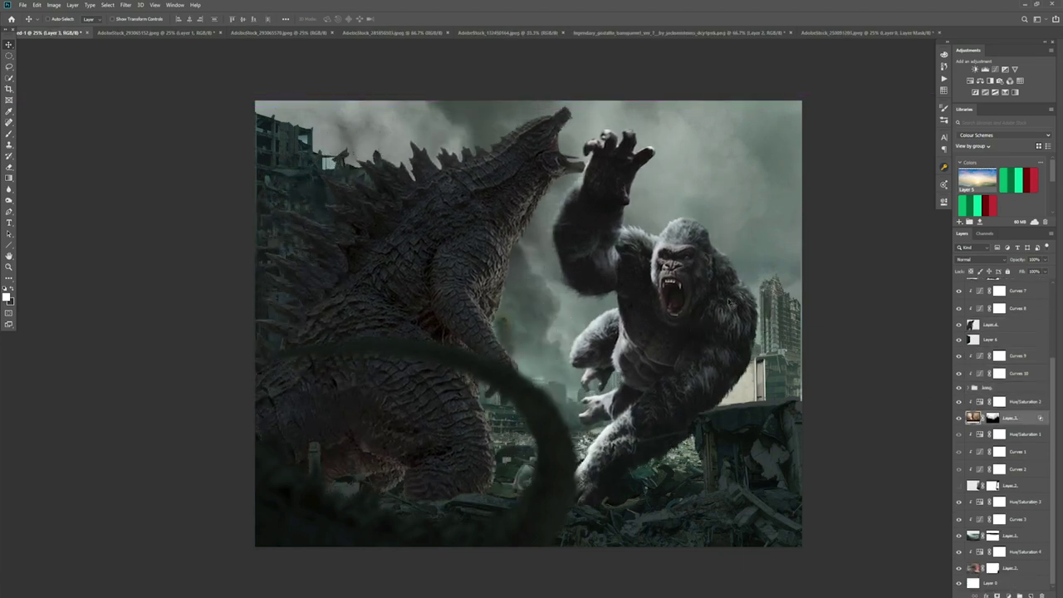
drag(776, 329, 779, 247)
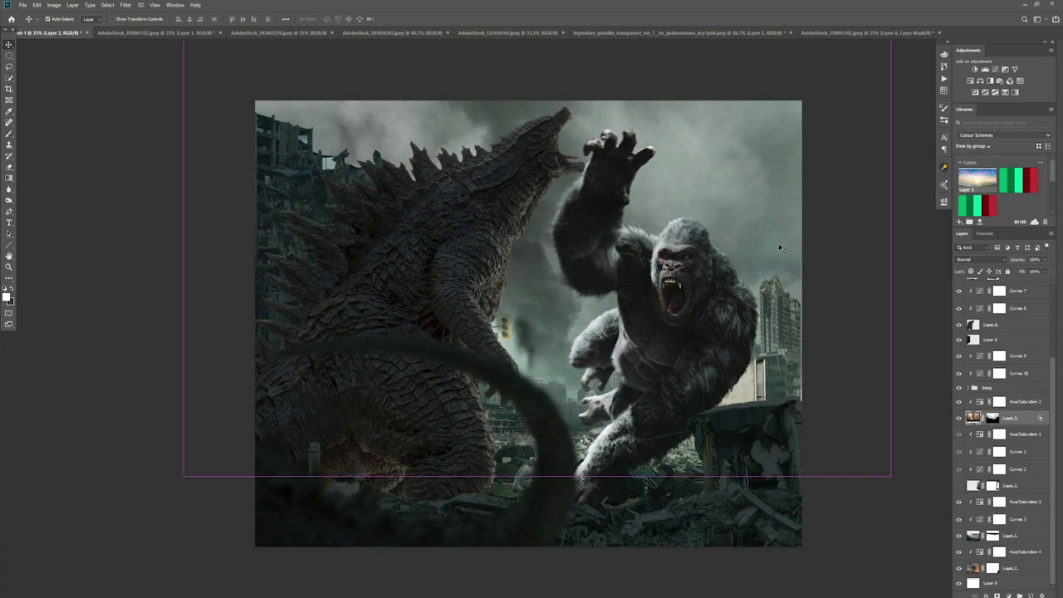
key(ctrl+z)
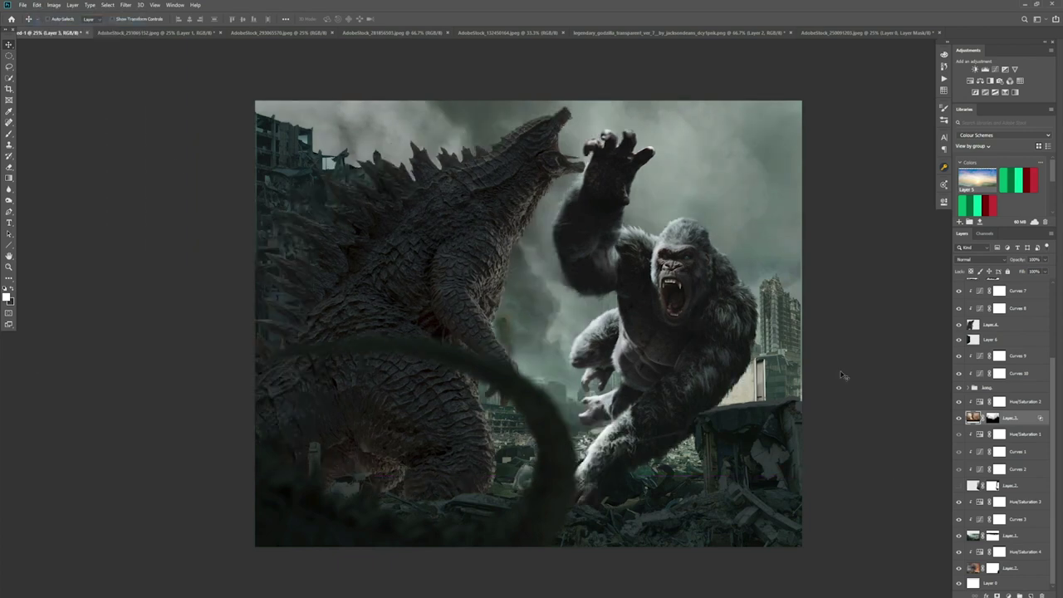
drag(814, 353, 802, 353)
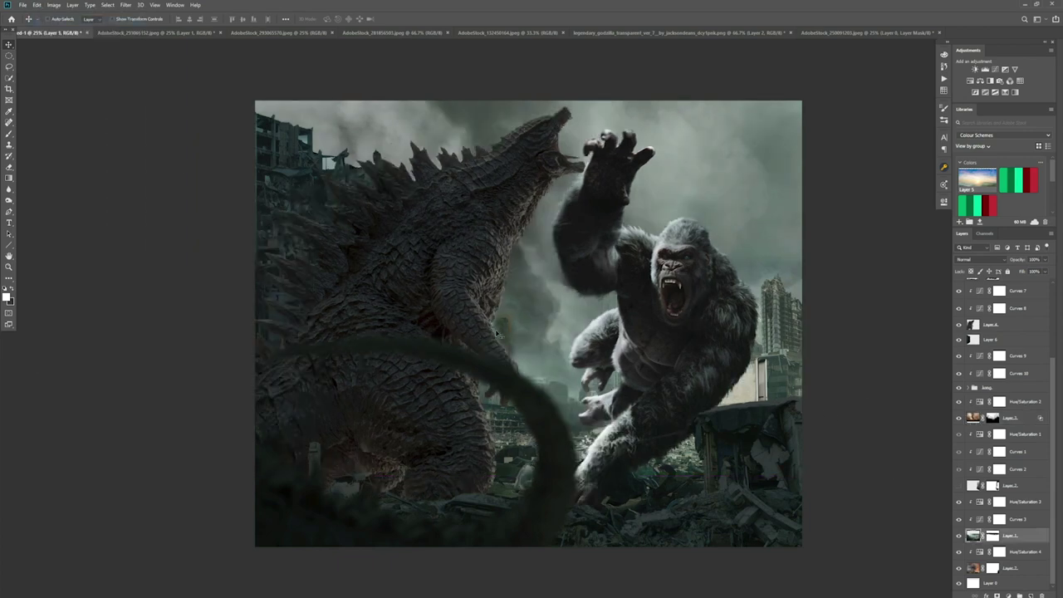
click(1018, 291)
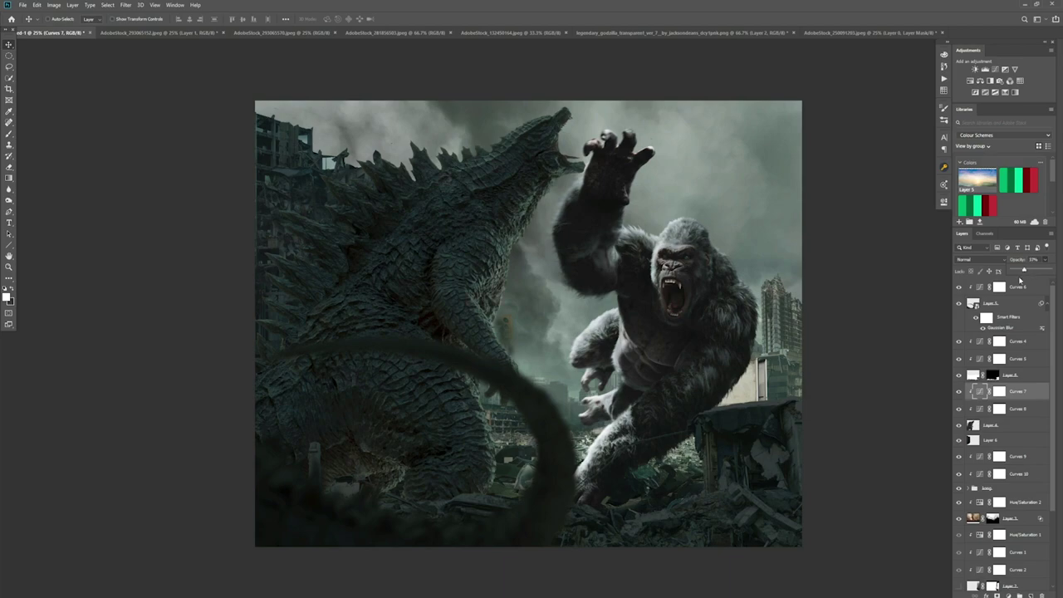
key(ctrl+shift+s)
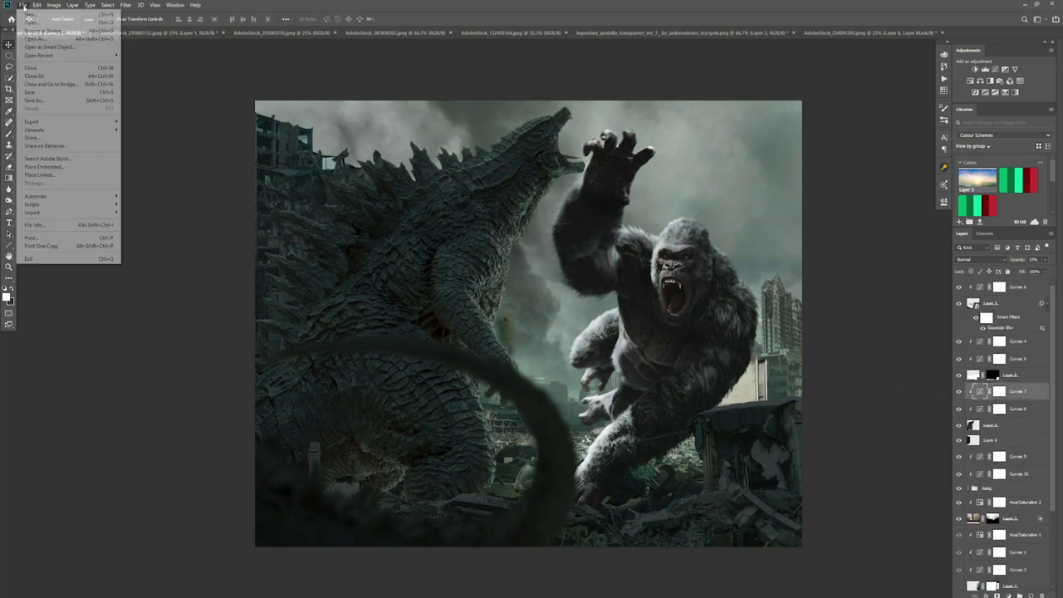
text(King Kong vs Godzilla Final)
key(Return)
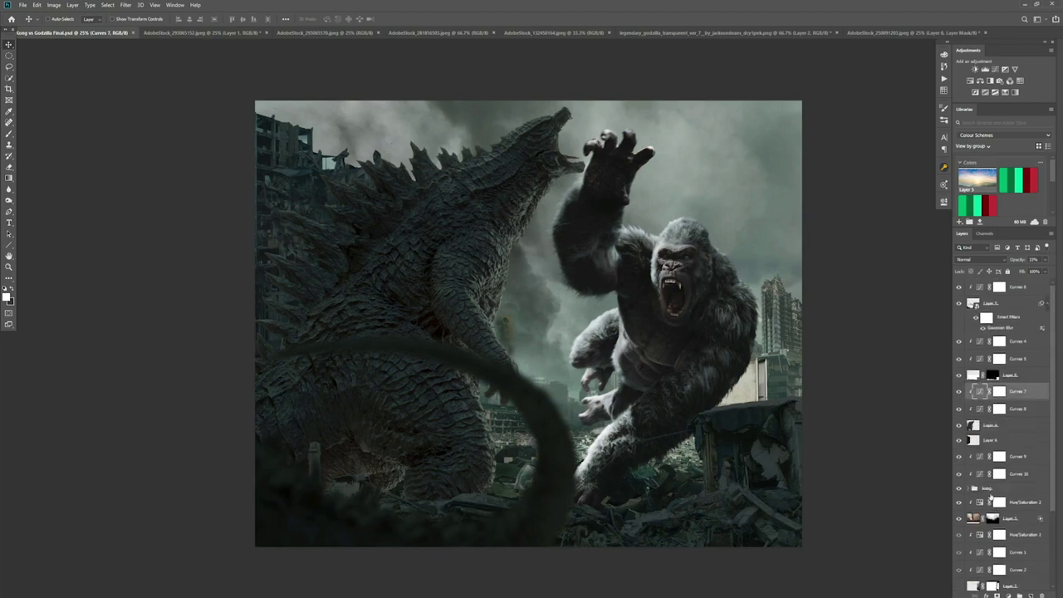
Pen-trace the bright window on Layer 6 and fill it with darker content.
scroll(989, 497, down, 5)
click(990, 339)
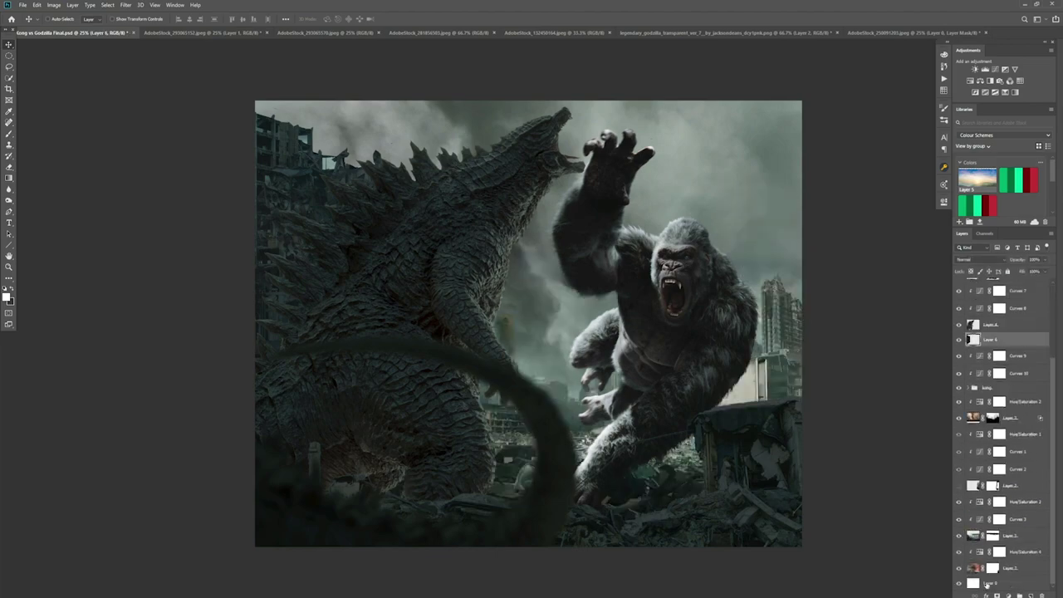
scroll(292, 174, up, 3)
key(p)
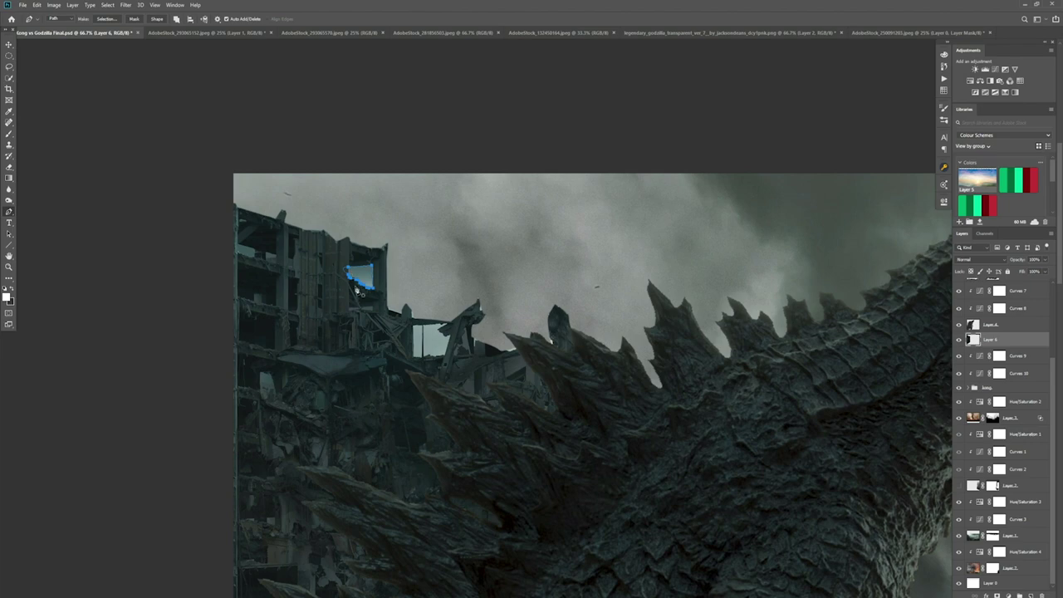
right_click(354, 295)
key(Return)
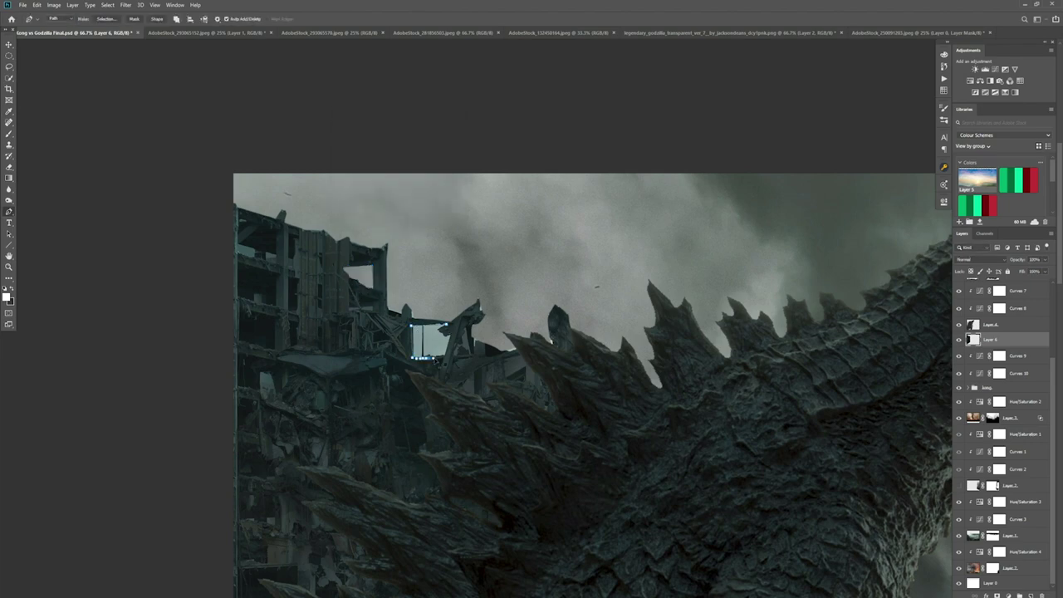
key(Delete)
key(ctrl+d)
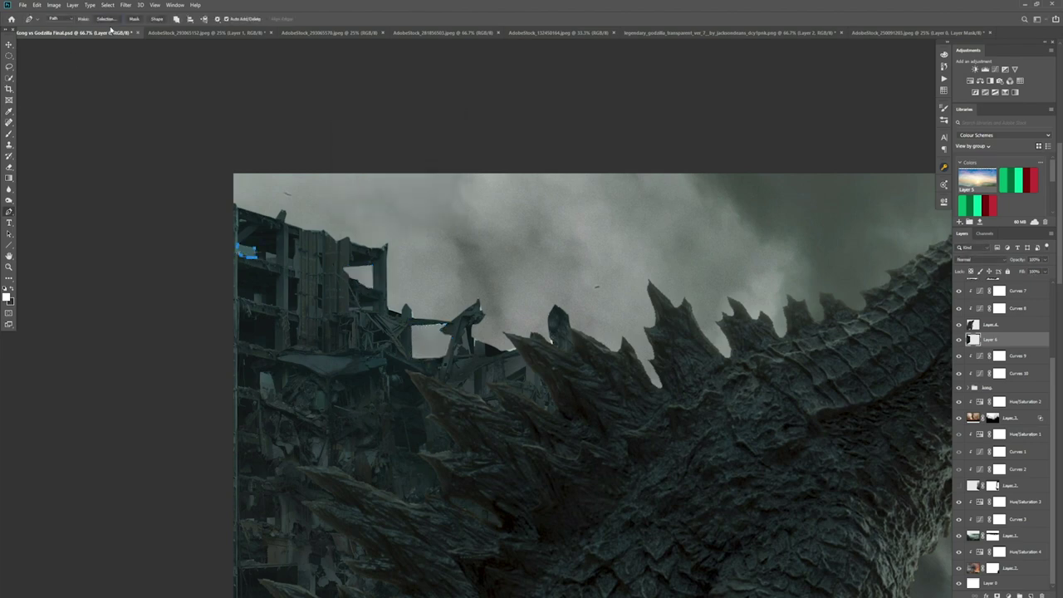
key(Escape)
right_click(515, 353)
key(Return)
key(ctrl+0)
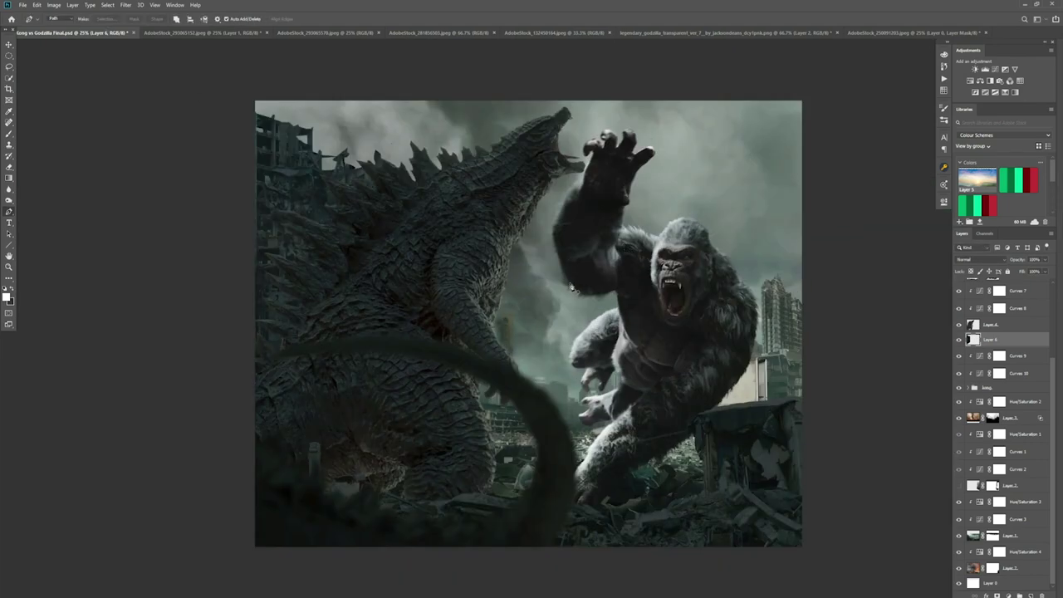
Brighten the city with a raised Curves adjustment above Layer 3.
click(990, 340)
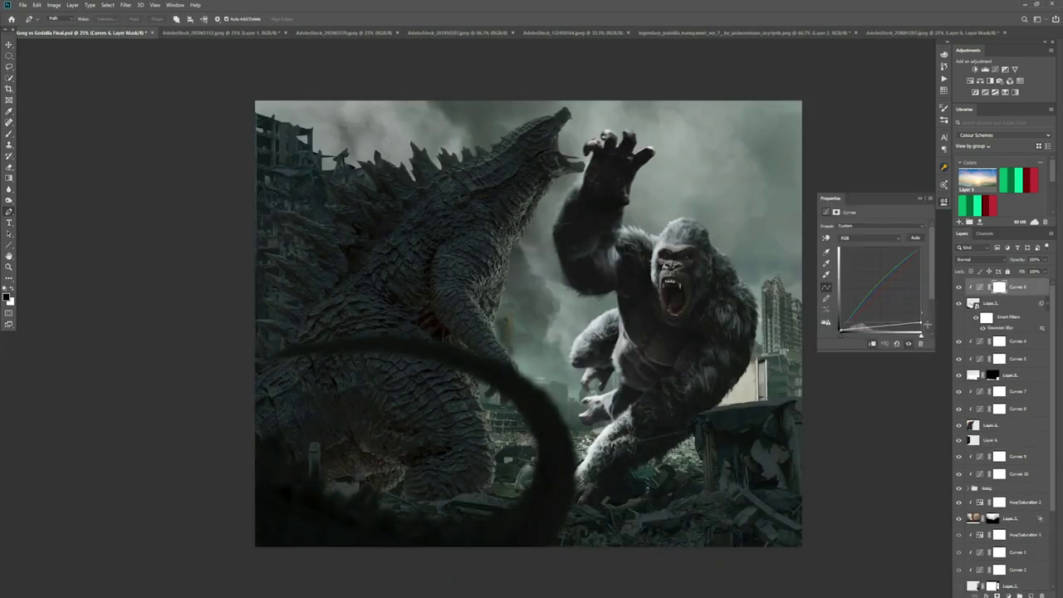
key(v)
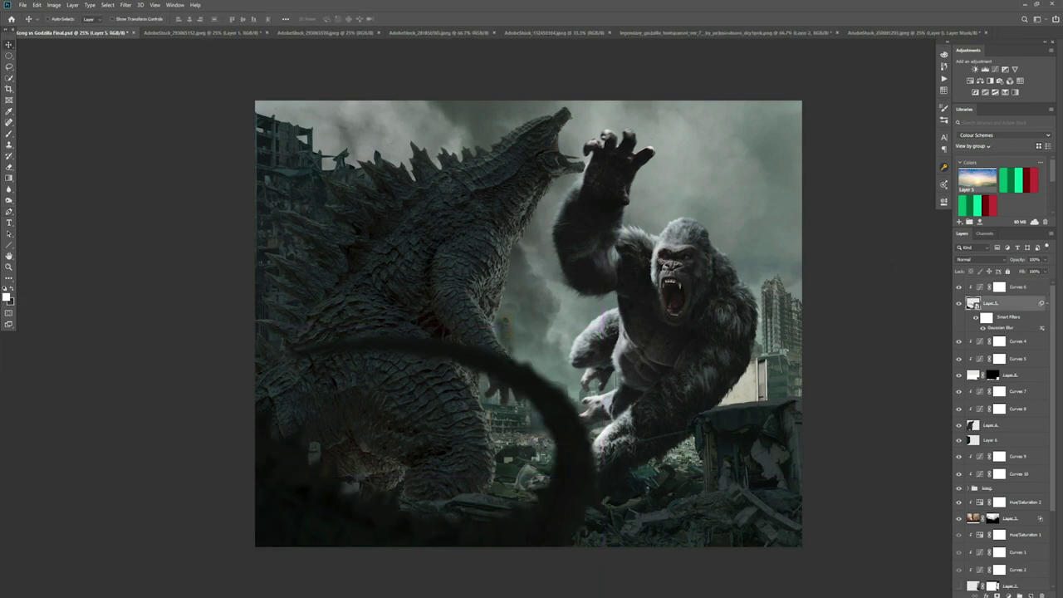
scroll(972, 361, down, 3)
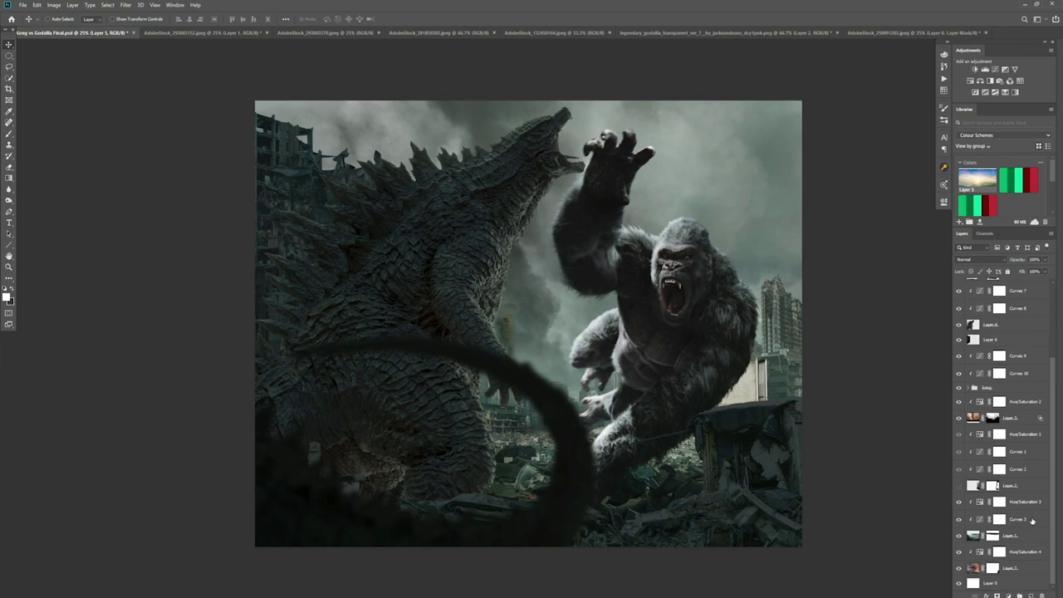
click(1009, 452)
click(994, 73)
drag(906, 278, 902, 253)
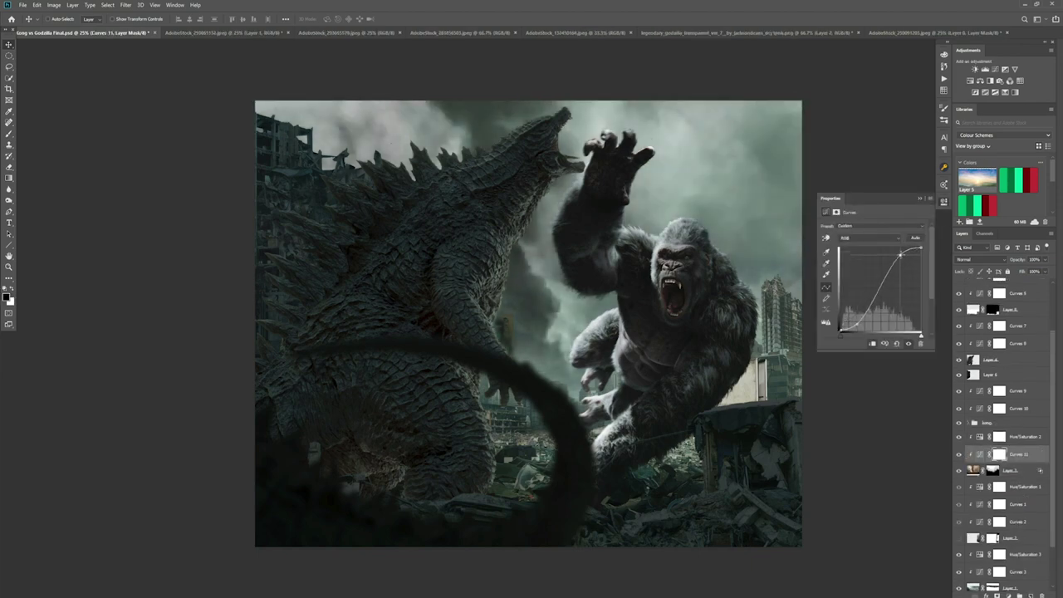
click(918, 208)
Try a sky-brightening Curves lower in the stack, then undo it.
scroll(1020, 367, down, 2)
click(996, 69)
drag(878, 287, 876, 256)
click(944, 201)
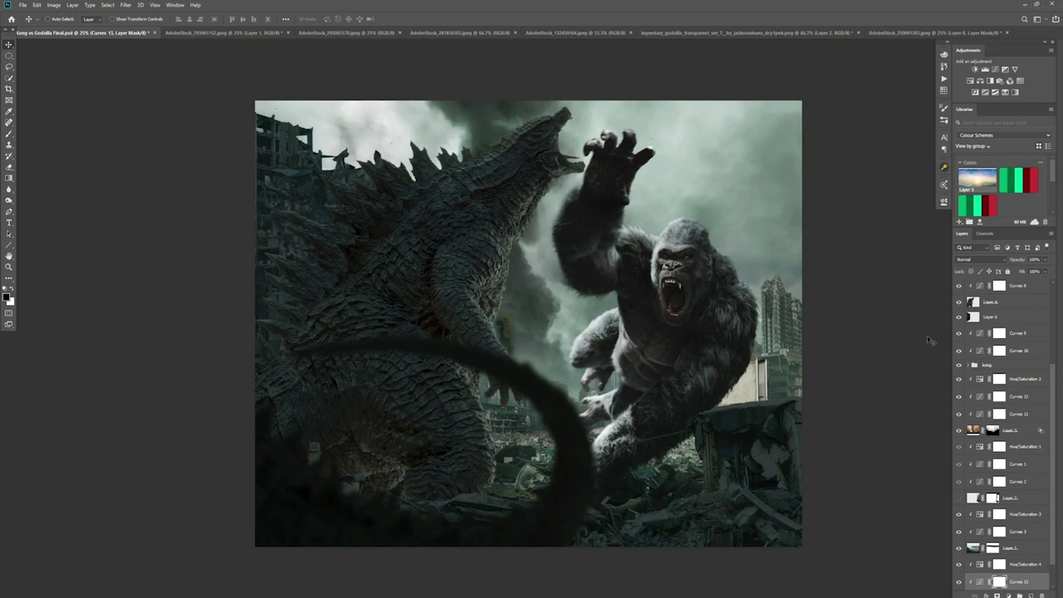
key(ctrl+z)
key(ctrl+z)
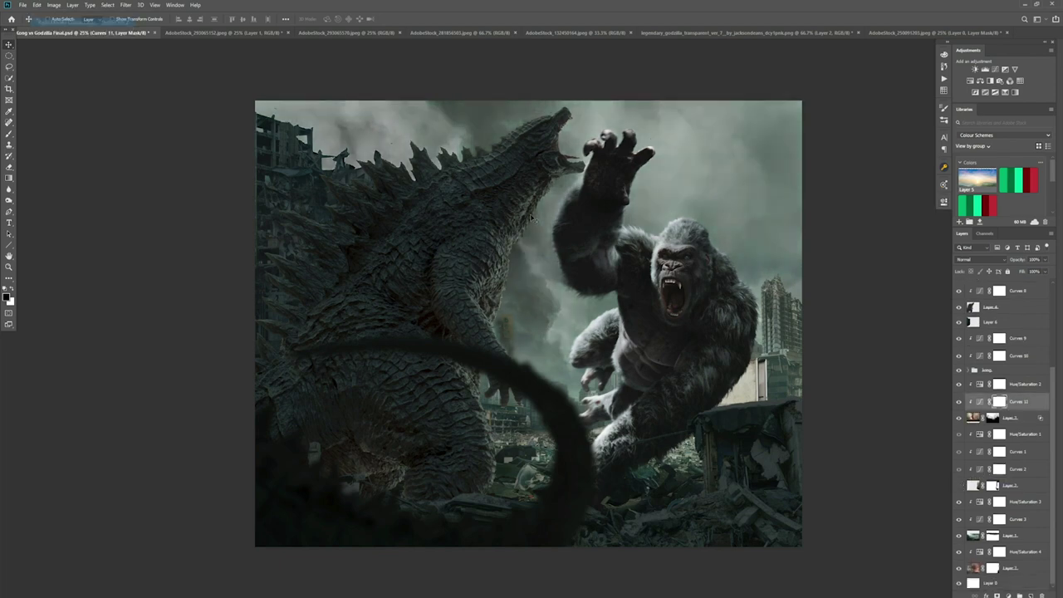
key(ctrl+z)
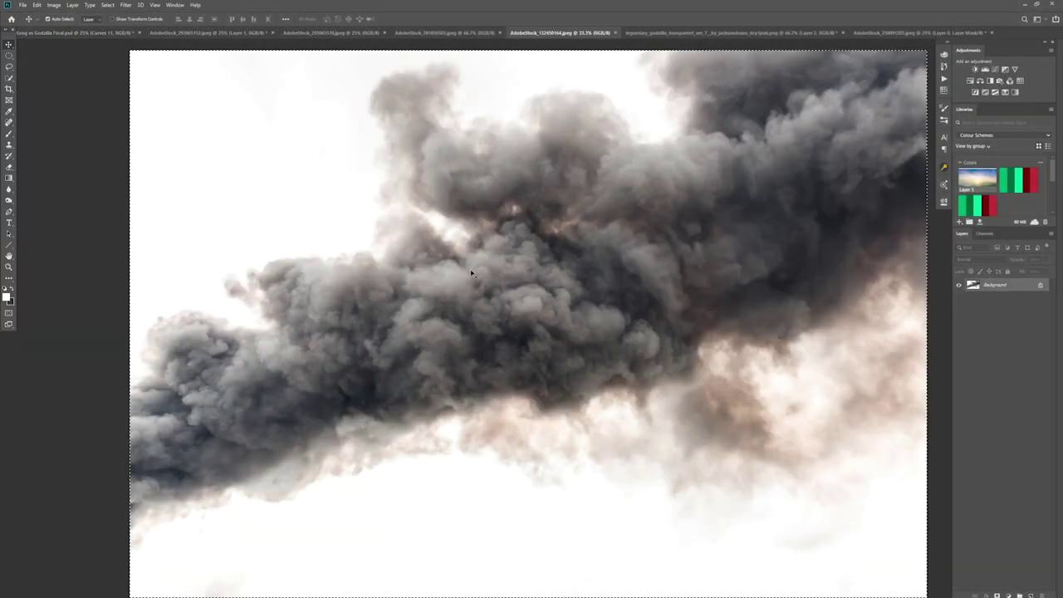
Select the smoke by colour range, paste it in, and scale it over Godzilla's left side.
click(107, 5)
click(127, 89)
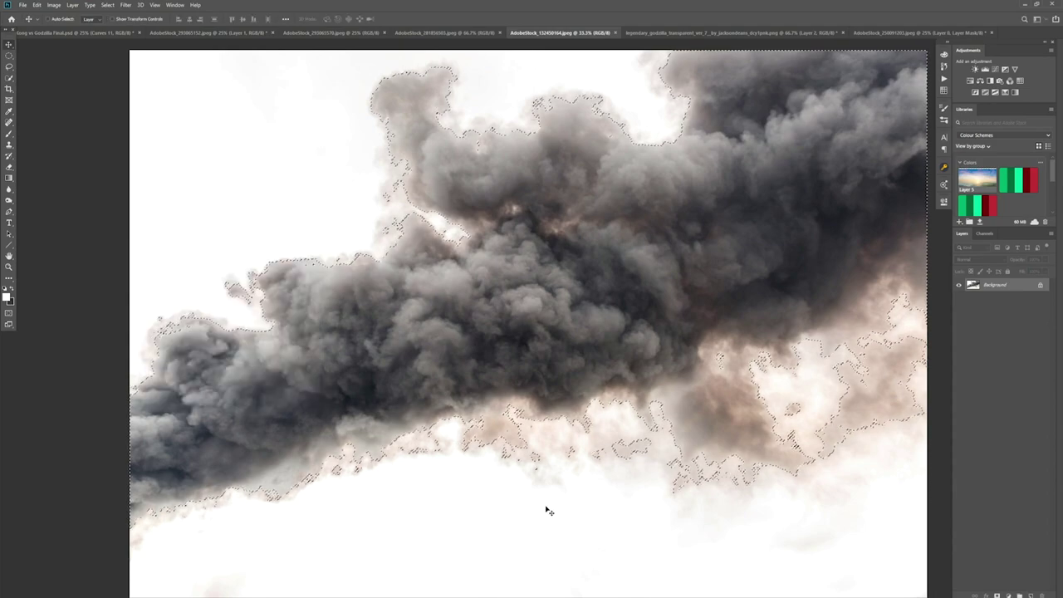
key(ctrl+t)
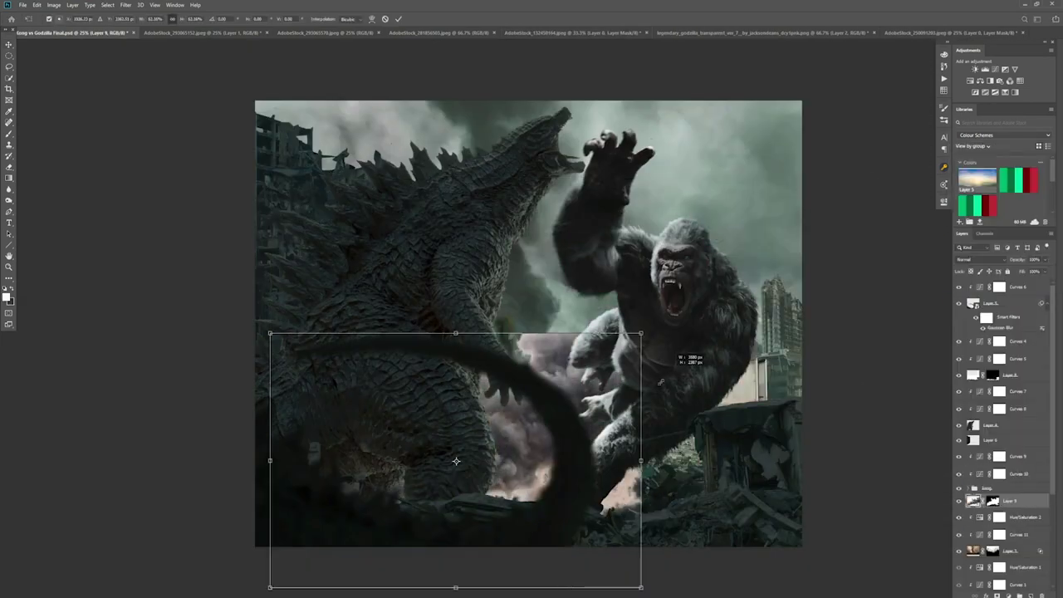
mouse_move(806, 391)
mouse_down()
mouse_move(773, 388)
mouse_move(1030, 507)
mouse_up()
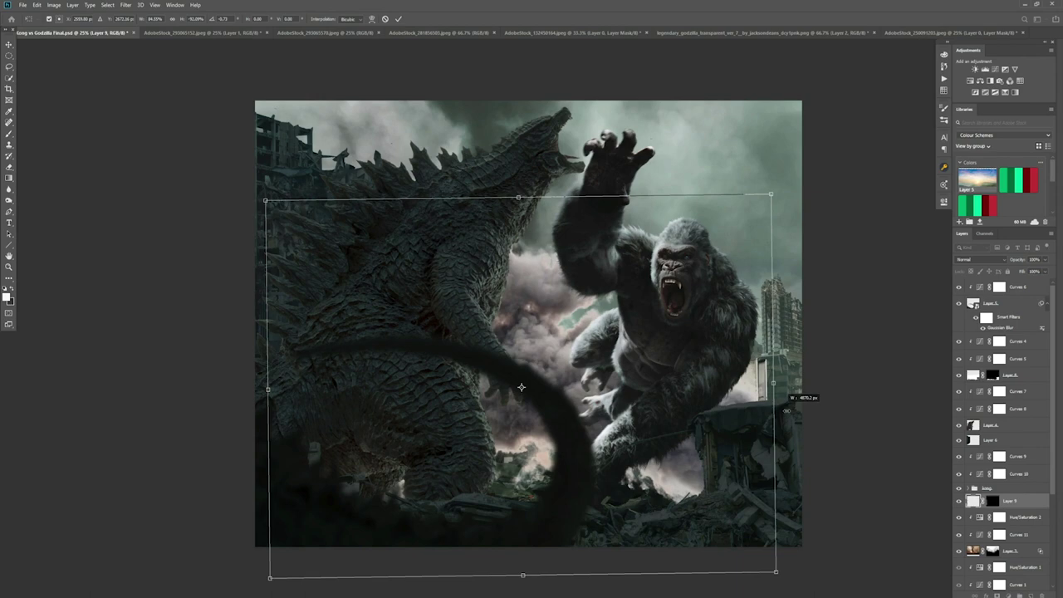
key(Return)
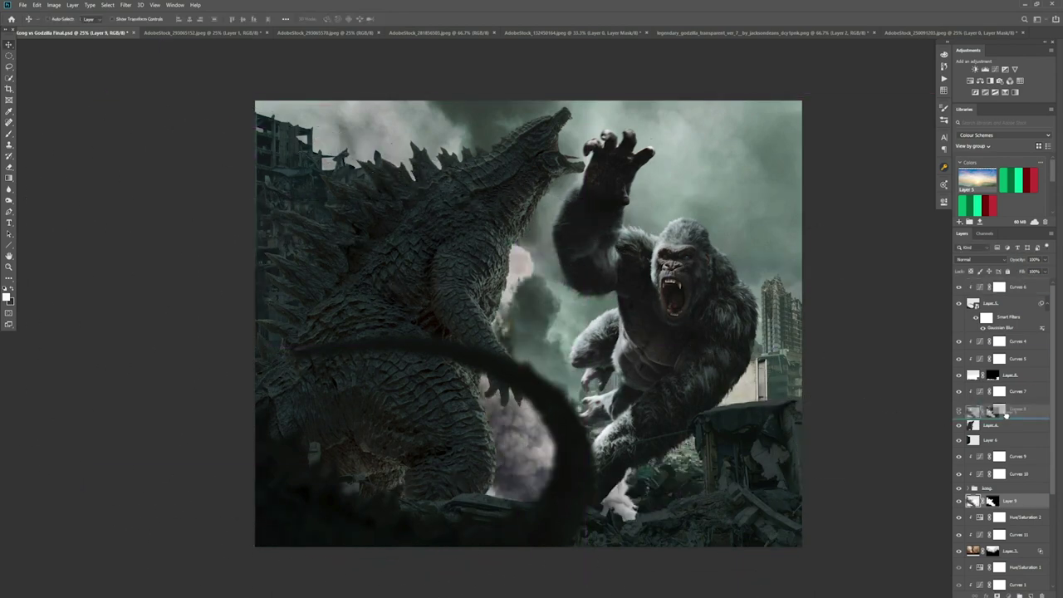
drag(997, 501, 997, 365)
drag(524, 434, 416, 368)
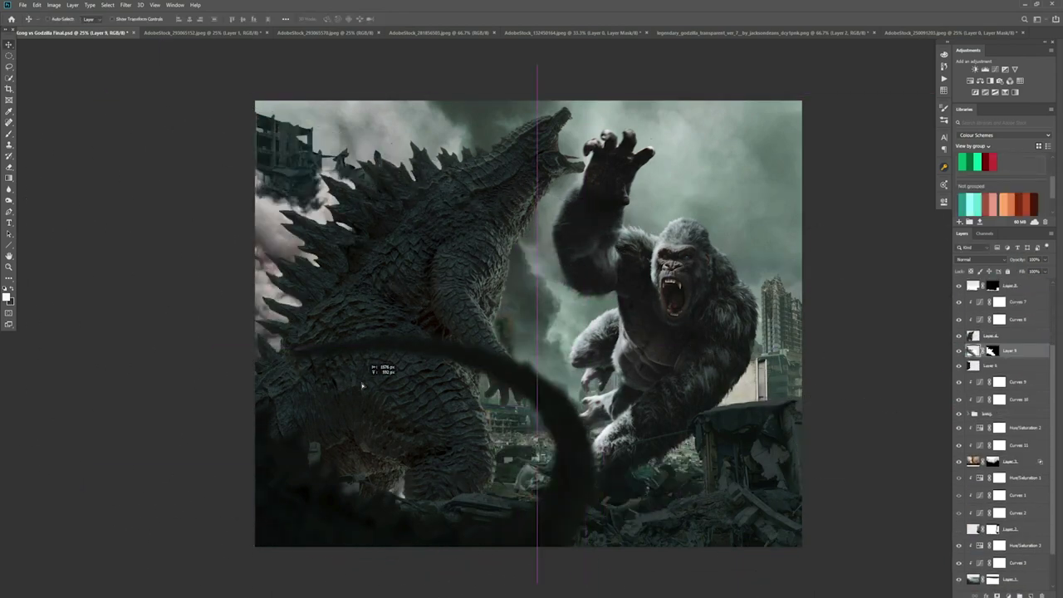
Clip two Curves layers to the smoke to tint it teal, one at 47% opacity.
click(995, 69)
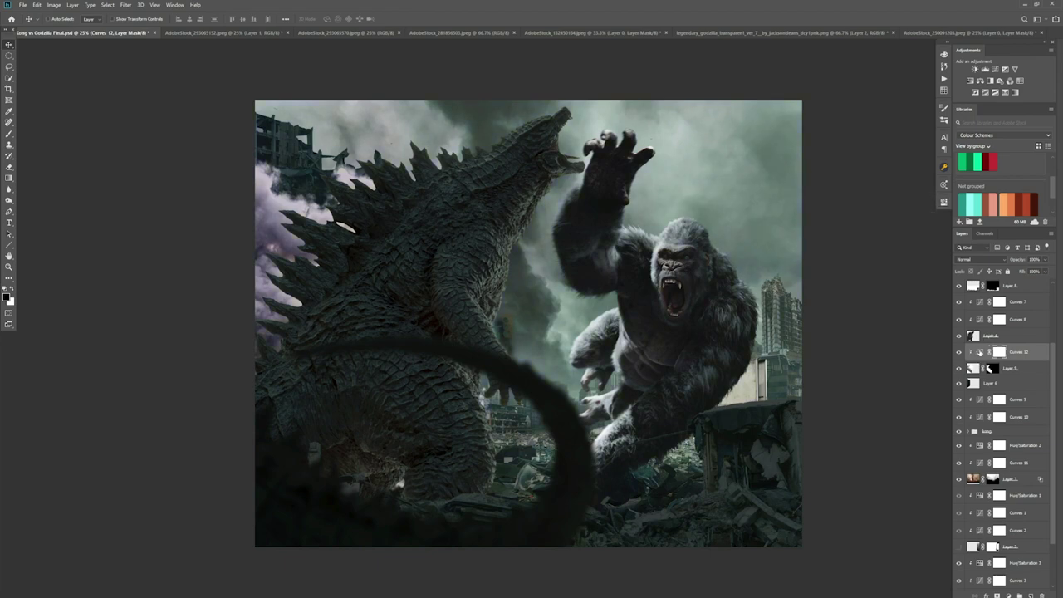
drag(875, 286, 868, 274)
click(1009, 367)
click(997, 71)
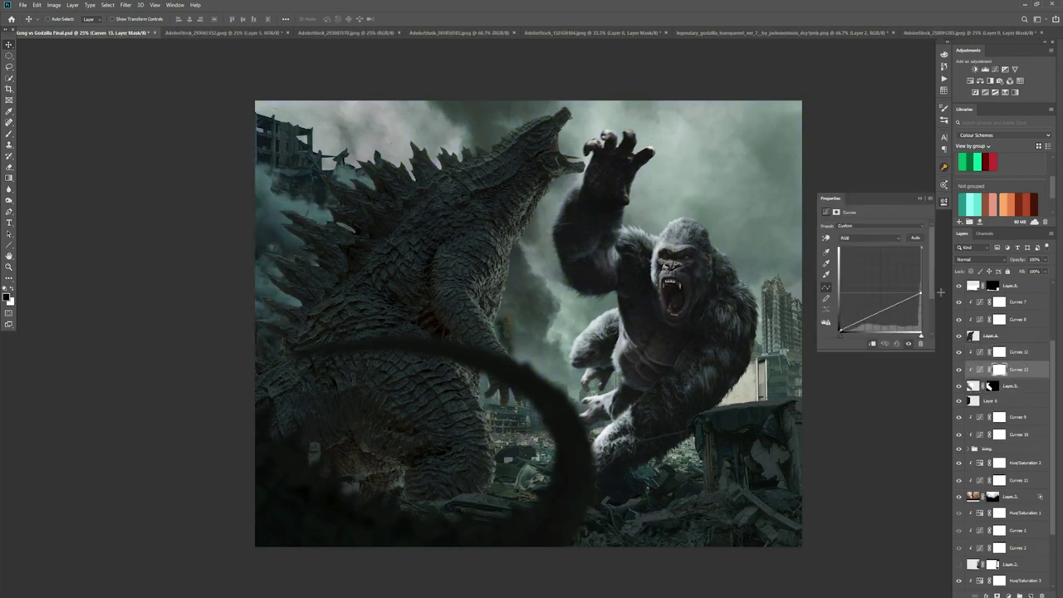
drag(1046, 270, 1023, 270)
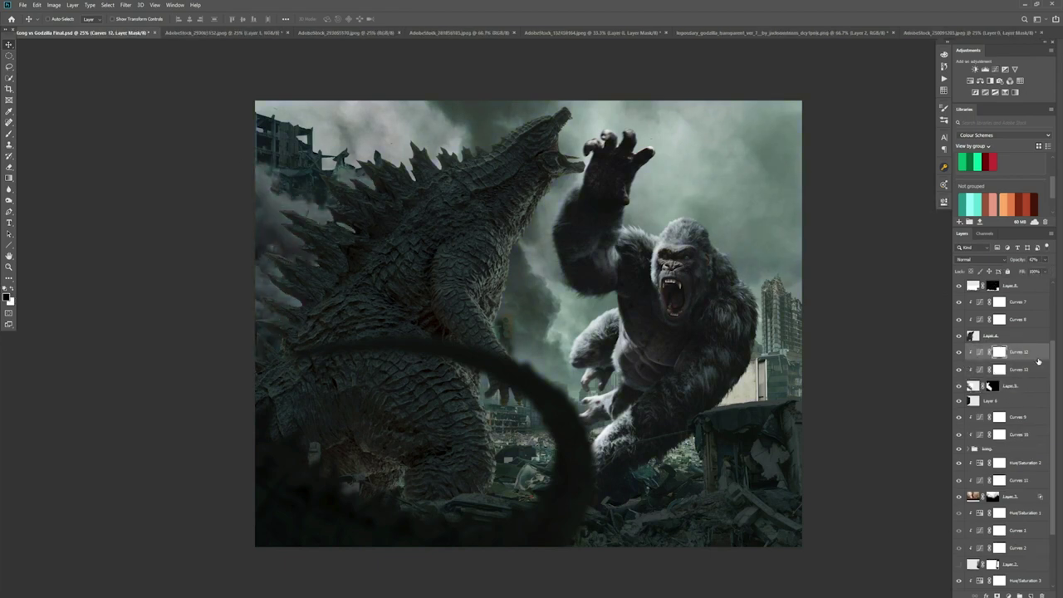
double_click(1029, 385)
key(Return)
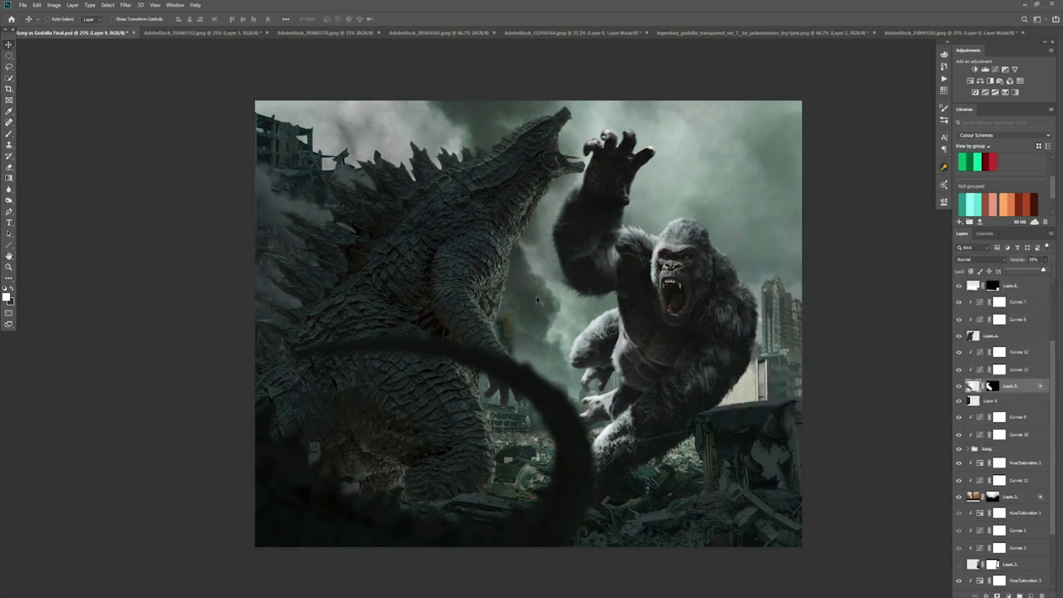
Move the smoke above Godzilla, then rotate and shrink it around his tail.
drag(1009, 385, 1009, 332)
key(ctrl+t)
drag(578, 100, 429, 419)
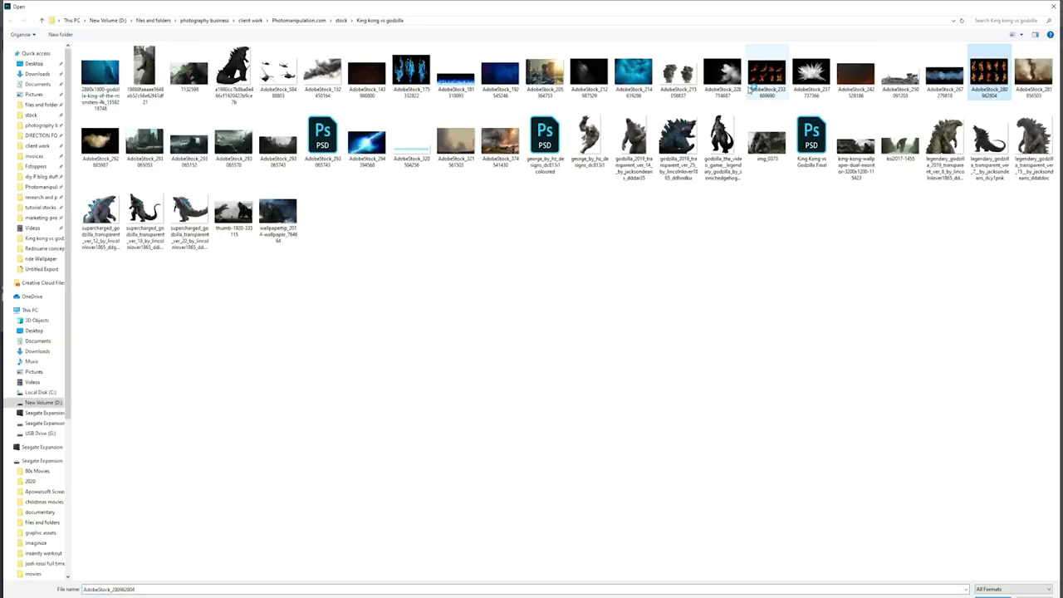
Paste a copied flame into the composite in Screen mode and scale it down.
key(Return)
key(ctrl+c)
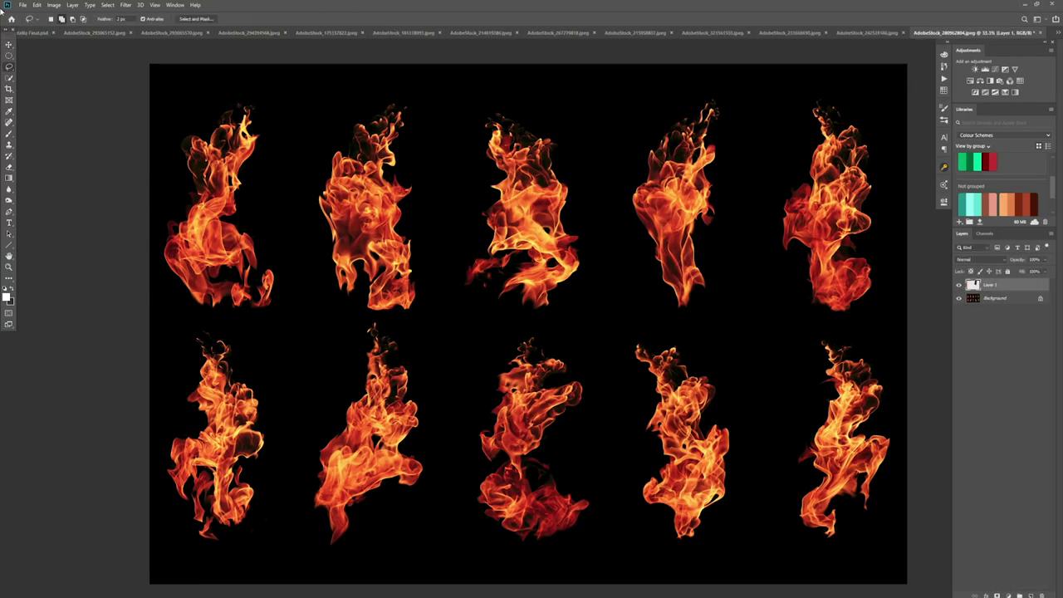
key(ctrl+Tab)
key(ctrl+v)
key(shift+alt+s)
key(ctrl+t)
mouse_move(325, 253)
mouse_down()
mouse_move(280, 190)
mouse_move(292, 170)
mouse_move(265, 264)
mouse_up()
scroll(1033, 500, down, 2)
key(Return)
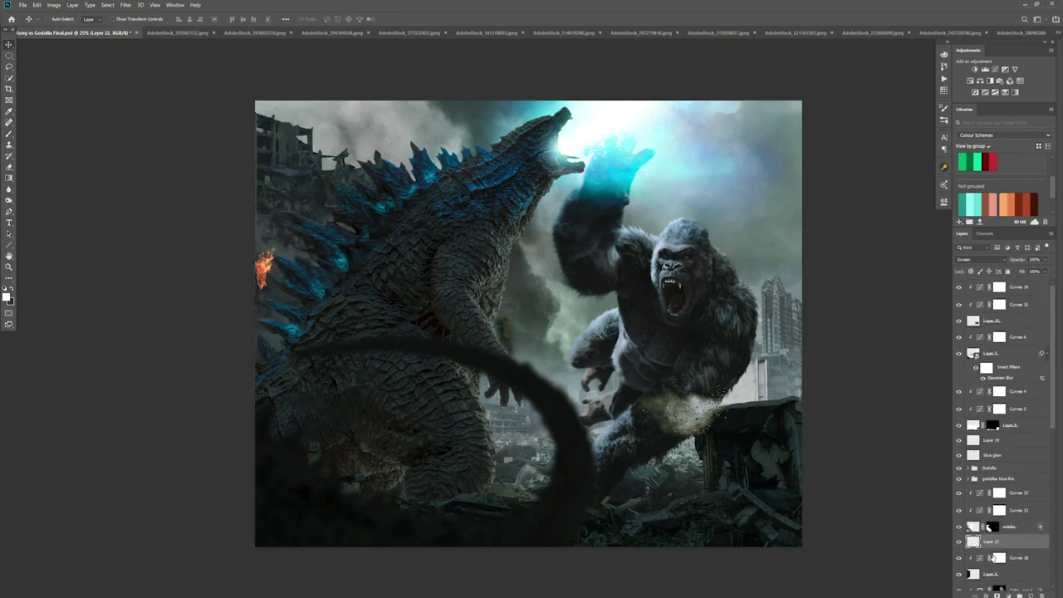
Recolour the flame with a clipped Curves layer and apply a Motion Blur.
drag(877, 307, 863, 279)
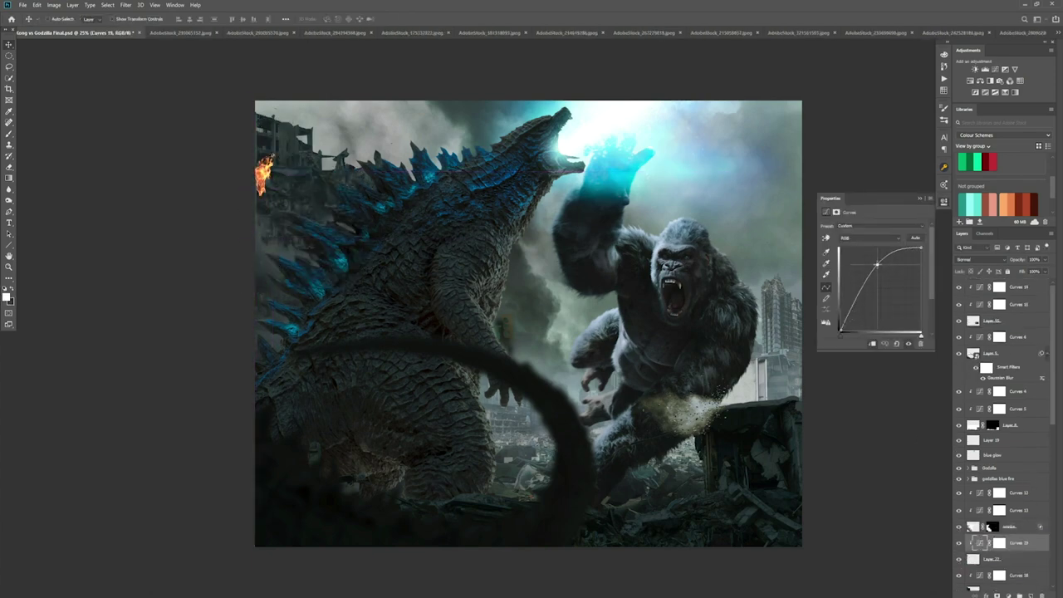
click(975, 562)
click(125, 4)
click(253, 158)
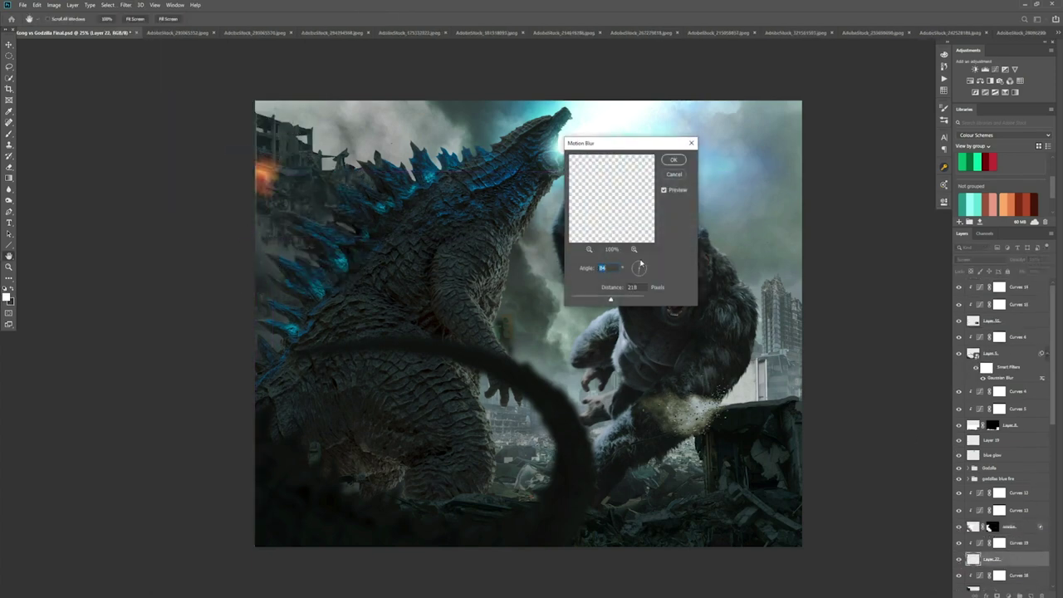
key(Return)
Move the fire up and to the right so it sits beside Kong.
mouse_move(269, 146)
mouse_down()
mouse_move(276, 135)
mouse_move(784, 409)
mouse_up()
key(ctrl+t)
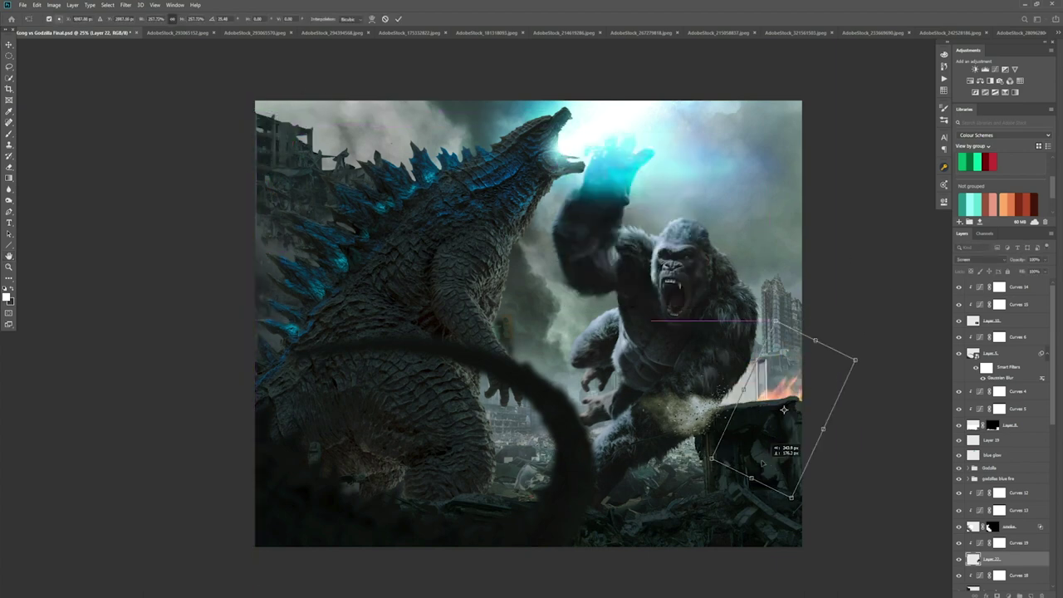
key(Return)
scroll(1021, 286, down, 5)
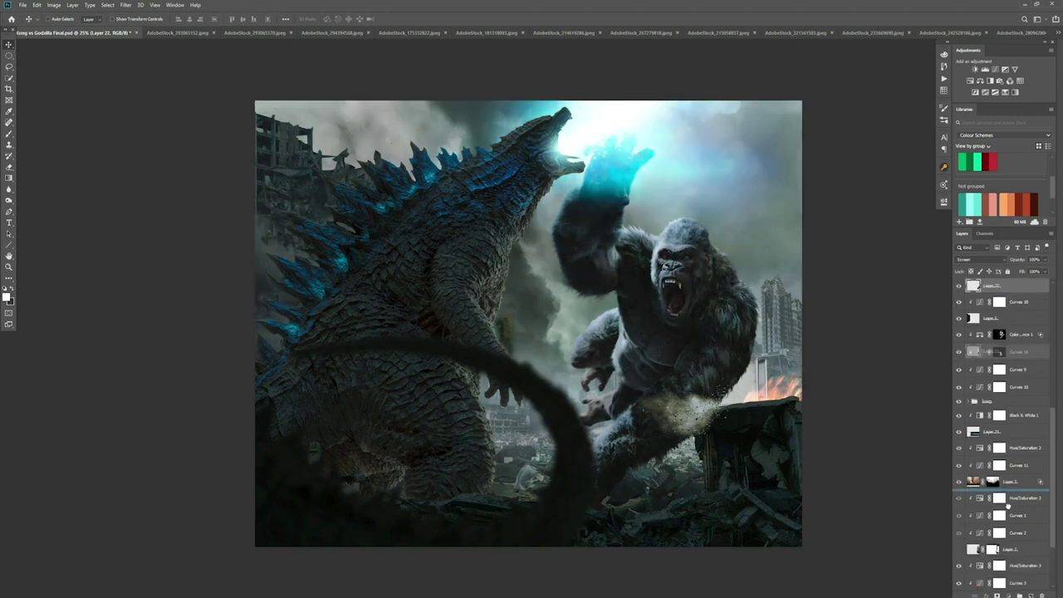
scroll(996, 374, up, 5)
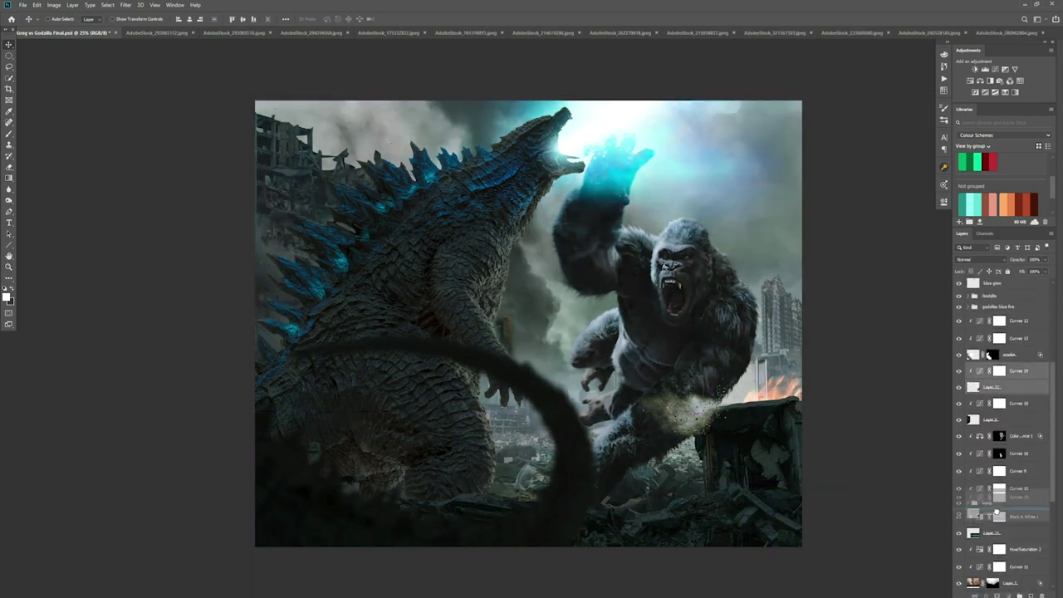
Lower the fire and its colour fix in the stack and rotate it into the ruins.
drag(997, 513, 996, 498)
key(ctrl+t)
drag(823, 330, 835, 301)
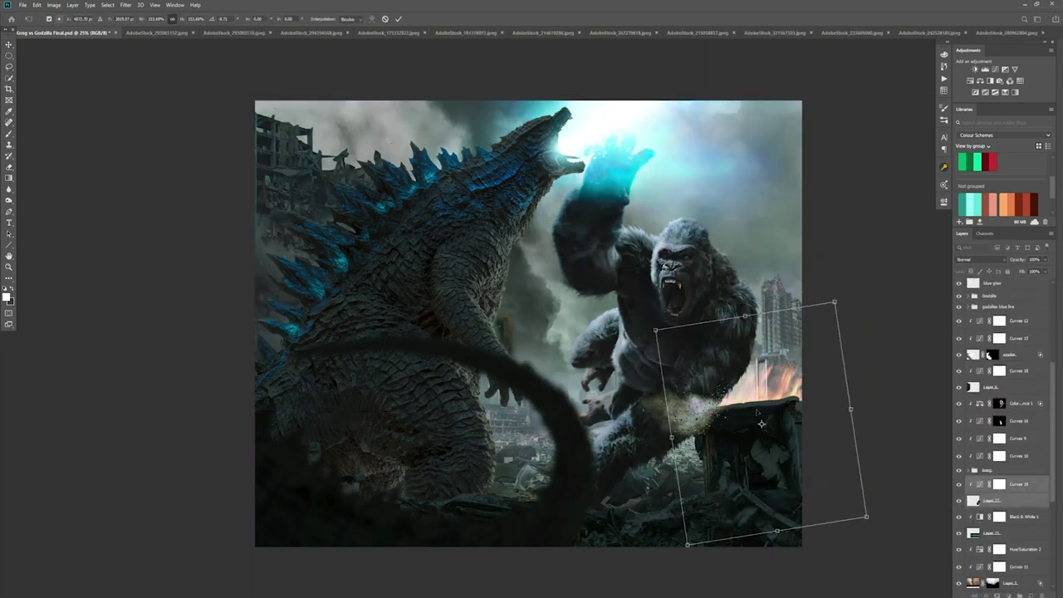
key(Escape)
key(ctrl+Tab)
key(ctrl+Tab)
key(ctrl+Tab)
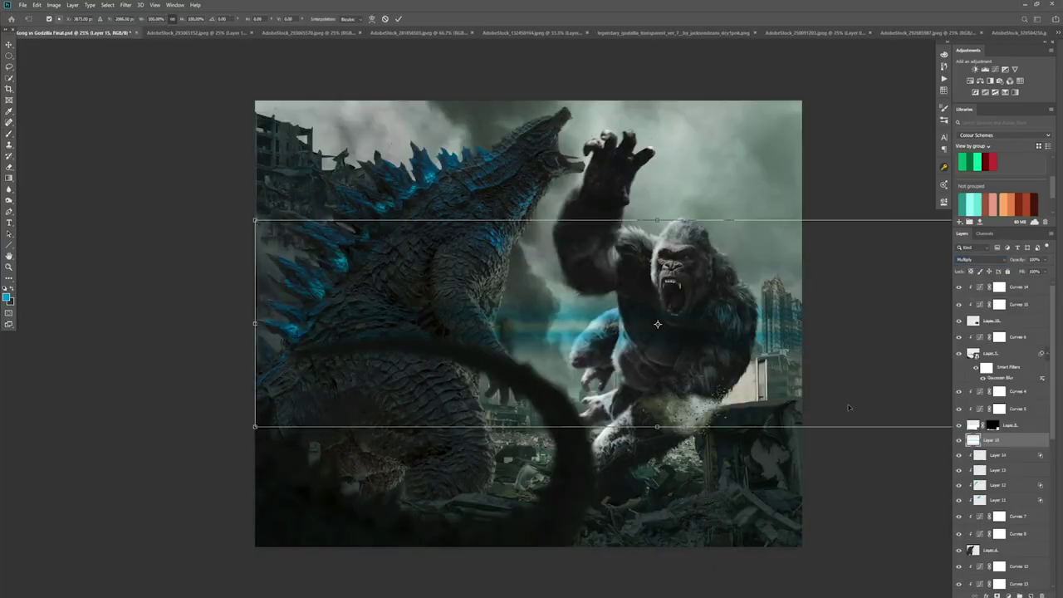
Paint a bright straight beam from Godzilla's mouth on a new blended layer.
key(ctrl+shift+alt+n)
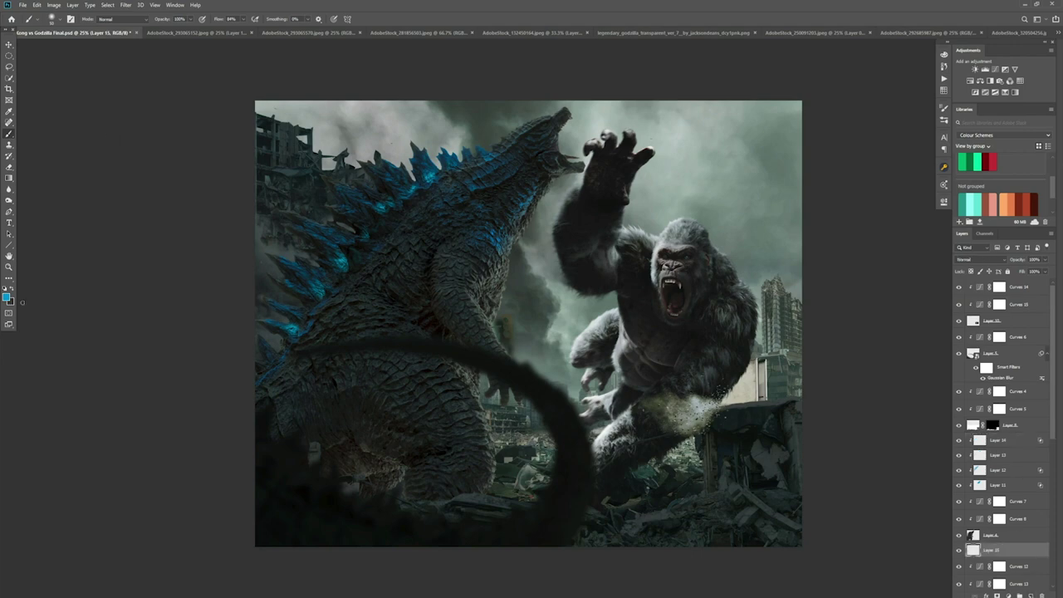
click(975, 259)
click(985, 371)
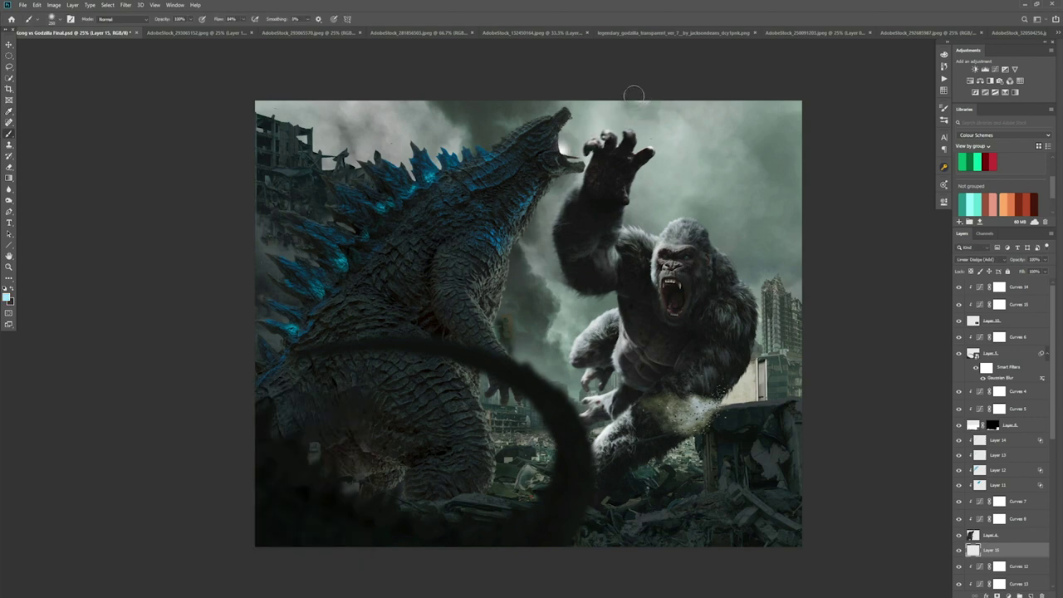
shift+click(691, 79)
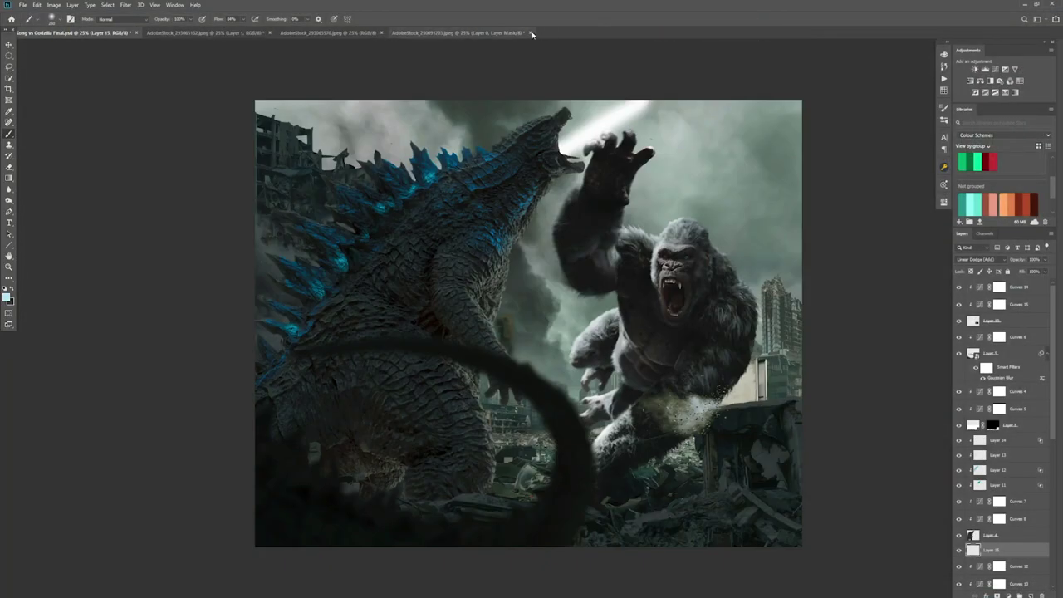
Place and tilt the lightning image over the upper-right sky, mask its top edge, then open more stock images.
click(22, 4)
click(29, 22)
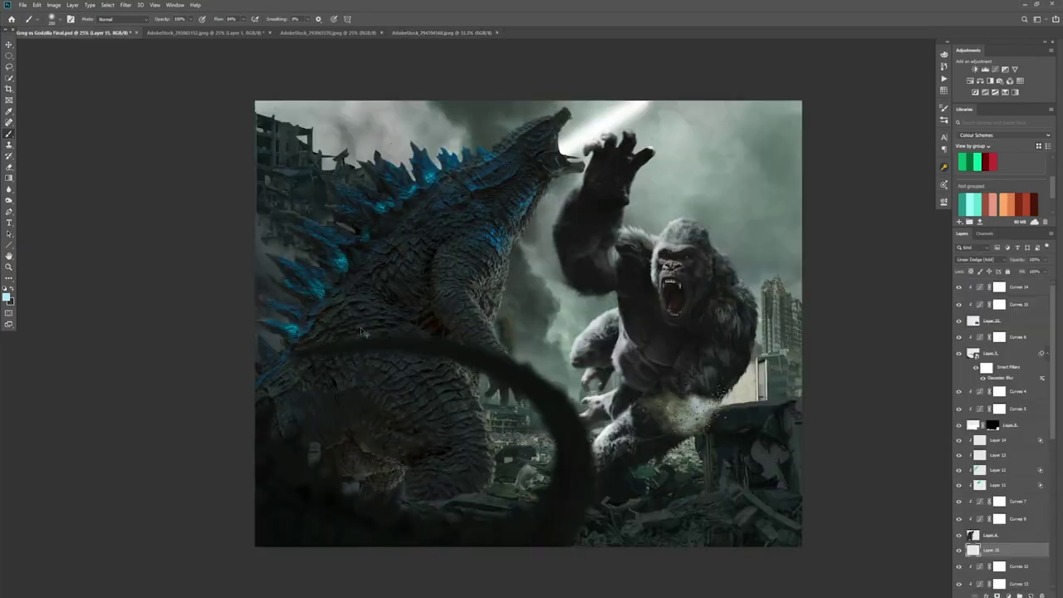
drag(656, 76, 694, 76)
mouse_move(747, 37)
mouse_down()
mouse_move(847, 52)
mouse_move(825, 108)
mouse_move(628, 205)
mouse_up()
key(Return)
key(b)
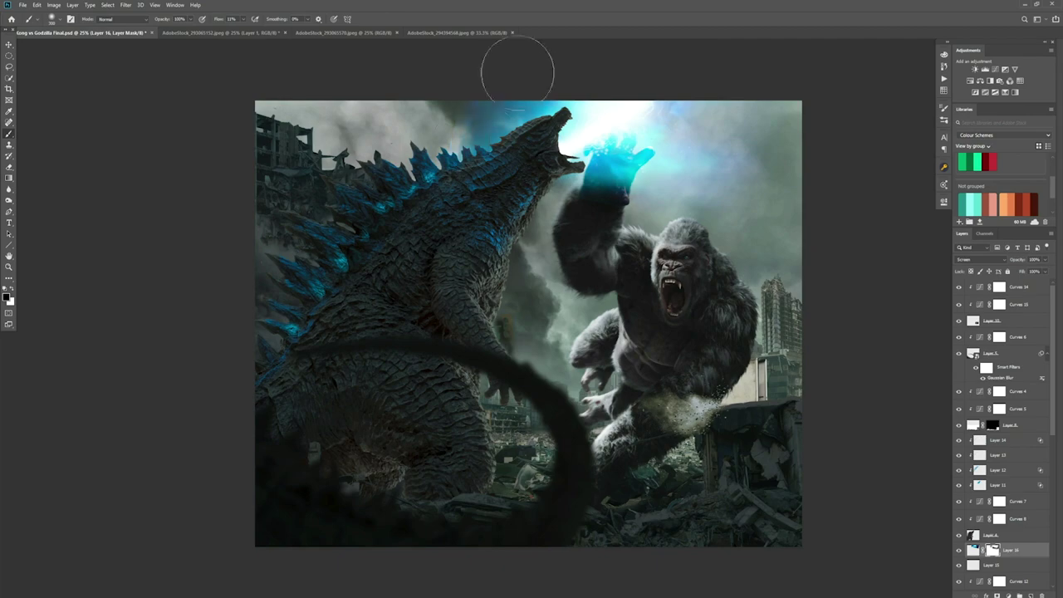
drag(517, 71, 508, 124)
click(23, 4)
click(33, 25)
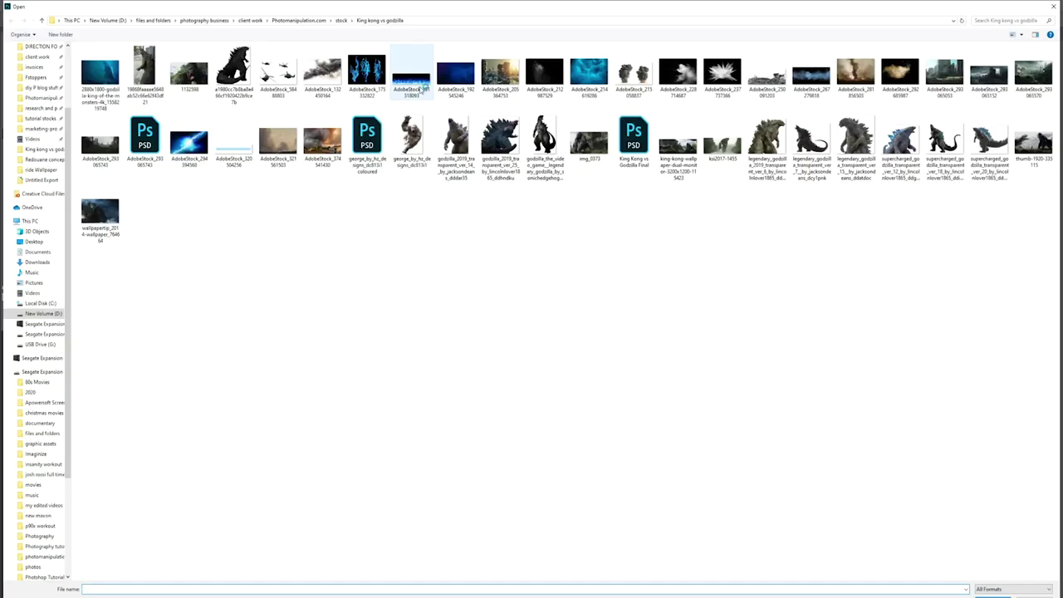
Paste the smoke stock into the composite, scale, rotate and mask it.
key(Return)
key(ctrl+c)
key(ctrl+Tab)
key(ctrl+v)
key(ctrl+t)
mouse_move(806, 104)
mouse_down()
mouse_move(937, 106)
mouse_move(906, 101)
mouse_up()
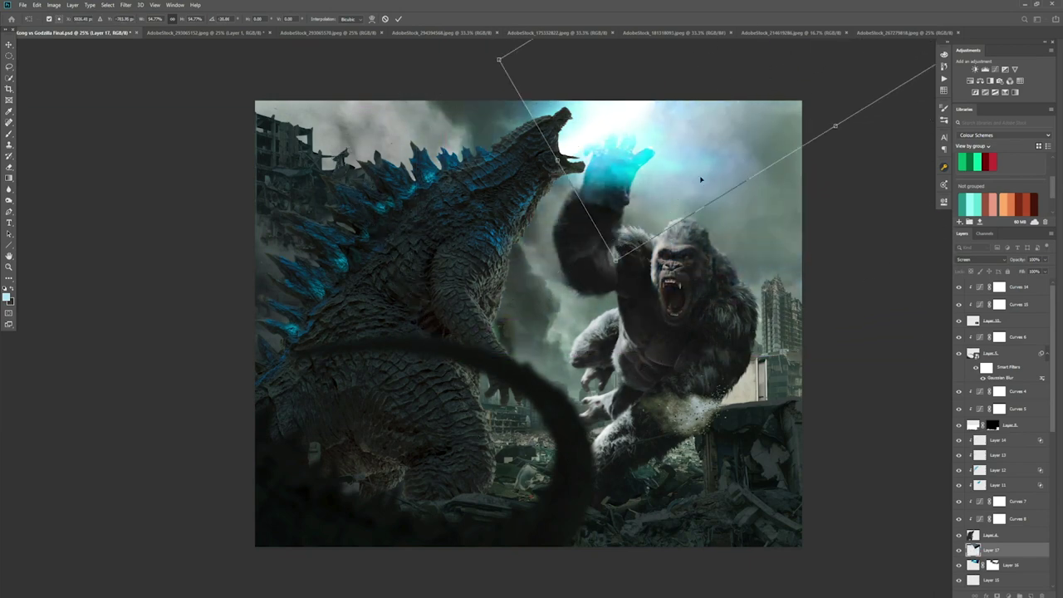
drag(607, 121, 681, 187)
key(Return)
key(b)
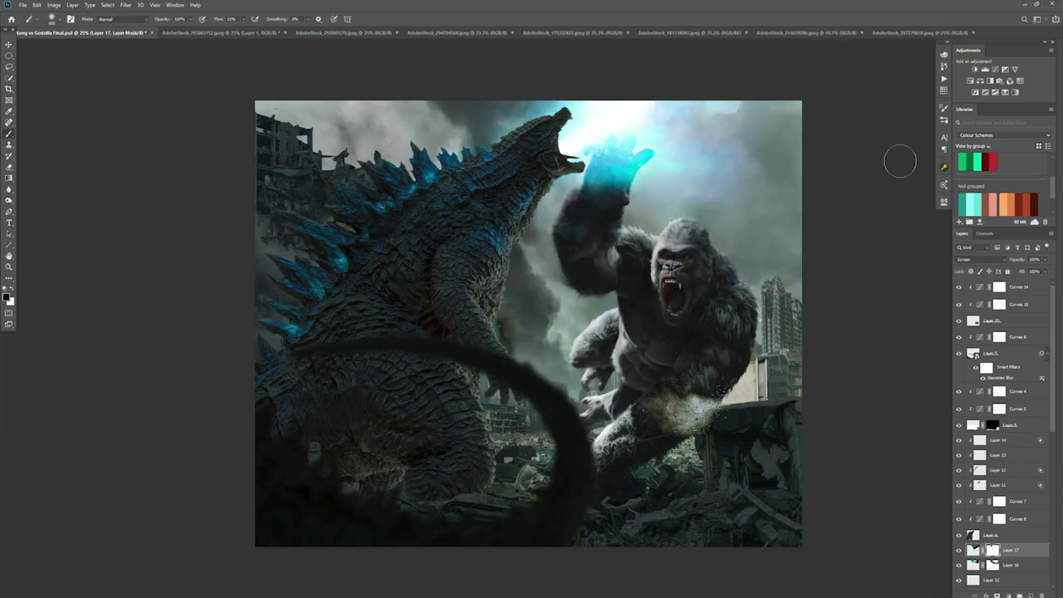
Paste the blue fire, shrink it over Kong, and rotate it counter-clockwise.
click(673, 32)
key(ctrl+c)
click(83, 32)
key(ctrl+v)
key(ctrl+t)
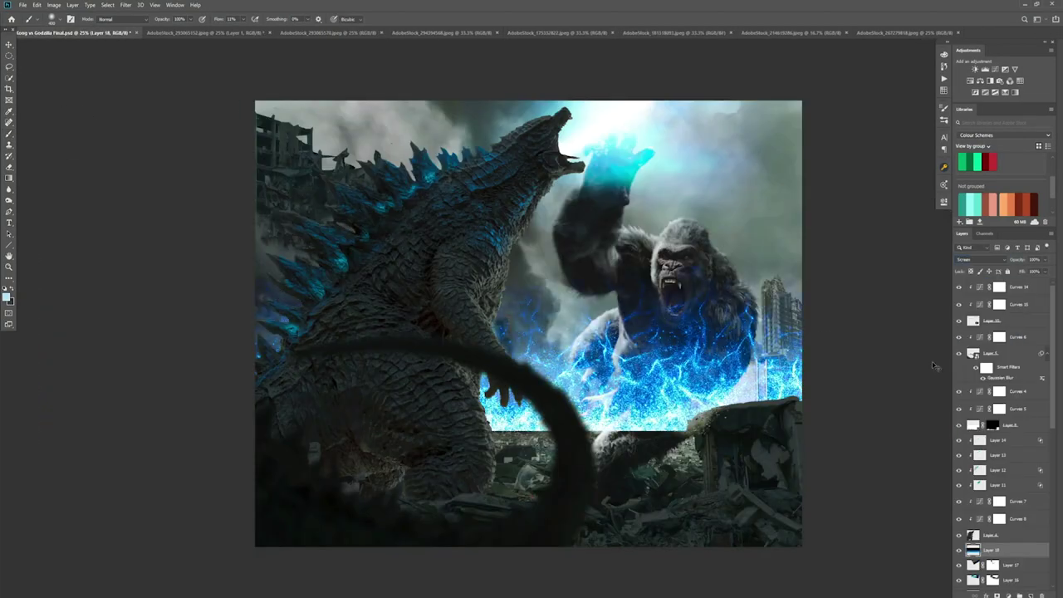
drag(582, 332, 626, 164)
mouse_move(801, 108)
mouse_down()
mouse_move(502, 198)
mouse_move(544, 174)
mouse_up()
key(Return)
Duplicate the glow, merge it into Layer 16, and add a rotated copy by Kong's fist.
mouse_move(719, 276)
mouse_down()
mouse_move(604, 112)
mouse_move(611, 125)
mouse_up()
ctrl+click(974, 526)
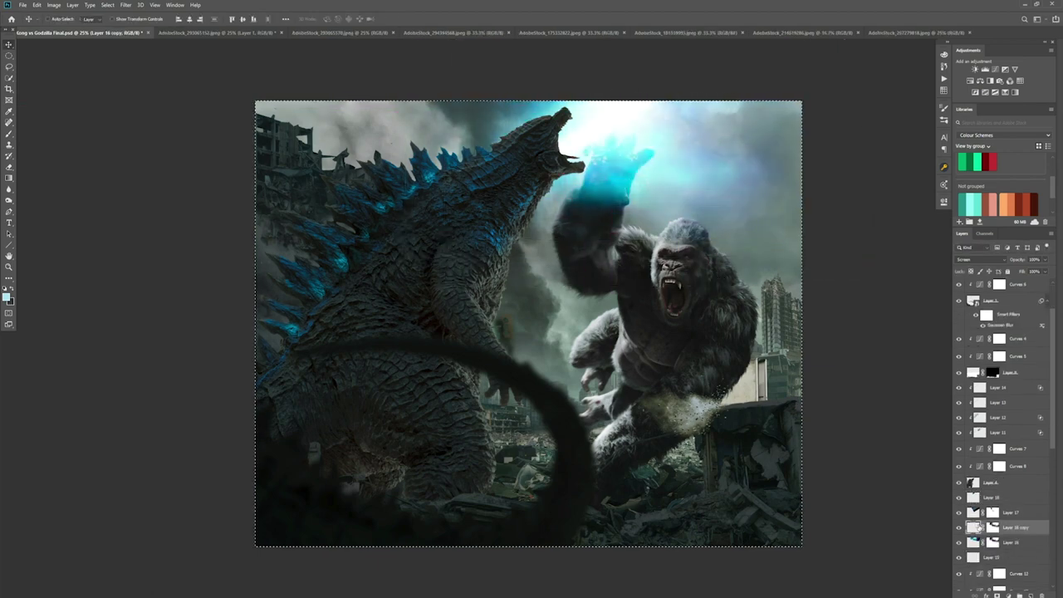
key(ctrl+e)
drag(631, 166, 625, 155)
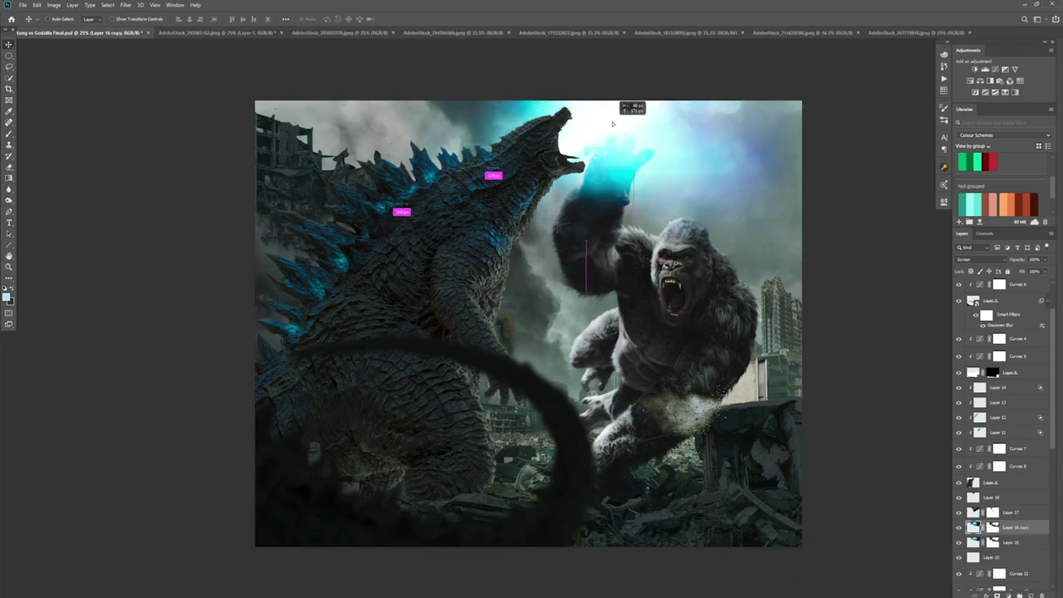
key(ctrl+j)
key(ctrl+t)
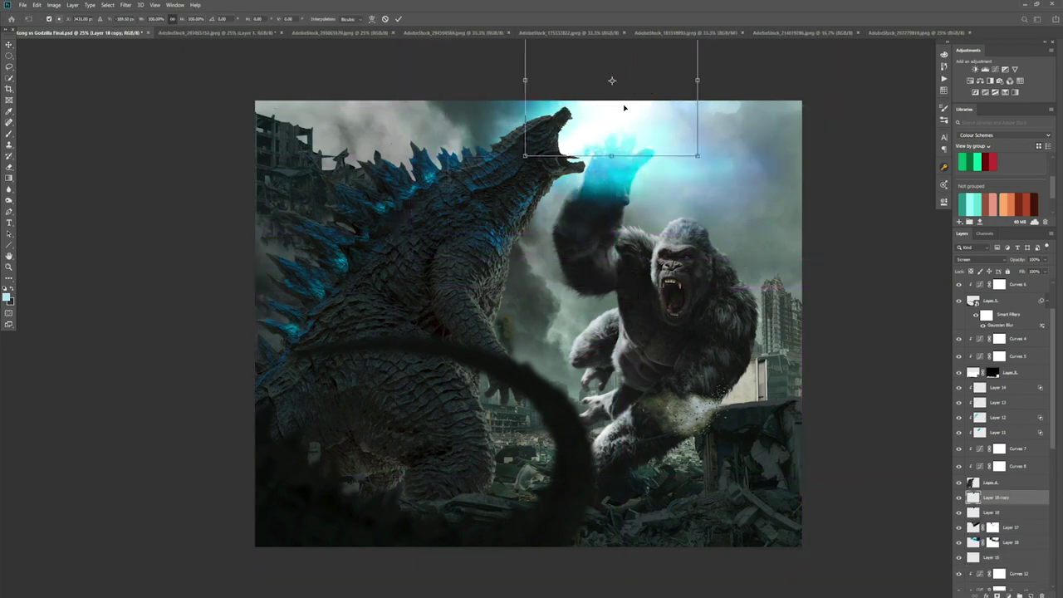
drag(664, 166, 700, 126)
key(Return)
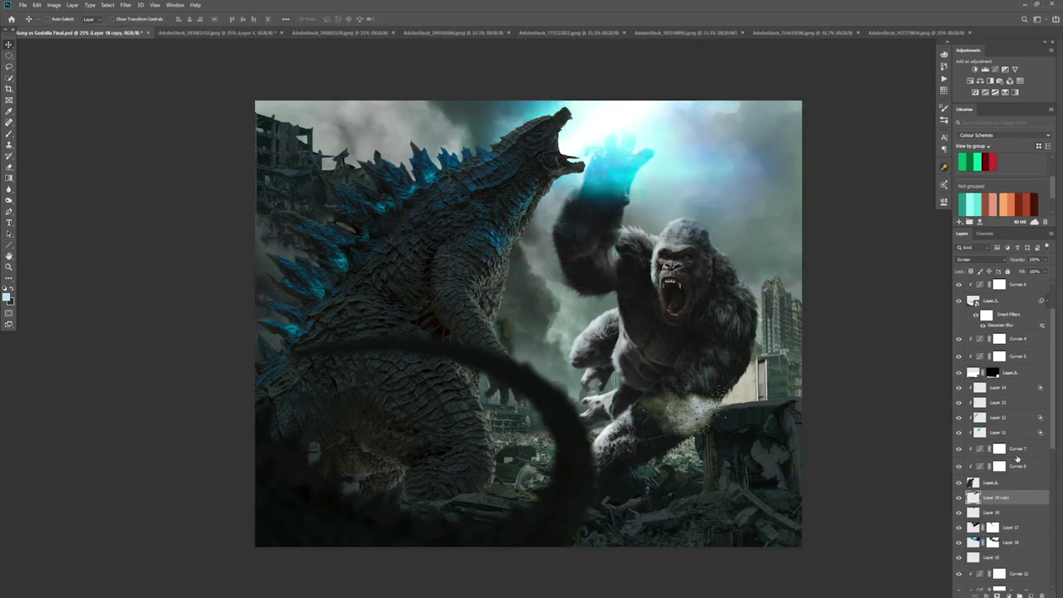
Group Layer 14 through Layer 18 copy as 'Godzilla'.
shift+click(997, 387)
key(ctrl+g)
text(Godzilla)
key(Return)
Group the glow layers down to Layer 15 as 'godzilla blue fire'.
click(1004, 405)
shift+click(993, 458)
right_click(992, 458)
click(980, 147)
text(godzi)
key(Return)
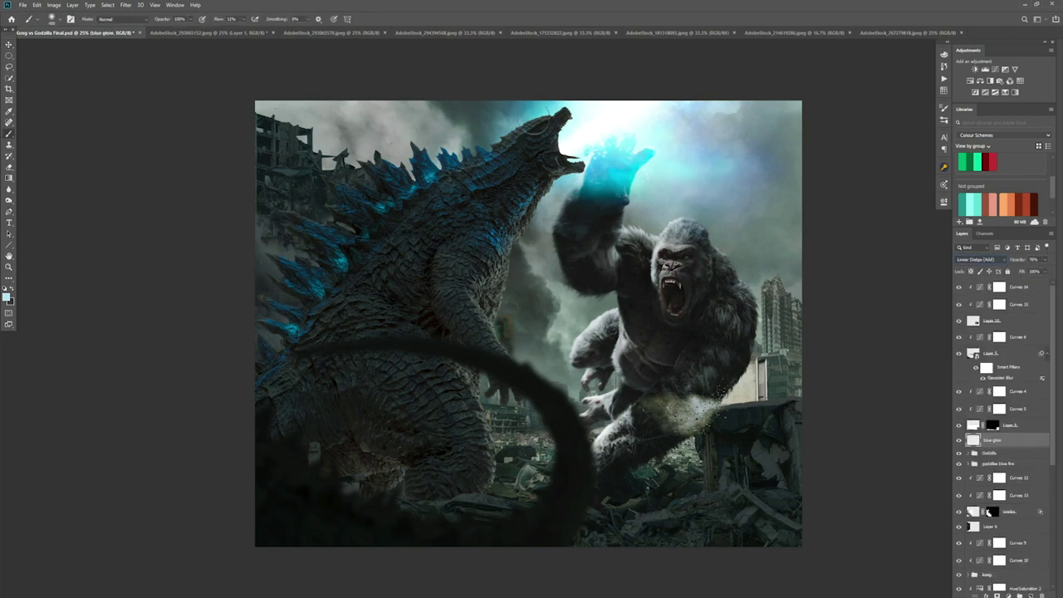
Brighten the mouth glow and set its layer to Linear Dodge (Add) at 75% fill.
drag(570, 133, 565, 153)
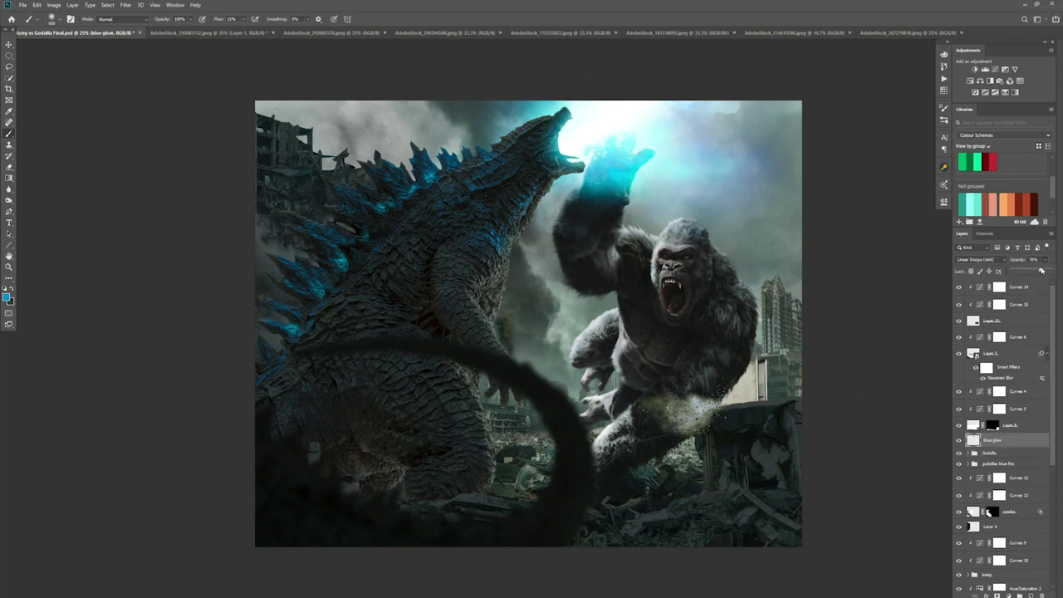
drag(1045, 259, 1027, 270)
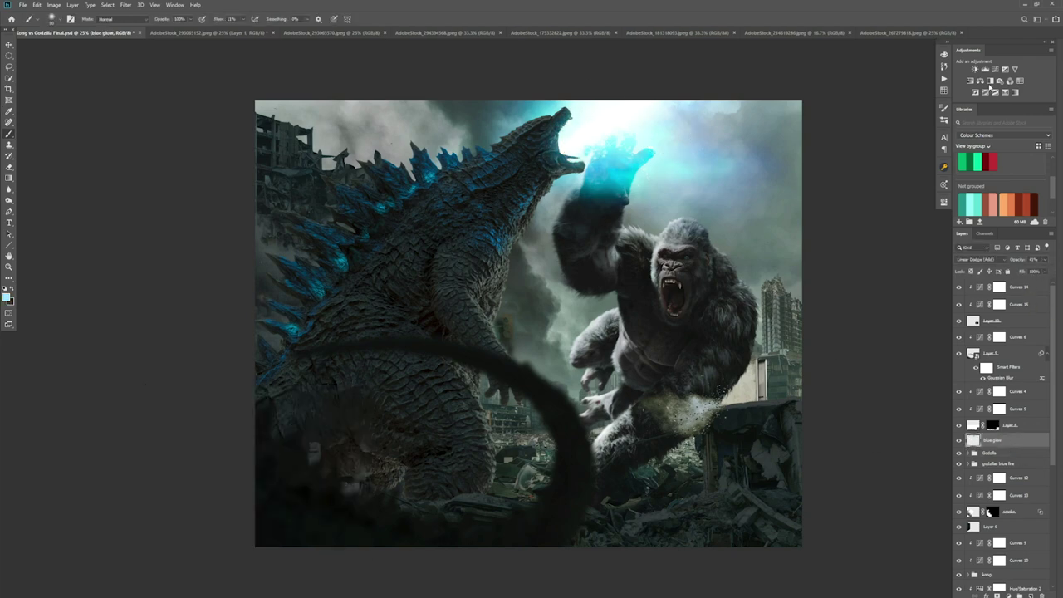
click(984, 259)
click(976, 343)
drag(1046, 272, 1035, 283)
Paint rim light along Kong's raised arm on a new layer.
key(ctrl+shift+alt+n)
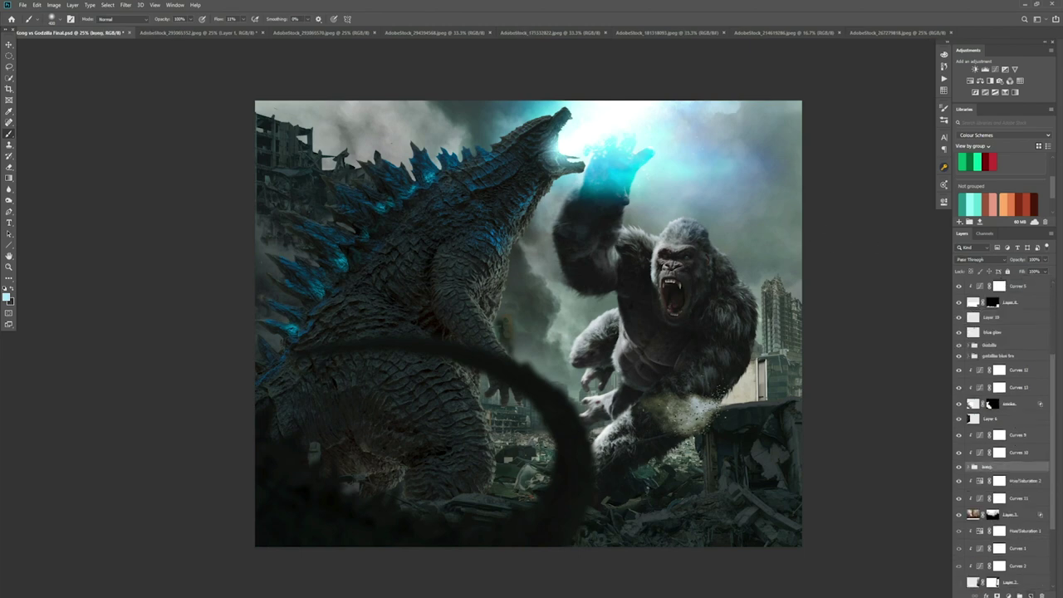
drag(567, 274, 621, 369)
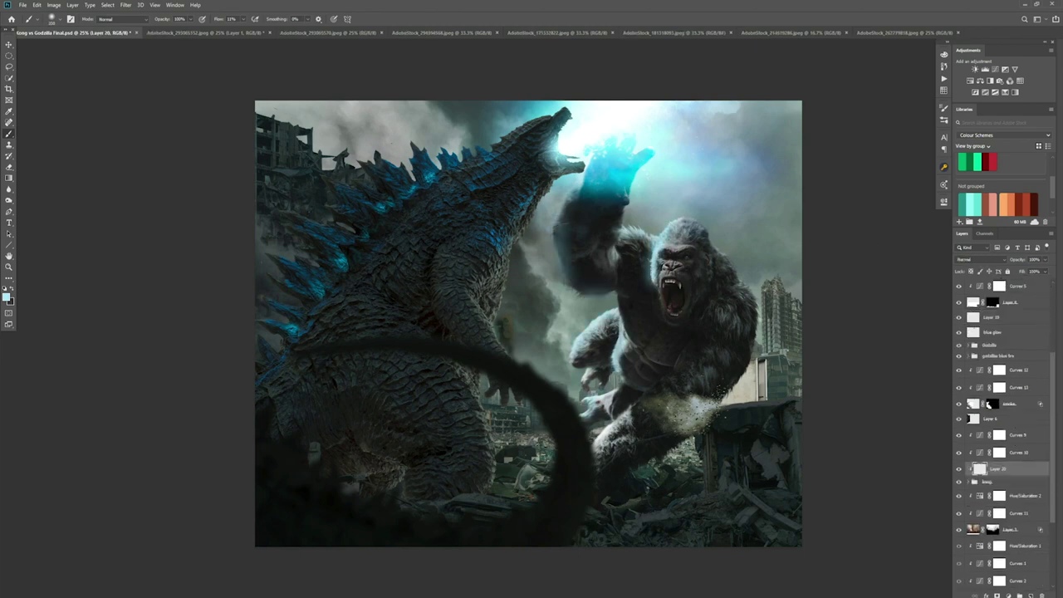
double_click(1026, 469)
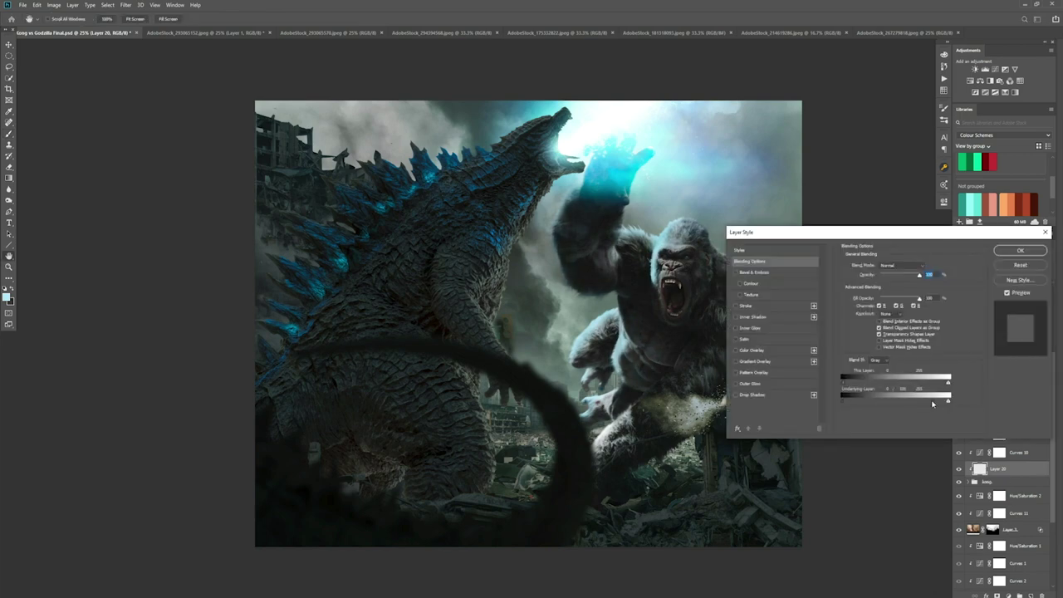
key(Return)
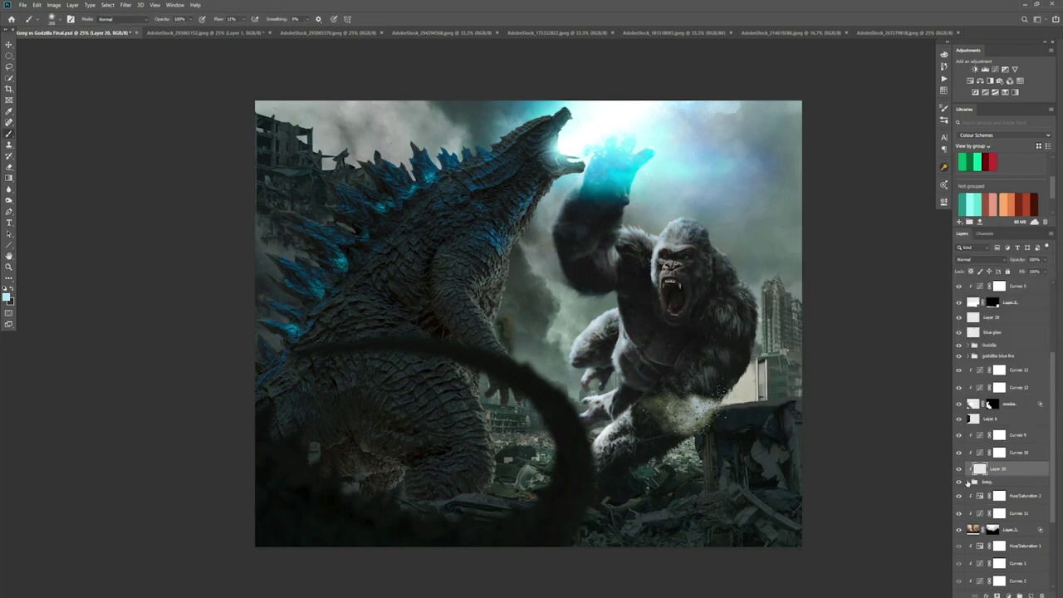
click(959, 453)
click(959, 454)
Paint blue glow onto Kong's chest and arm on a new layer.
key(ctrl+shift+alt+n)
click(7, 297)
key(Return)
mouse_move(656, 233)
mouse_down()
mouse_move(619, 310)
mouse_move(631, 432)
mouse_move(681, 357)
mouse_up()
drag(581, 291, 615, 216)
Limit Layer 21 to brighter areas with Blend If, set about 65% opacity, mask it, and delete two leftover layers.
double_click(1021, 433)
drag(918, 398, 879, 403)
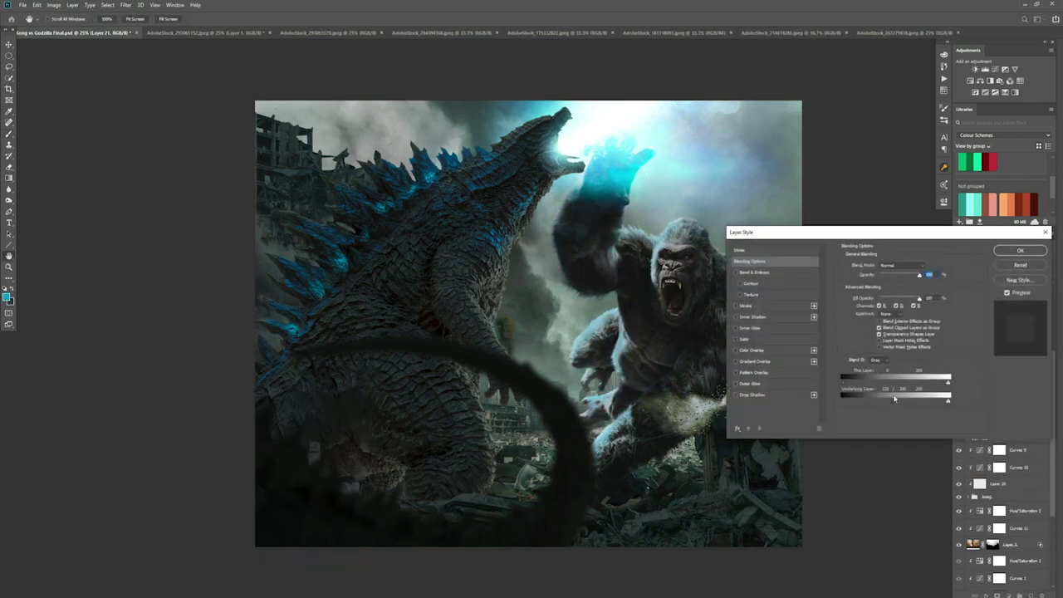
click(1020, 250)
drag(1044, 271, 1029, 271)
click(996, 595)
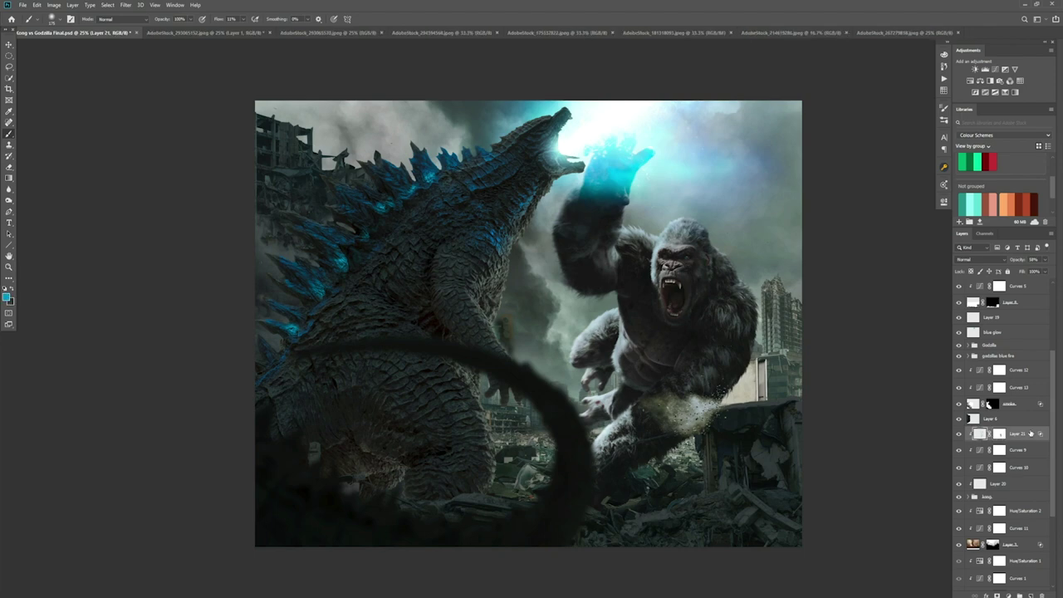
drag(1017, 434, 1023, 475)
Add Curves 16 with an inverted mask, paint it back with white, and adjust its curve.
key(ctrl+m)
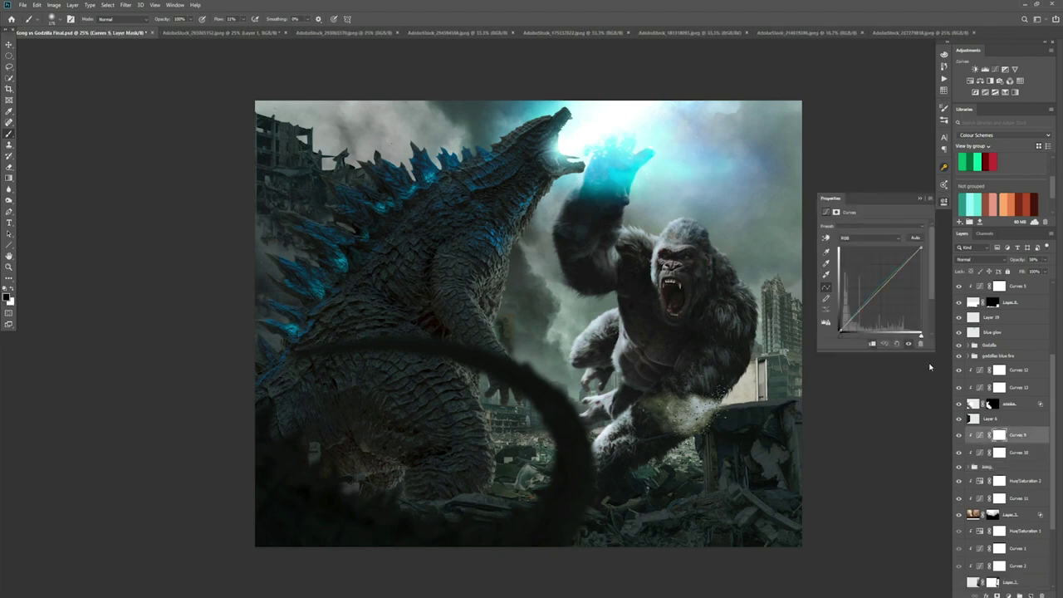
key(ctrl+i)
key(x)
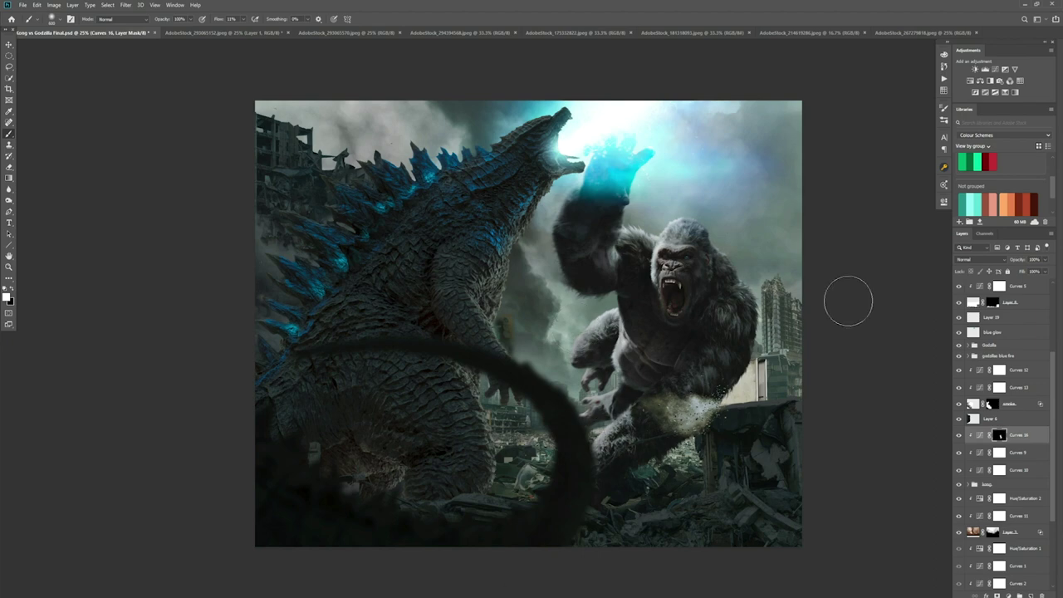
double_click(981, 435)
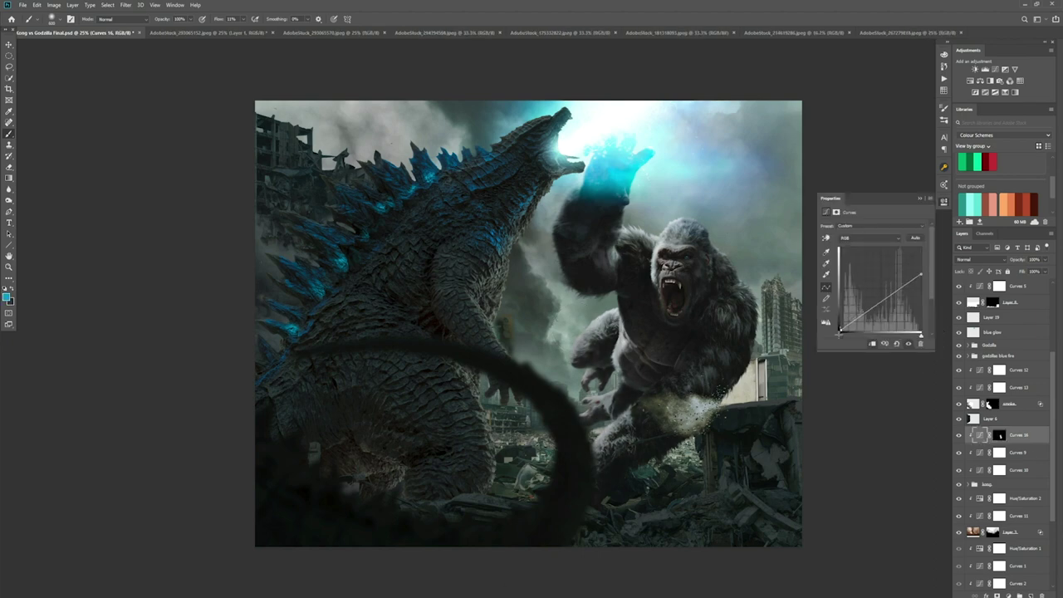
click(875, 309)
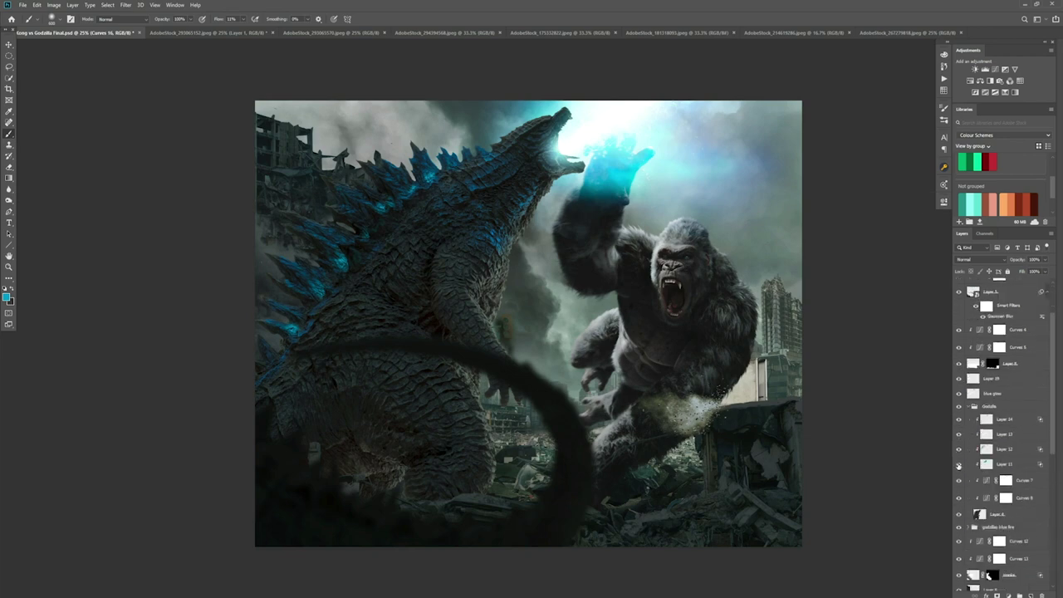
click(1006, 463)
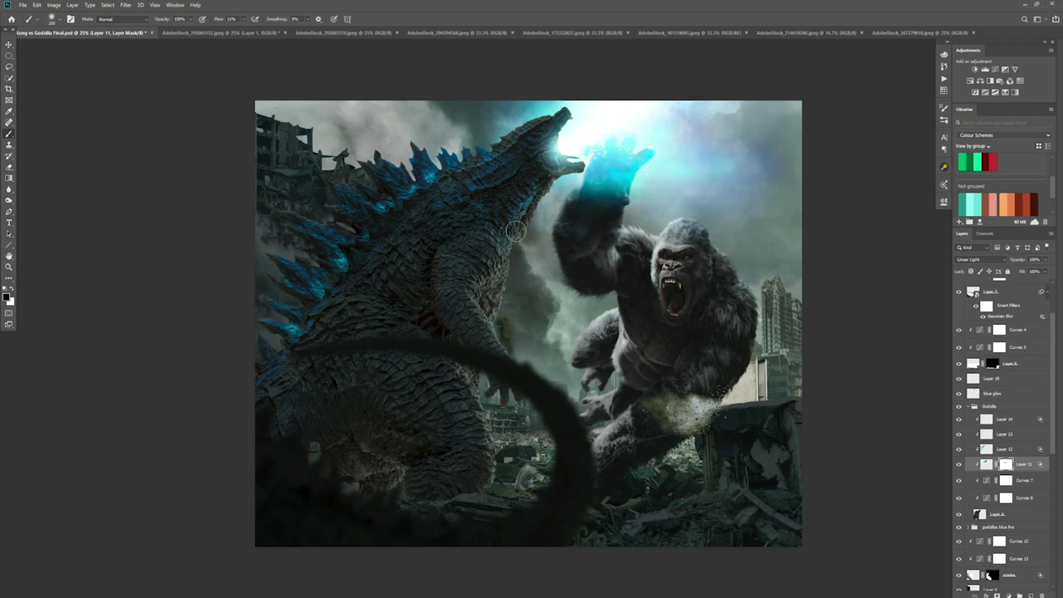
click(459, 32)
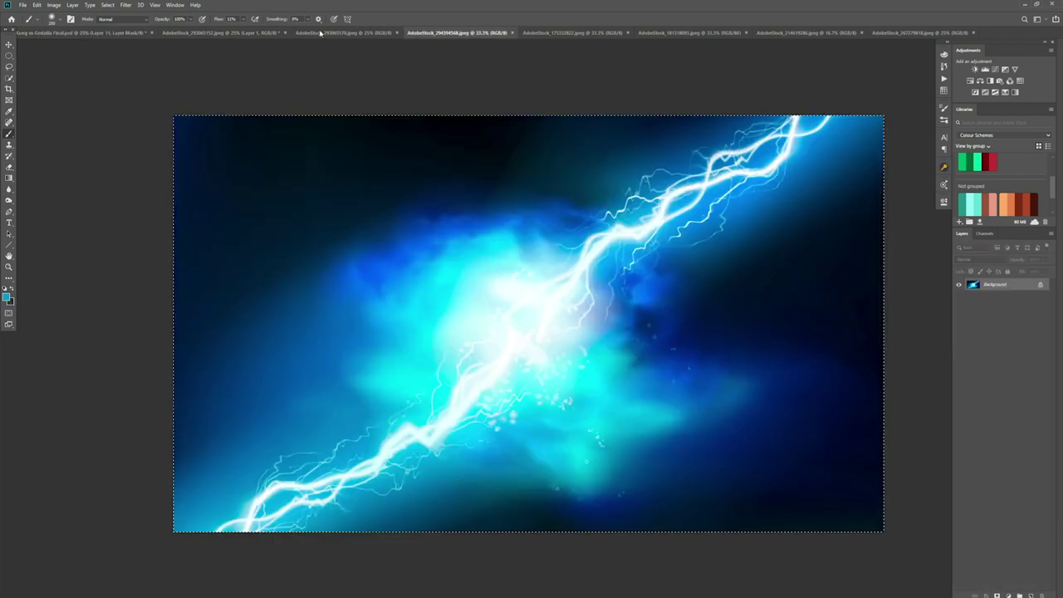
Bring the lightning in, shrink it onto Godzilla's head, and set it to Linear Light.
drag(984, 279, 993, 490)
key(ctrl+t)
drag(259, 164, 606, 375)
drag(656, 428, 486, 179)
key(Return)
click(980, 259)
click(976, 388)
Mask the lightning, paint it back over the head, blend by brightness, and merge it down.
click(980, 259)
click(976, 387)
key(v)
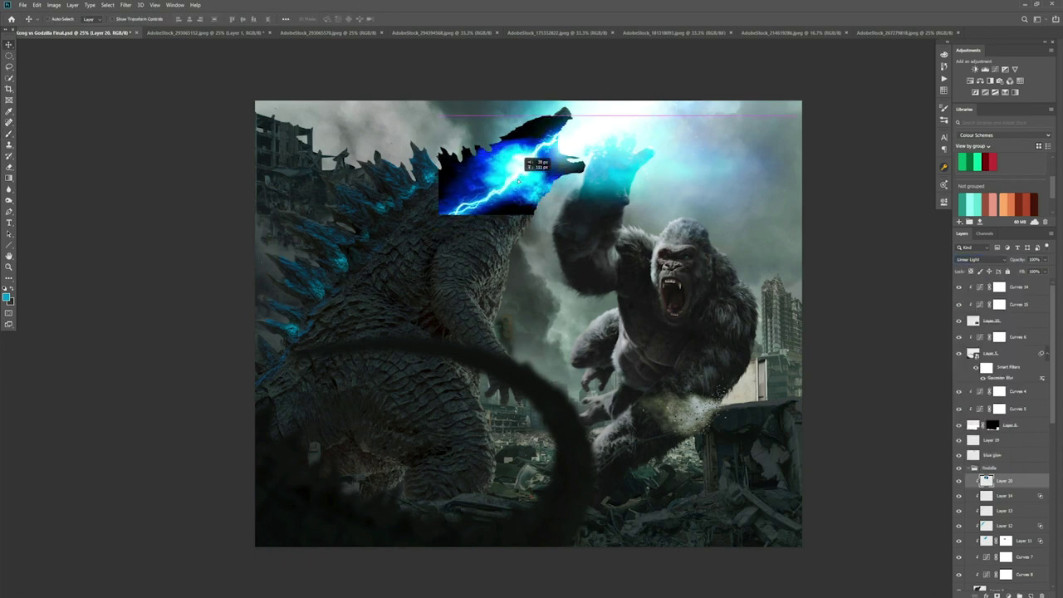
alt+click(997, 596)
drag(498, 179, 540, 153)
double_click(1038, 480)
drag(856, 407, 862, 405)
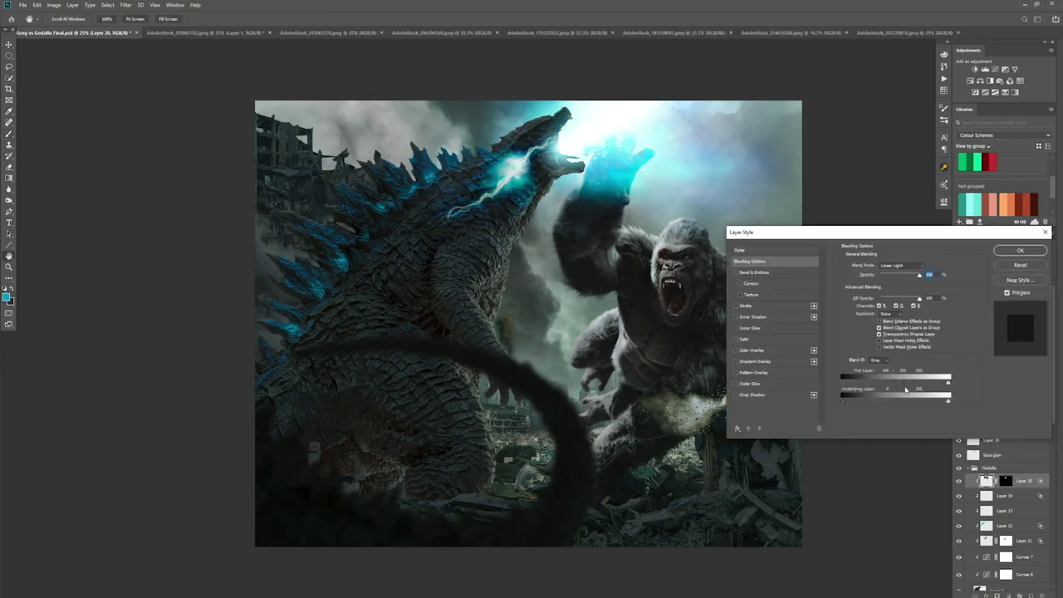
key(Return)
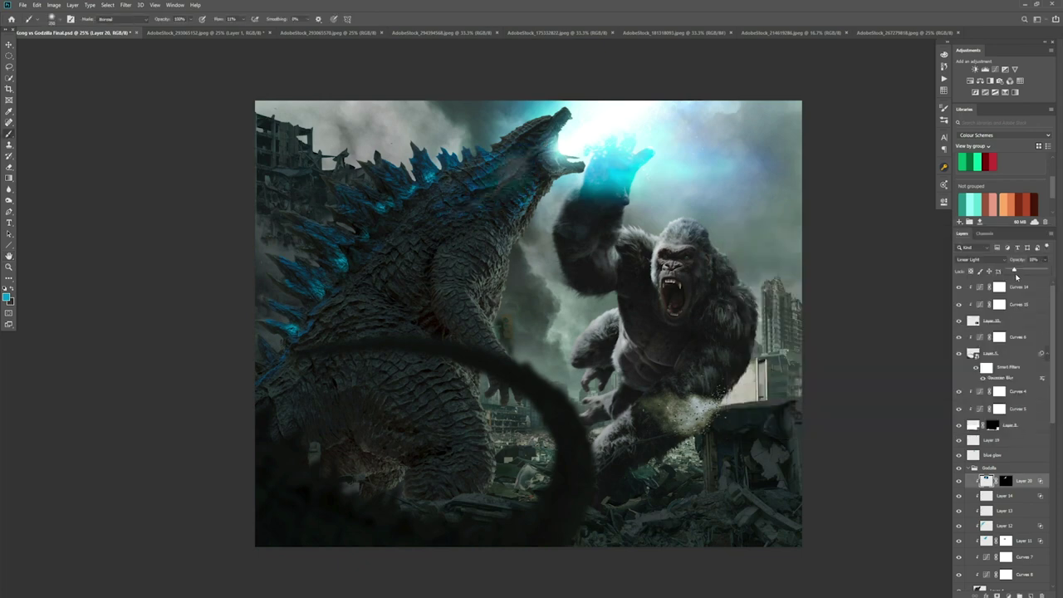
key(ctrl+e)
Paint a blue glow along Godzilla's back on a new Color Dodge layer.
key(ctrl+shift+alt+n)
click(980, 259)
click(984, 328)
drag(502, 183, 445, 212)
double_click(1038, 486)
key(Return)
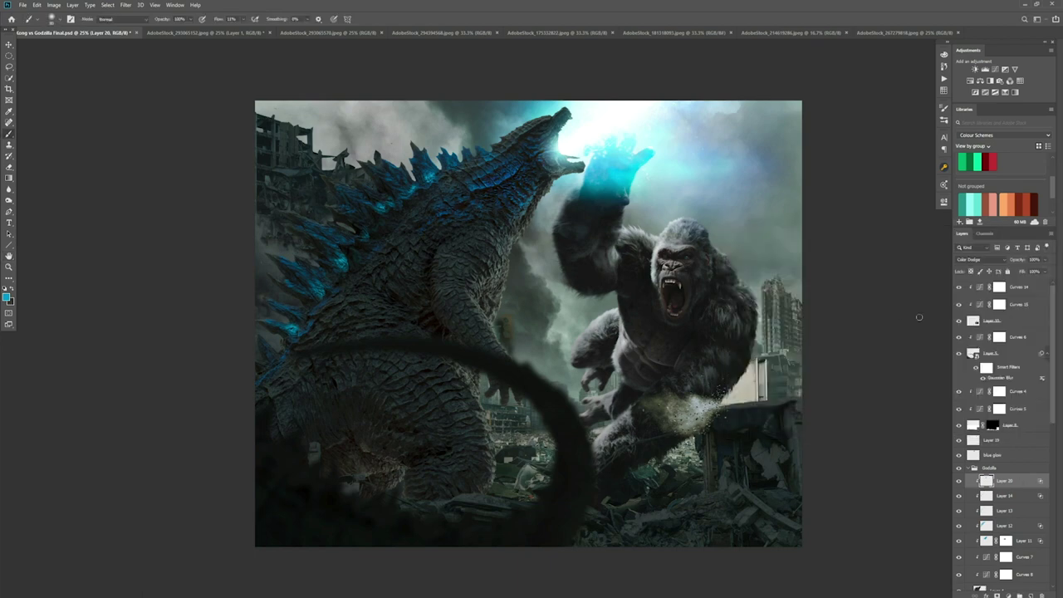
click(968, 468)
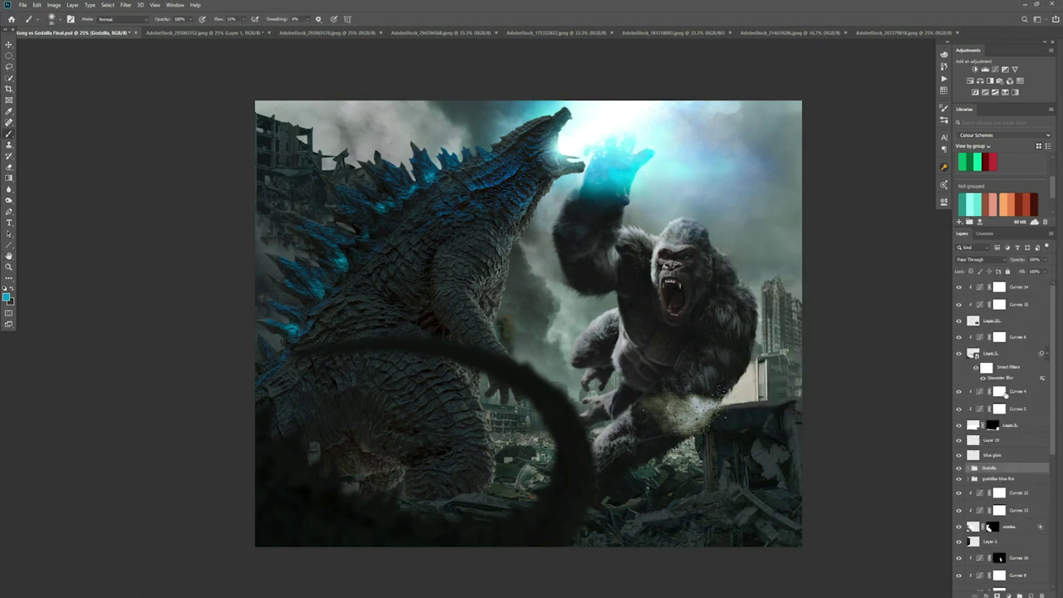
Bend the Curves 17 Blue channel to cool the image, then invert its mask.
click(999, 382)
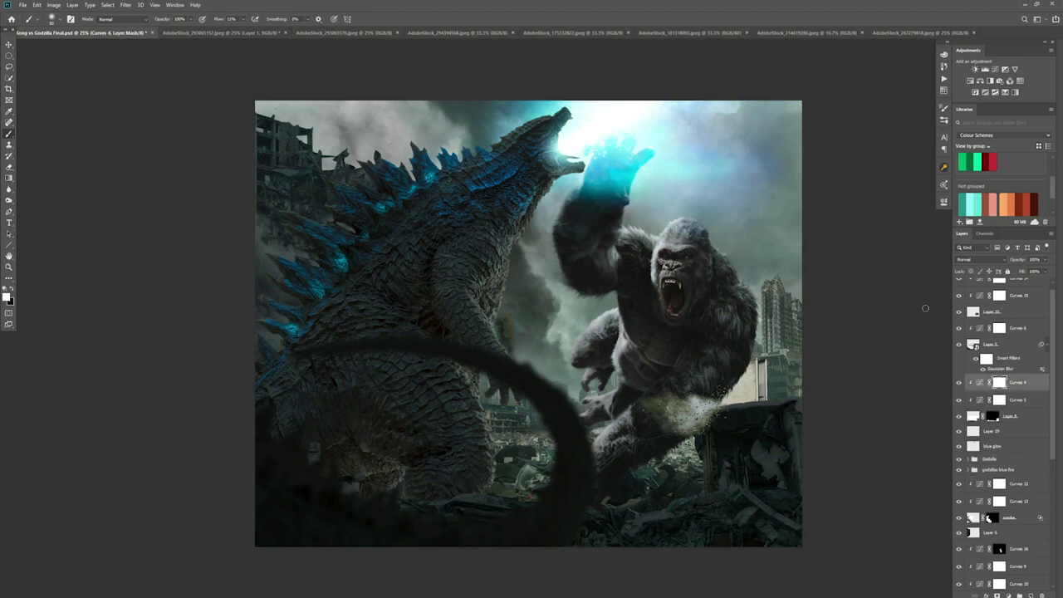
scroll(997, 553, down, 5)
click(999, 536)
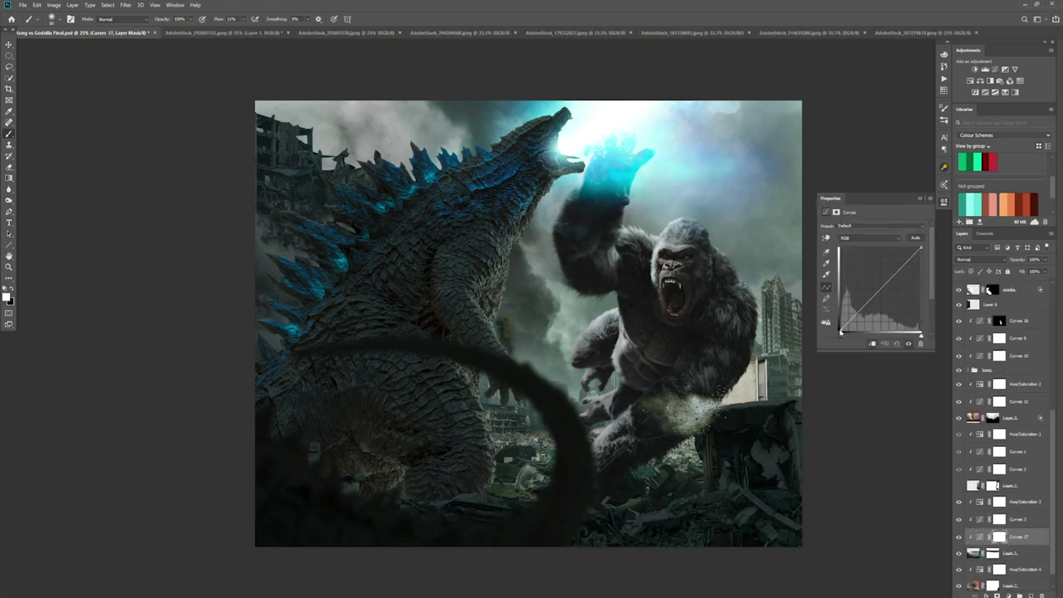
click(867, 237)
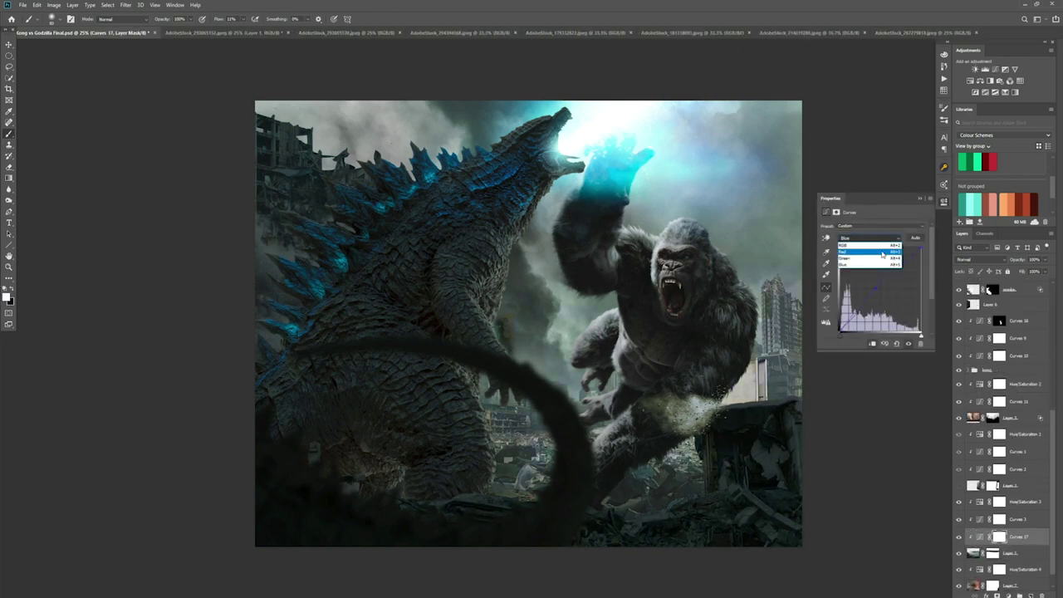
drag(880, 291, 880, 308)
click(999, 536)
key(ctrl+i)
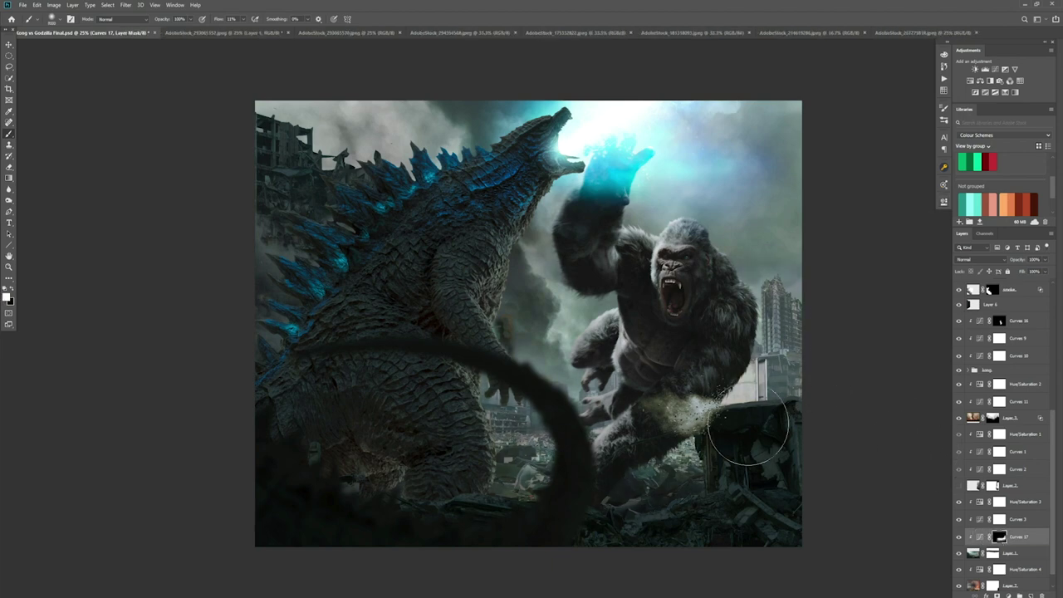
Add a Curves 18 adjustment clipped to Layer 6.
scroll(1060, 410, up, 2)
click(973, 411)
key(ctrl+m)
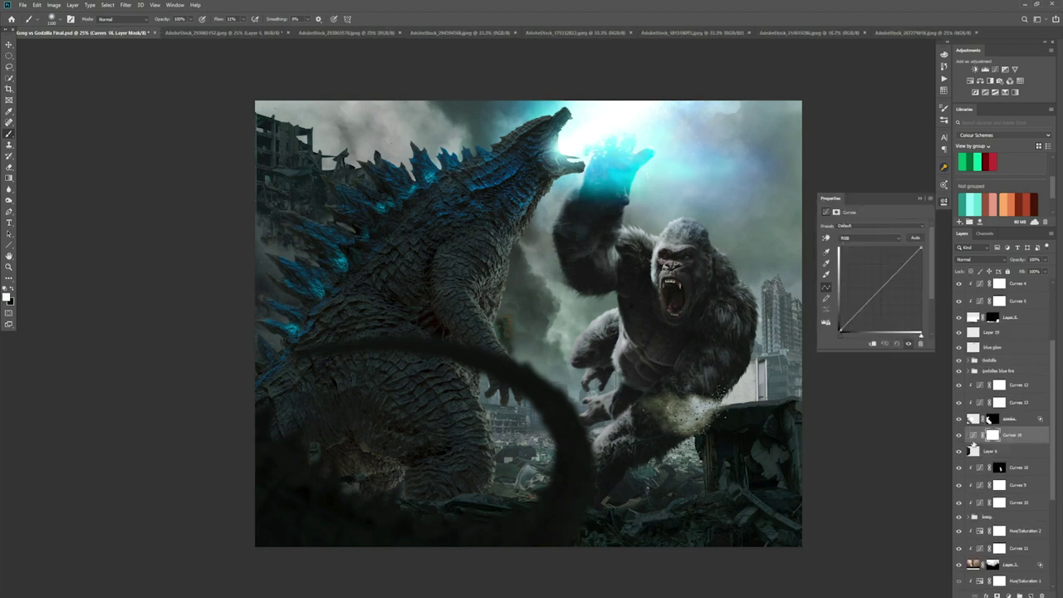
key(Escape)
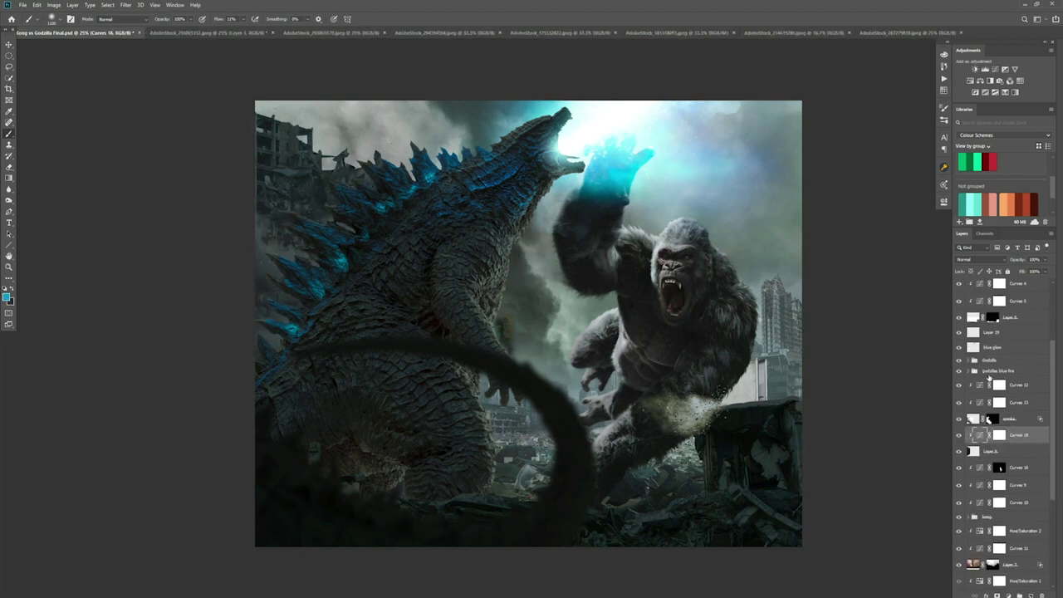
Add a Color Balance 1 clipped to the layer below and set its Blend If options.
scroll(997, 497, down, 2)
key(ctrl+b)
double_click(980, 397)
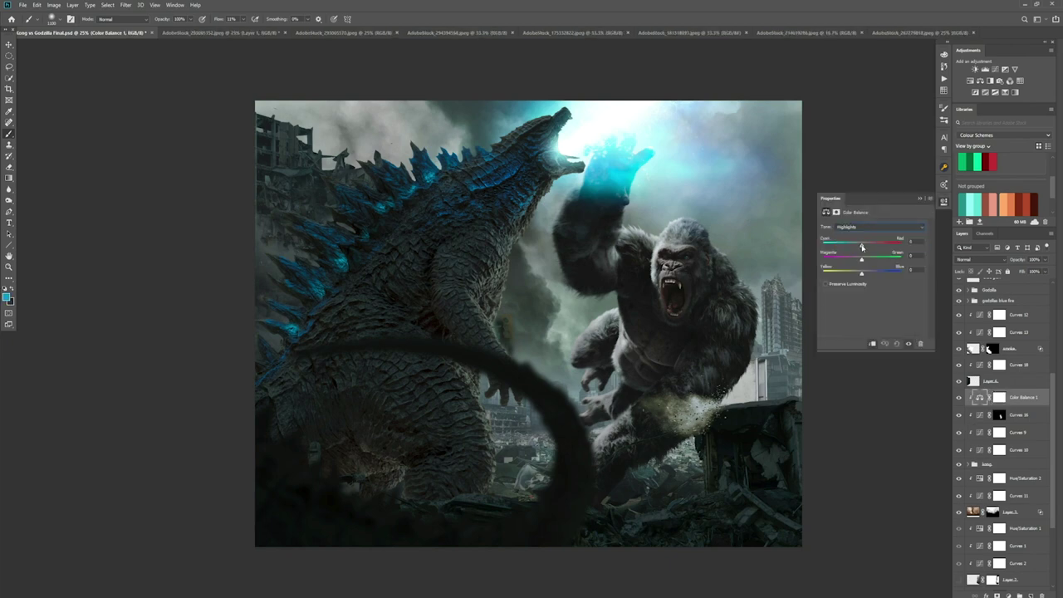
key(Escape)
double_click(1034, 399)
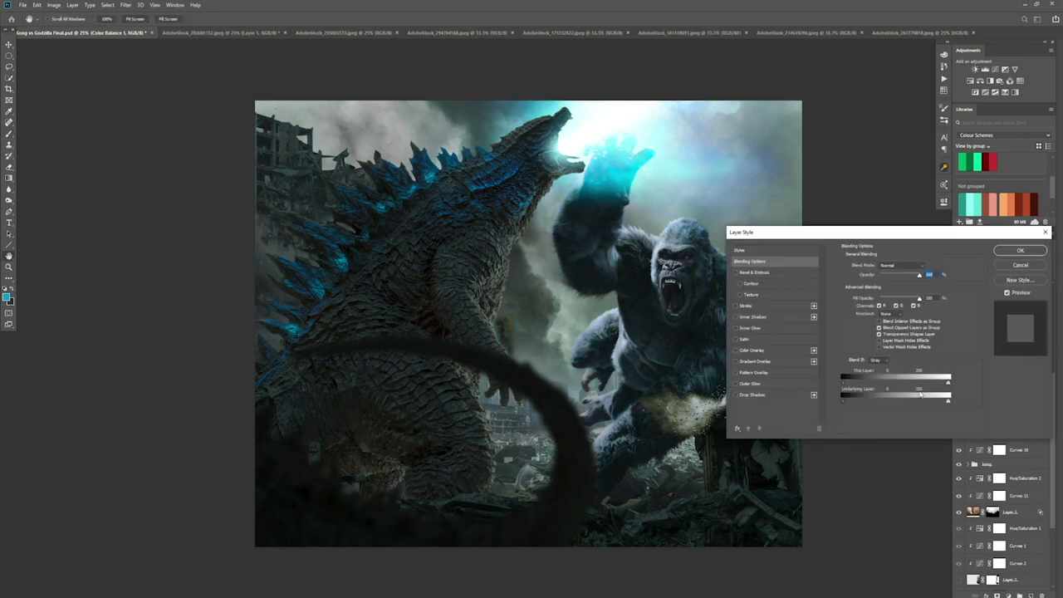
key(Return)
Invert the Color Balance 1 mask and add a Photo Filter set to blue.
click(999, 397)
key(ctrl+i)
key(d)
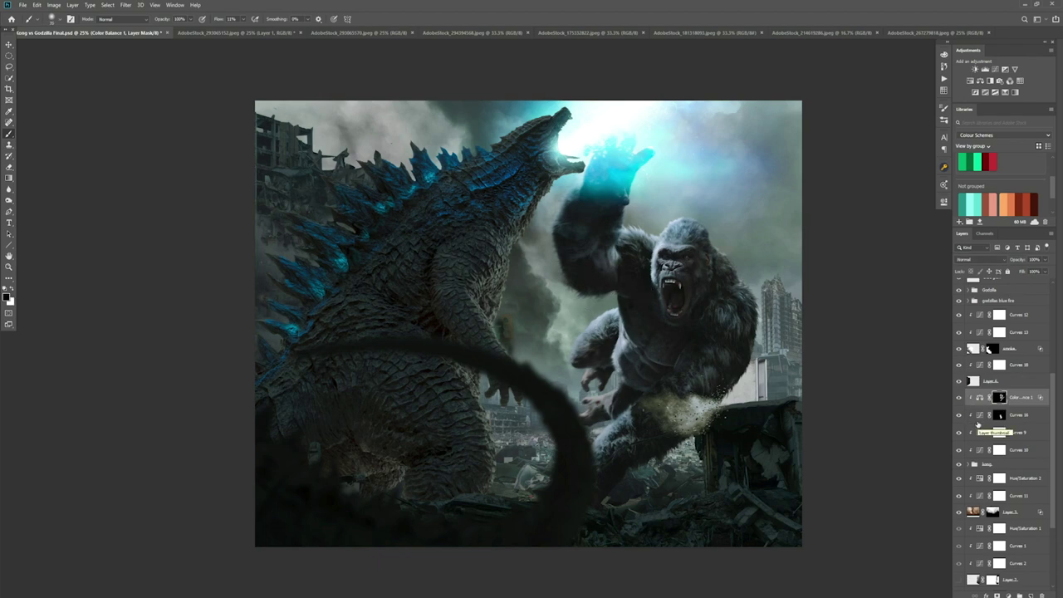
click(848, 239)
click(268, 436)
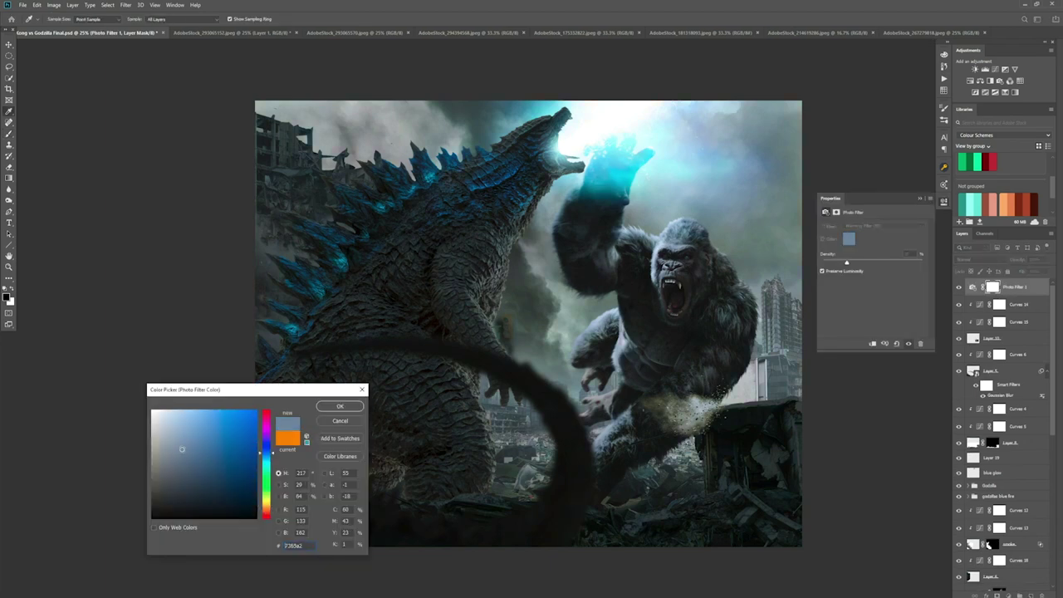
Confirm the blue Photo Filter, compare it on and off, then delete it and save.
click(344, 403)
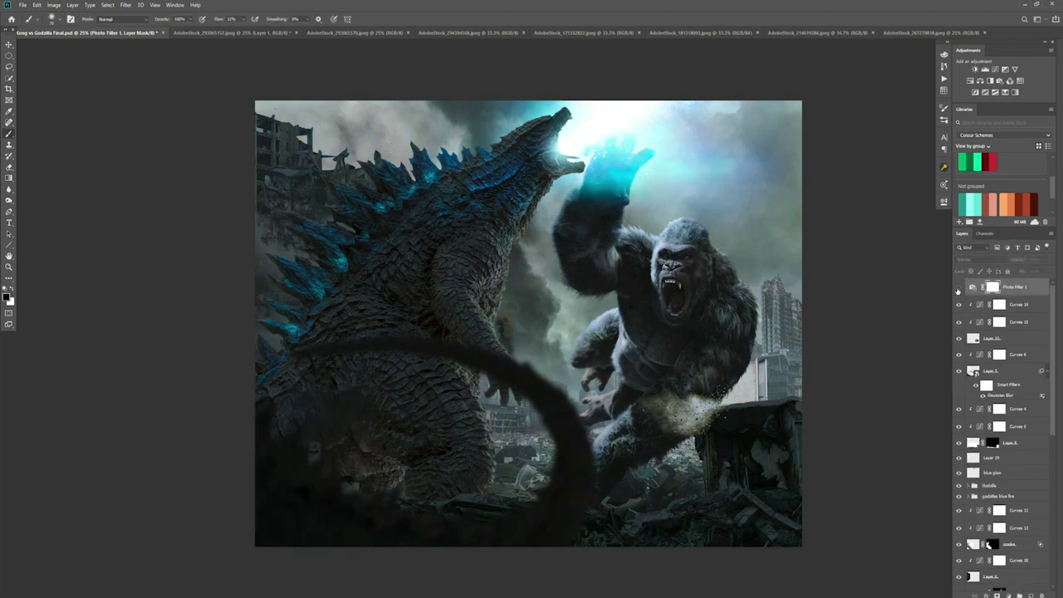
click(958, 287)
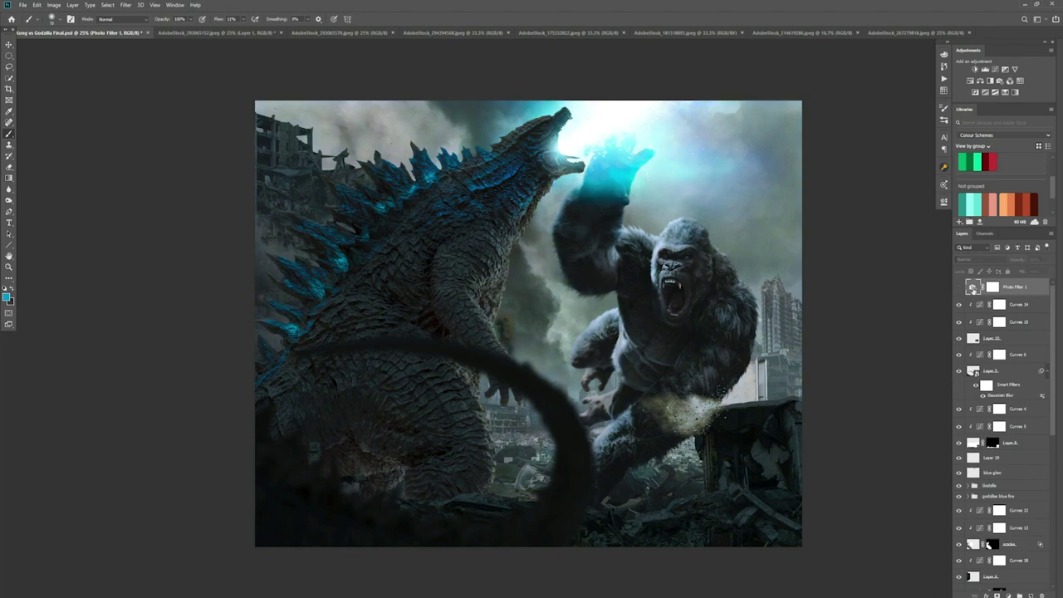
key(Delete)
key(ctrl+s)
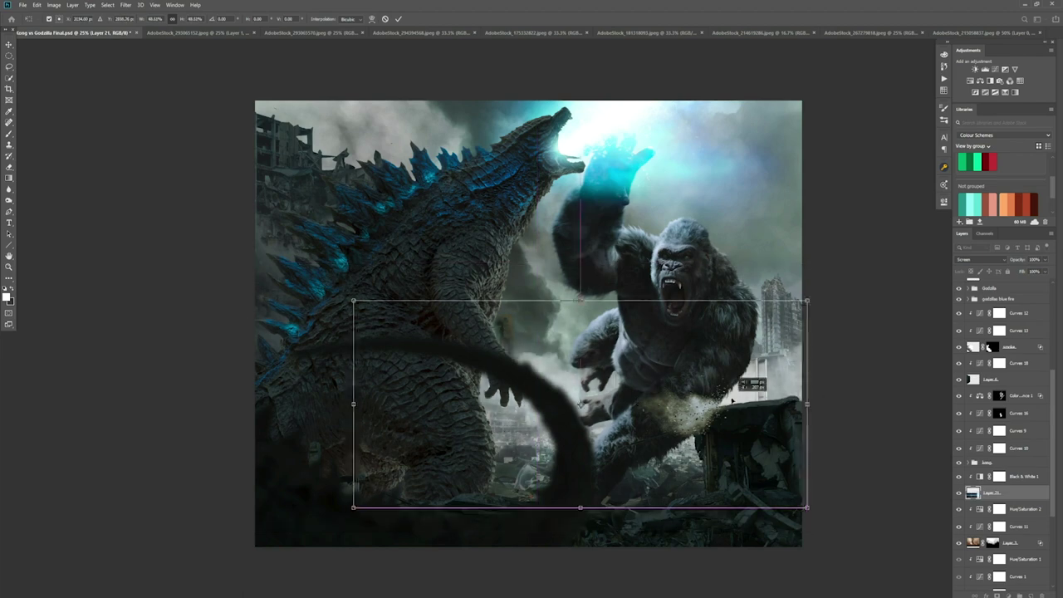
Gaussian-blur Layer 21 and set it to Screen at about 33% opacity.
key(Return)
click(126, 5)
click(249, 130)
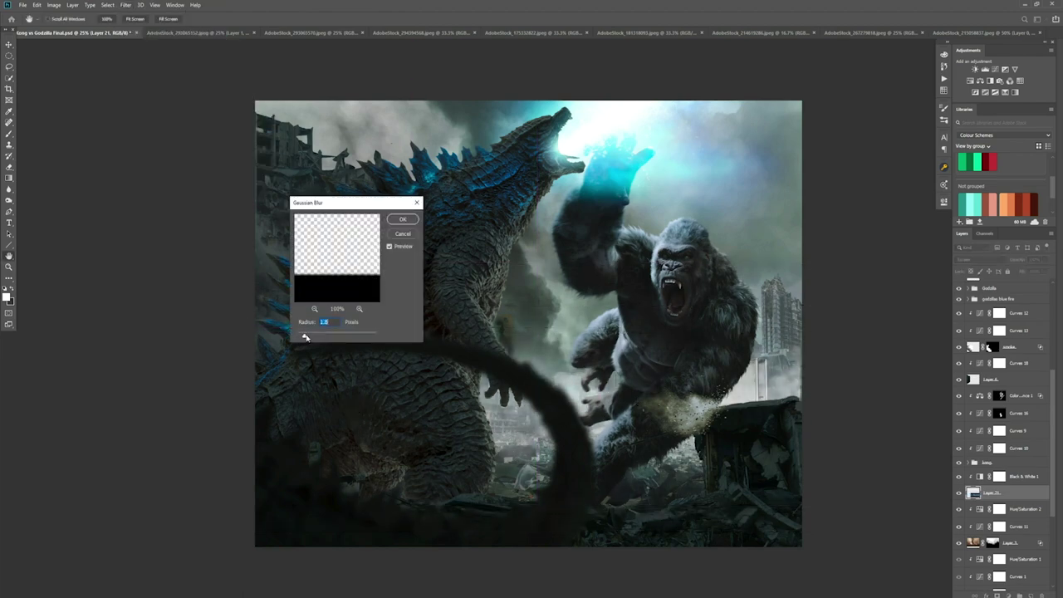
click(403, 219)
click(980, 81)
click(978, 495)
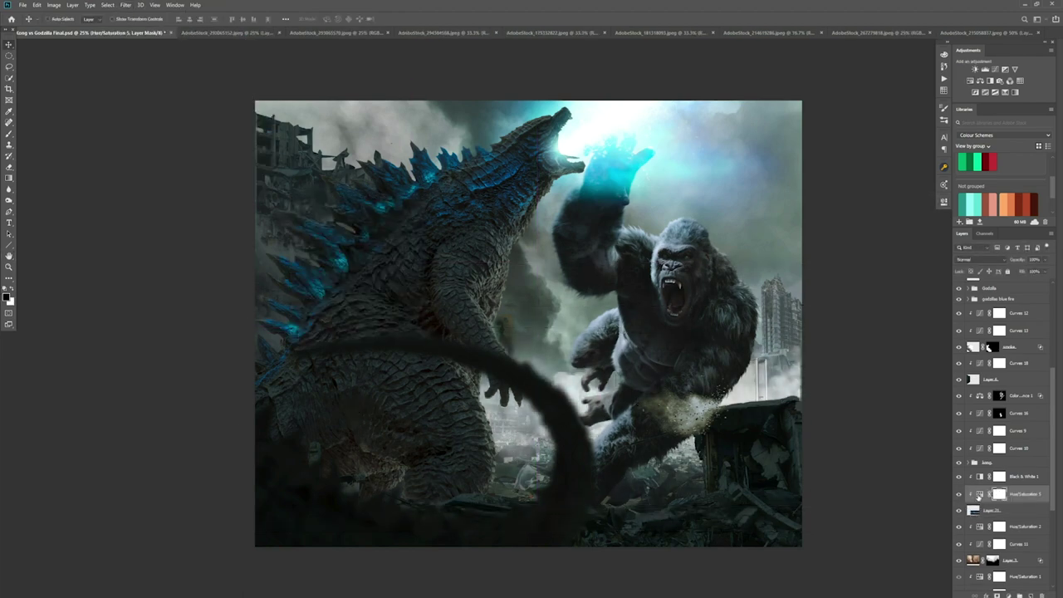
key(Delete)
key(shift+plus)
key(shift+plus)
key(shift+plus)
key(shift+plus)
key(shift+plus)
key(shift+plus)
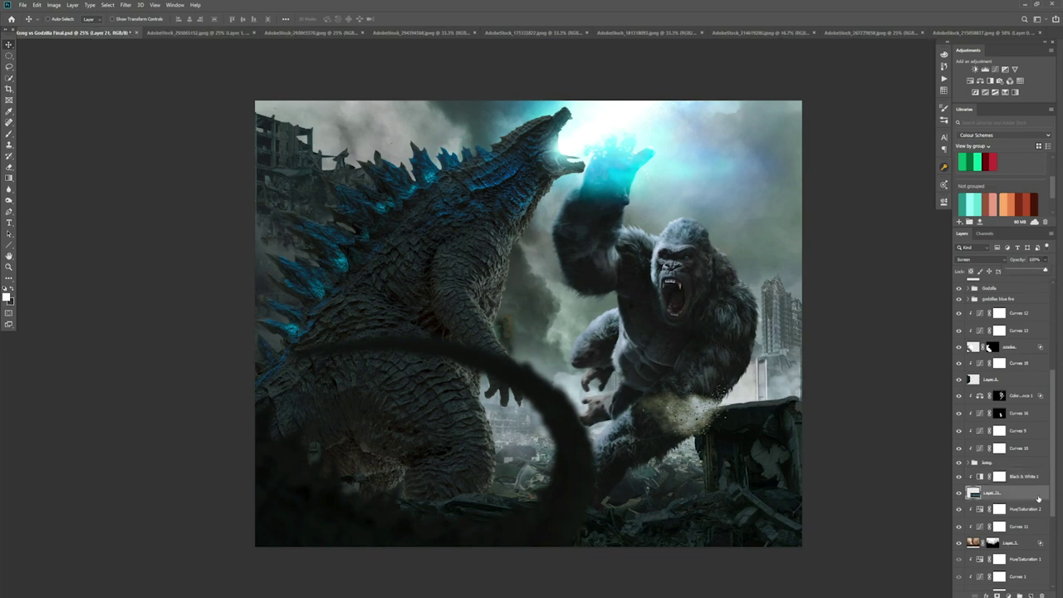
double_click(1038, 498)
key(Return)
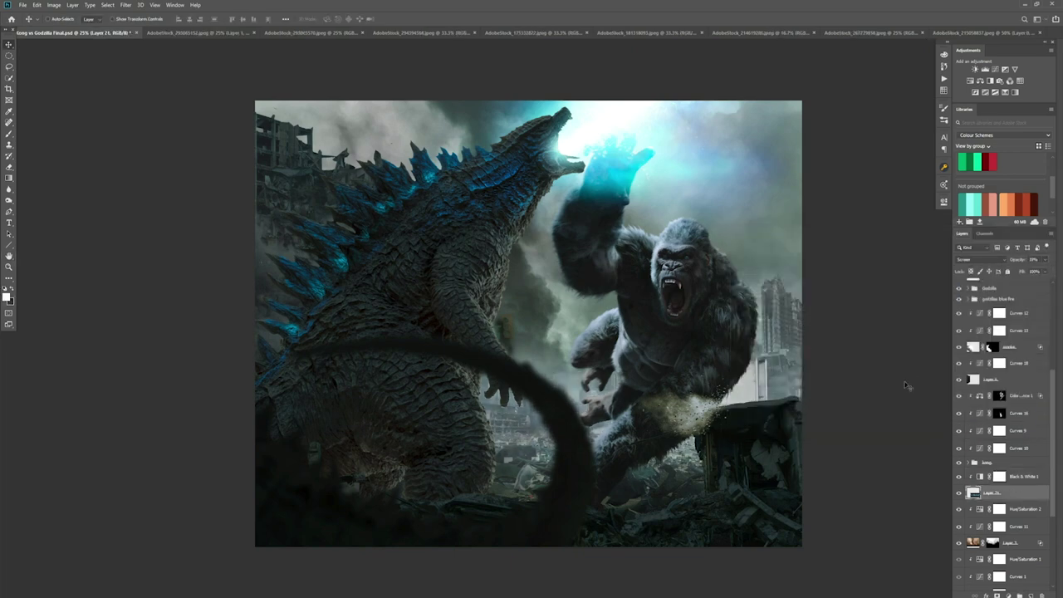
Paste the cloud stock image into the composition as Layer 22 and blend it with Blend If.
key(alt+Tab)
double_click(279, 141)
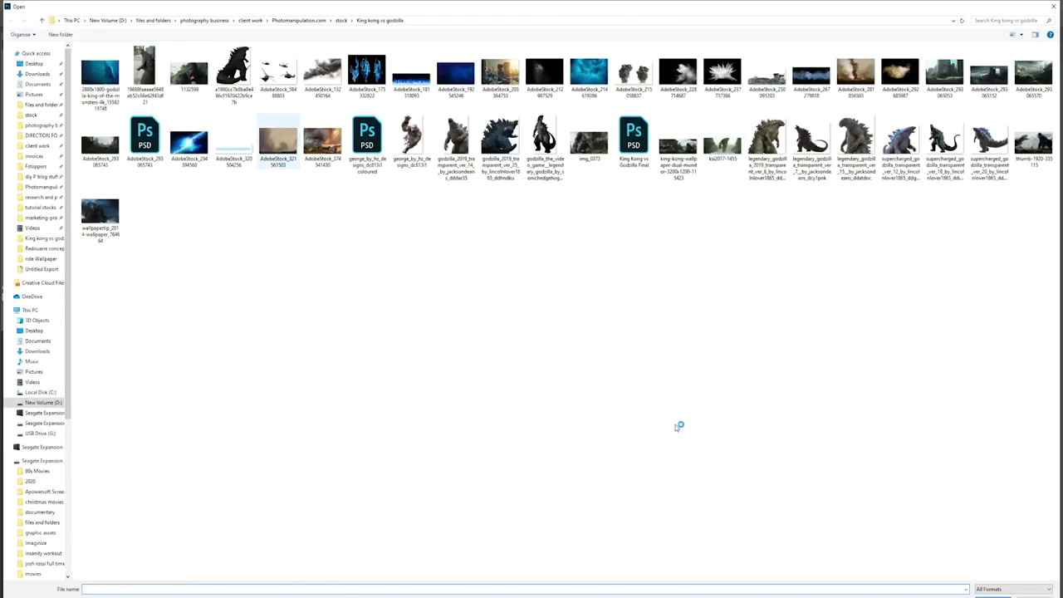
key(ctrl+a)
key(ctrl+c)
key(ctrl+Tab)
key(ctrl+v)
key(ctrl+t)
key(Return)
double_click(1038, 565)
drag(949, 383, 934, 383)
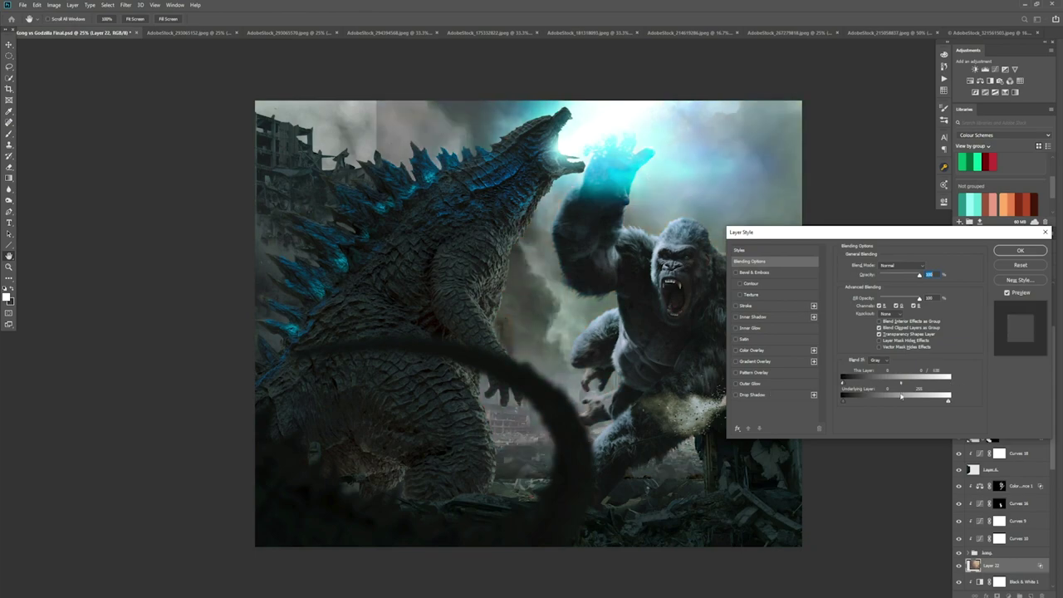
Apply a black-and-white adjustment above the clouds layer.
key(Return)
drag(999, 581, 1014, 567)
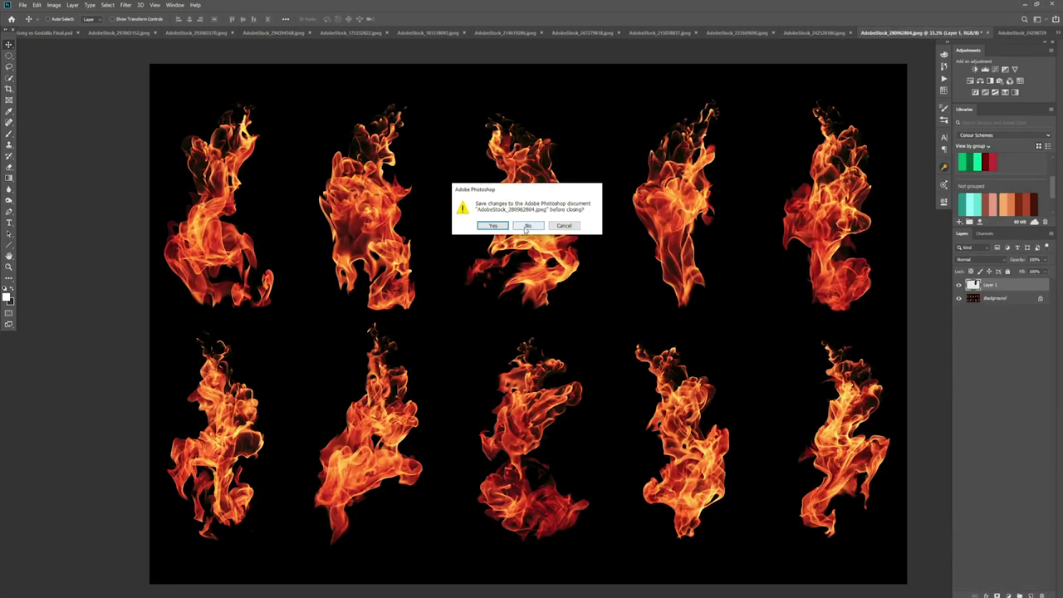
click(527, 226)
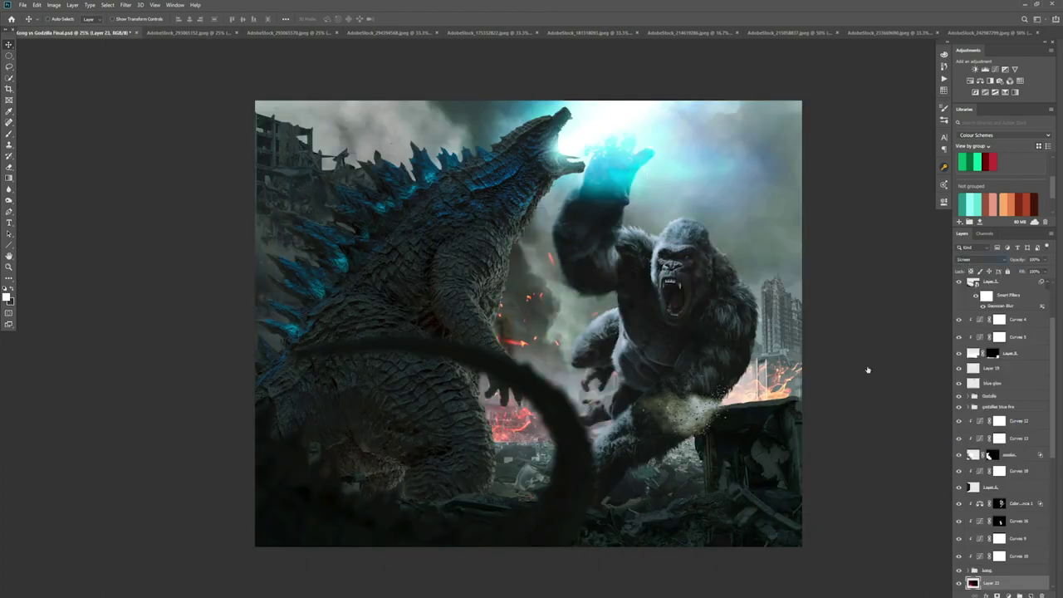
Rotate a flame layer over Kong's right side, then discard it.
key(ctrl+t)
mouse_move(378, 411)
mouse_down()
mouse_move(748, 355)
mouse_move(373, 359)
mouse_up()
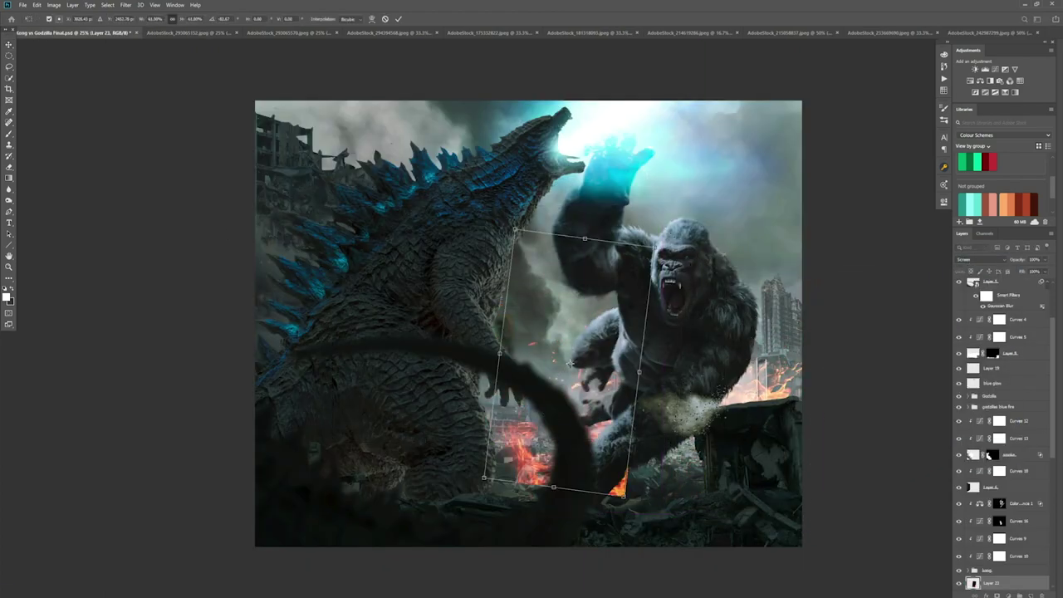
key(Return)
key(ctrl+bracketright)
key(ctrl+bracketright)
key(ctrl+bracketright)
drag(510, 358, 561, 515)
key(Delete)
Place the red particle image into the composite and move it to the right side.
click(1014, 422)
click(594, 32)
click(681, 33)
click(594, 33)
key(ctrl+o)
double_click(945, 75)
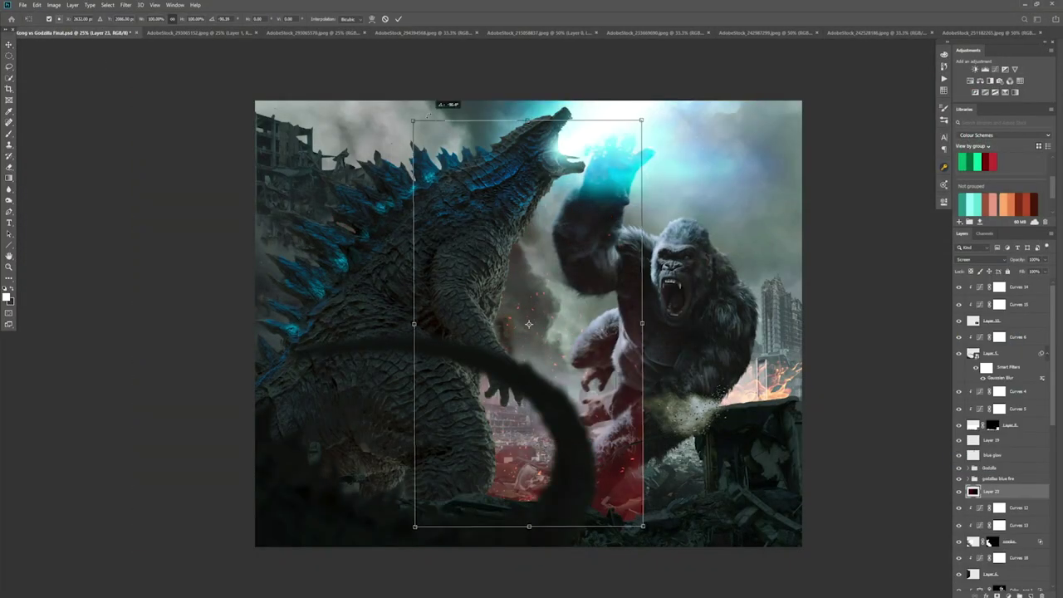
drag(529, 324, 804, 279)
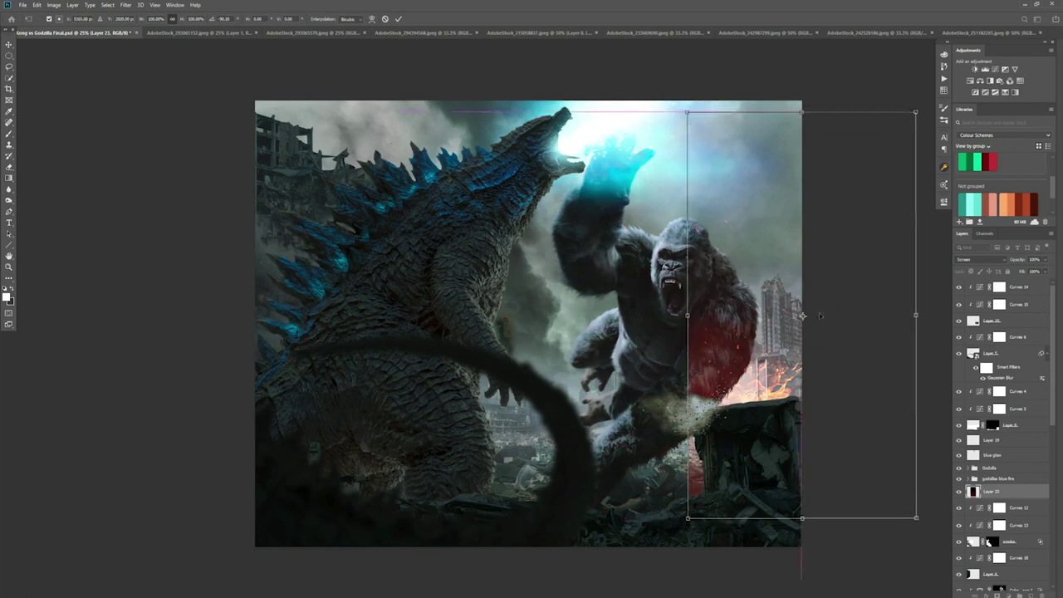
key(Return)
mouse_move(689, 349)
mouse_down()
mouse_move(743, 236)
mouse_move(761, 372)
mouse_up()
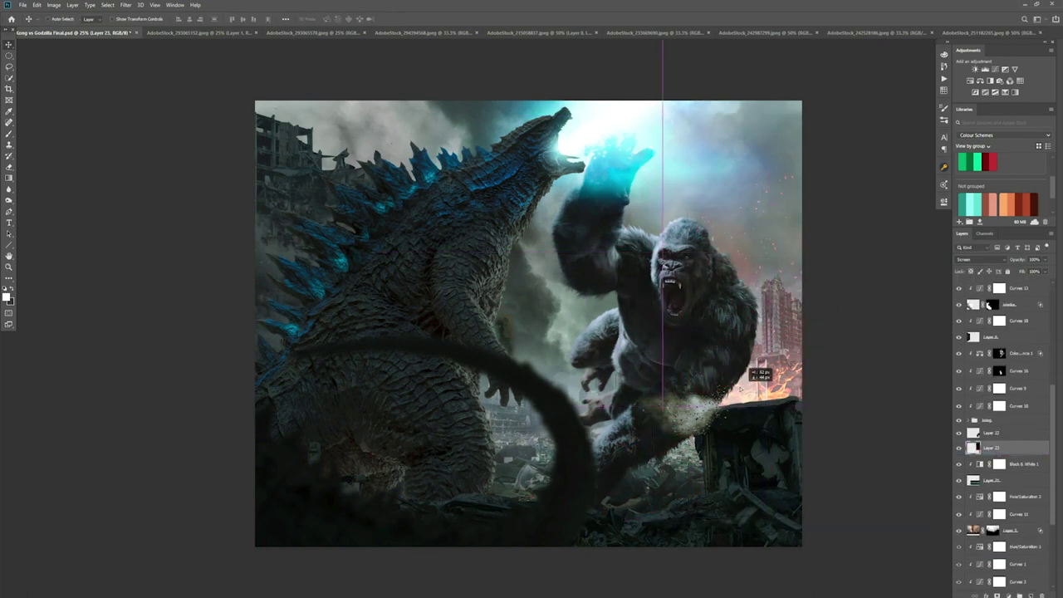
Mask the particle layer, apply a Motion Blur to it, and save.
key(b)
key(d)
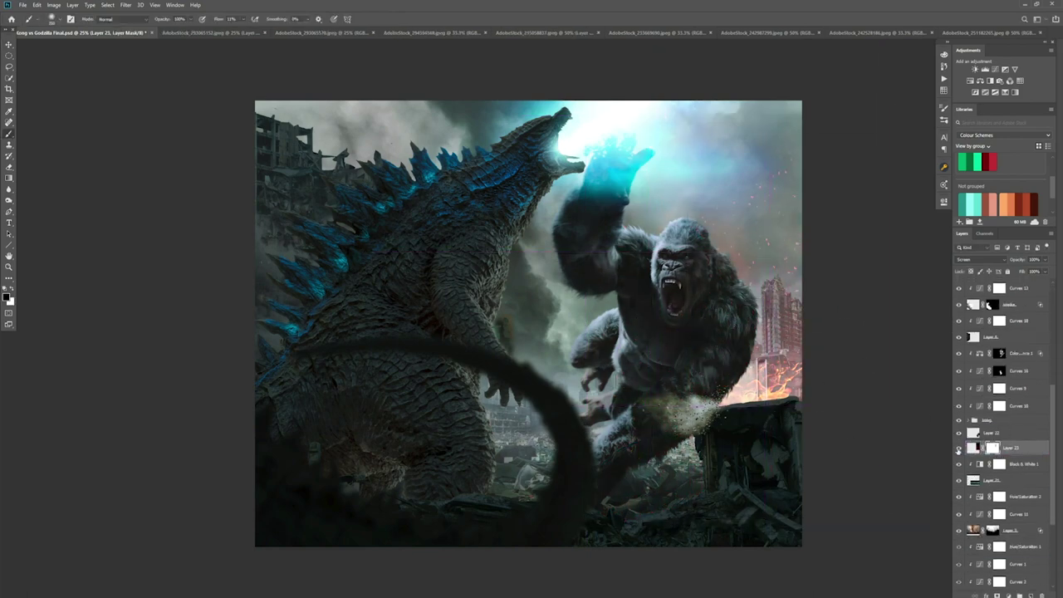
click(125, 5)
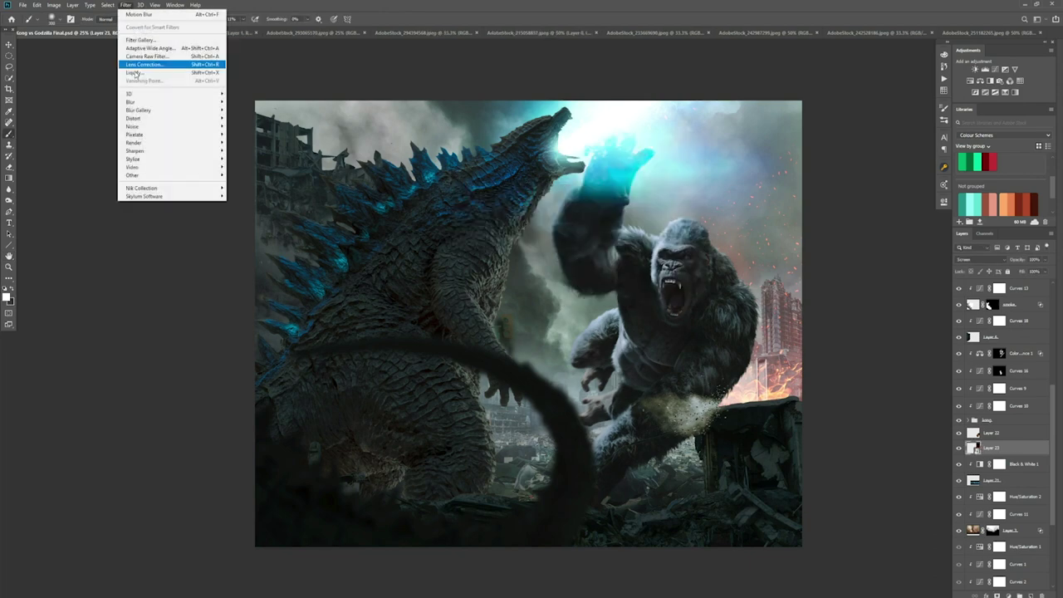
key(ctrl+alt+f)
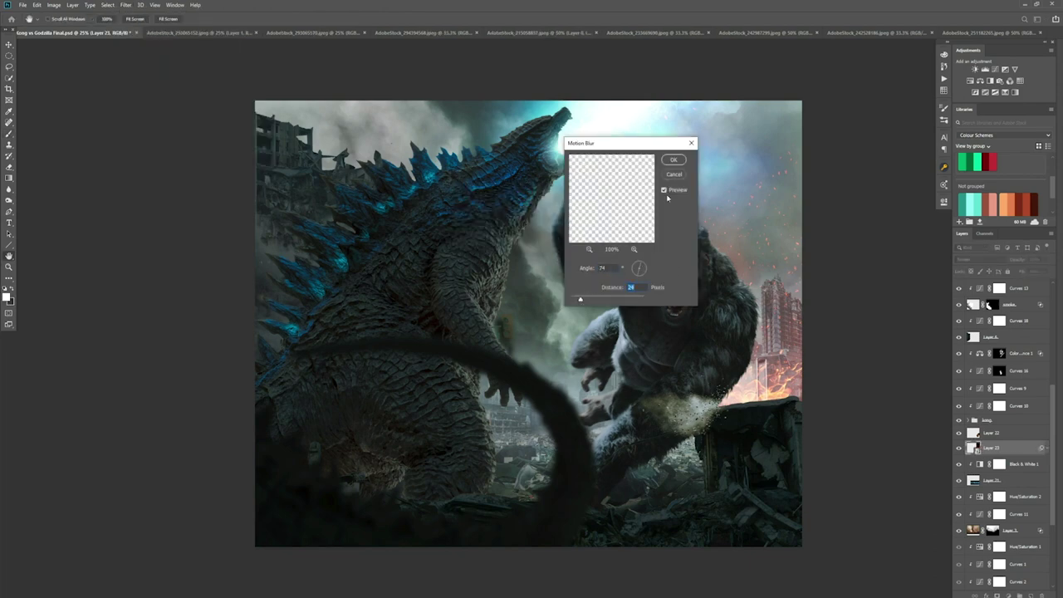
key(Return)
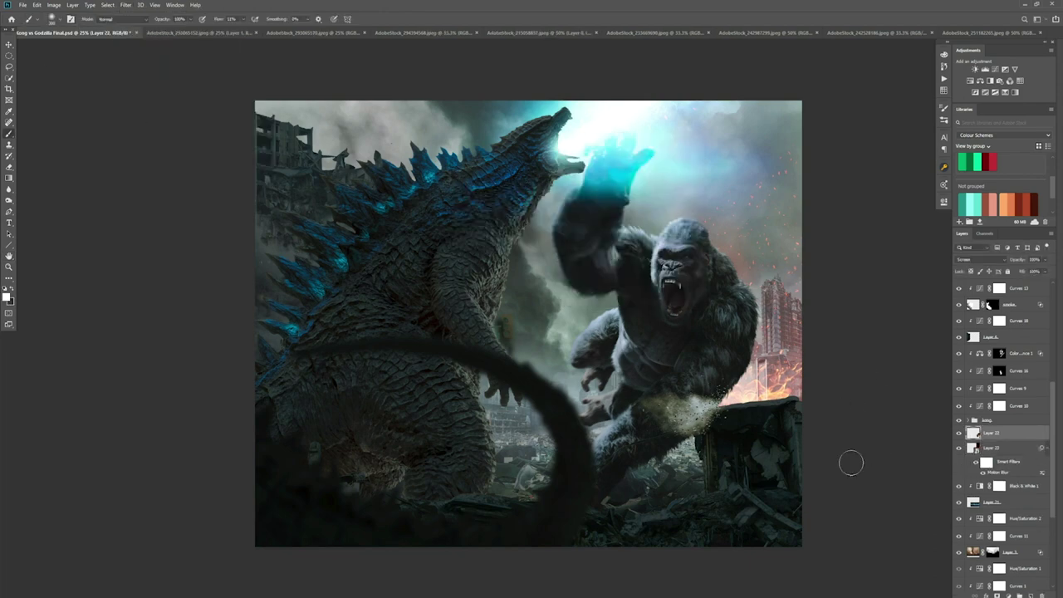
scroll(996, 465, down, 3)
key(ctrl+s)
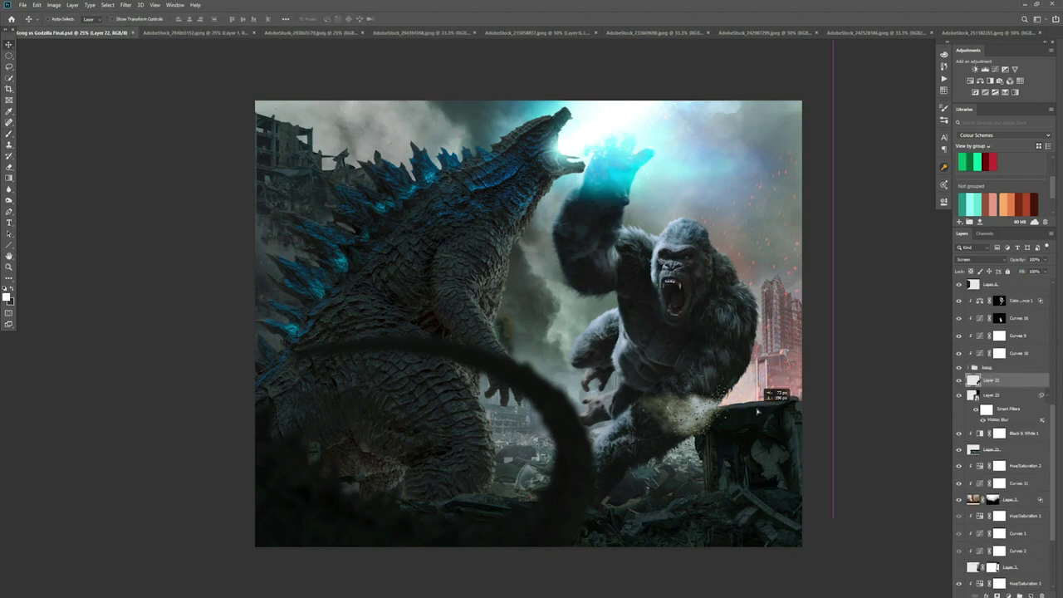
Duplicate the fire layer, move the copy to the lower left at 64% opacity.
key(ctrl+j)
key(ctrl+t)
drag(827, 384, 727, 462)
key(Return)
key(6)
key(4)
scroll(998, 456, up, 2)
scroll(998, 456, up, 3)
click(996, 414)
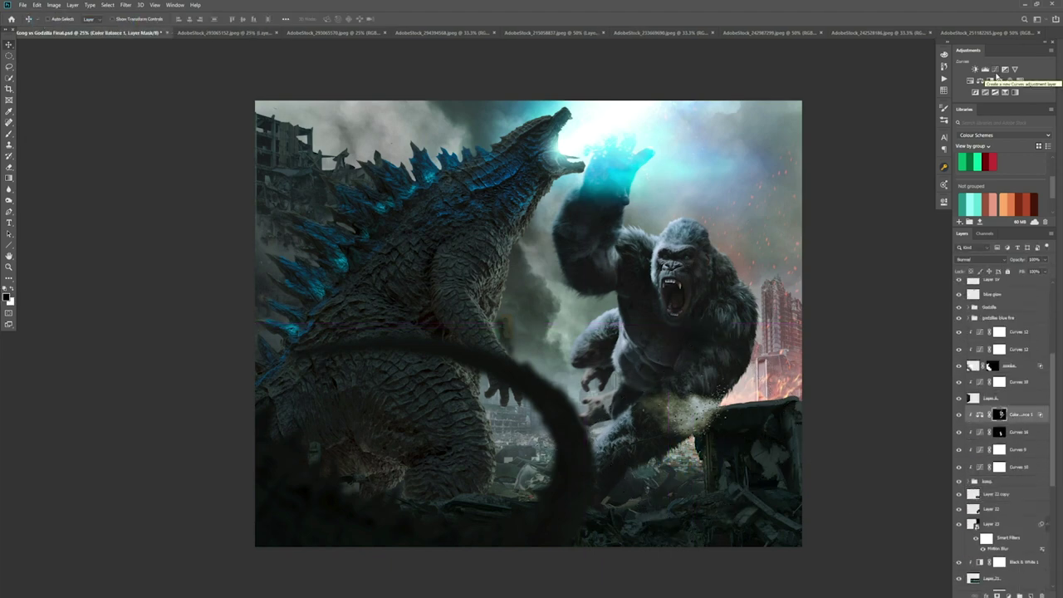
Add a new layer above the colour balance and pick an orange-brown paint colour.
key(ctrl+shift+alt+n)
key(b)
click(7, 296)
click(339, 408)
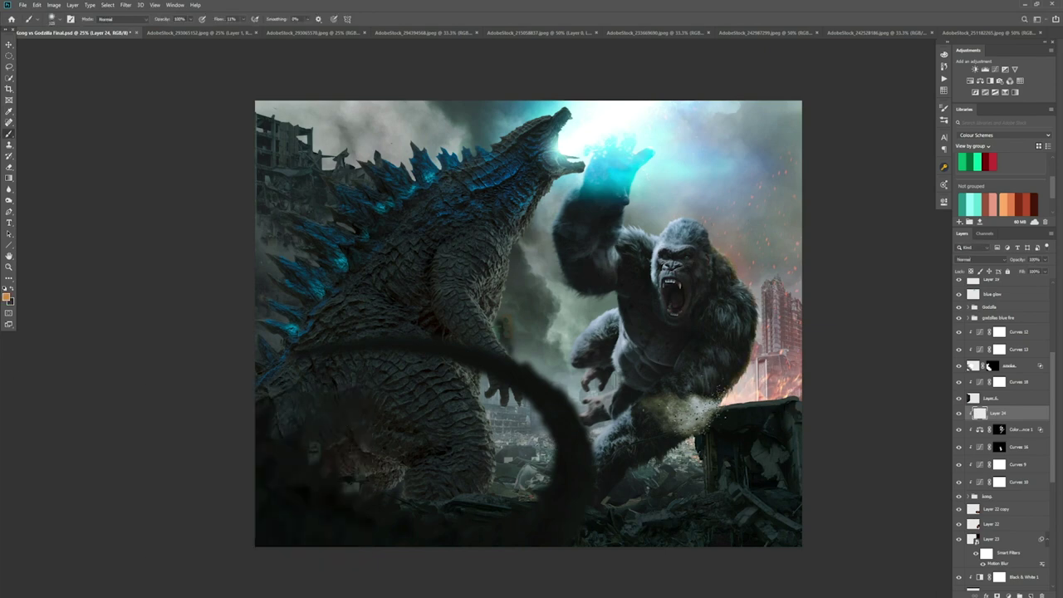
double_click(1042, 415)
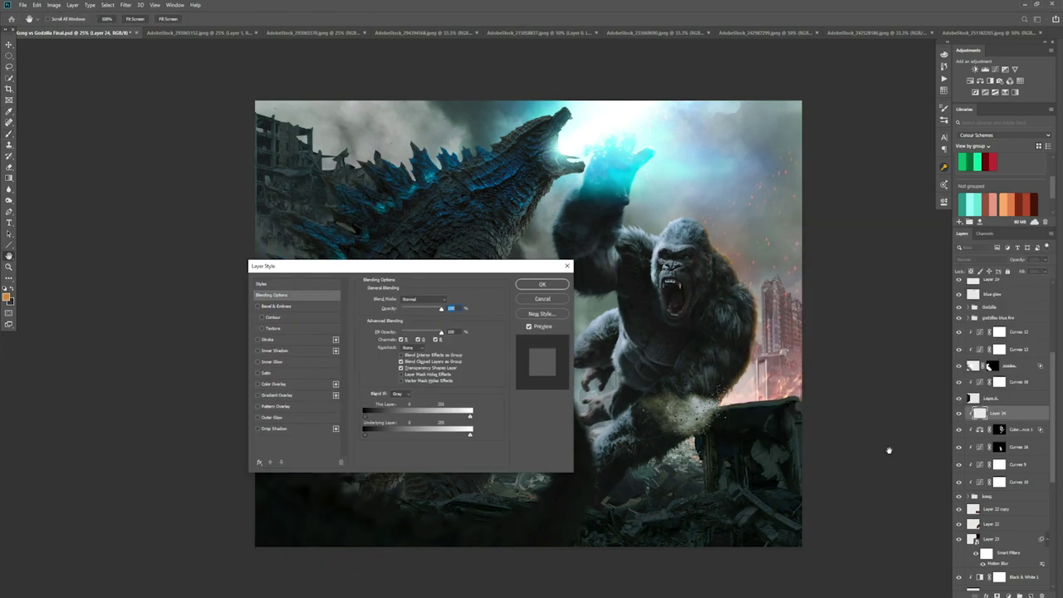
key(Escape)
double_click(1042, 419)
key(Escape)
Shift the layer's hue to -21 with Hue/Saturation and save the composite.
click(53, 5)
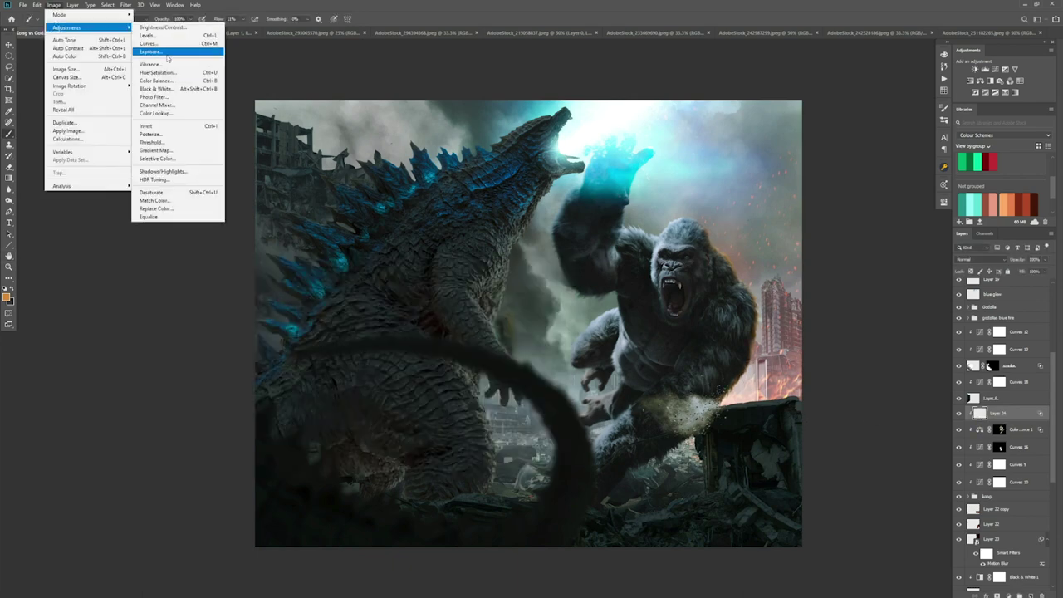
click(166, 75)
drag(381, 162, 382, 169)
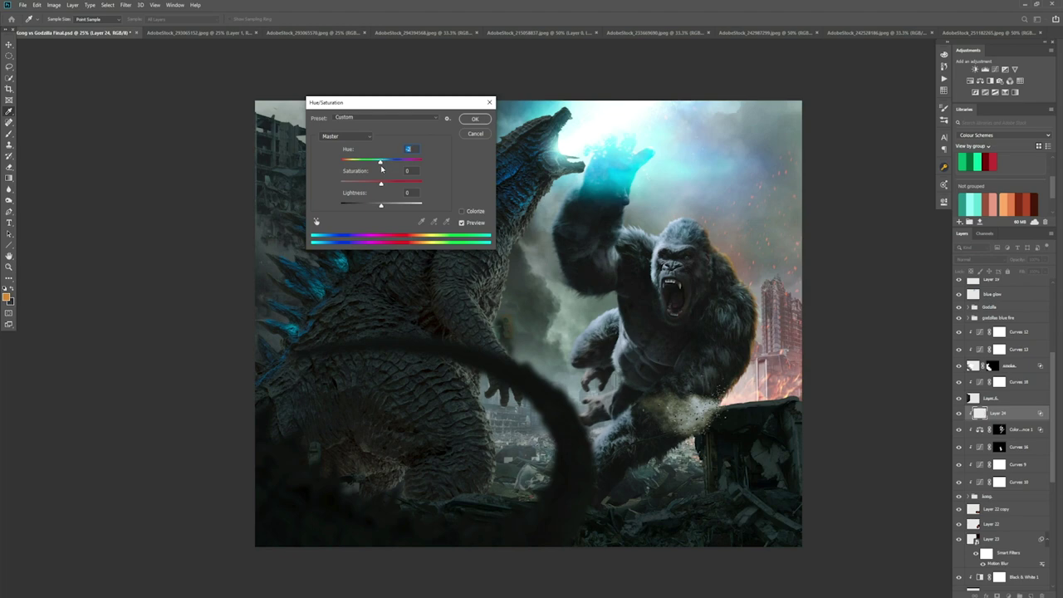
key(Return)
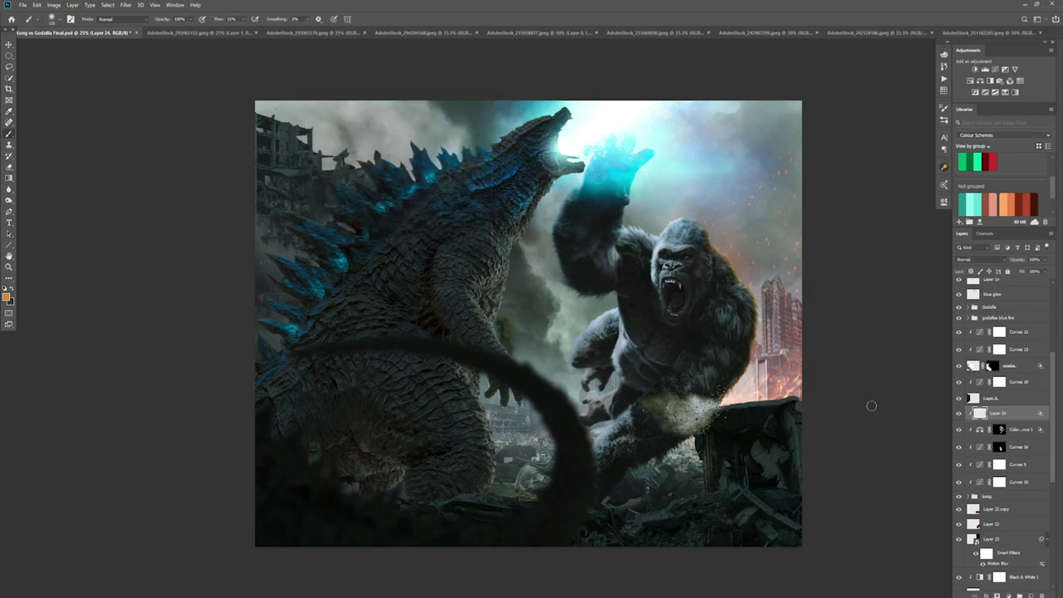
key(ctrl+s)
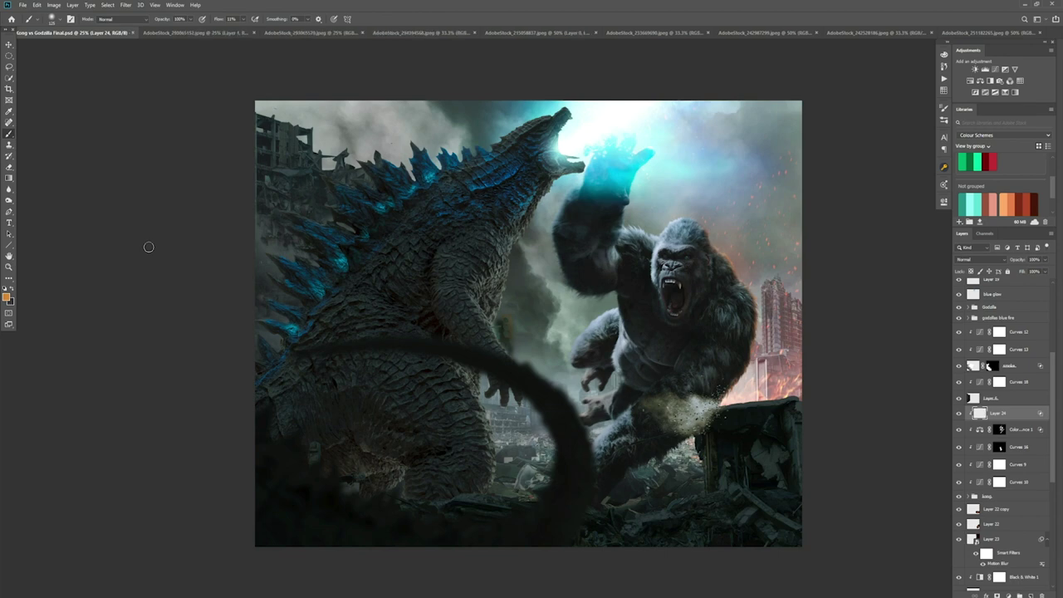
scroll(997, 415, up, 3)
double_click(980, 415)
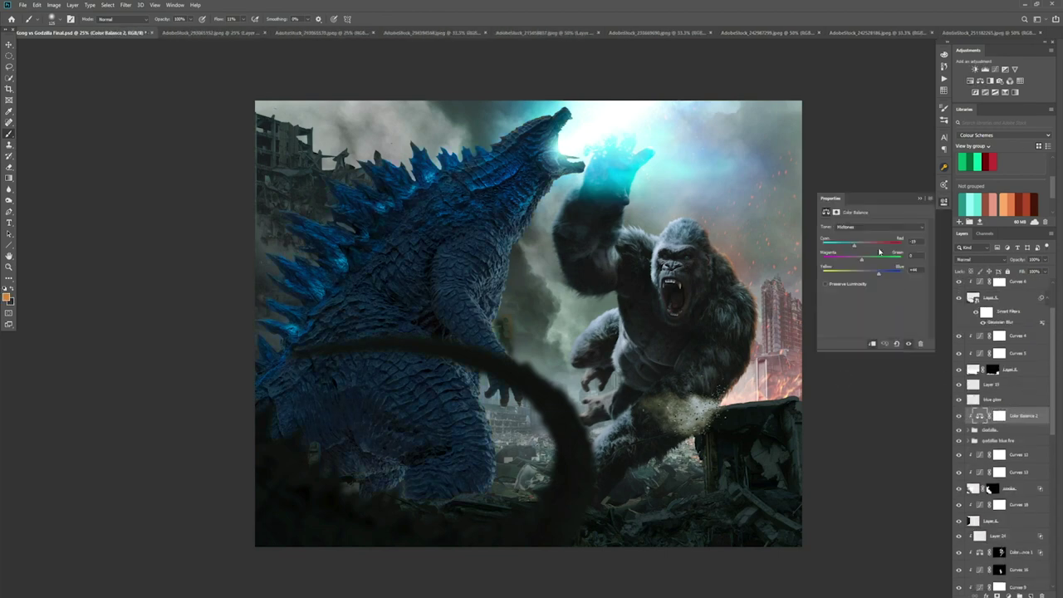
Limit Color Balance 2 to Godzilla's brighter areas with Blend If Underlying Layer sliders.
double_click(1030, 416)
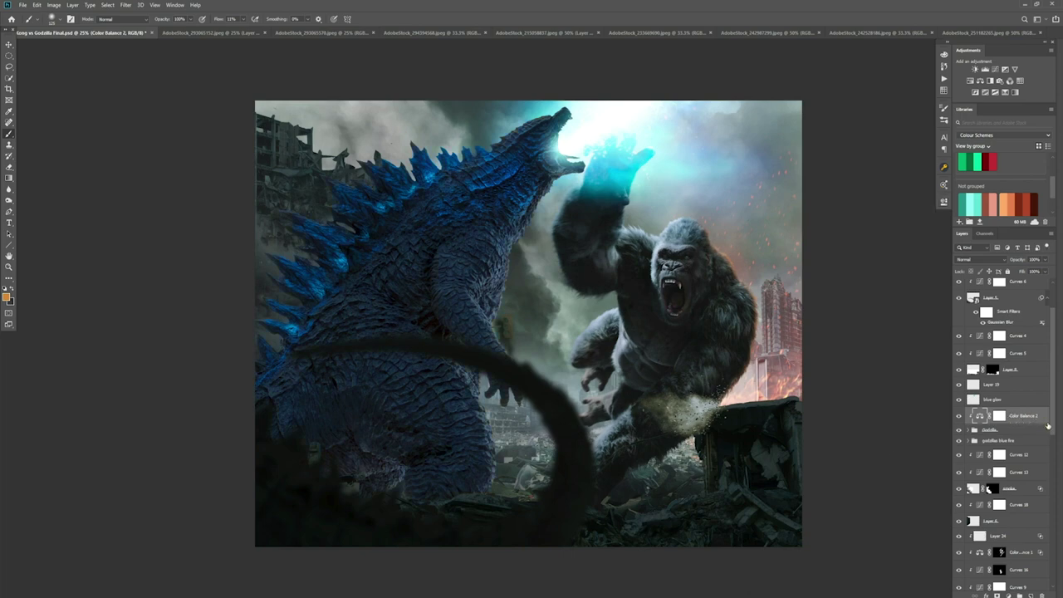
key(Return)
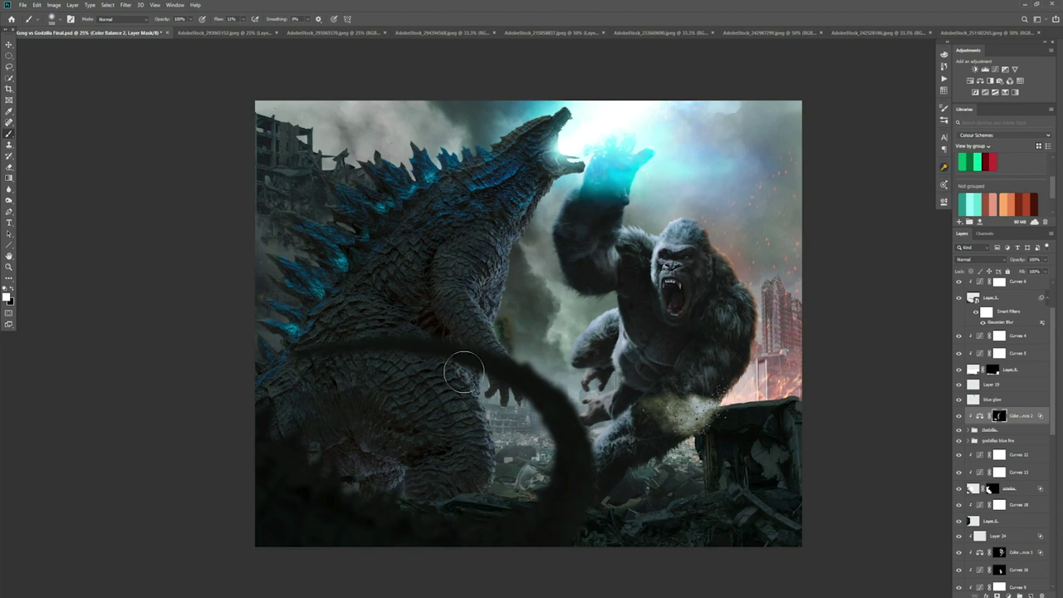
double_click(980, 415)
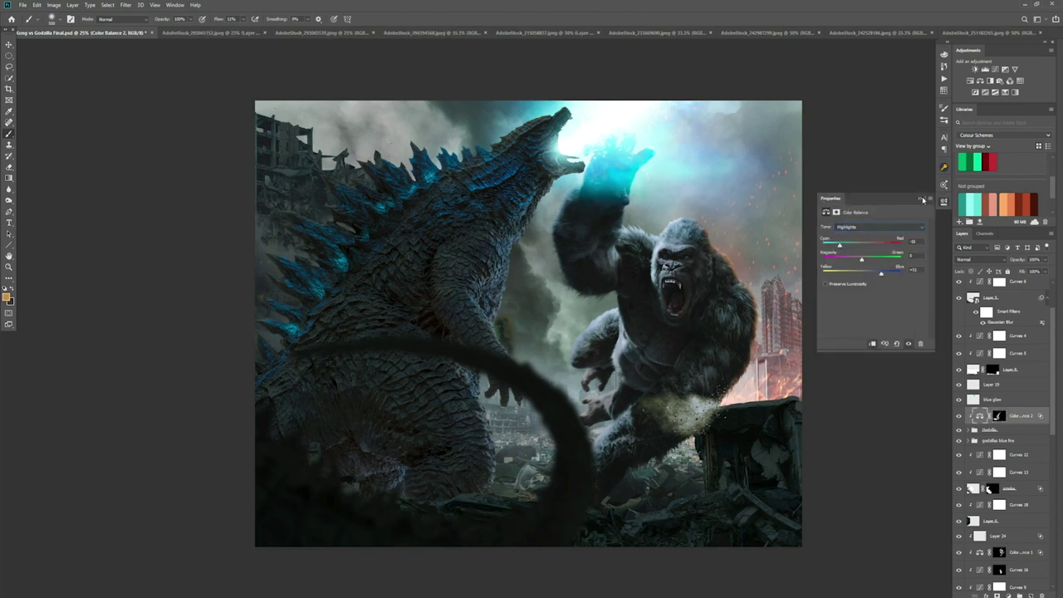
double_click(1030, 415)
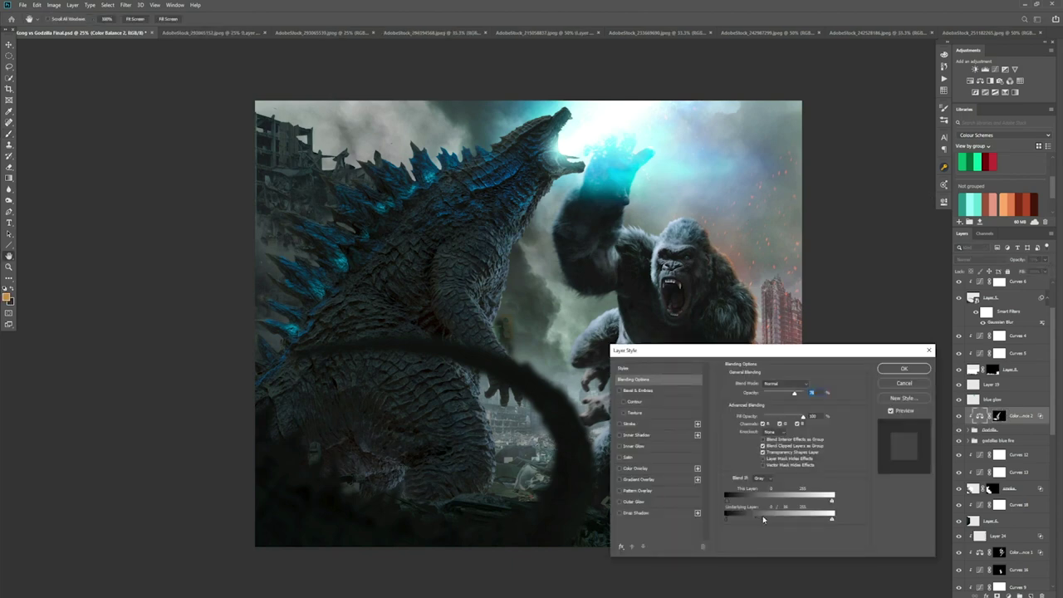
click(921, 370)
key(b)
Darken Godzilla with Curves 8 in the godzillas group and adjust Layer 11's blending options.
click(968, 430)
double_click(986, 486)
mouse_move(882, 307)
mouse_down()
mouse_move(880, 316)
mouse_move(920, 289)
mouse_up()
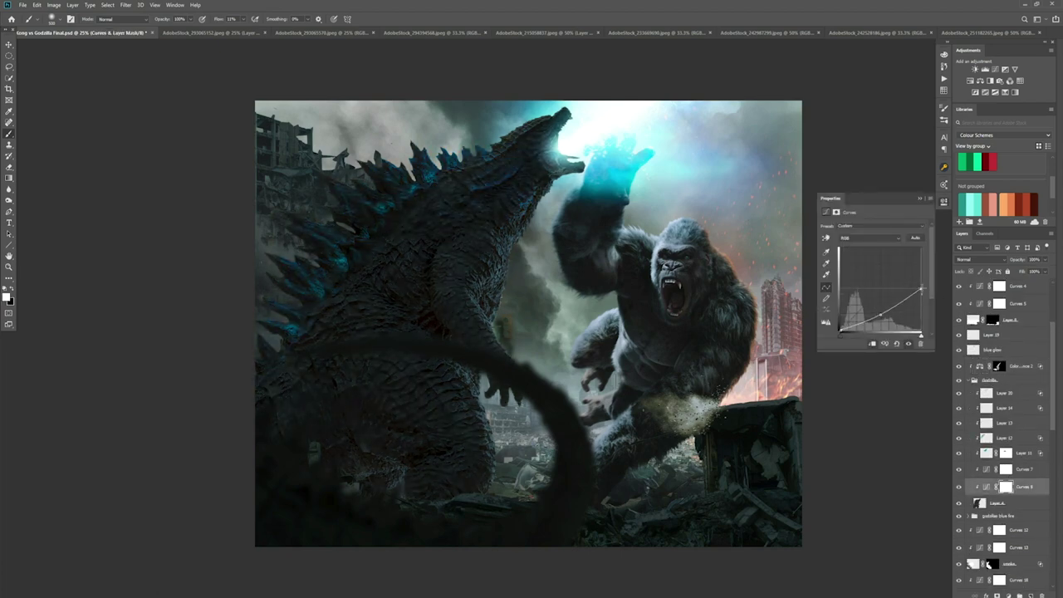
double_click(986, 487)
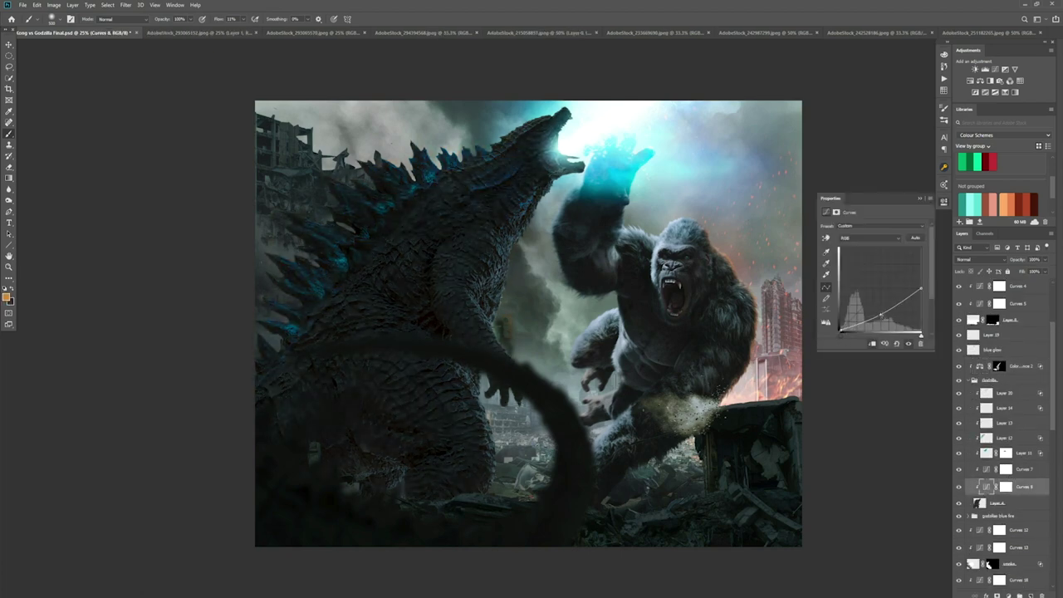
double_click(1030, 454)
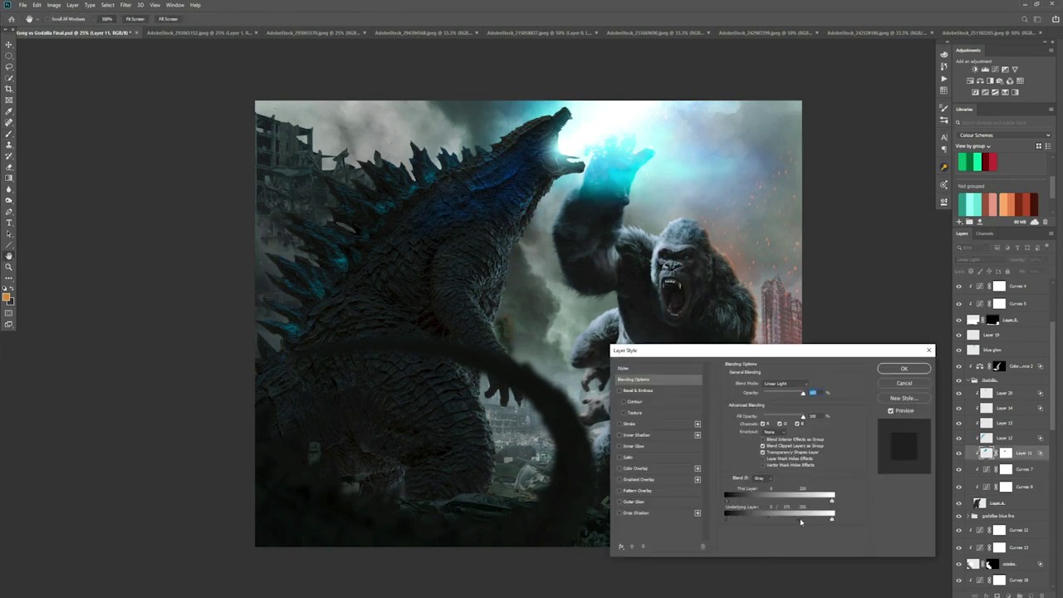
click(904, 368)
double_click(978, 368)
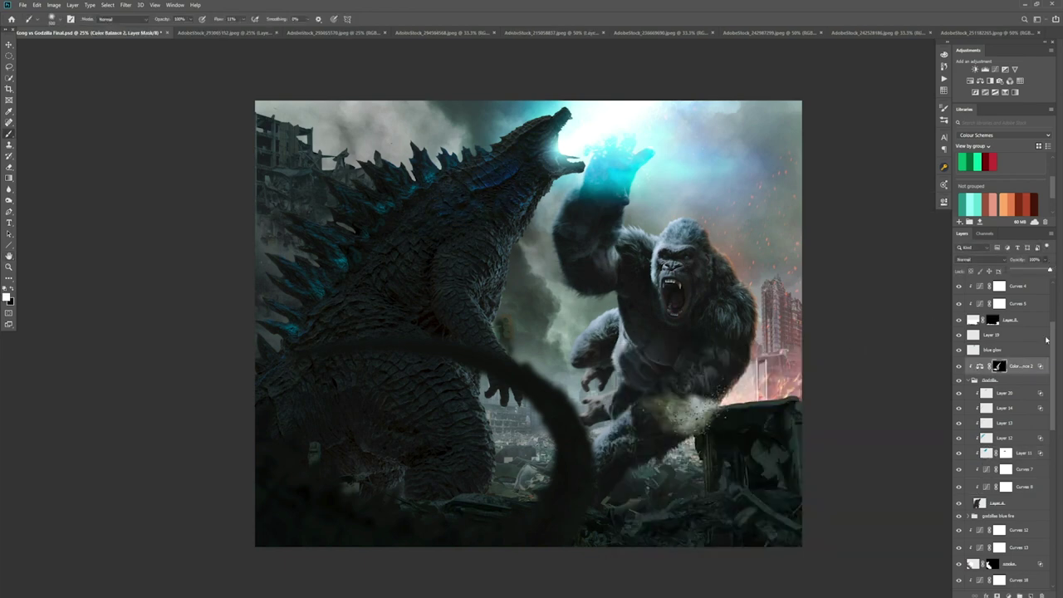
key(Escape)
scroll(1024, 448, down, 5)
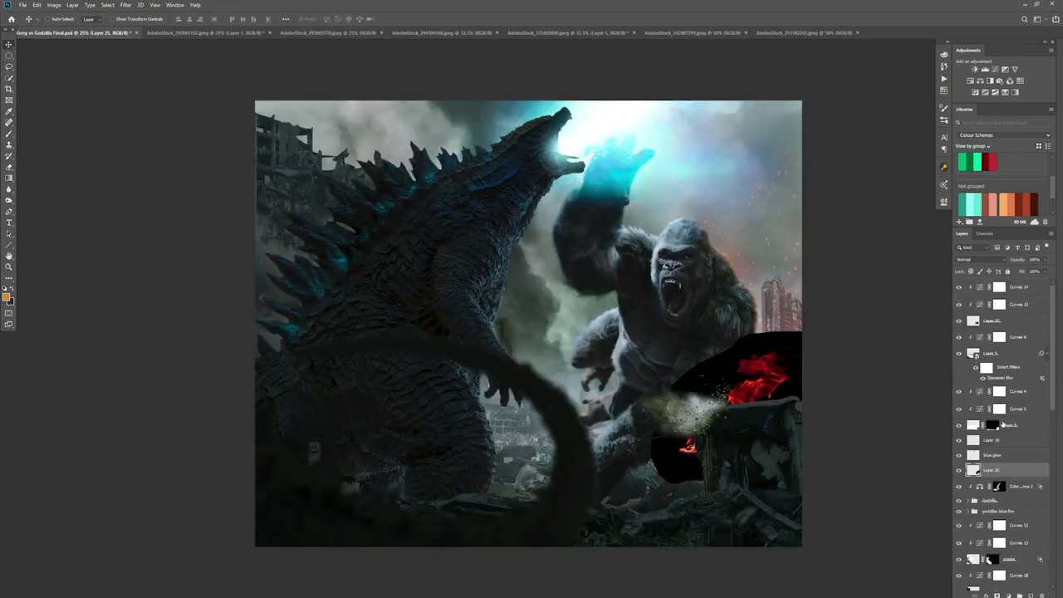
key(shift+alt+s)
drag(990, 470, 990, 384)
key(ctrl+t)
mouse_move(902, 285)
mouse_down()
mouse_move(793, 387)
mouse_move(818, 374)
mouse_up()
key(Return)
click(126, 4)
click(249, 161)
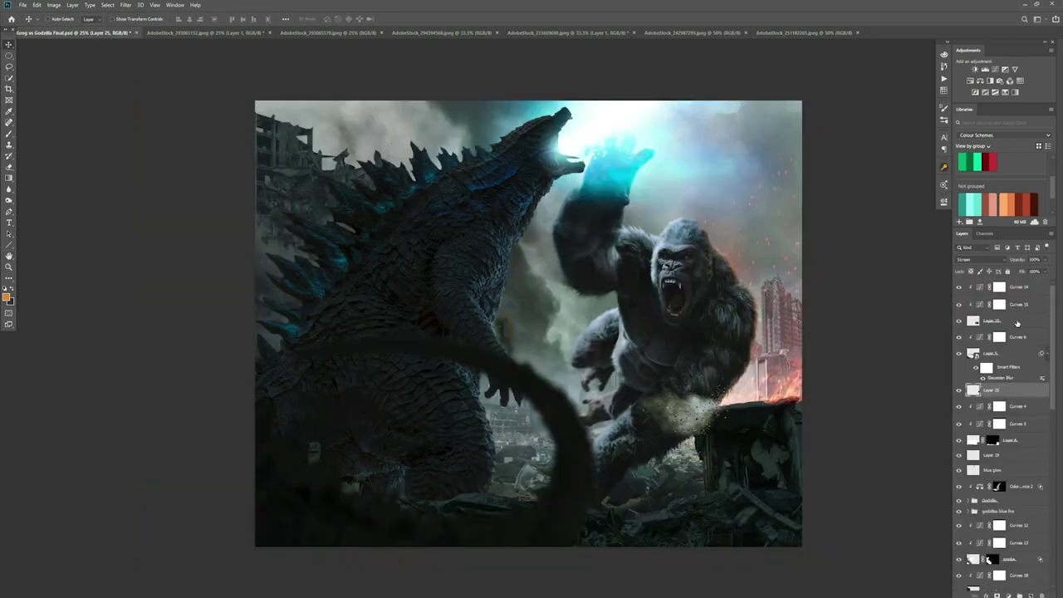
mouse_move(835, 536)
mouse_down()
mouse_move(777, 499)
mouse_move(827, 430)
mouse_up()
click(126, 4)
click(247, 150)
click(672, 160)
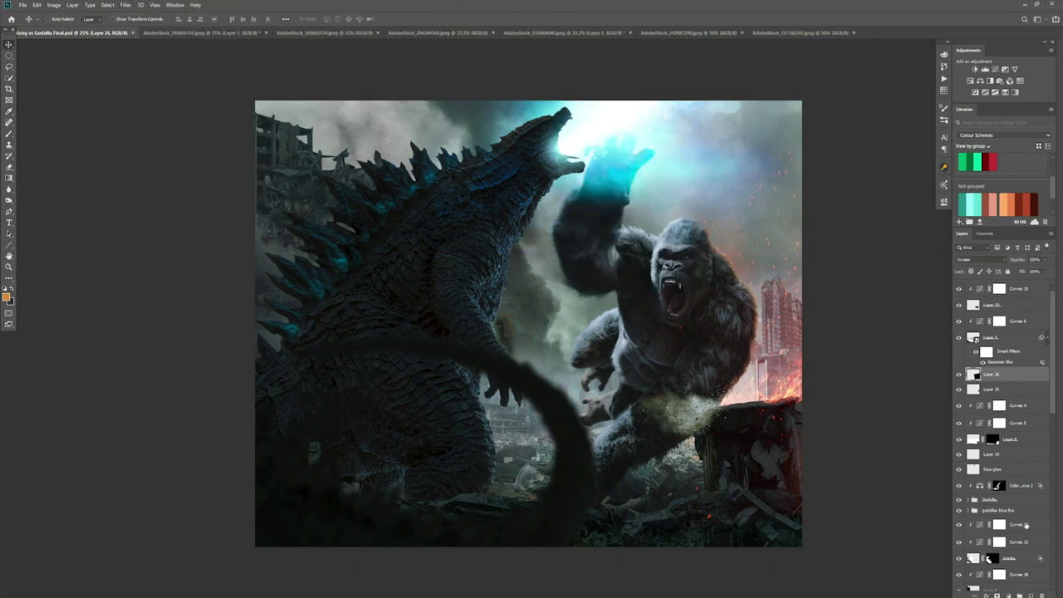
scroll(1005, 415, down, 5)
double_click(980, 536)
key(b)
key(ctrl+i)
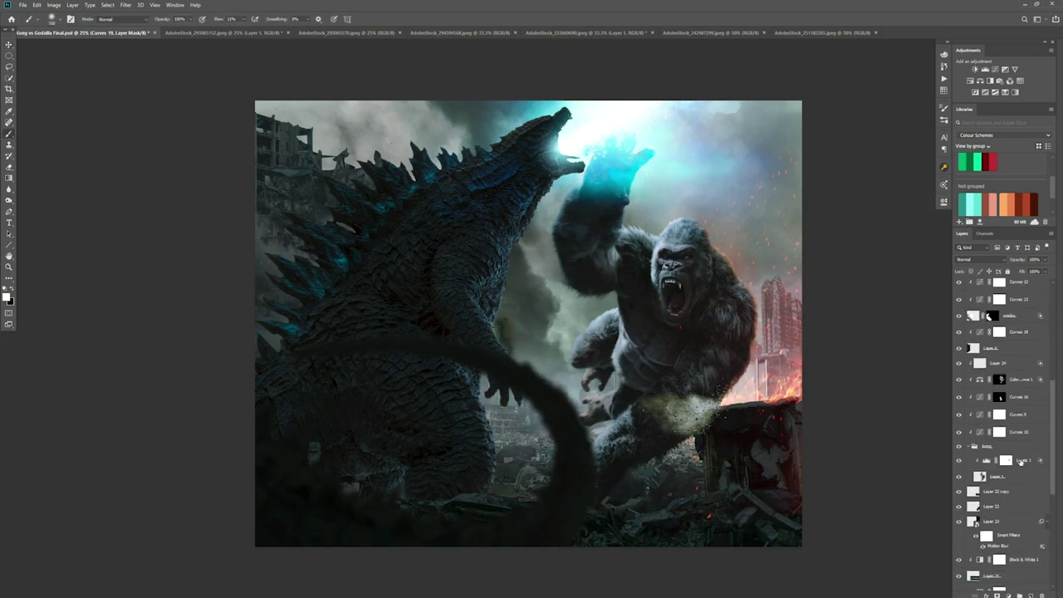
key(ctrl+alt+f)
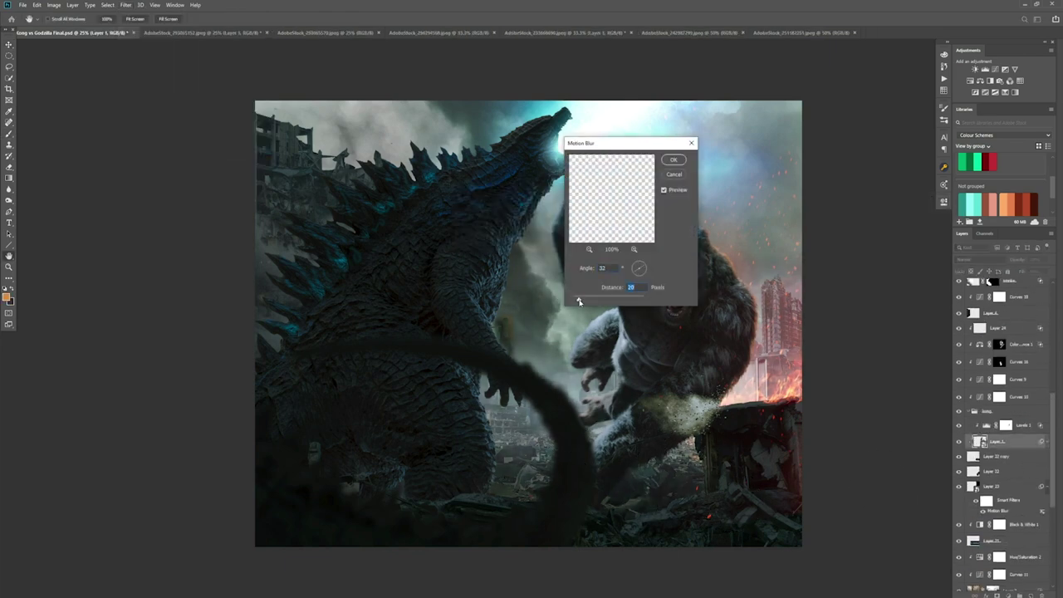
key(Return)
key(ctrl+i)
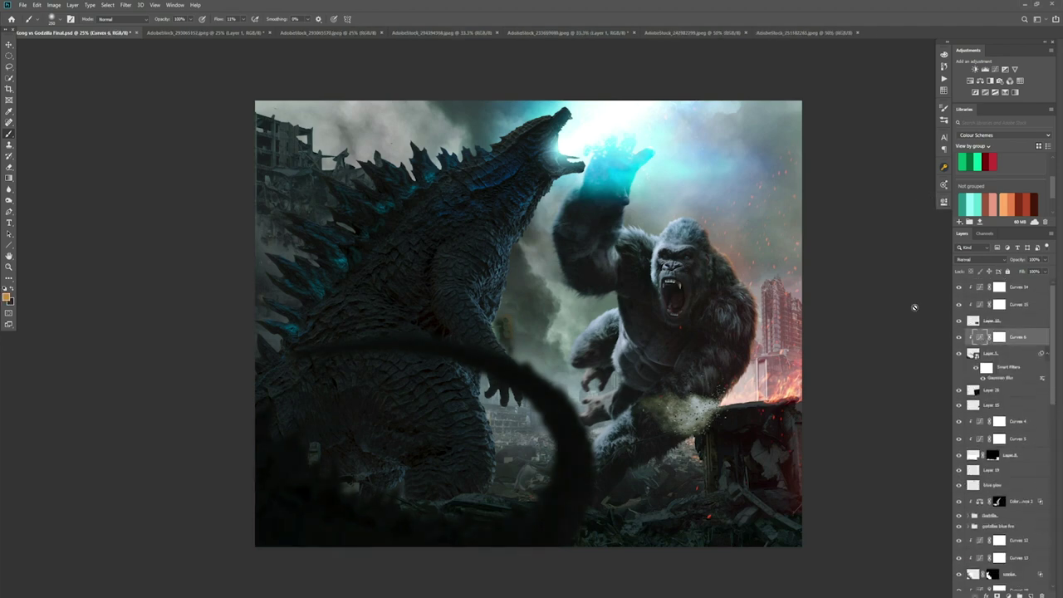
key(ctrl+s)
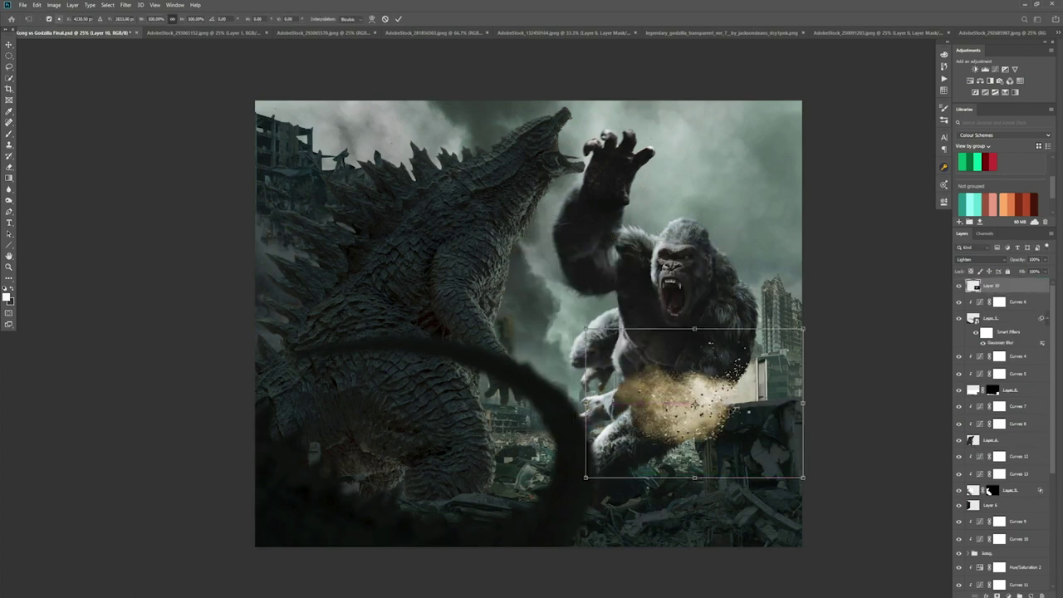
Commit the dust burst and tint it greener with a blue-channel Curves adjustment, adding a second Curves layer.
key(Return)
click(996, 69)
click(867, 238)
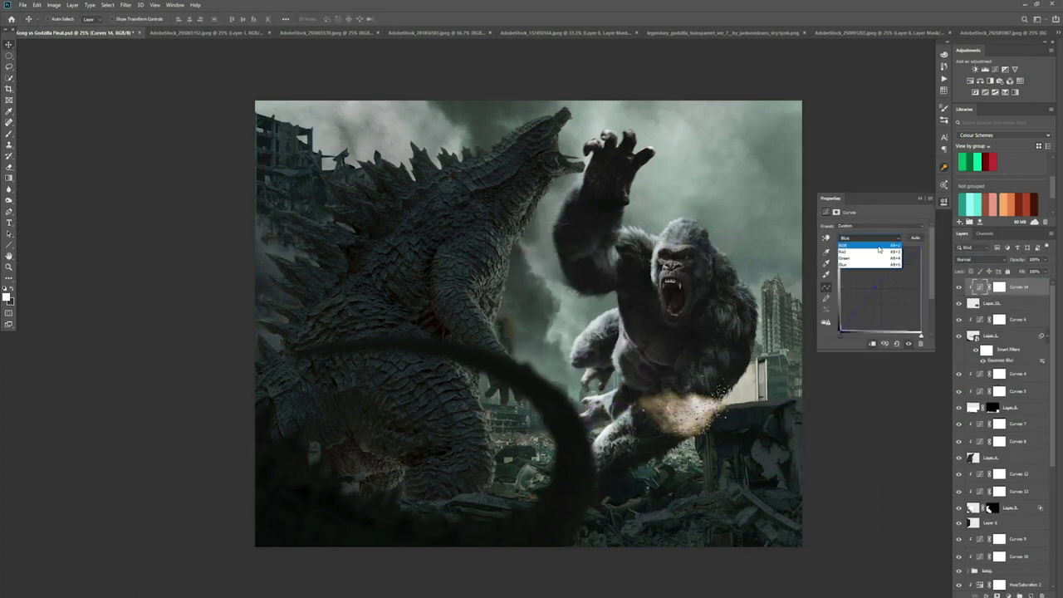
click(868, 264)
mouse_move(879, 287)
mouse_down()
mouse_move(891, 276)
mouse_move(881, 301)
mouse_up()
click(995, 68)
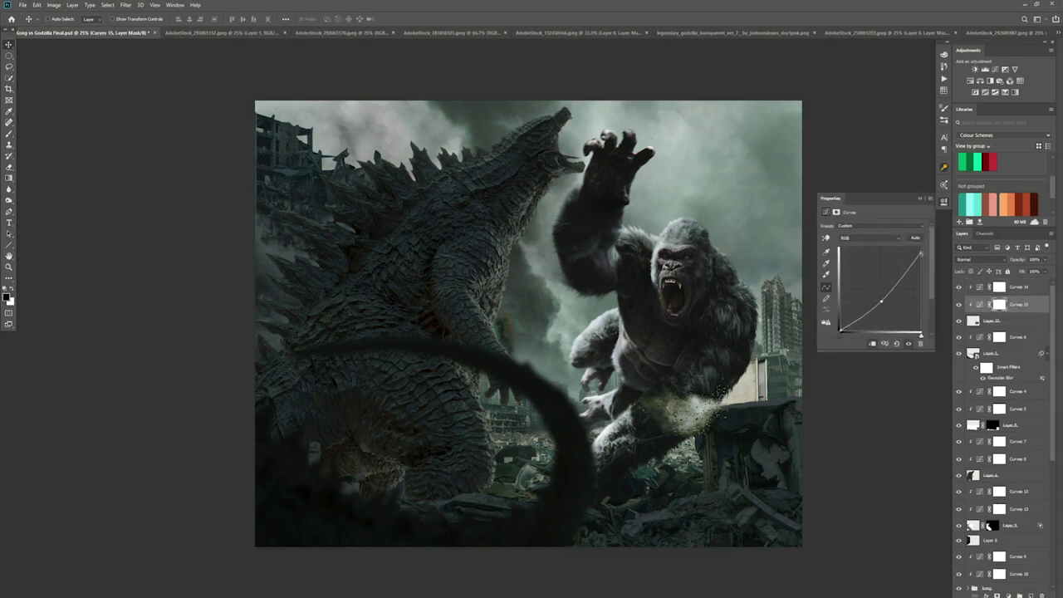
key(ctrl+o)
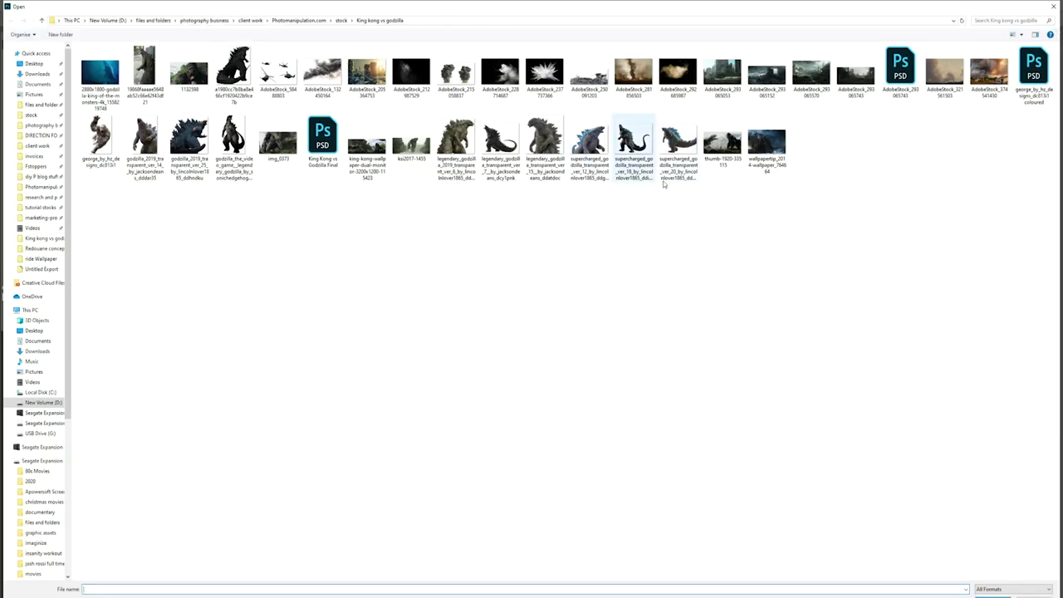
key(Escape)
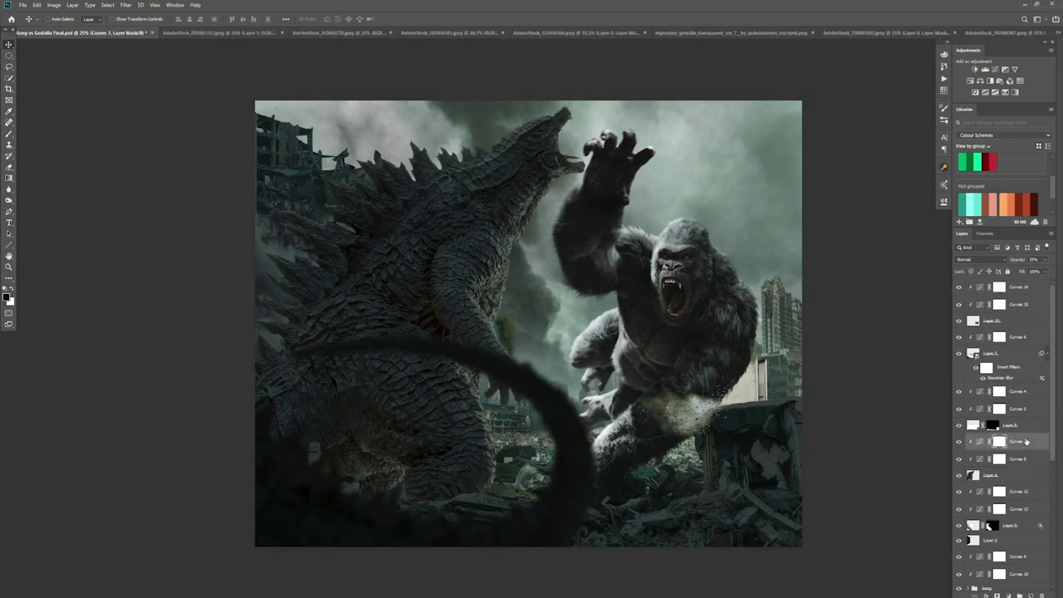
Paint blue over Godzilla's upper back on a new Linear Light layer, blended in with Blend If.
key(ctrl+shift+alt+n)
click(980, 259)
click(976, 369)
key(i)
click(7, 296)
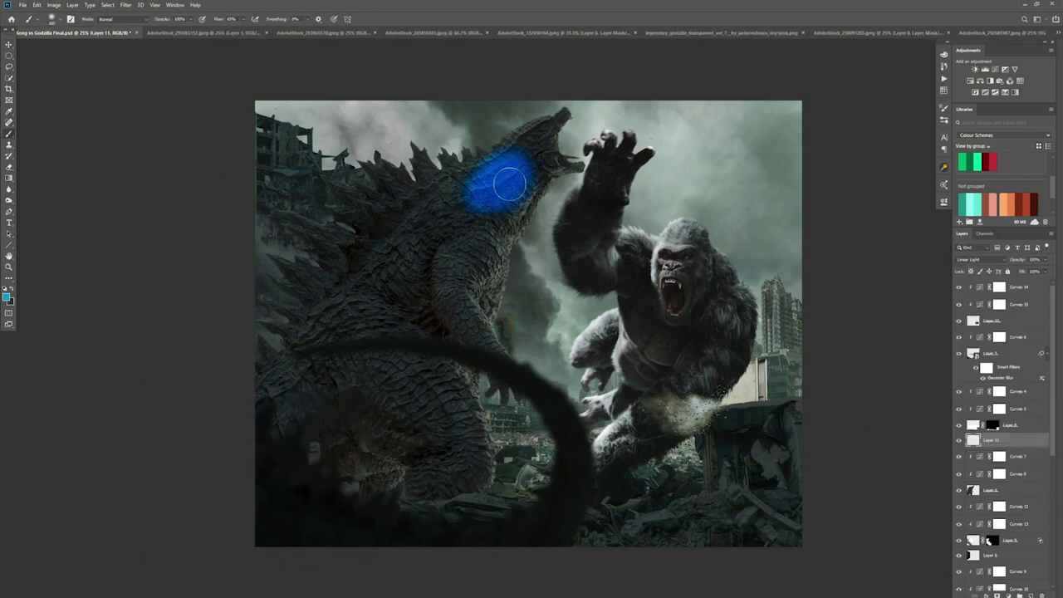
drag(498, 179, 473, 233)
drag(532, 150, 431, 224)
click(980, 259)
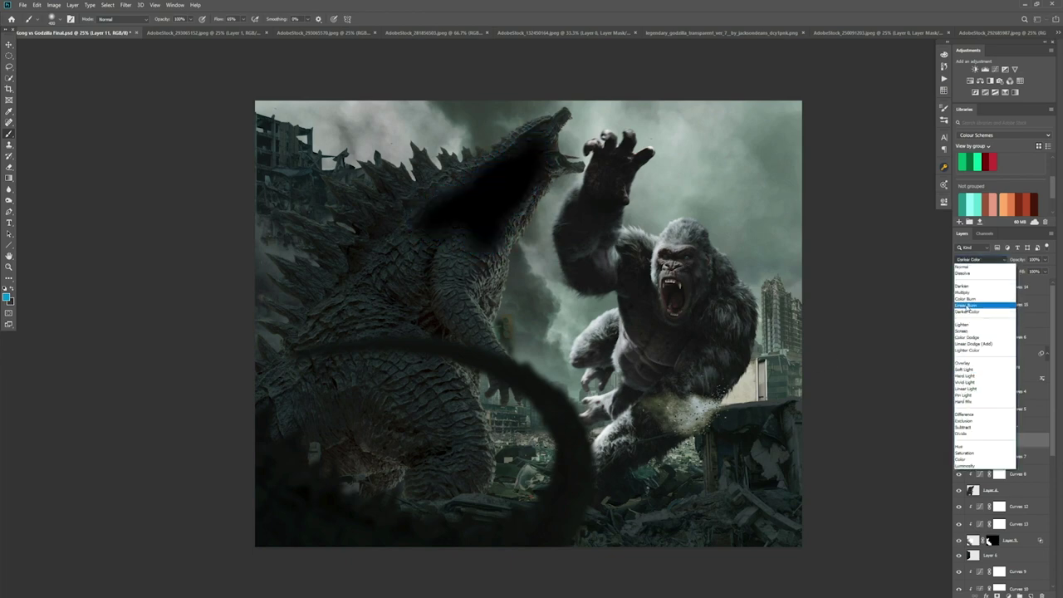
click(963, 388)
double_click(1025, 440)
drag(842, 401, 859, 402)
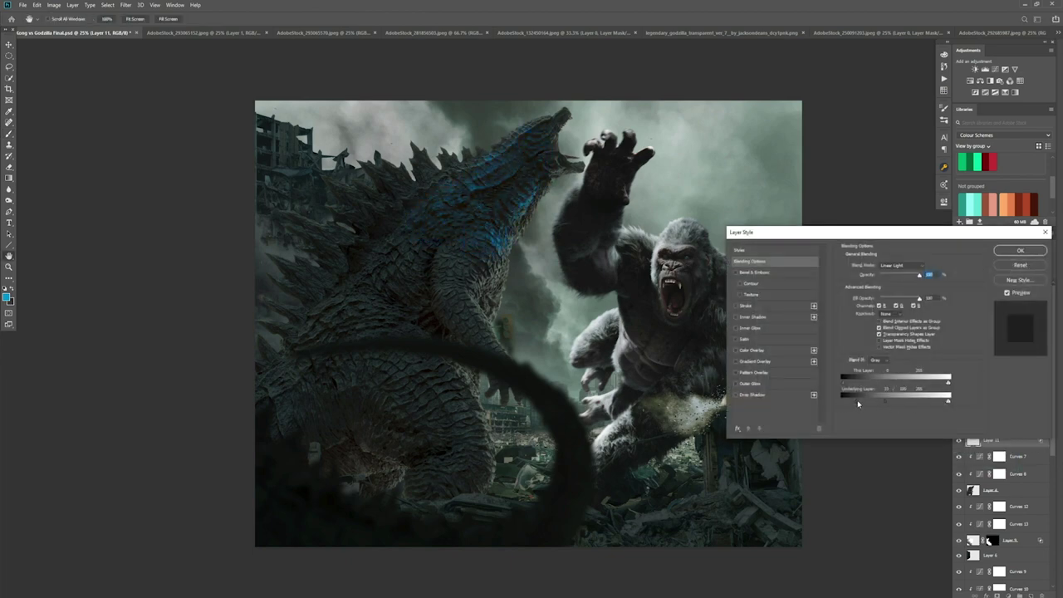
click(1019, 250)
Paint blue across the back spines on another Linear Light layer, limited to lighter scales via Blend If.
key(ctrl+shift+alt+n)
key(b)
mouse_move(402, 178)
mouse_down()
mouse_move(307, 241)
mouse_move(287, 286)
mouse_up()
key(ctrl+z)
drag(415, 187, 447, 157)
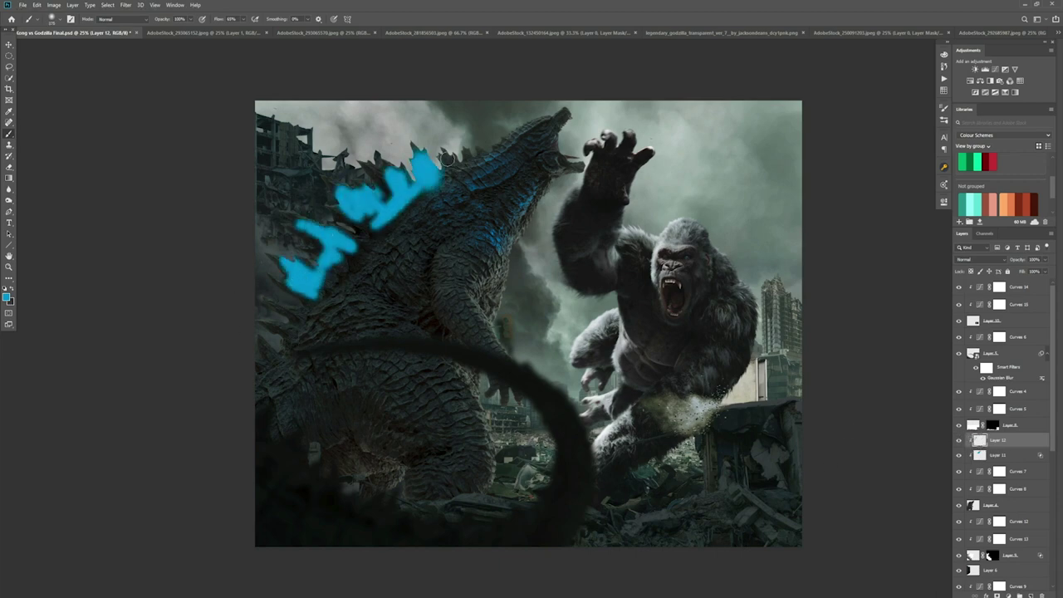
drag(303, 303, 266, 365)
drag(394, 171, 332, 287)
click(980, 259)
click(980, 398)
double_click(1025, 440)
drag(948, 397, 908, 396)
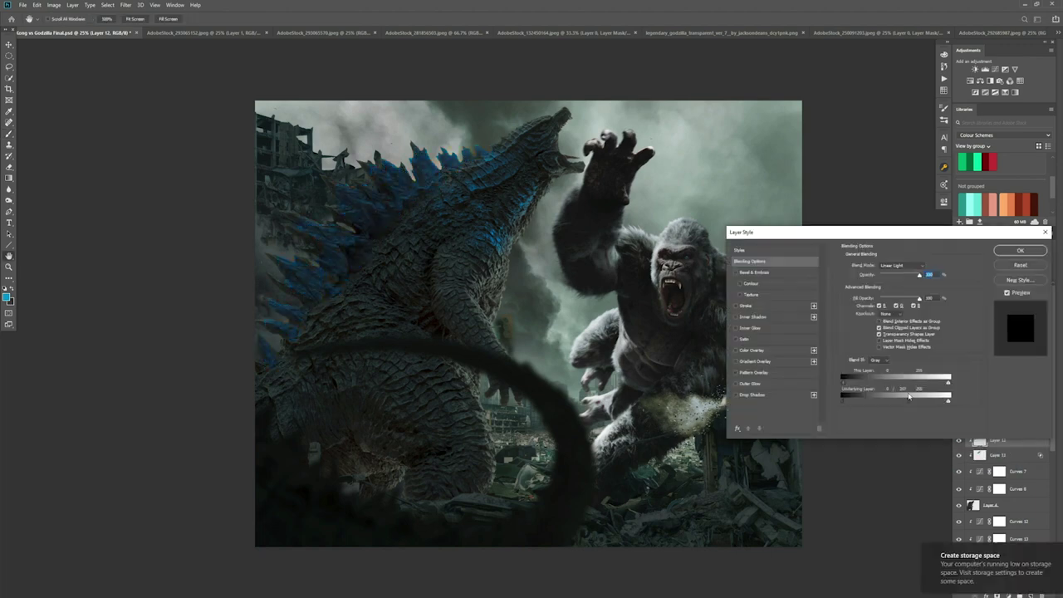
drag(843, 402, 875, 402)
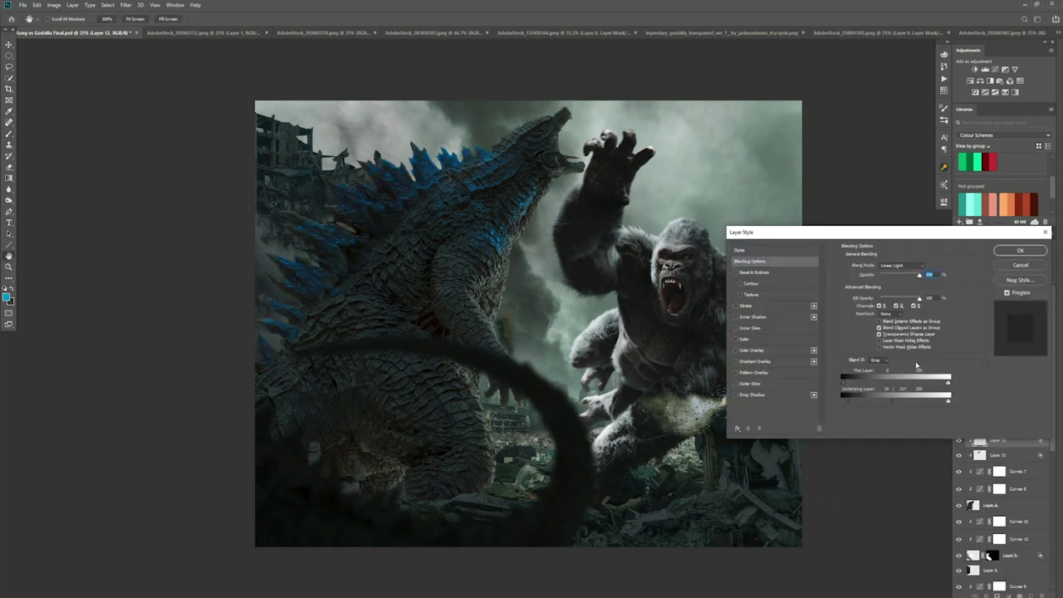
click(1020, 250)
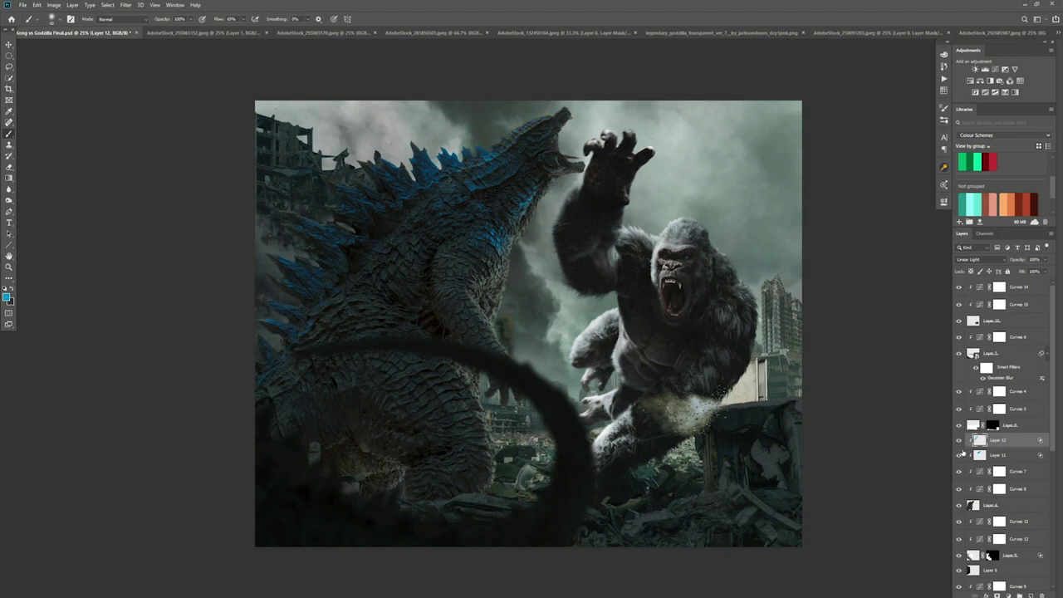
Paint cyan strokes along the spines on a Linear Dodge (Add) layer, faded to a subtle glow.
key(ctrl+shift+alt+n)
click(980, 259)
click(980, 342)
drag(326, 237, 359, 259)
mouse_move(292, 262)
mouse_down()
mouse_move(312, 287)
mouse_move(288, 293)
mouse_up()
drag(301, 319, 275, 304)
drag(291, 327, 269, 321)
drag(365, 203, 395, 206)
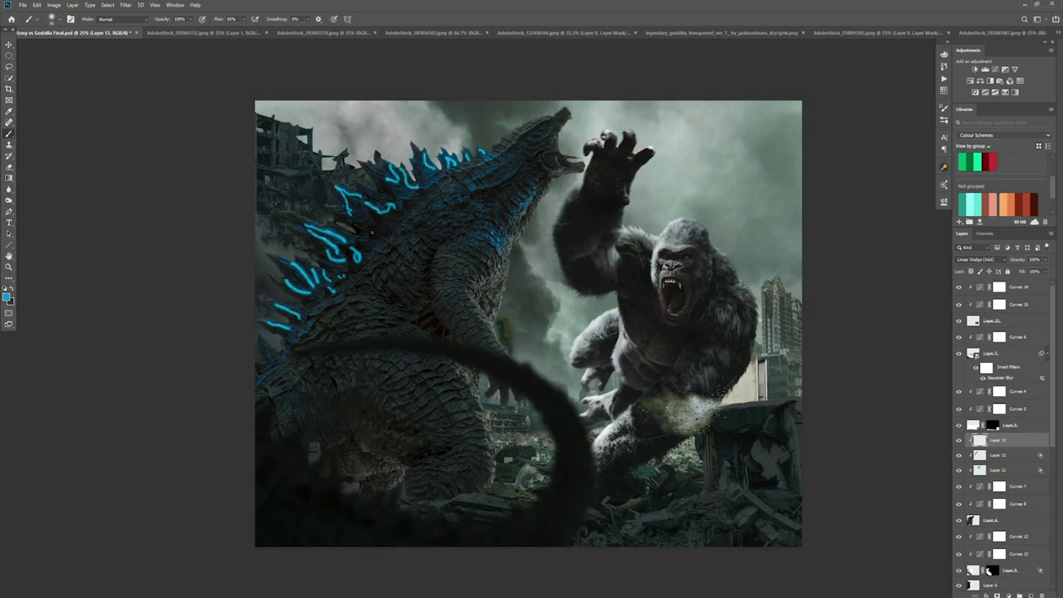
drag(1045, 284, 1011, 284)
Dab cyan glow spots onto each spine on a new Linear Dodge (Add) layer.
key(ctrl+shift+alt+n)
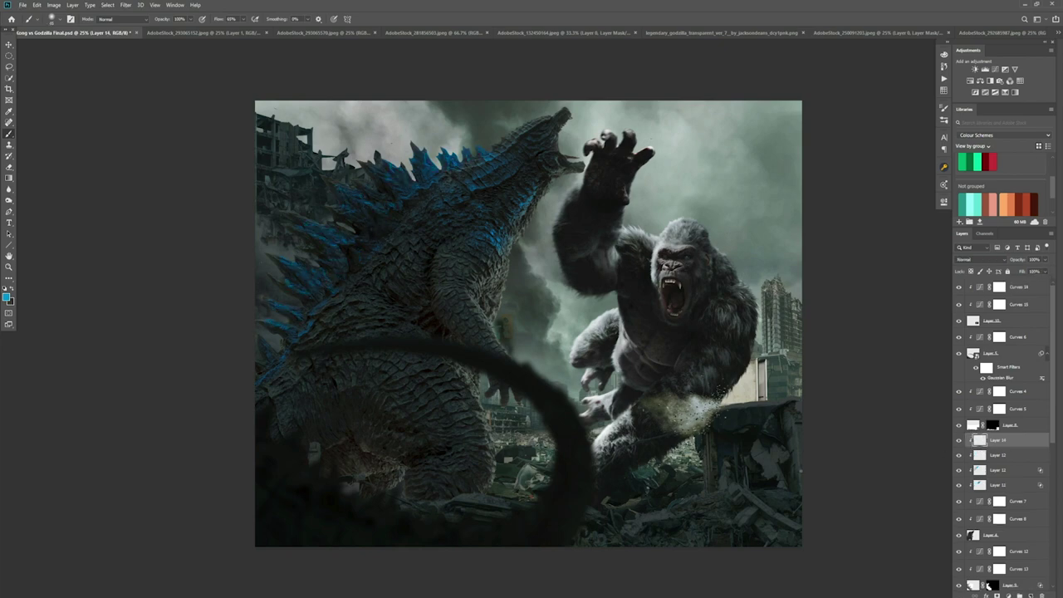
click(341, 261)
key(shift+alt+a)
click(318, 288)
click(292, 328)
click(382, 208)
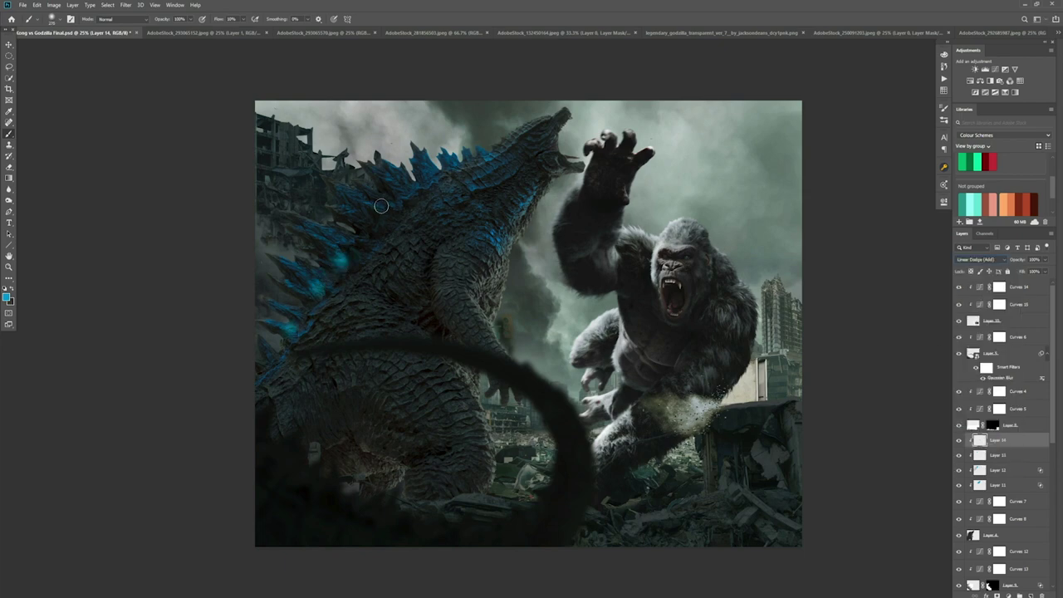
click(431, 175)
click(342, 261)
click(319, 289)
click(292, 329)
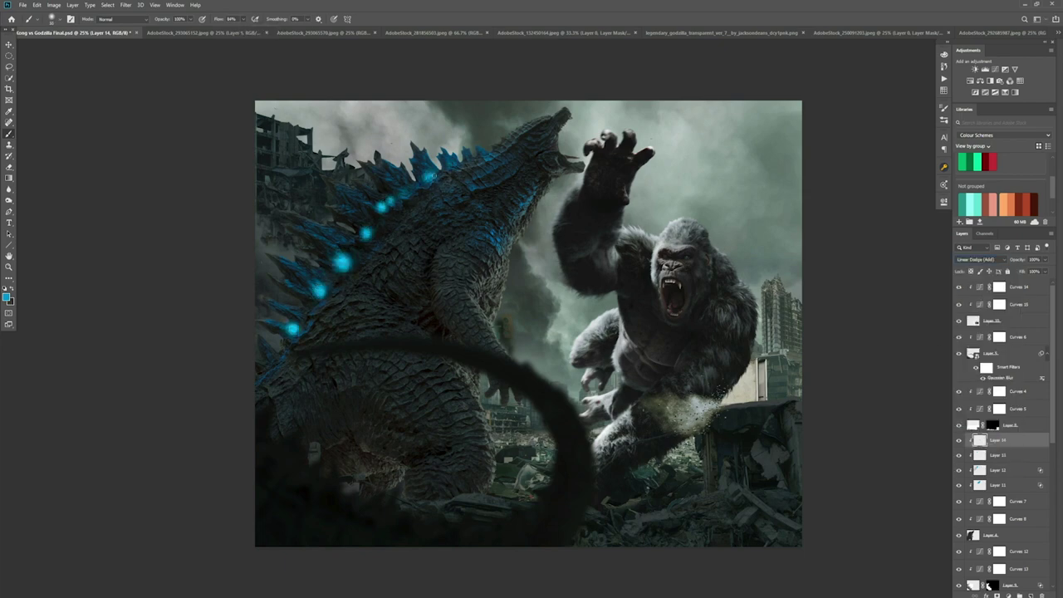
Limit the spine glow to lighter underlying areas with Blend If, then view the whole image.
click(987, 586)
click(973, 263)
drag(843, 399, 879, 399)
key(Return)
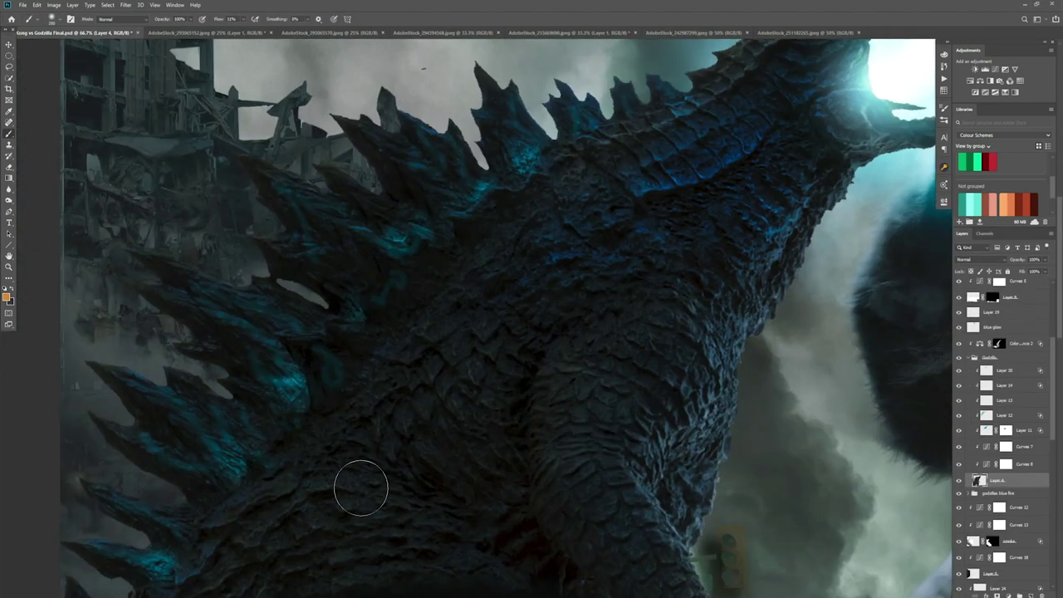
key(ctrl+minus)
key(ctrl+minus)
key(ctrl+minus)
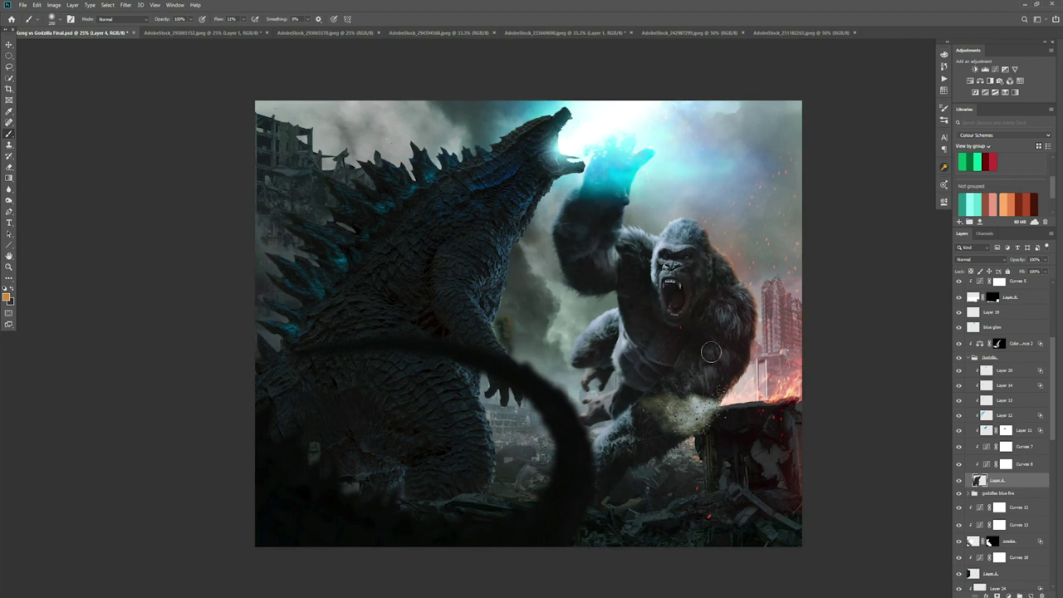
Add a Linear Dodge (Add) layer at the top of the Godzilla group and pick a deeper blue.
key(ctrl+plus)
key(ctrl+plus)
key(ctrl+shift+alt+n)
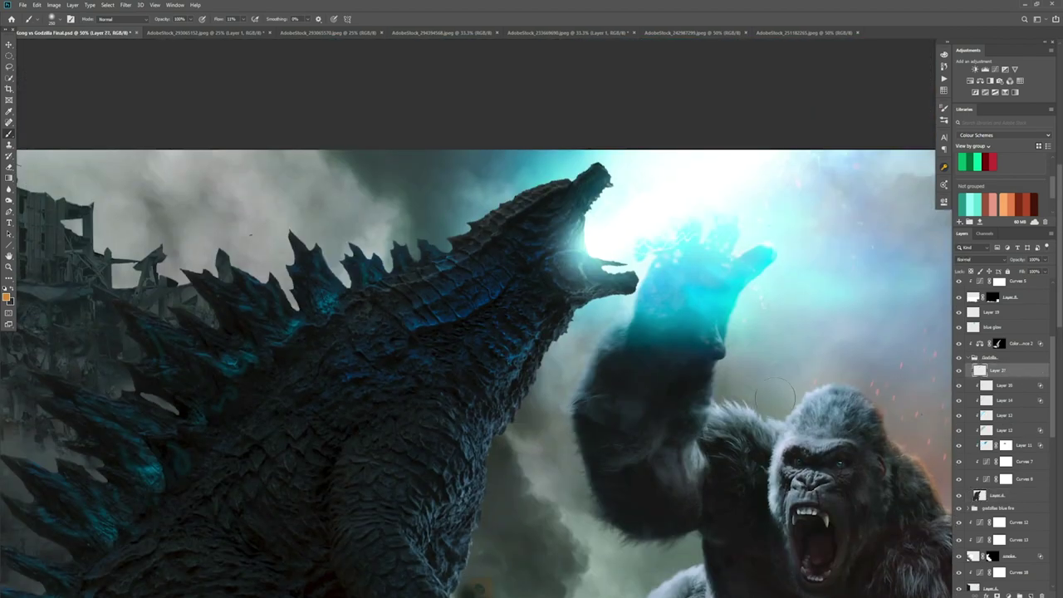
drag(993, 414, 977, 375)
key(shift+alt+a)
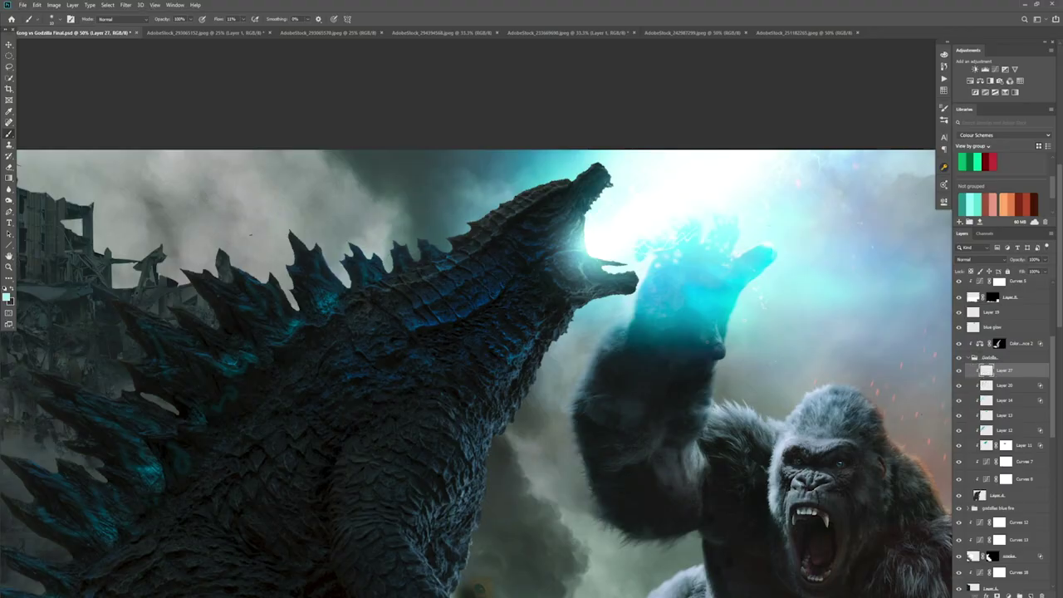
click(6, 297)
key(Return)
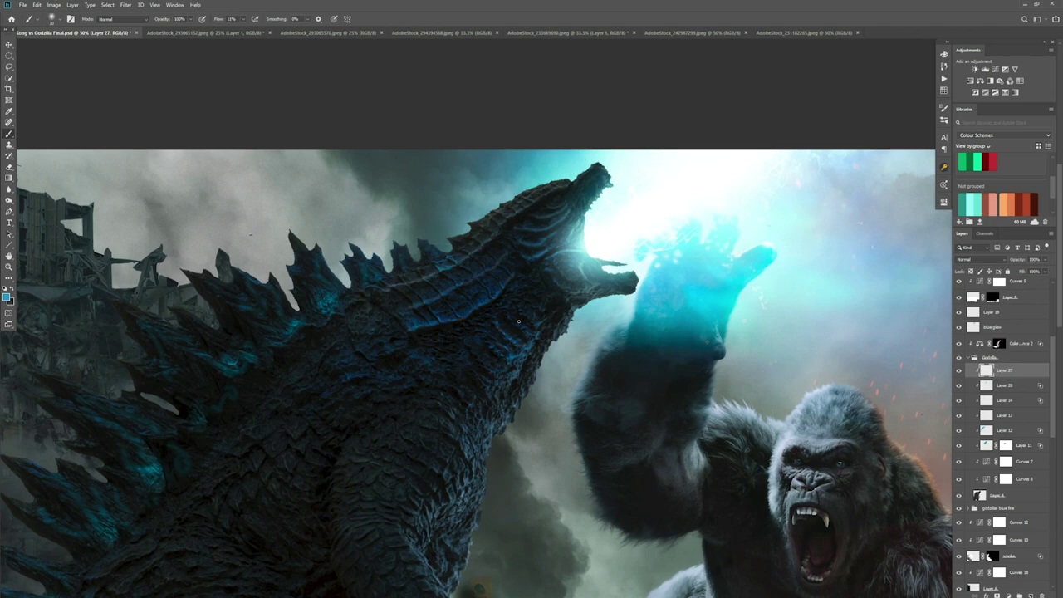
Collapse the Godzilla group, check the top Curves, and set the blue glow texture layer to Screen.
key(ctrl+minus)
key(ctrl+minus)
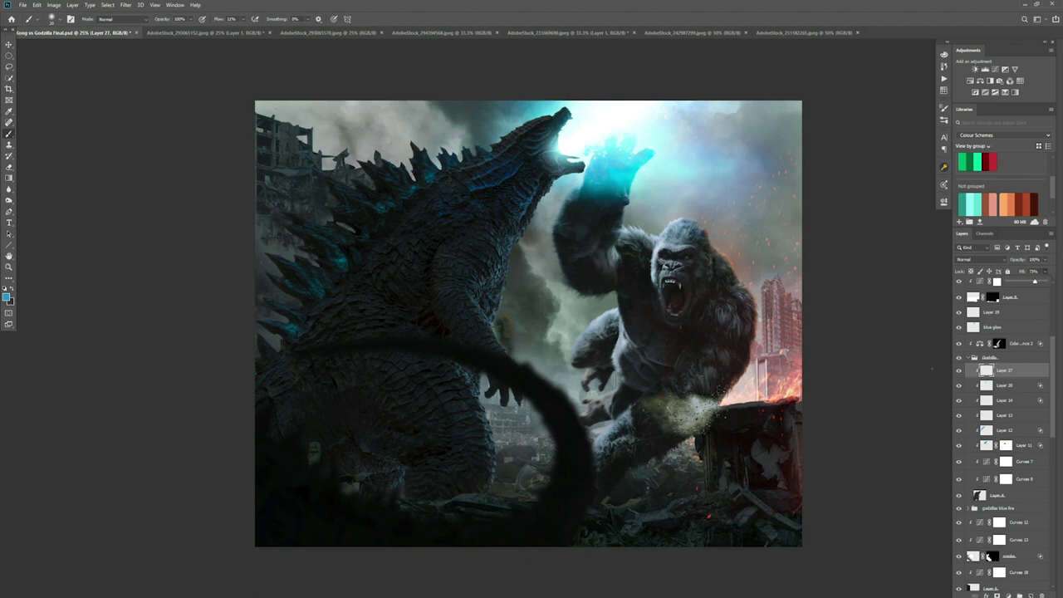
click(975, 357)
scroll(1005, 365, up, 5)
scroll(1012, 366, up, 3)
click(999, 287)
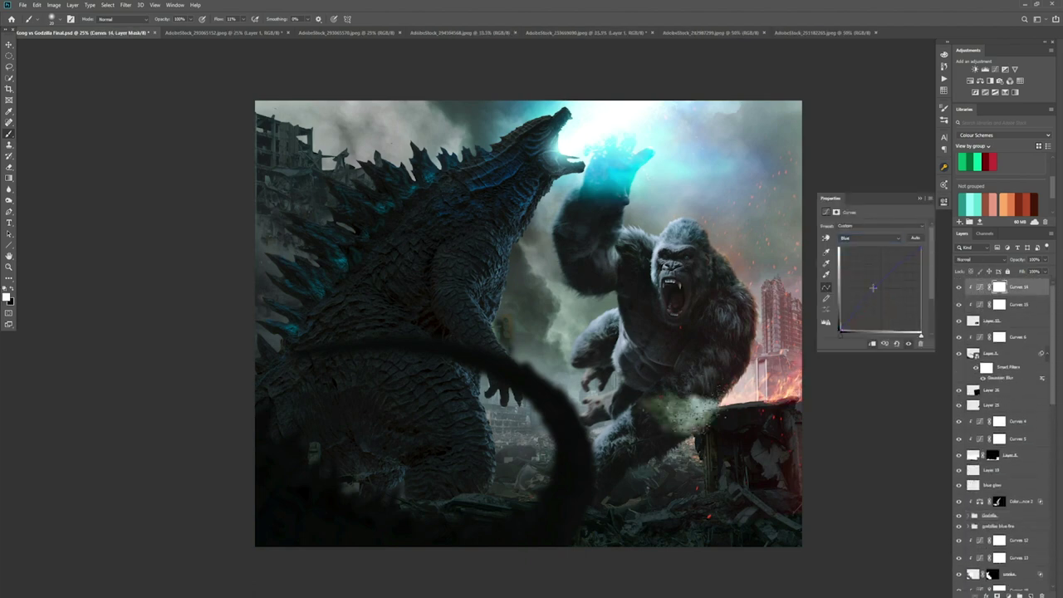
ctrl+click(548, 166)
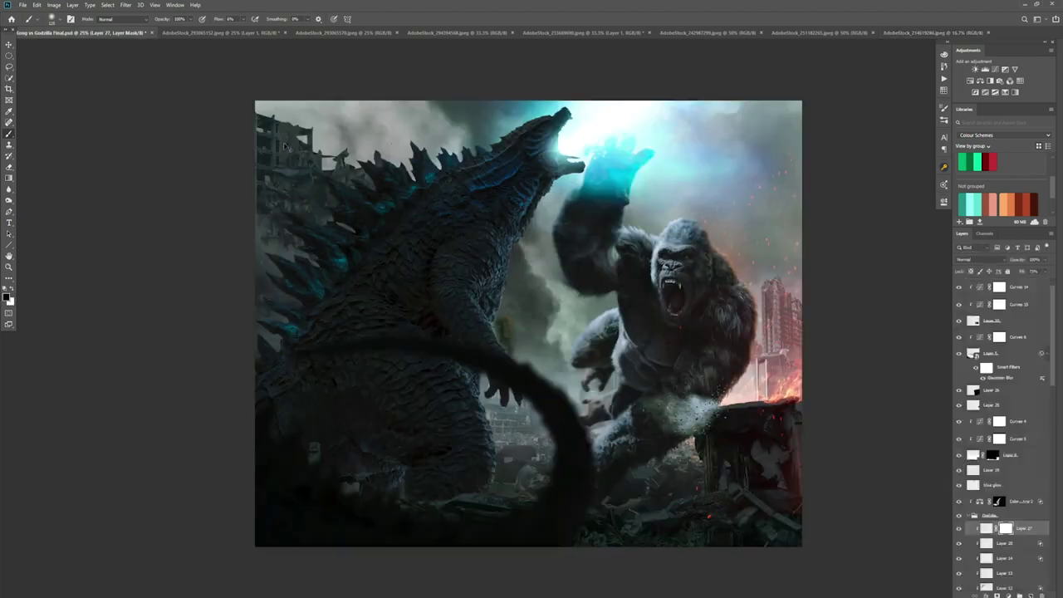
click(979, 259)
click(965, 332)
key(ctrl+t)
Position the cyan glow, mask it away near Godzilla's head, and lower its opacity to about 69%.
mouse_move(586, 124)
mouse_down()
mouse_move(441, 264)
mouse_move(582, 108)
mouse_up()
key(Return)
key(b)
right_click(315, 111)
click(55, 413)
mouse_move(493, 97)
mouse_down()
mouse_move(677, 104)
mouse_move(606, 224)
mouse_move(513, 169)
mouse_up()
drag(1046, 259, 1034, 271)
key(v)
drag(565, 137, 576, 131)
key(b)
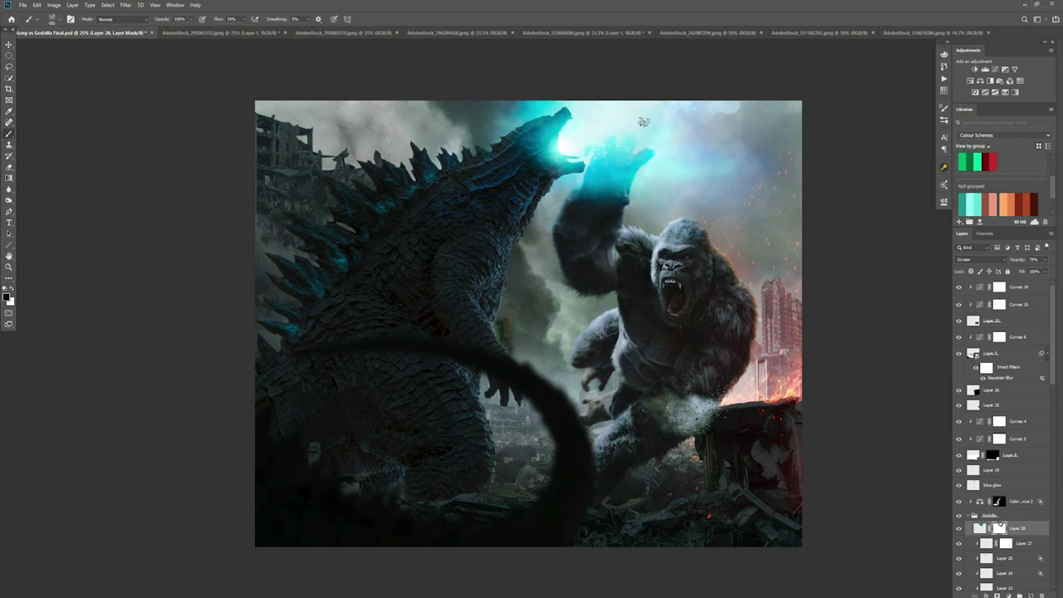
drag(1047, 259, 1030, 272)
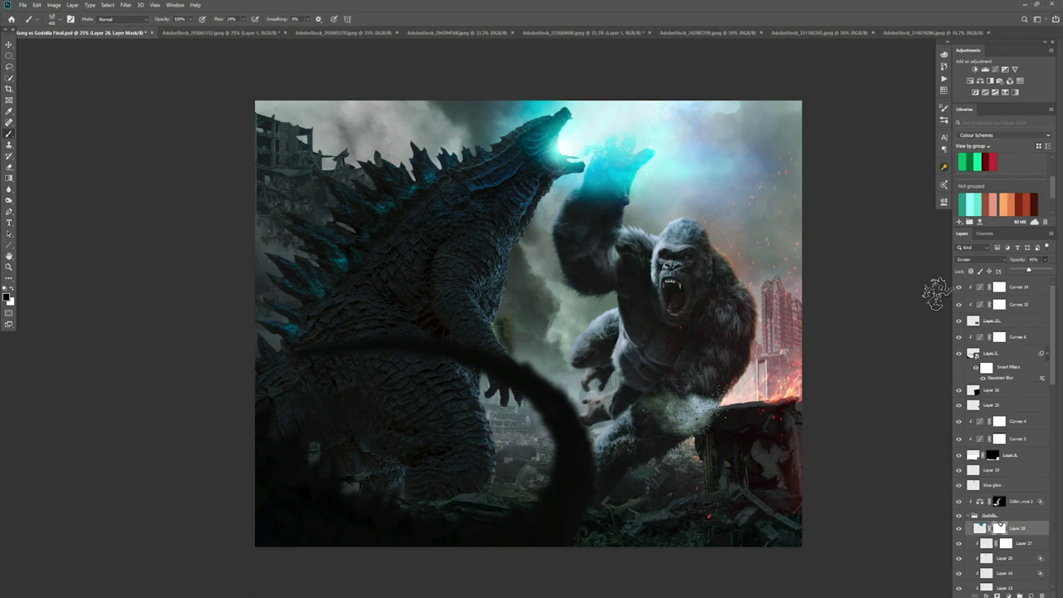
Darken the whole image with a Curves layer, masking the darkening off Kong's glowing hand.
key(ctrl+m)
drag(872, 274, 886, 299)
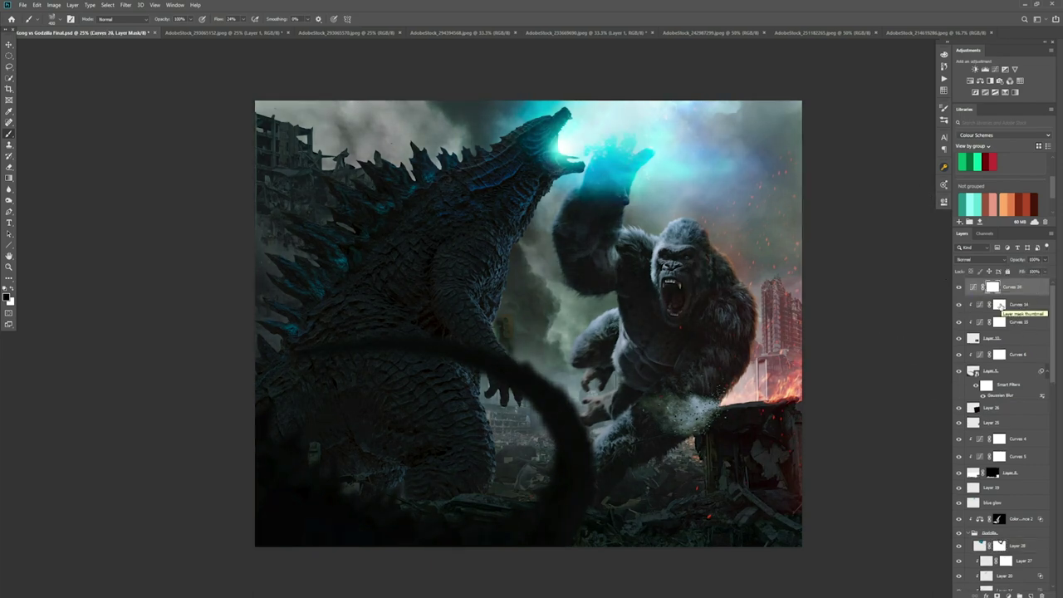
key(bracketright)
key(bracketright)
key(bracketright)
drag(589, 153, 631, 166)
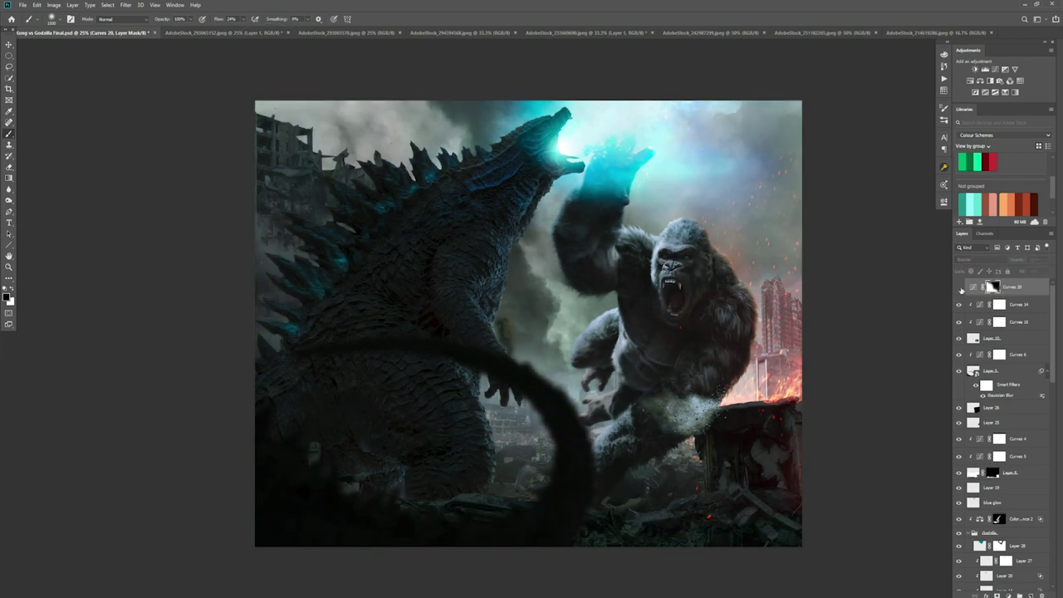
double_click(1036, 291)
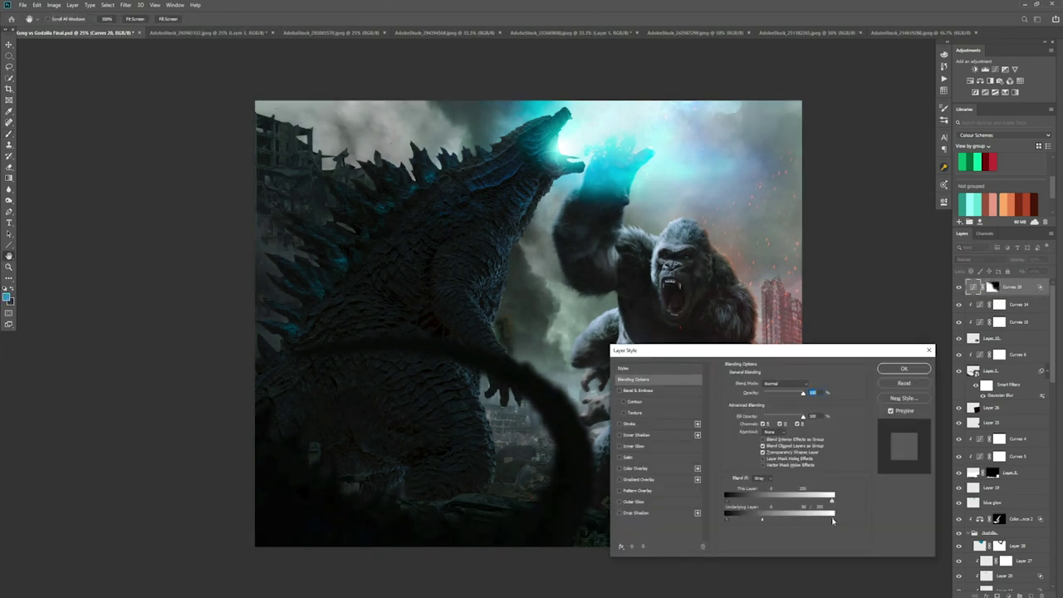
click(893, 374)
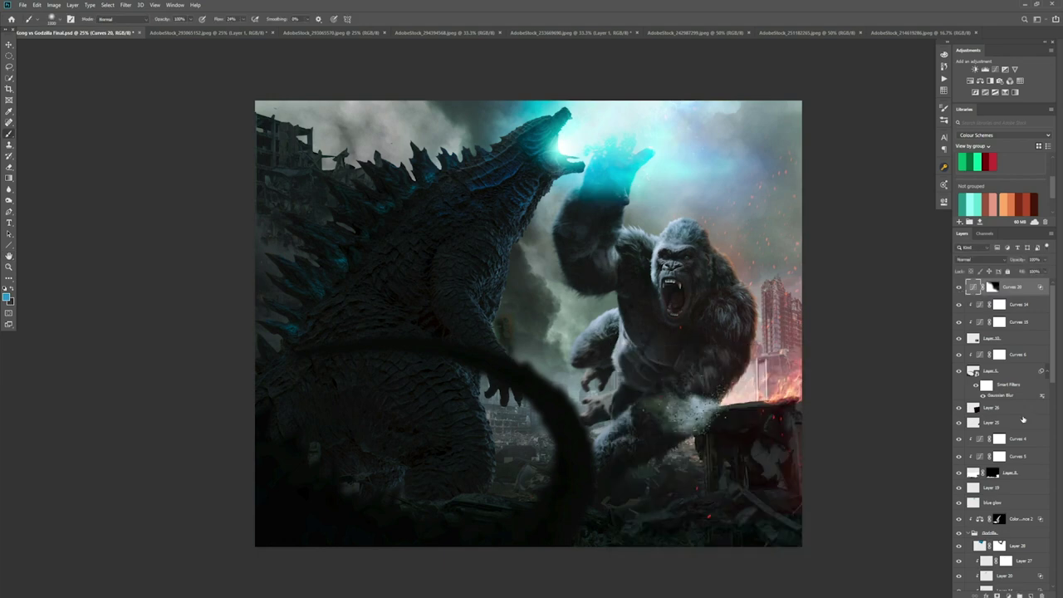
Apply a Gaussian Blur smart filter to Layer 10.
click(1007, 406)
click(126, 5)
click(145, 24)
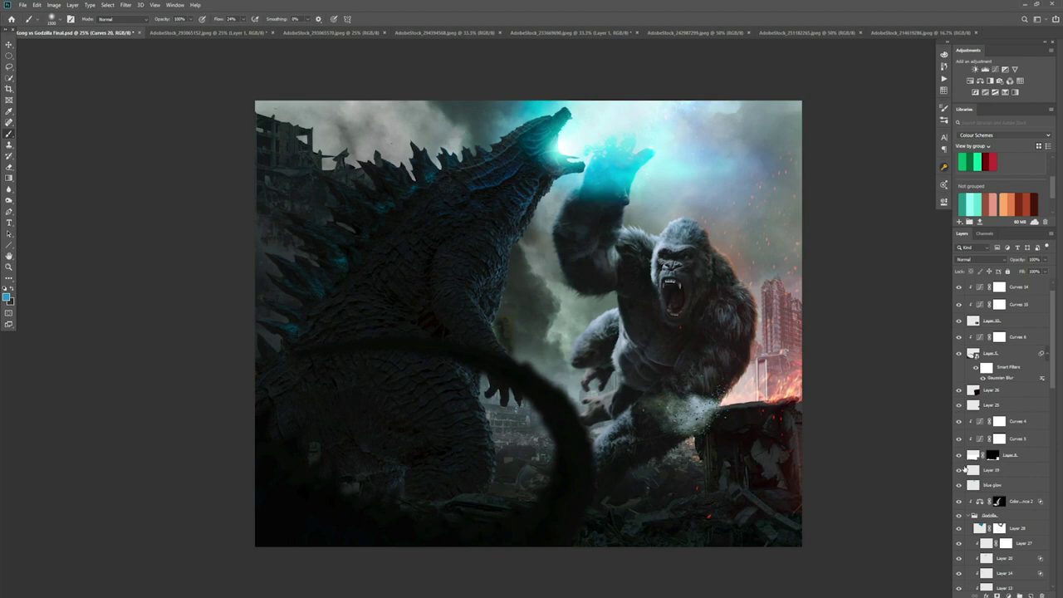
click(988, 338)
click(523, 228)
click(126, 4)
click(238, 124)
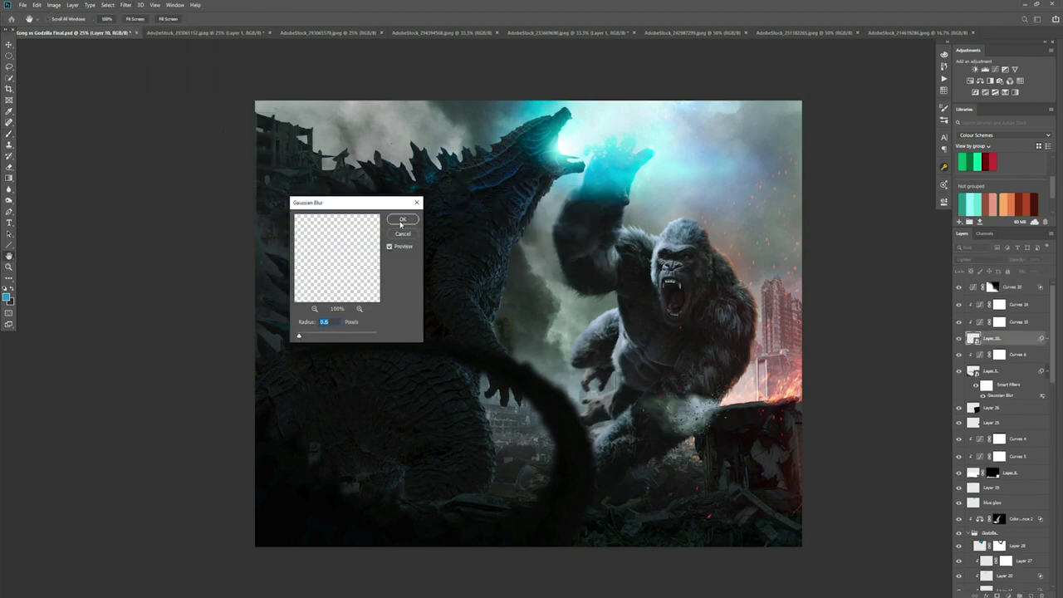
click(401, 221)
Add a Photo Filter adjustment above Hue/Saturation 2 with a cool blue tint colour.
scroll(990, 485, down, 10)
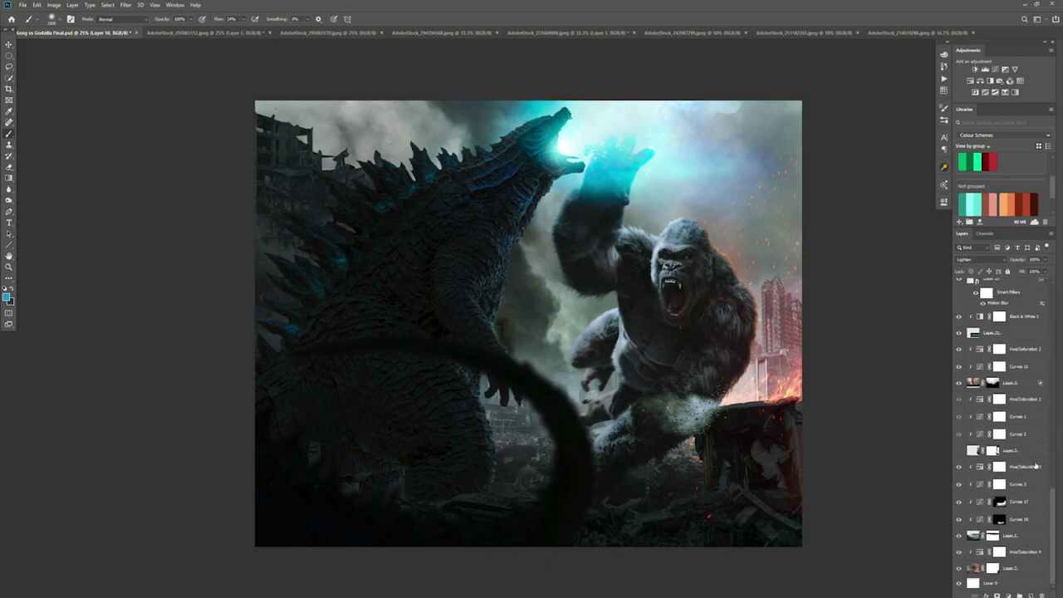
drag(1034, 465, 1017, 358)
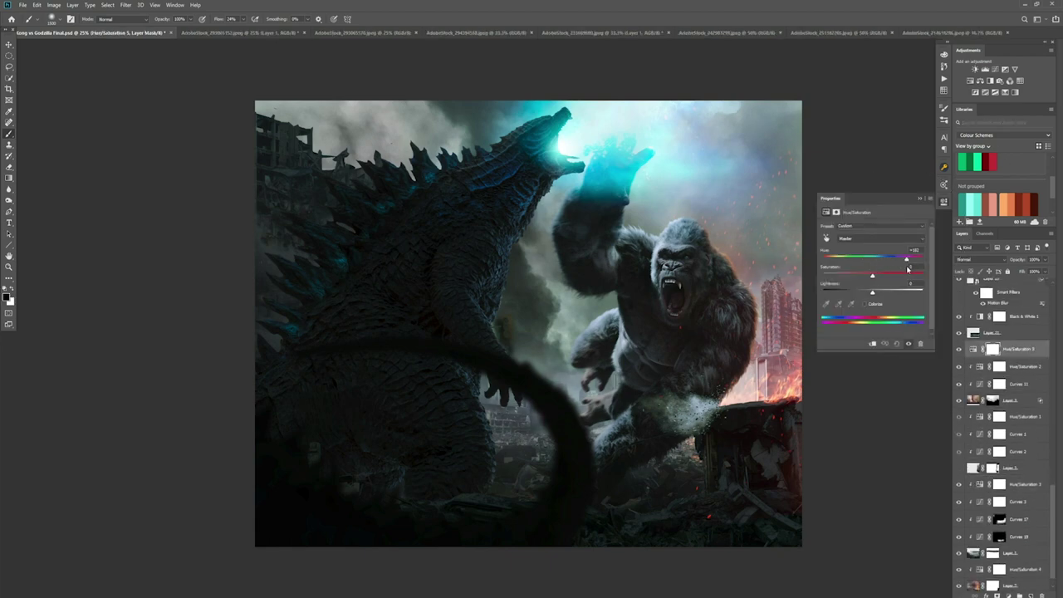
click(848, 239)
click(180, 427)
click(266, 459)
click(340, 406)
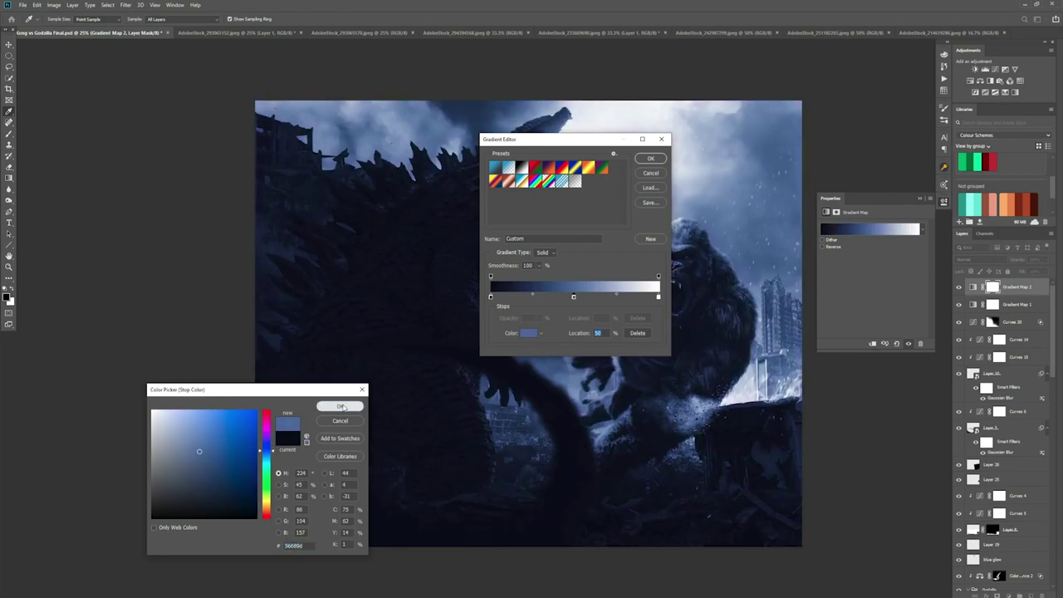
Review the grade by toggling Gradient Map 2 and inspecting Hue/Saturation 2, Curves 11 and Curves 21.
click(959, 287)
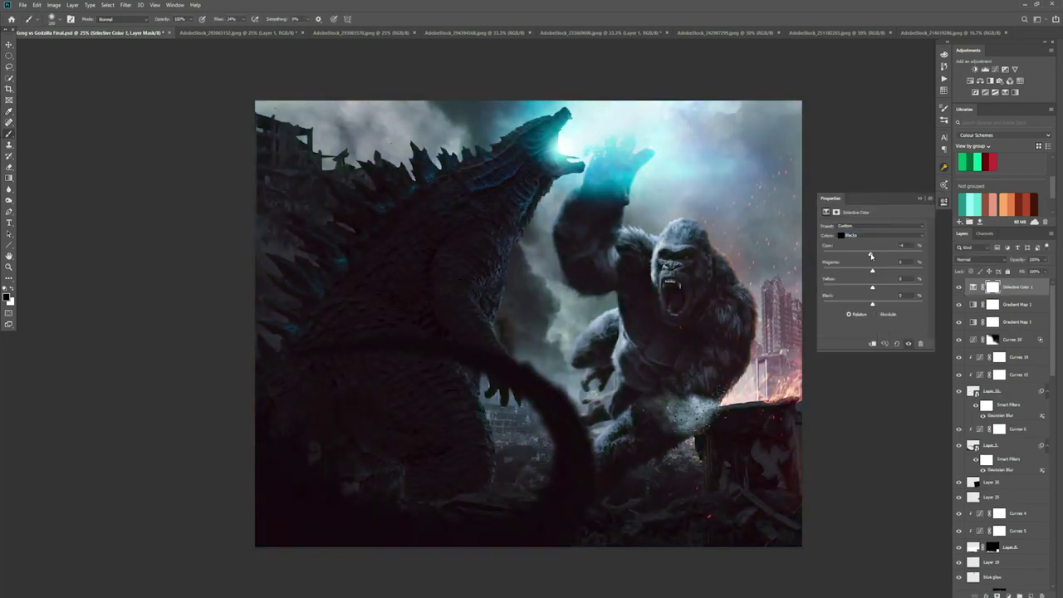
click(887, 282)
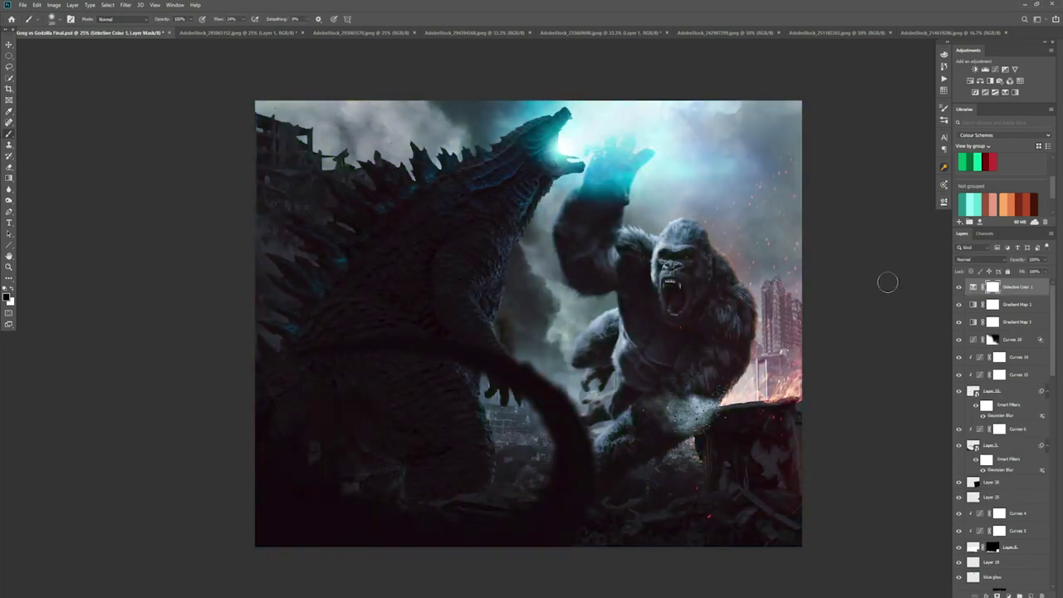
scroll(1005, 415, down, 3)
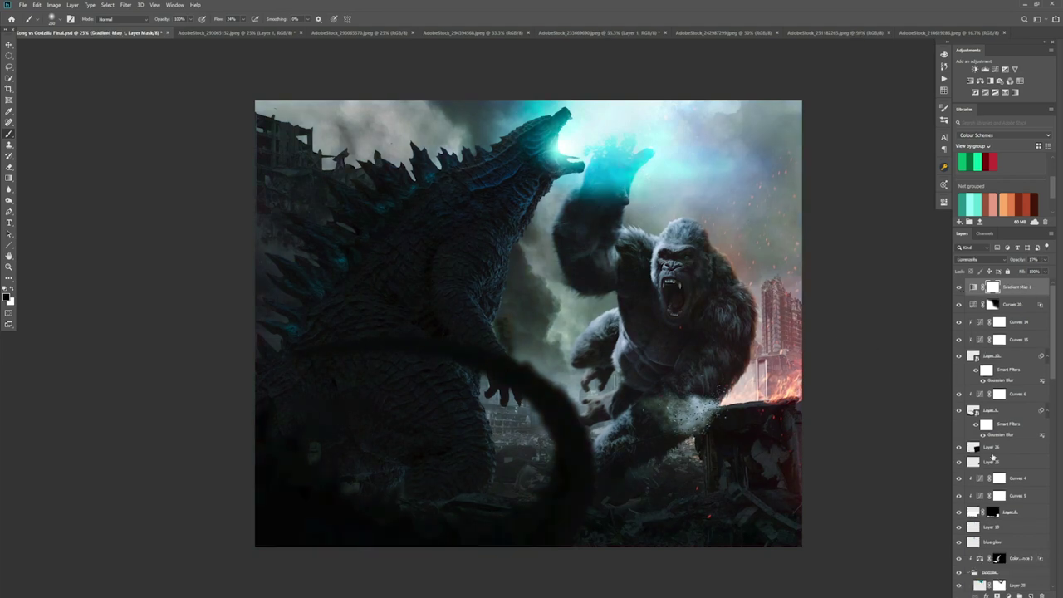
scroll(1005, 415, down, 3)
scroll(1005, 415, down, 3)
double_click(999, 471)
click(1029, 493)
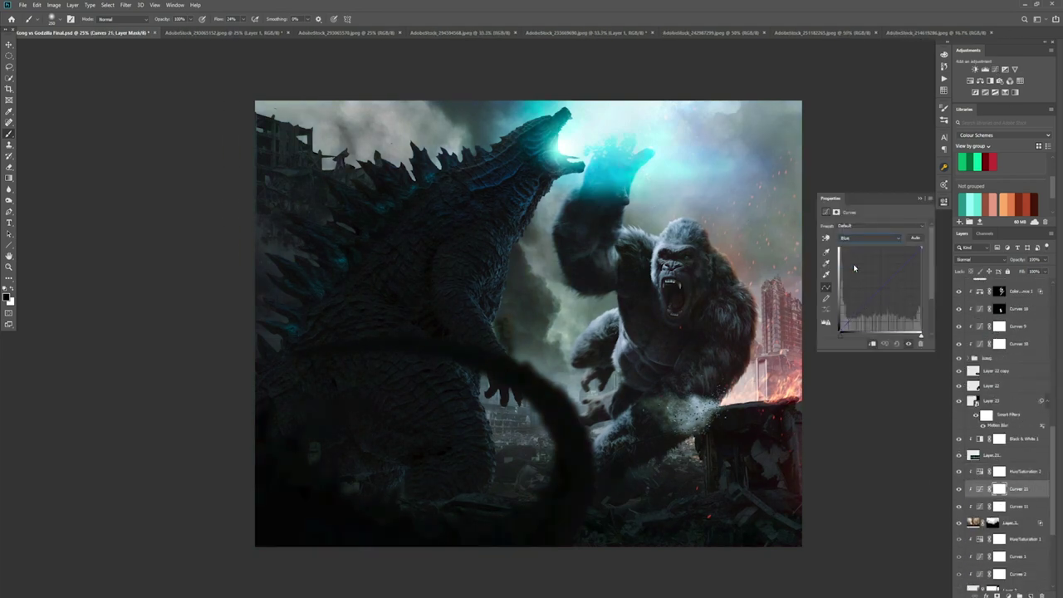
scroll(959, 505, down, 3)
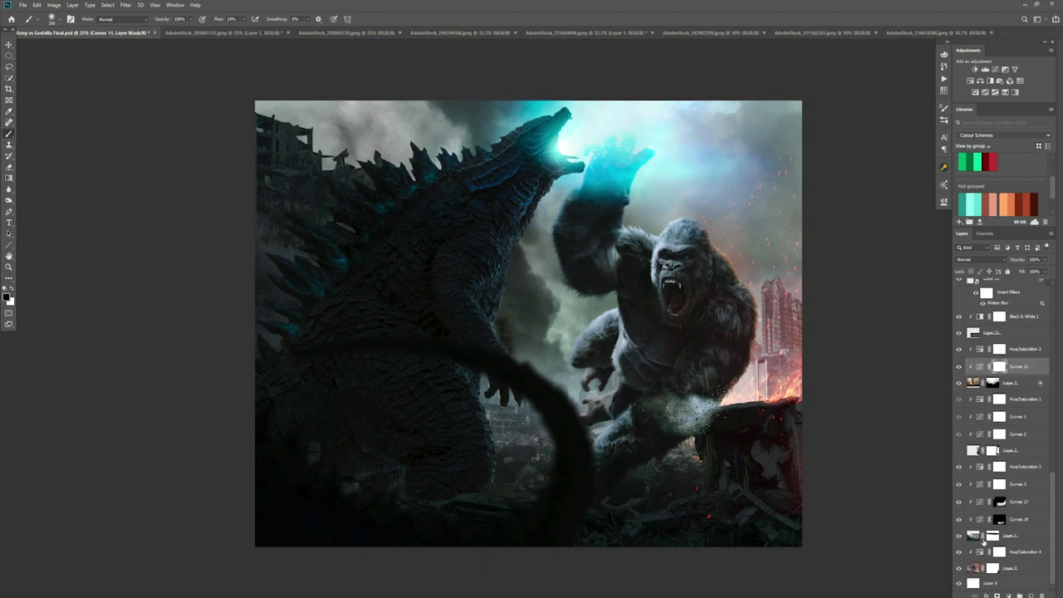
double_click(999, 569)
key(alt+5)
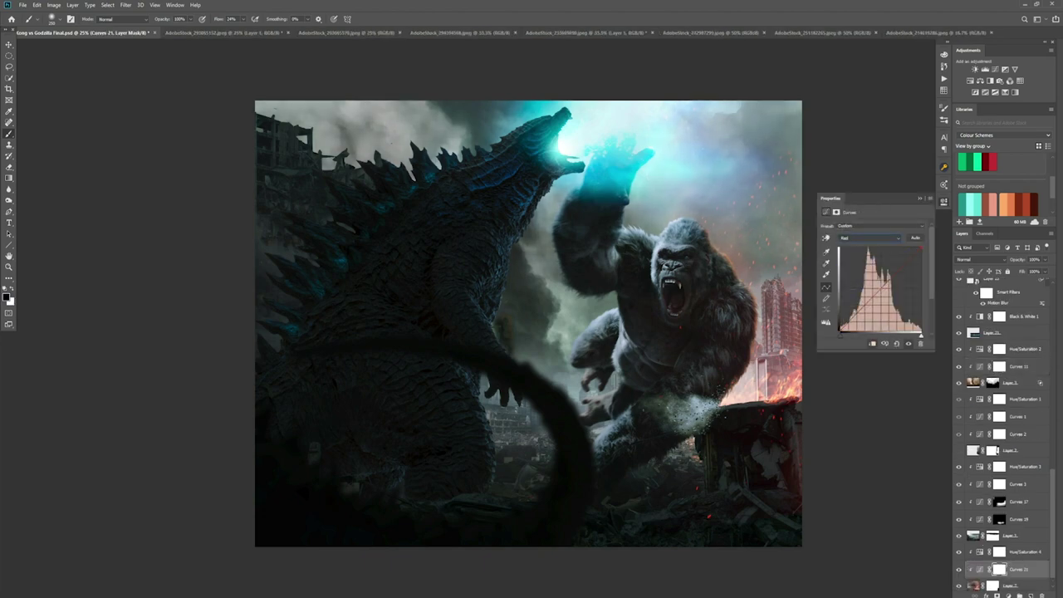
click(943, 201)
scroll(961, 567, down, 1)
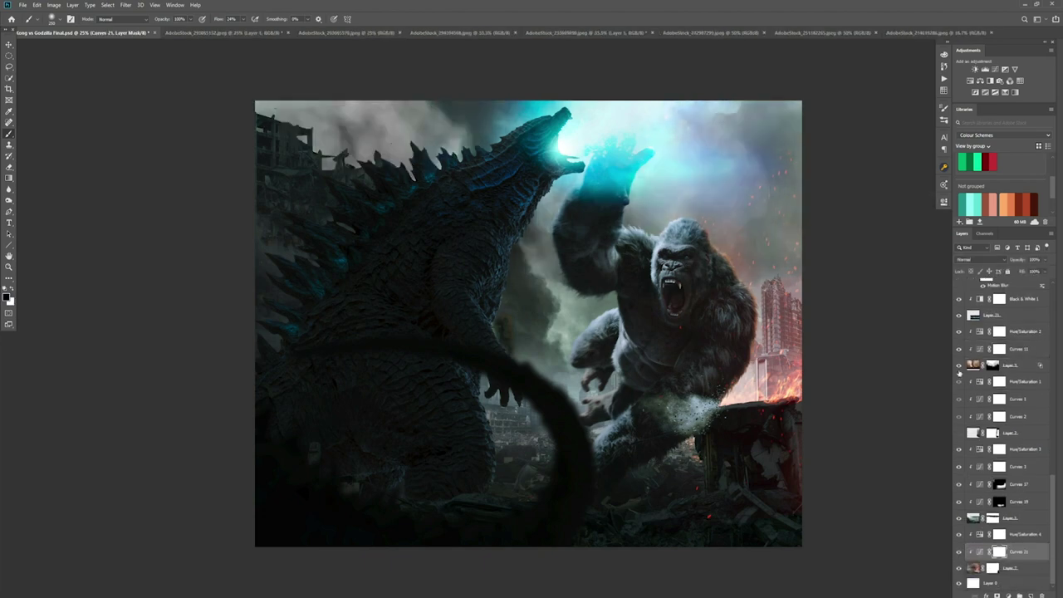
Add a Black & White adjustment layer at 40% opacity.
key(ctrl+z)
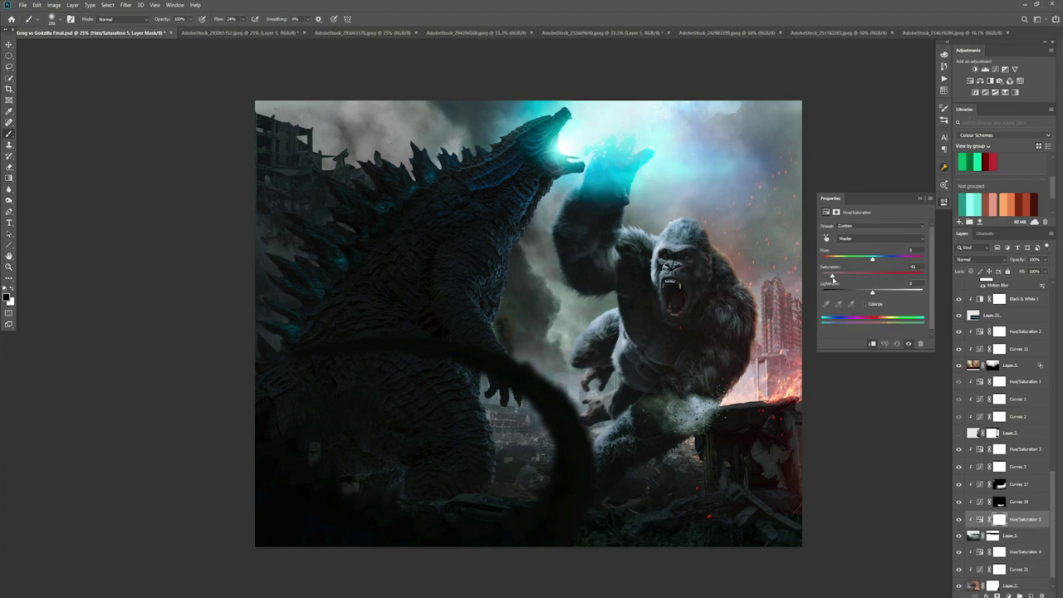
key(ctrl+z)
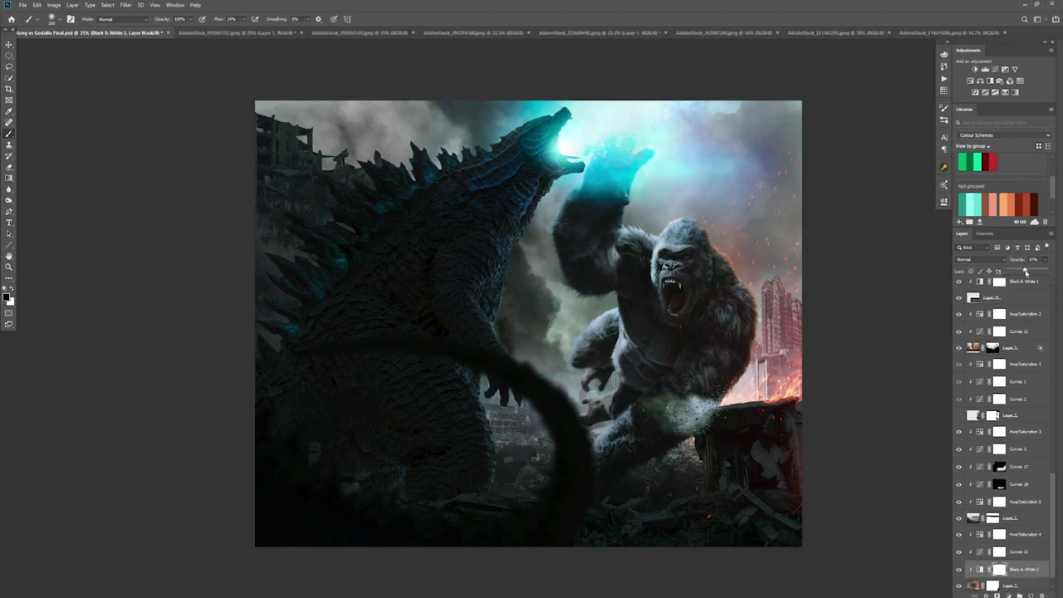
drag(1026, 272, 1021, 272)
scroll(969, 489, down, 1)
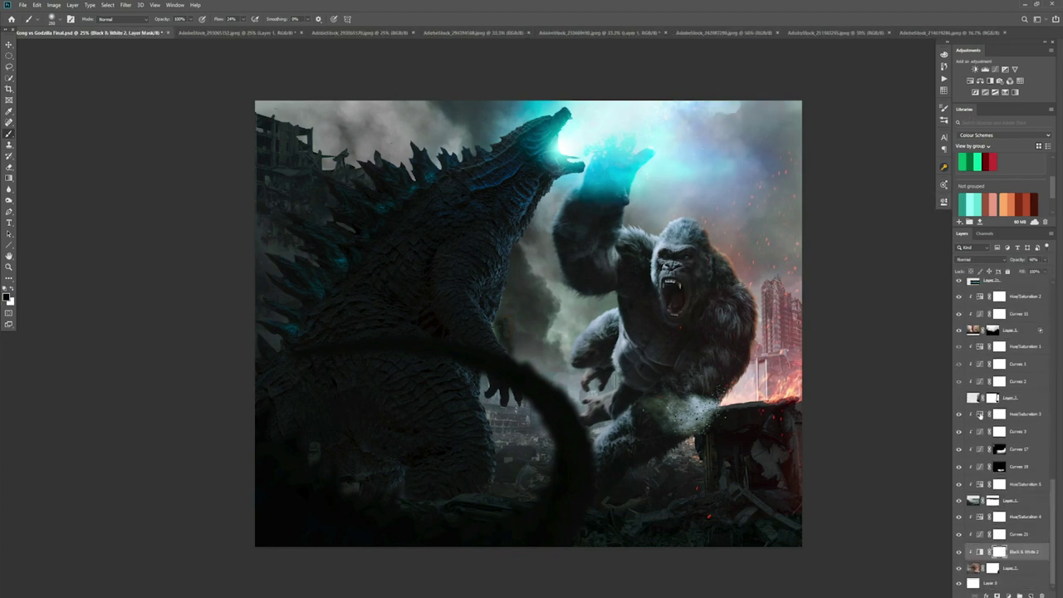
key(ctrl+z)
key(ctrl+z)
key(ctrl+z)
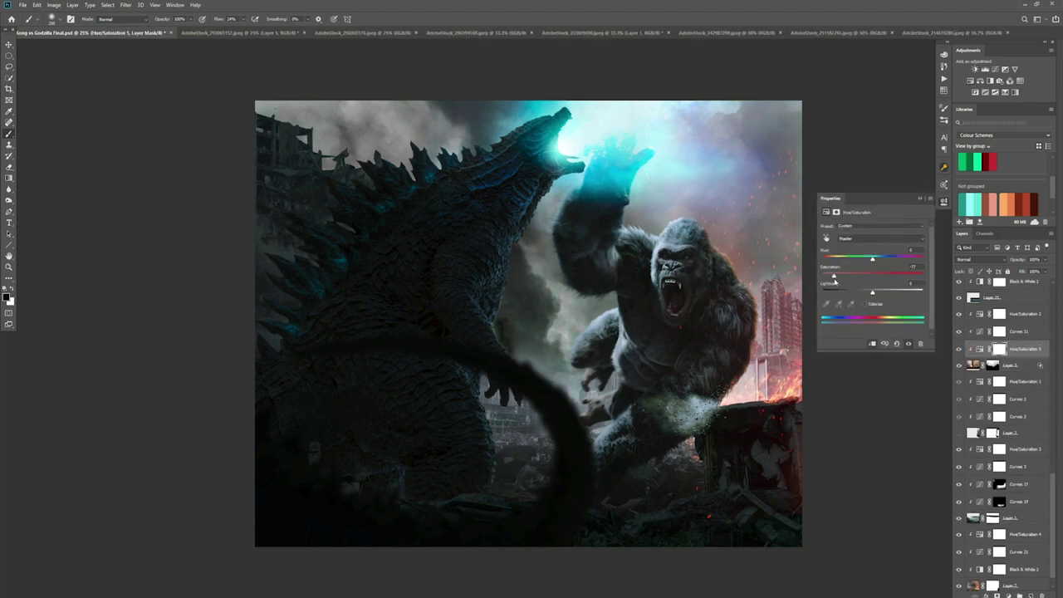
key(ctrl+z)
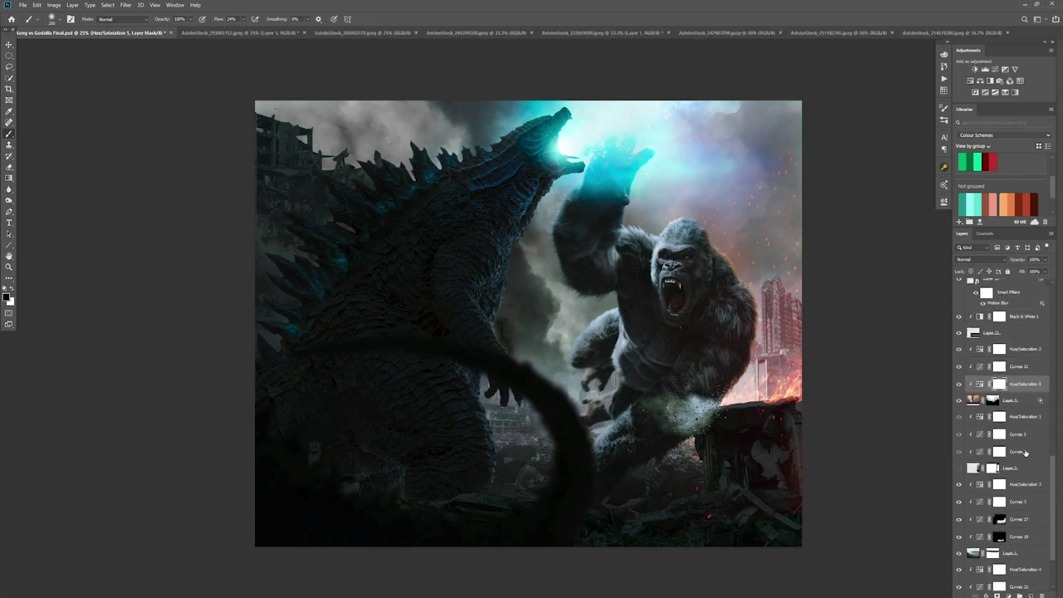
scroll(996, 496, up, 1)
scroll(997, 496, up, 10)
Add Gradient Map 2 above Gradient Map 1 with a blue middle stop, then target Layer 26's mask.
click(956, 288)
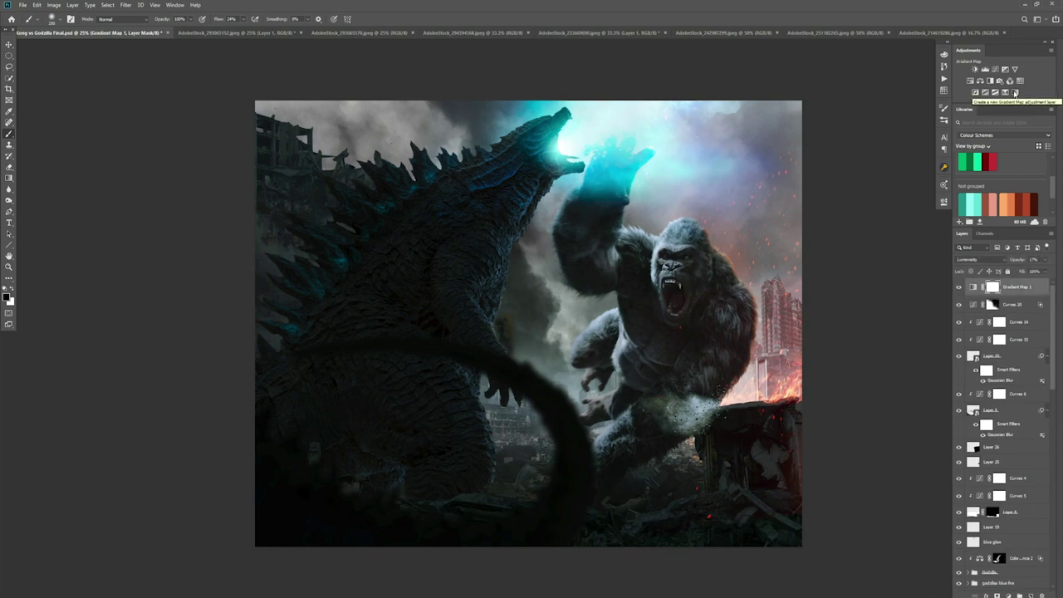
click(1015, 93)
click(870, 229)
double_click(491, 297)
click(202, 504)
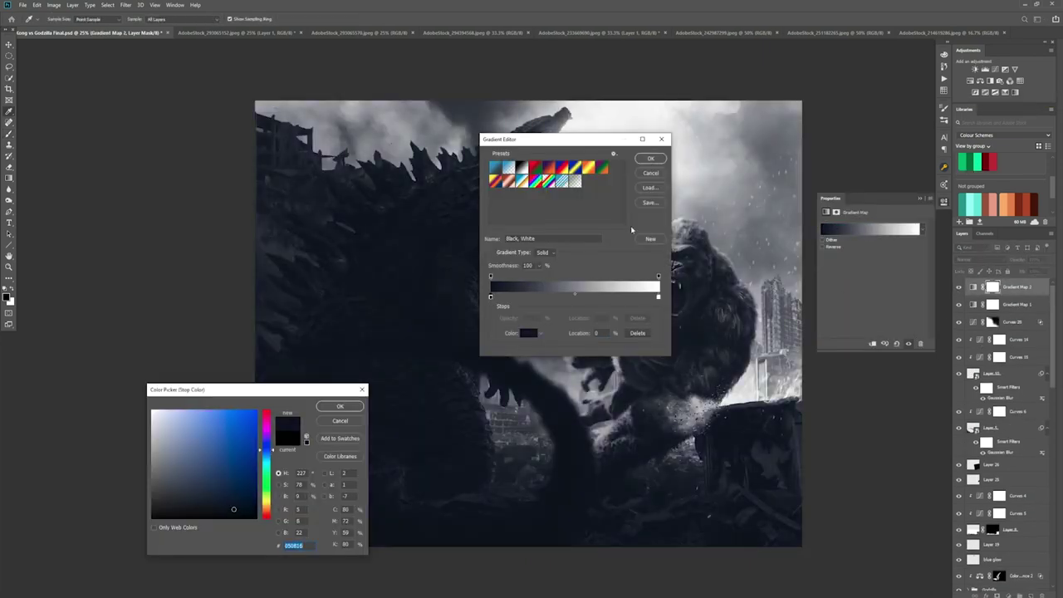
click(340, 406)
click(569, 296)
double_click(570, 296)
click(190, 460)
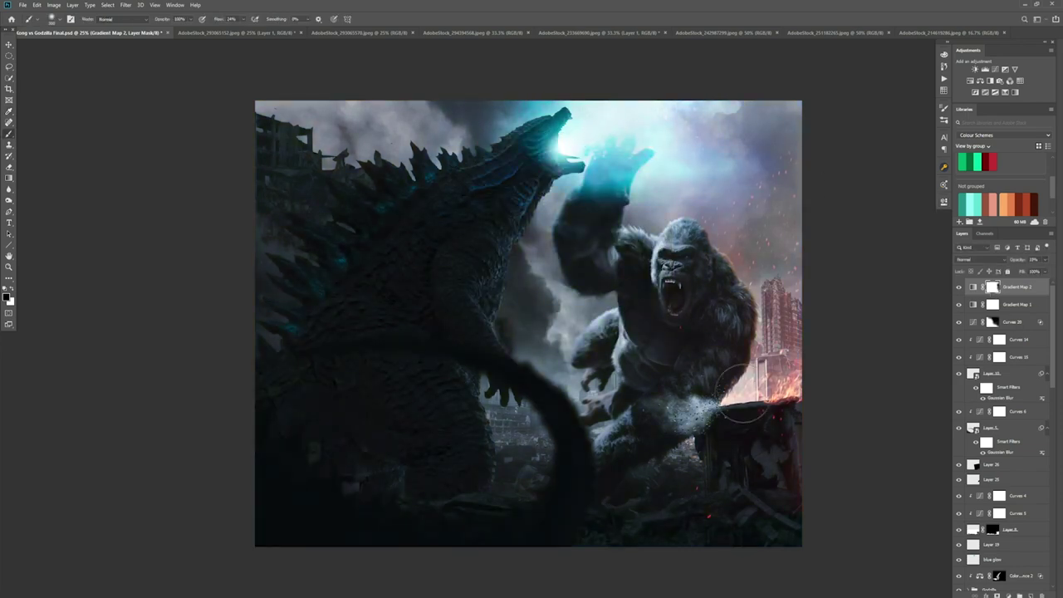
scroll(1001, 432, down, 3)
click(992, 306)
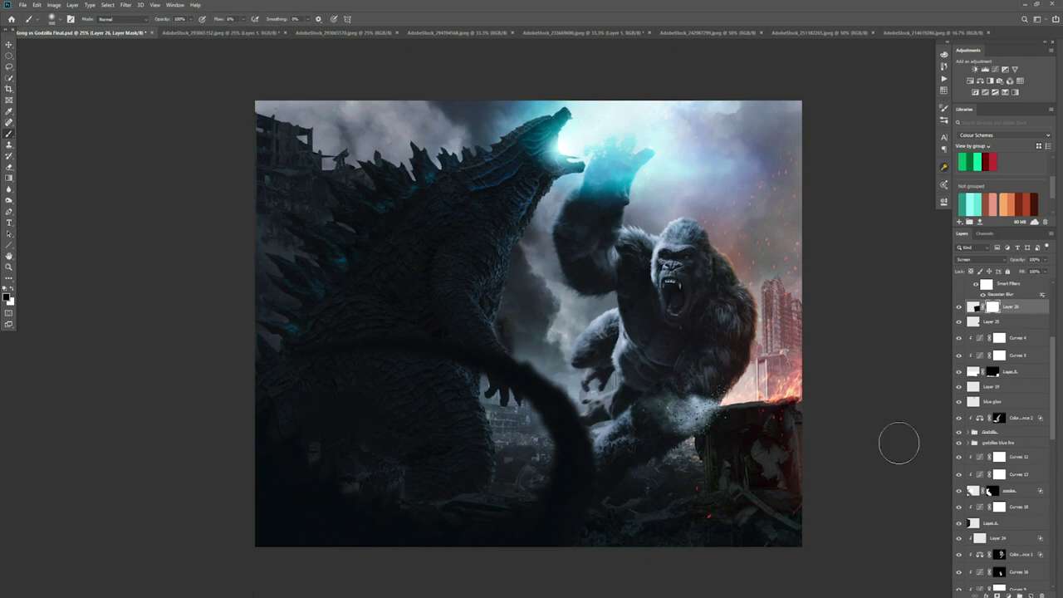
Set Layer 29, the glow layer below Layer 26, to Linear Dodge (Add) blend mode.
scroll(1001, 415, up, 2)
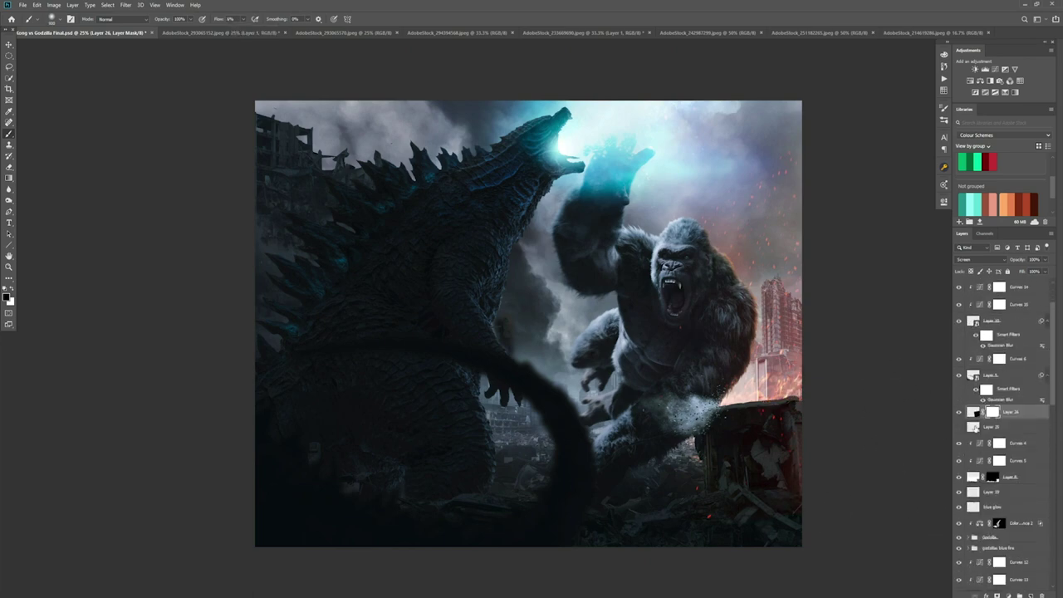
click(997, 426)
click(994, 259)
click(976, 336)
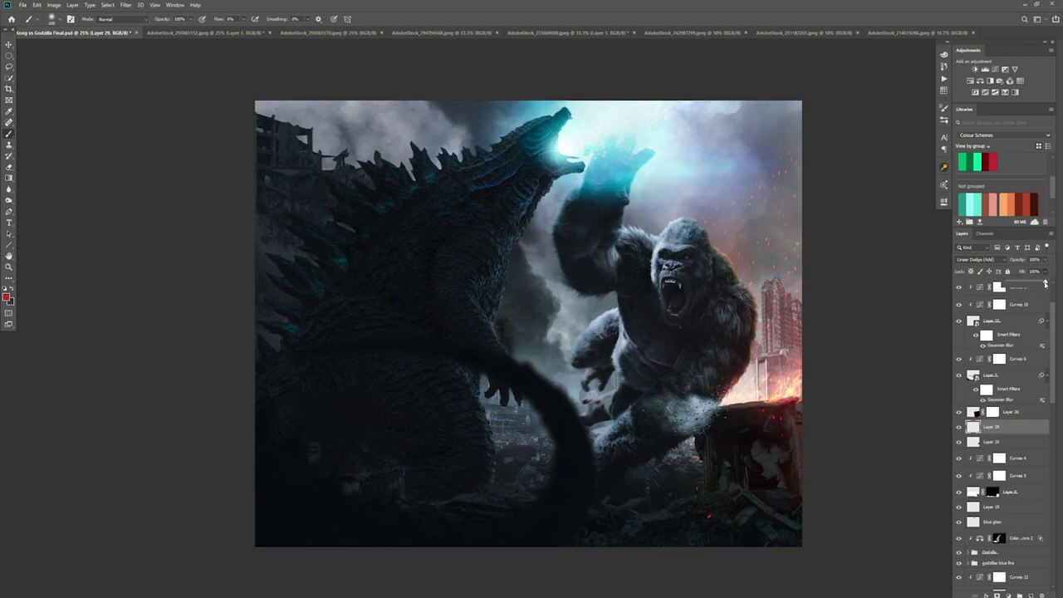
Add Layer 30 with a warm peach foreground colour, then save the document.
click(1030, 595)
click(7, 297)
key(Return)
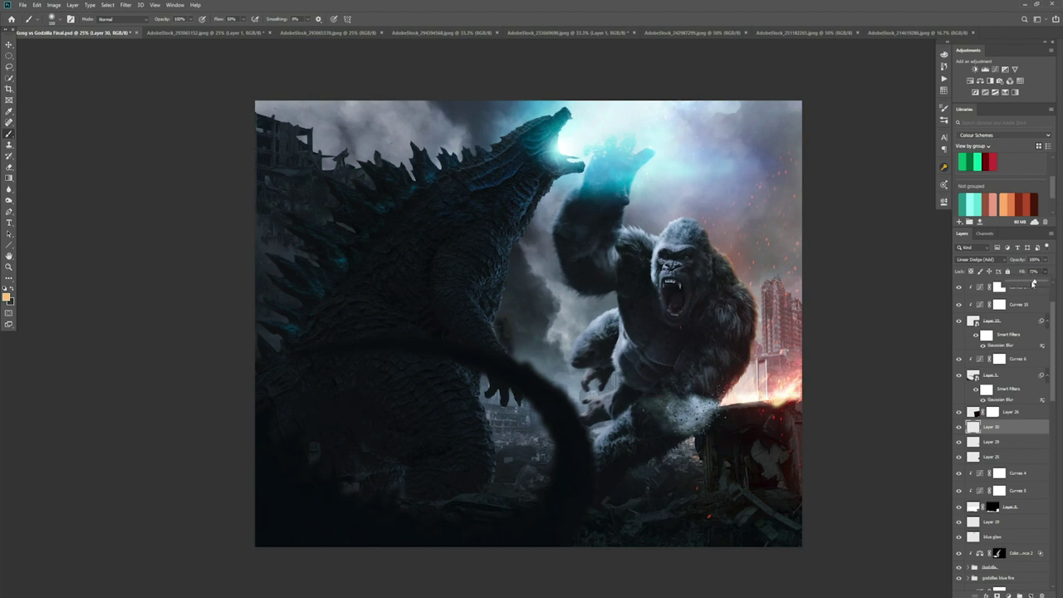
key(ctrl+s)
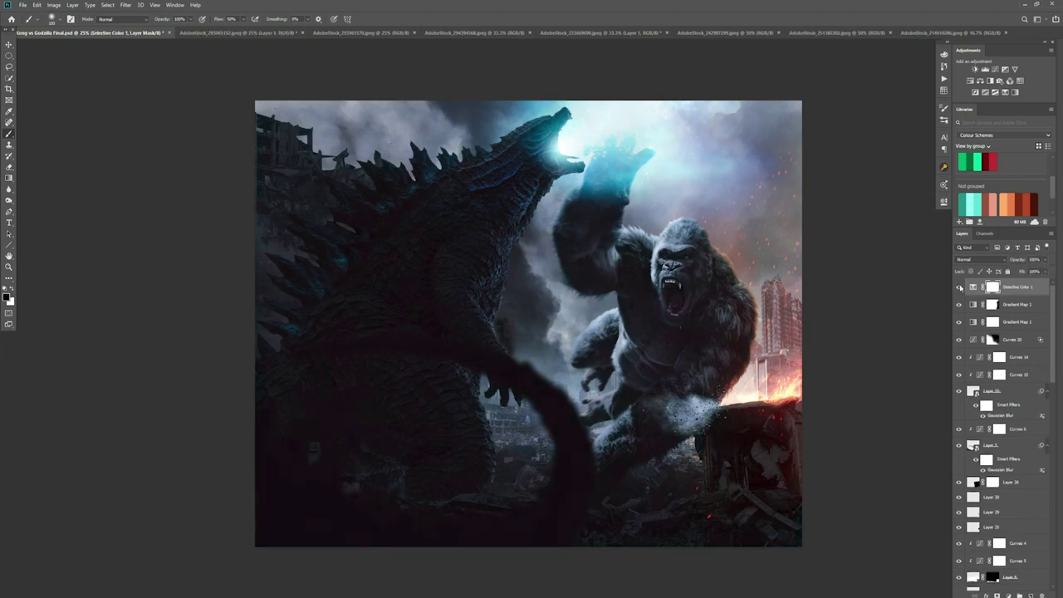
key(ctrl+s)
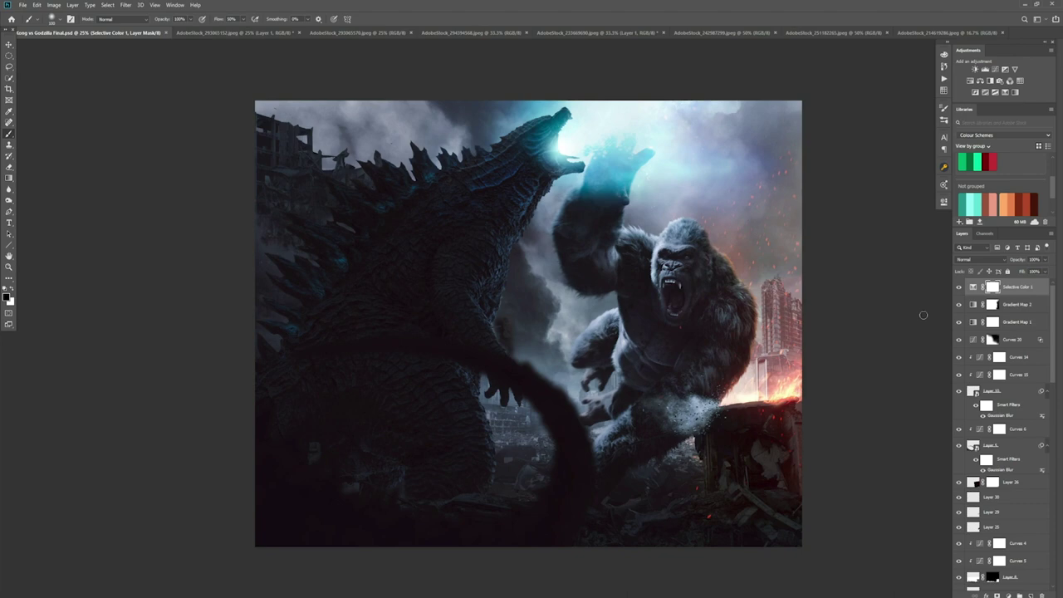
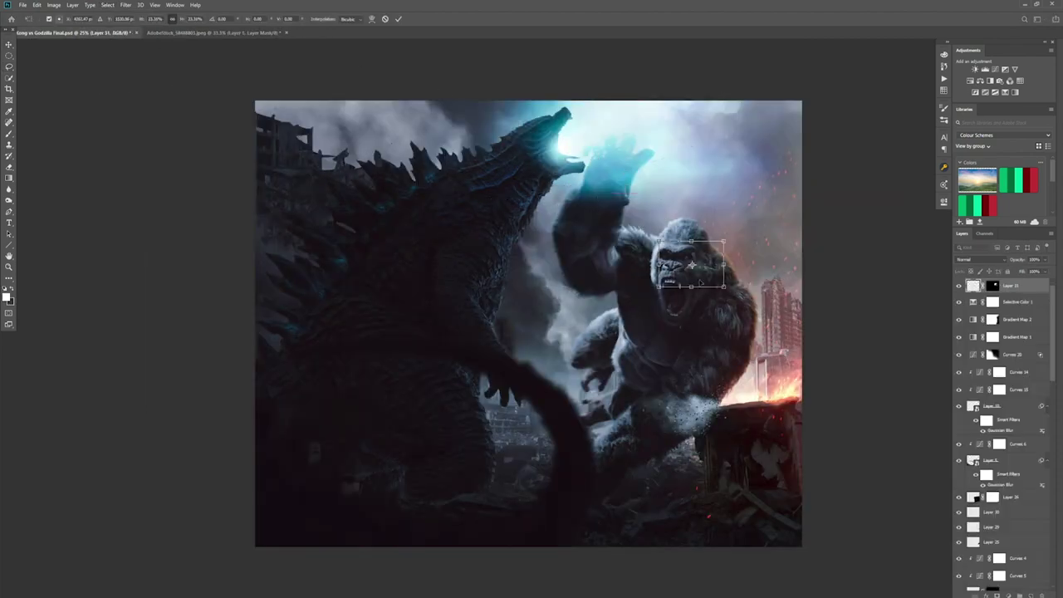
Move the helicopter into the sky right of Kong and place Layer 31 below Layer 22.
drag(700, 283, 781, 192)
key(Return)
drag(1009, 285, 991, 444)
key(b)
Free Transform the helicopter slightly lower and dismiss the rasterize error.
key(ctrl+backslash)
key(ctrl+t)
drag(772, 174, 777, 208)
key(Return)
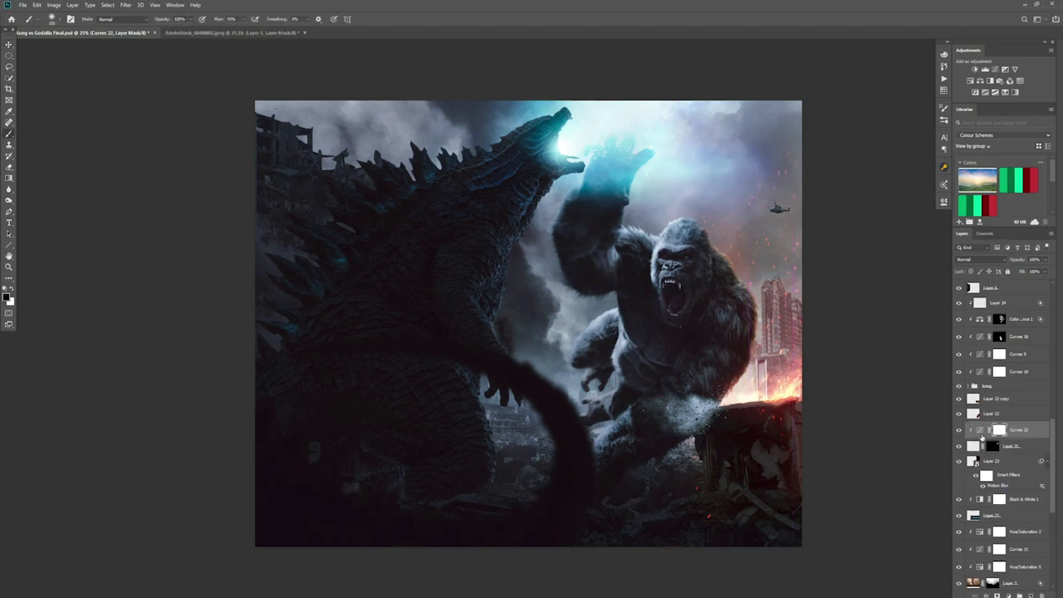
click(524, 226)
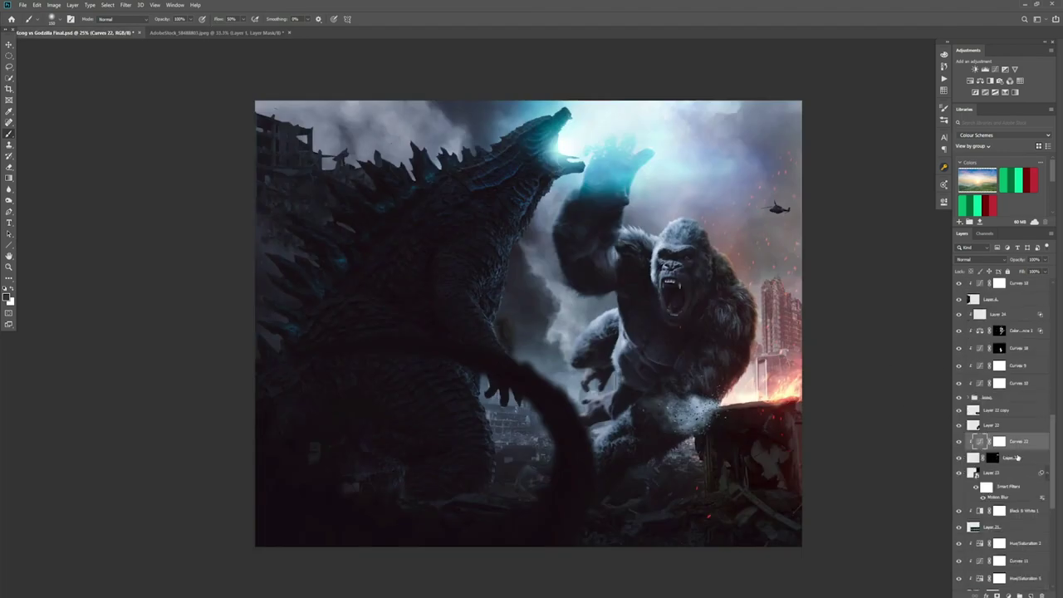
Lower the helicopter layer Layer 31's opacity to 73%.
click(920, 198)
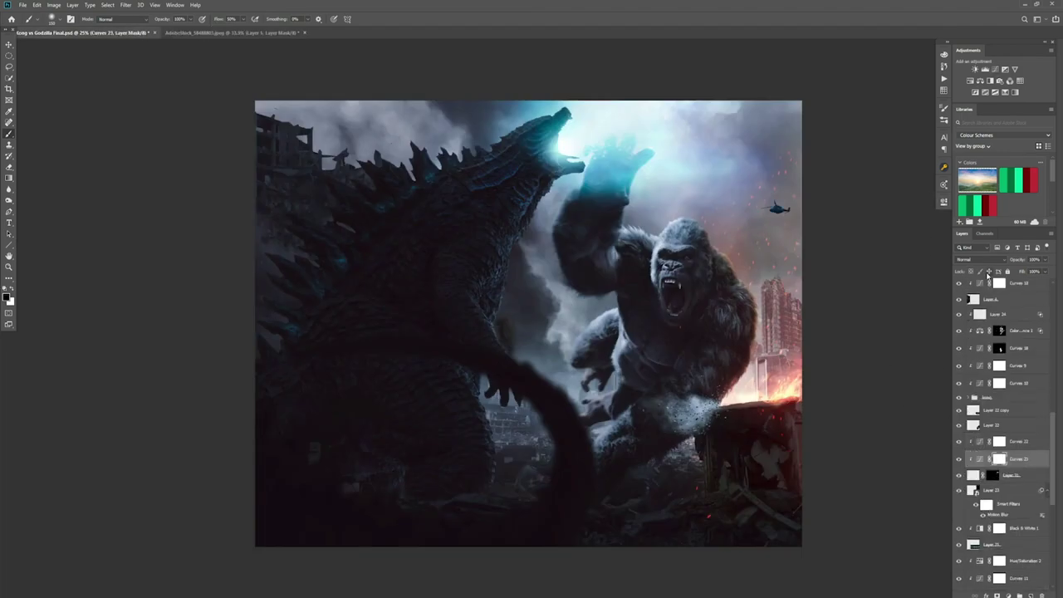
key(alt+bracketleft)
drag(1045, 259, 1033, 273)
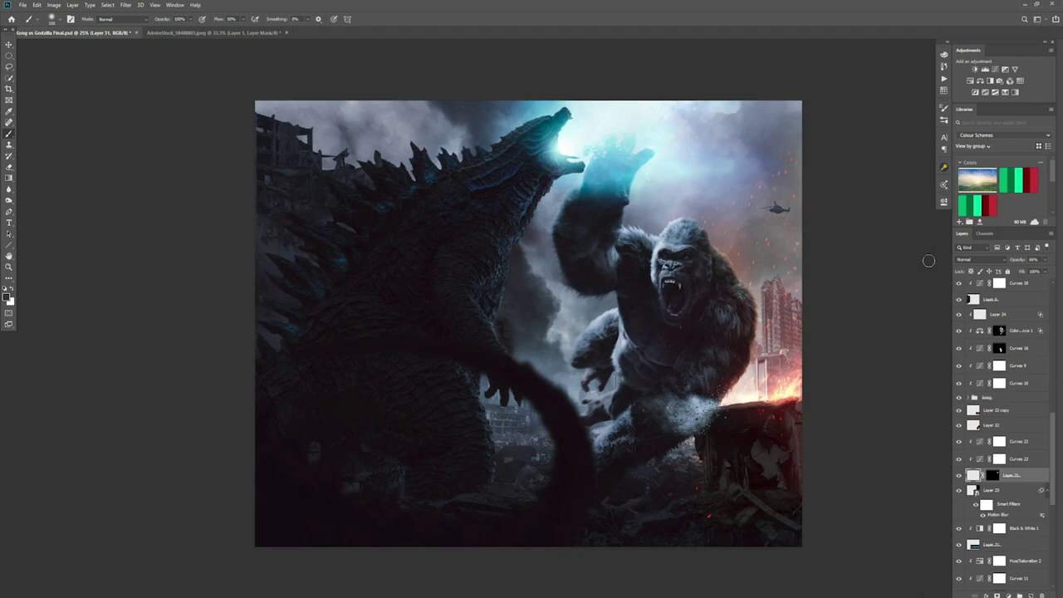
key(ctrl+plus)
key(ctrl+plus)
key(ctrl+plus)
Delete Layer 31's mask and lasso the rotor blade onto its own Layer 32.
right_click(992, 474)
click(955, 486)
key(l)
mouse_move(599, 261)
mouse_down()
mouse_move(649, 271)
mouse_move(702, 233)
mouse_up()
key(ctrl+j)
Rotate the rotor blade on Layer 32 to line up with the hub.
key(ctrl+t)
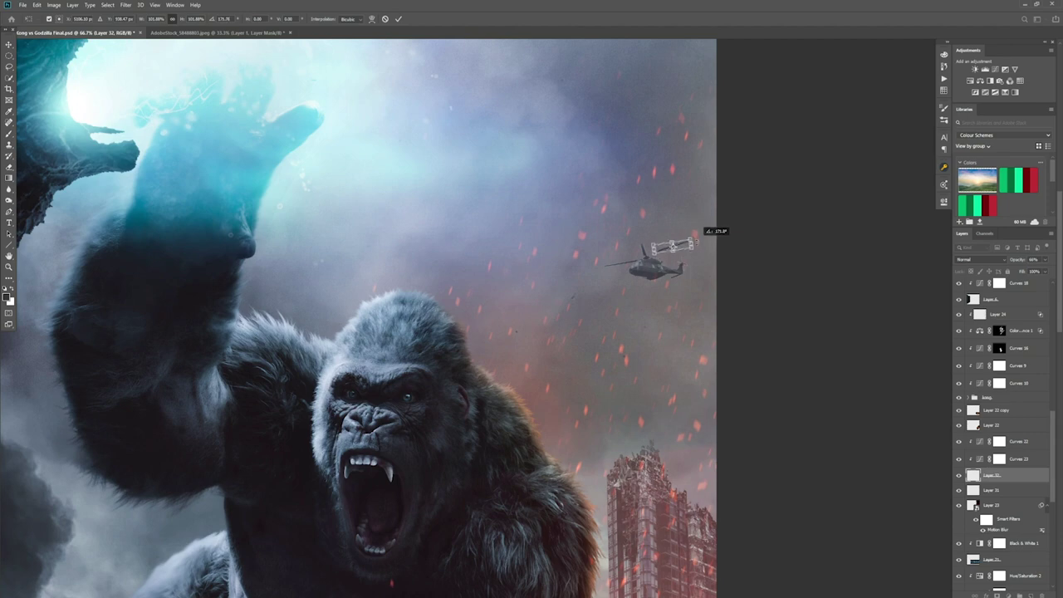
key(ctrl+plus)
key(ctrl+plus)
key(ctrl+plus)
scroll(494, 418, right, 3)
drag(664, 274, 529, 312)
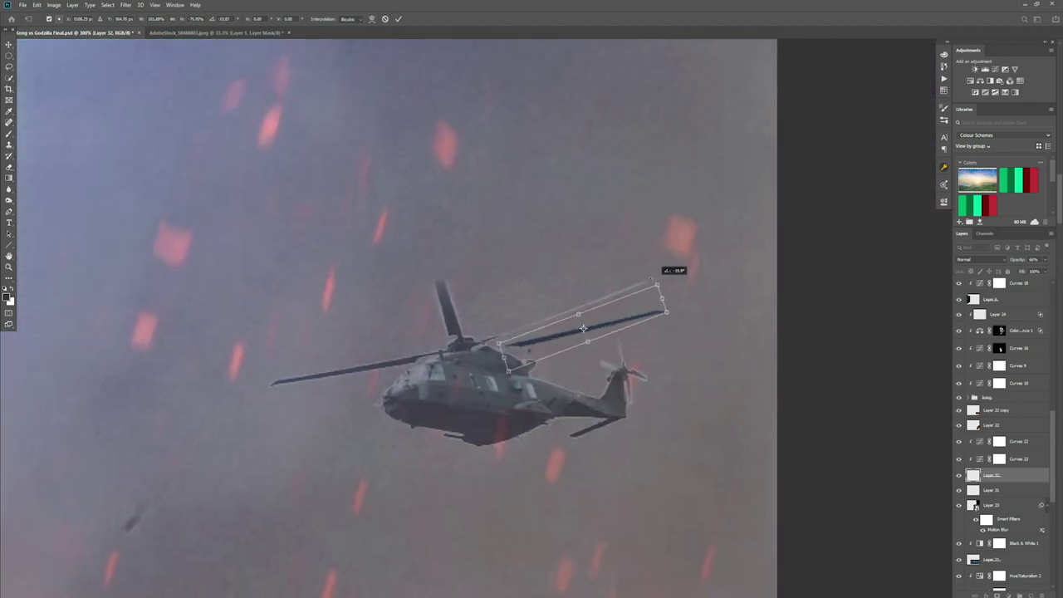
key(Return)
Load the helicopter outline as a selection and copy Curves 22 and 23 onto the rotor layer.
click(981, 492)
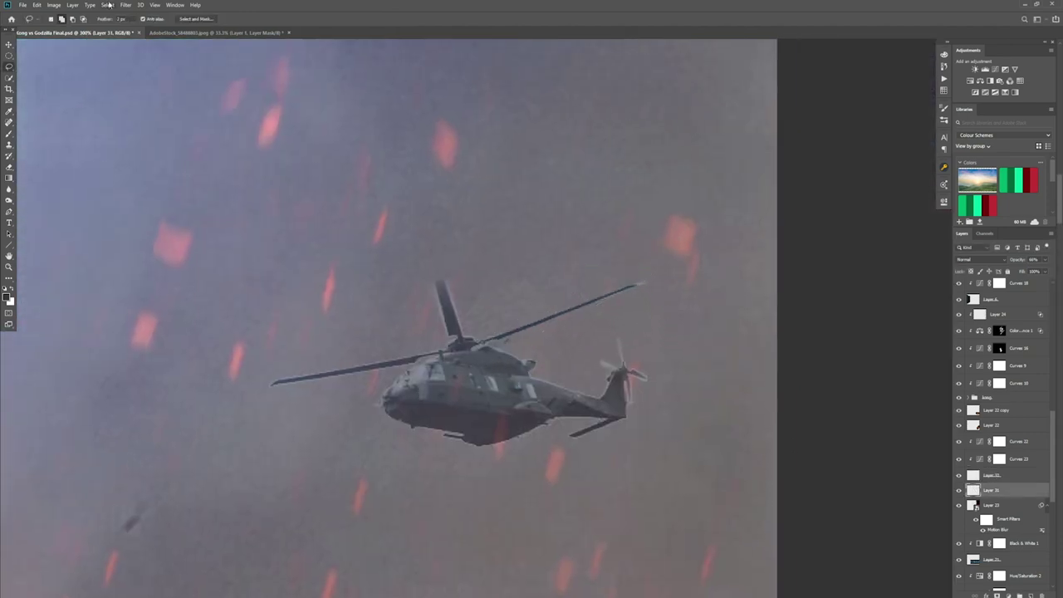
click(107, 5)
click(208, 142)
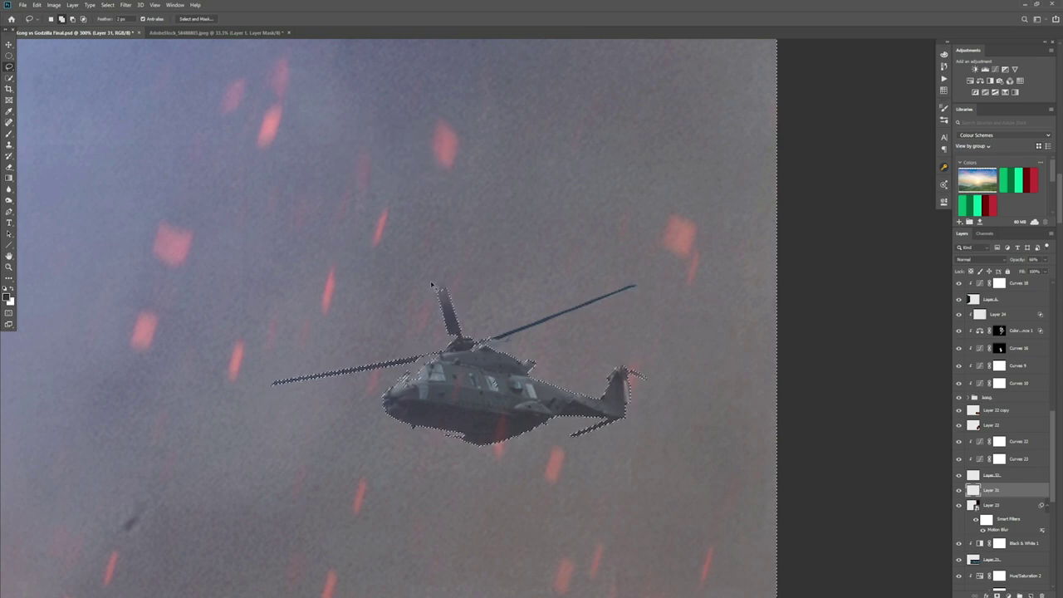
click(997, 475)
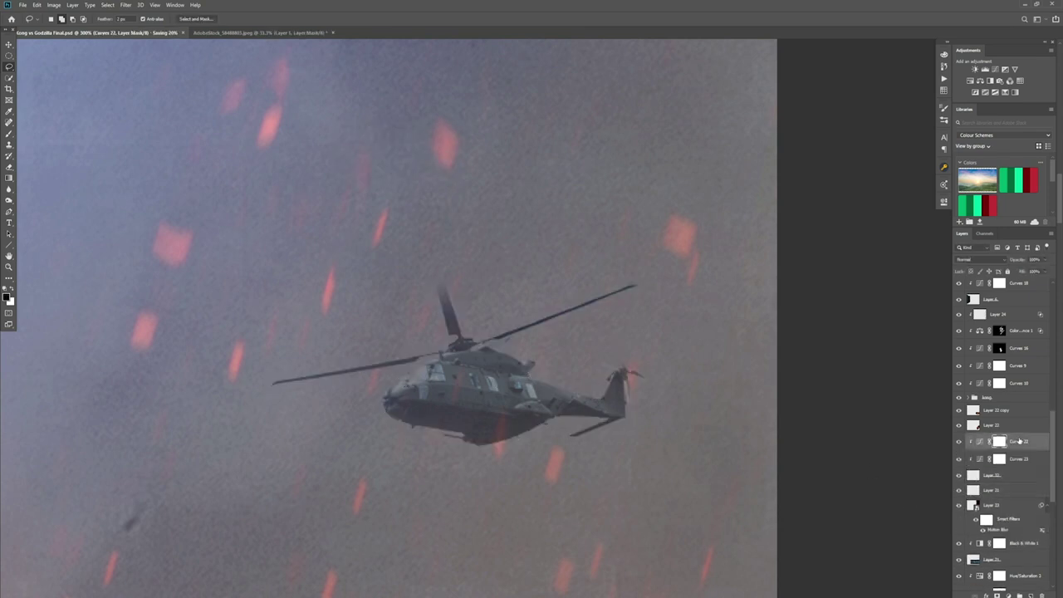
drag(1009, 458, 973, 493)
key(ctrl+0)
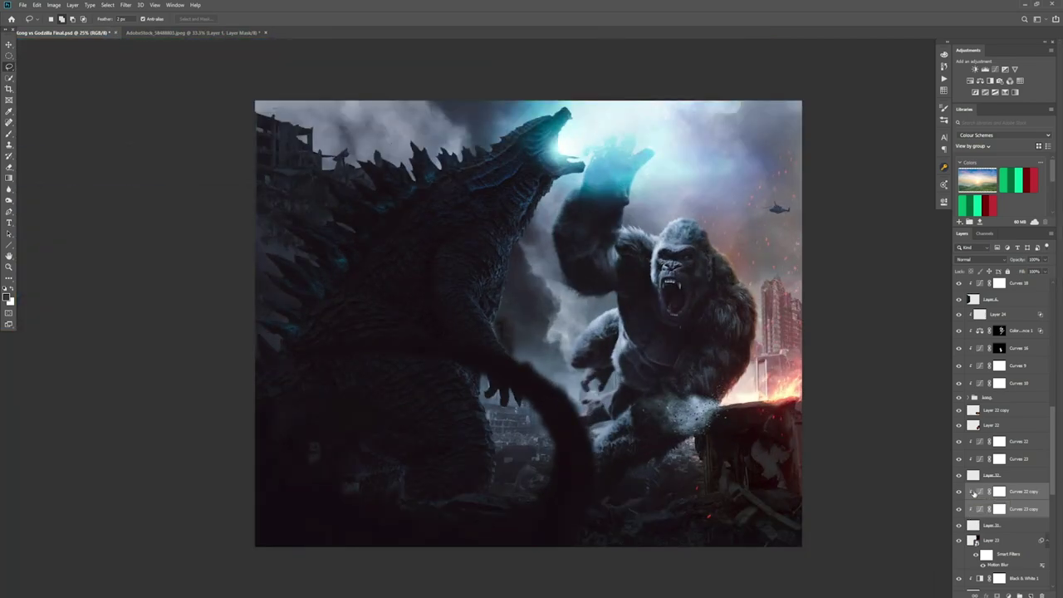
scroll(586, 330, up, 3)
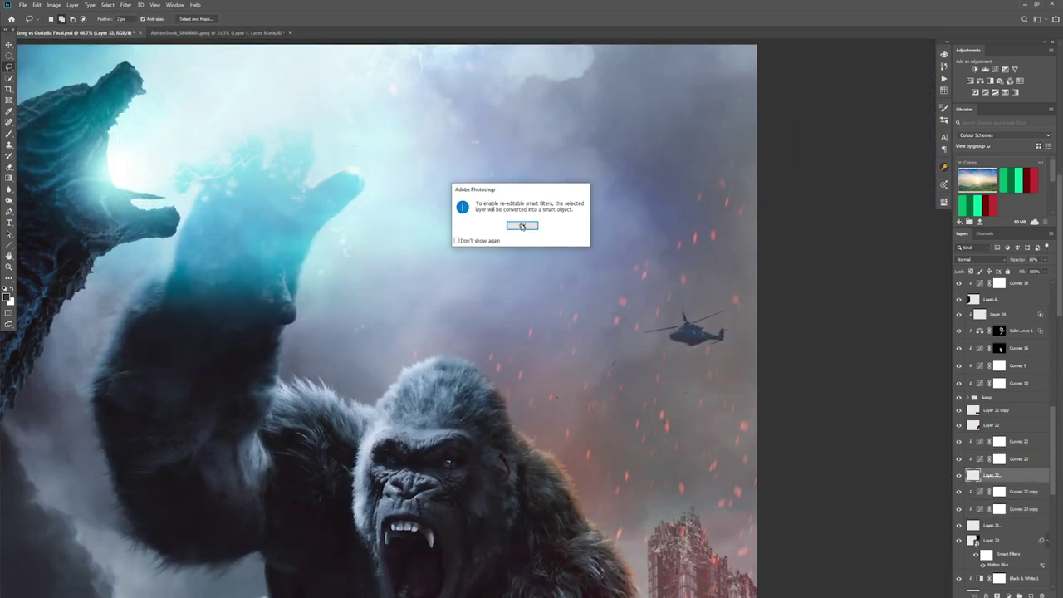
Convert the helicopter body for Smart Filters and apply Motion Blur to it.
click(519, 226)
click(126, 5)
mouse_move(130, 102)
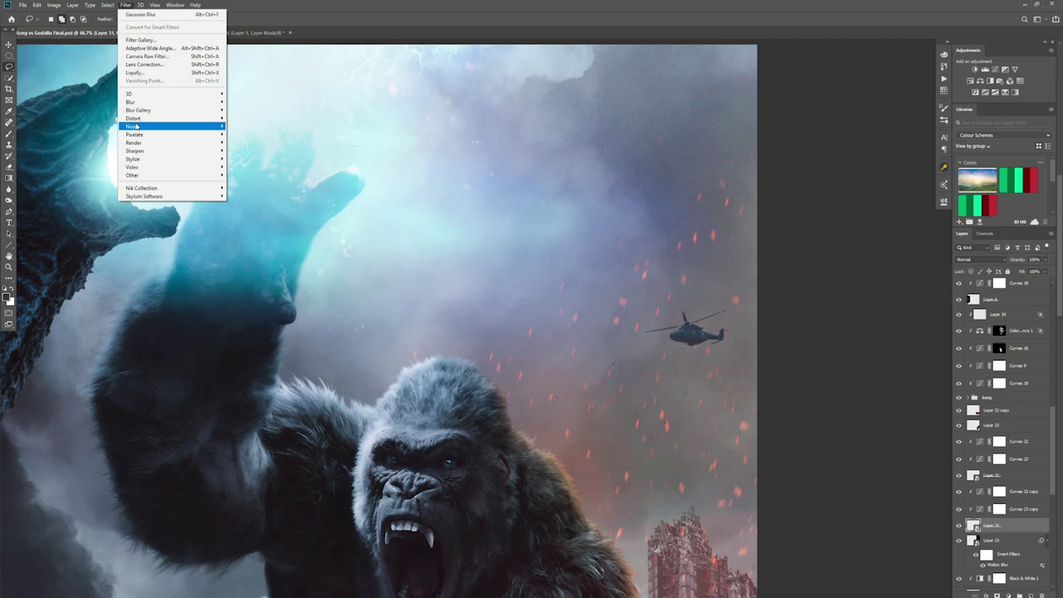
click(249, 198)
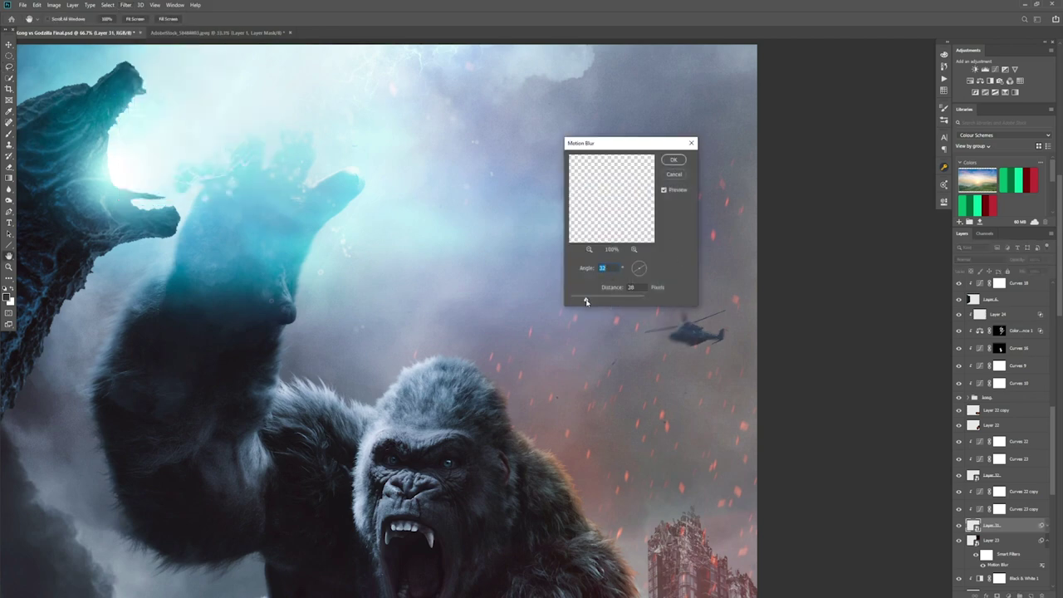
key(Return)
key(b)
Apply the same Motion Blur to the rotor layer Layer 32.
click(973, 477)
key(ctrl+alt+f)
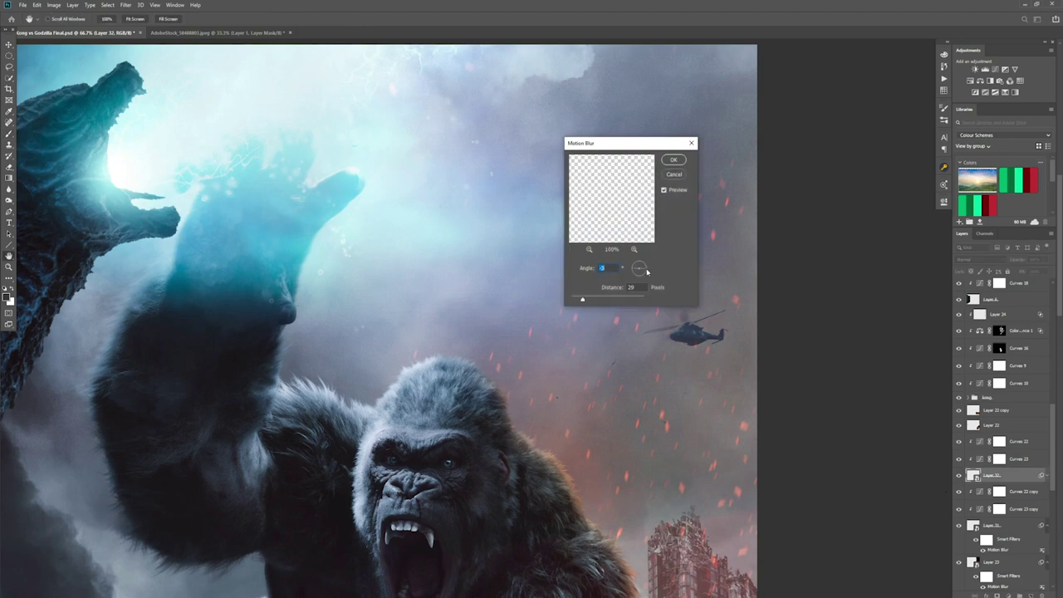
key(Return)
key(ctrl+0)
Group the helicopter layers into a group named 'helicopter'.
right_click(1008, 440)
click(988, 98)
text(helicopter)
key(Return)
click(833, 273)
key(Return)
Load Godzilla's outline as a selection, feather it, then deselect.
scroll(1005, 419, down, 5)
scroll(1006, 419, down, 1)
ctrl+click(986, 419)
click(101, 5)
click(141, 86)
key(Return)
click(992, 434)
key(ctrl+d)
Review the Hue/Saturation 6 adjustment settings.
scroll(997, 445, down, 2)
scroll(998, 445, down, 2)
scroll(1000, 431, down, 2)
scroll(1005, 421, down, 2)
scroll(973, 449, up, 4)
double_click(980, 356)
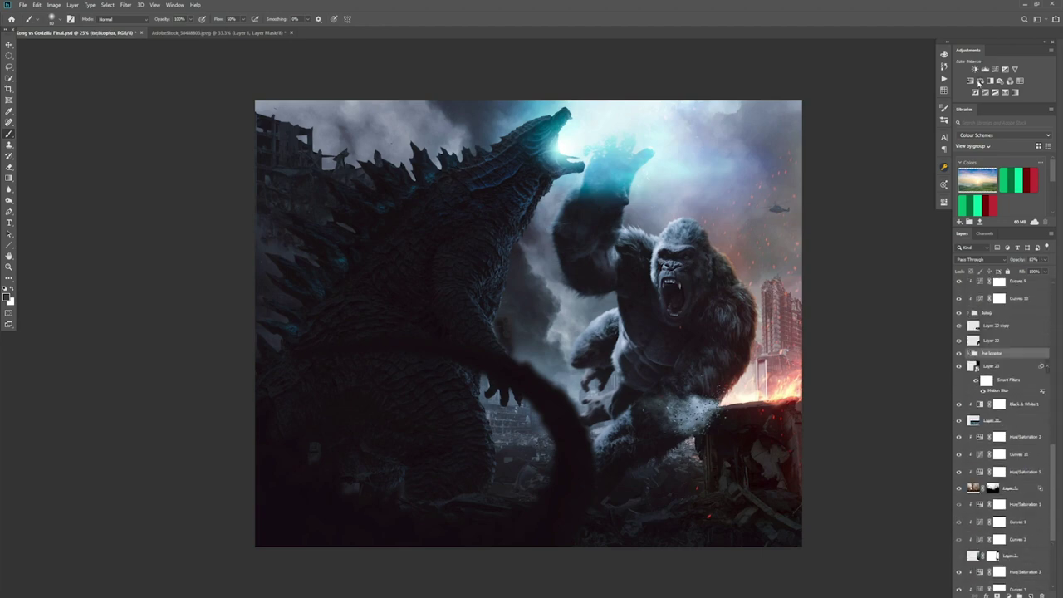
click(919, 197)
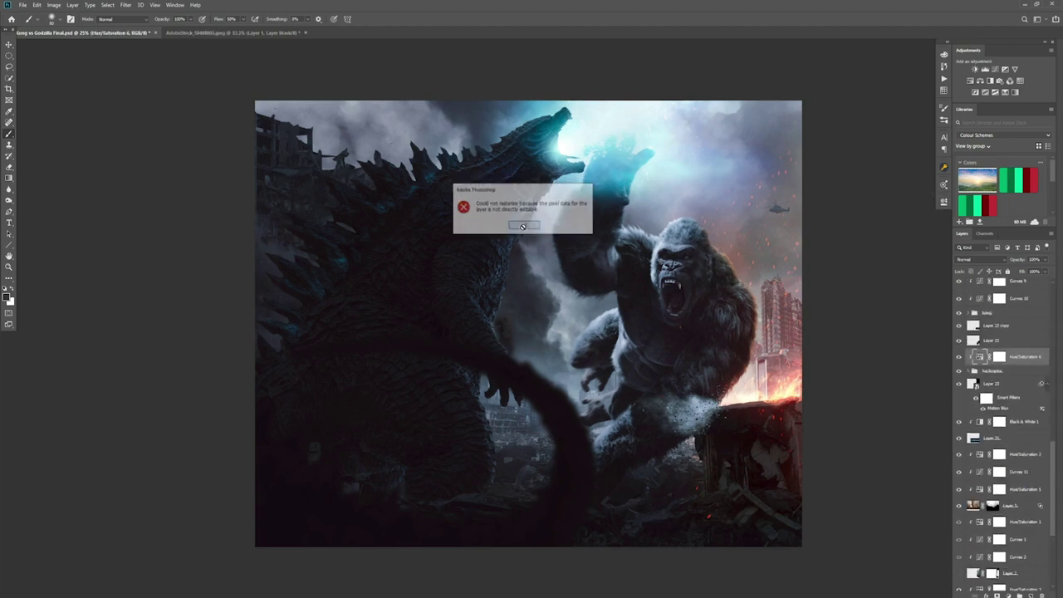
click(23, 5)
Bring the blue flame image in with Linear Light, scaled over Godzilla's neck spines.
click(37, 23)
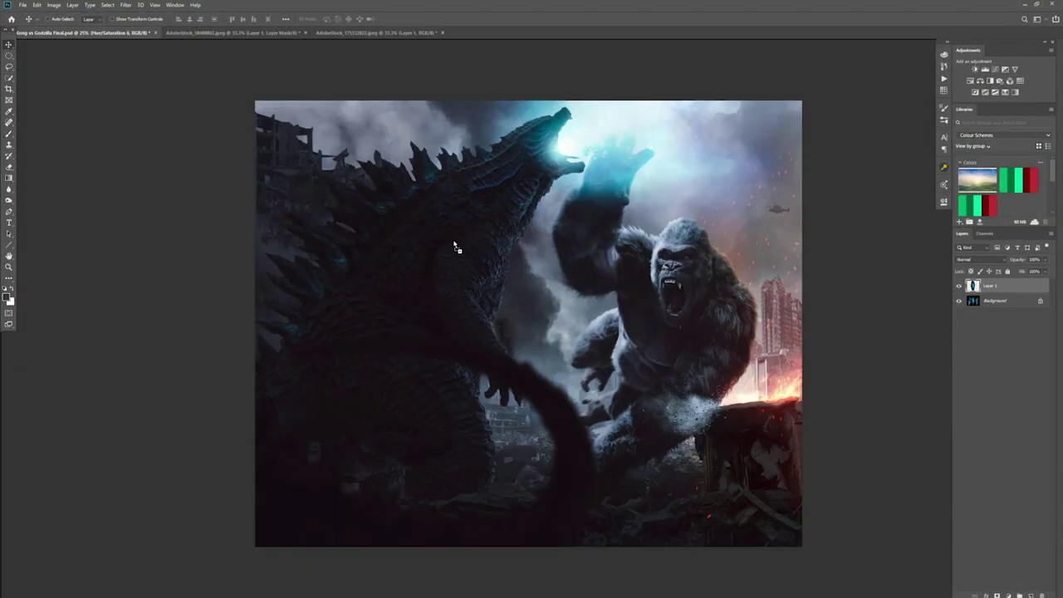
drag(455, 248, 455, 248)
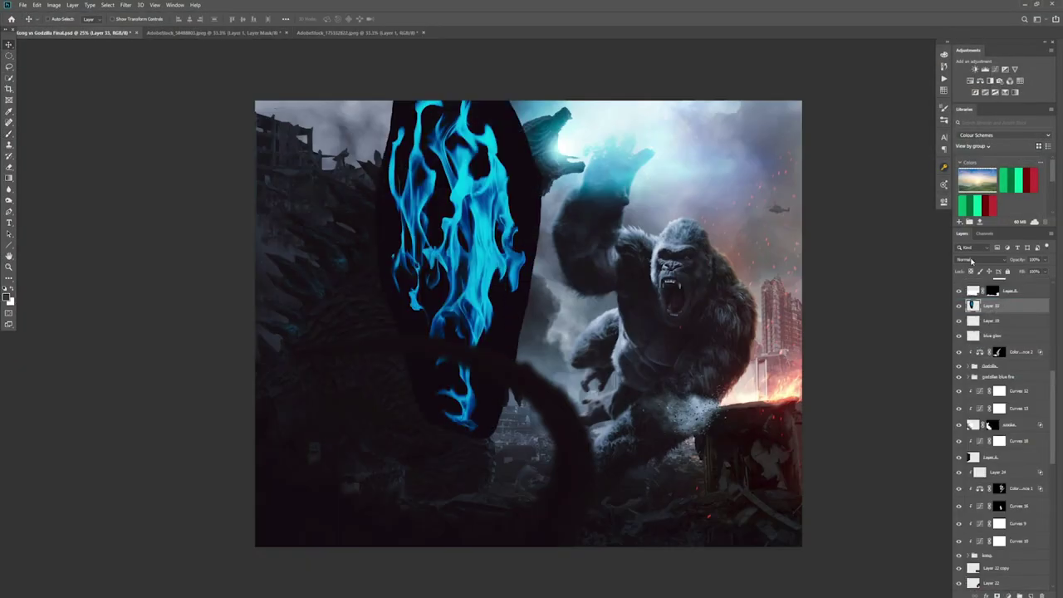
click(980, 260)
click(968, 389)
key(ctrl+t)
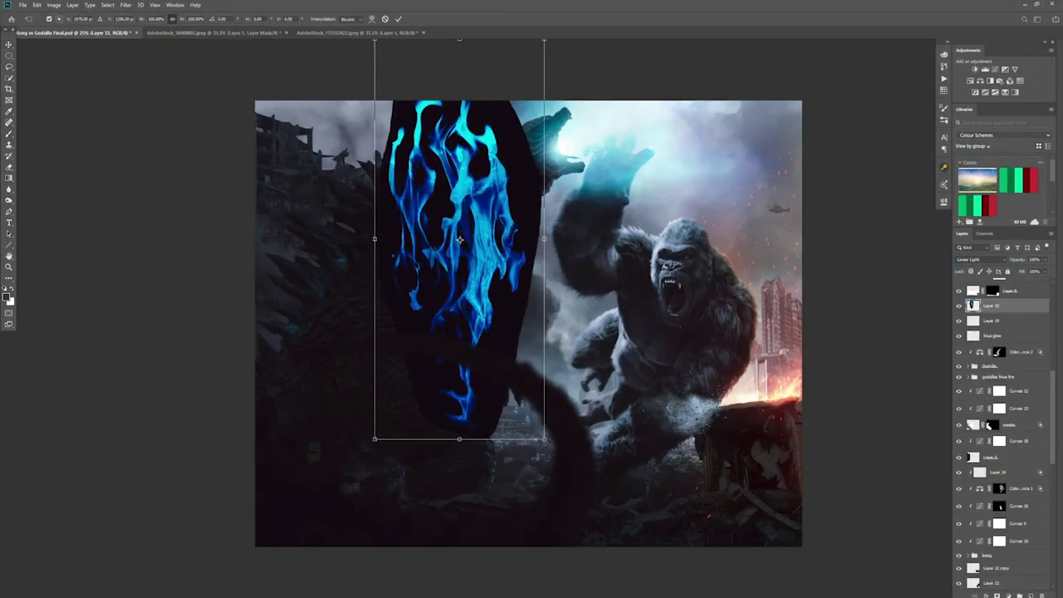
drag(897, 344, 662, 174)
drag(448, 249, 482, 208)
key(Return)
Switch the flame layer to Color Dodge and nudge it slightly lower.
click(980, 260)
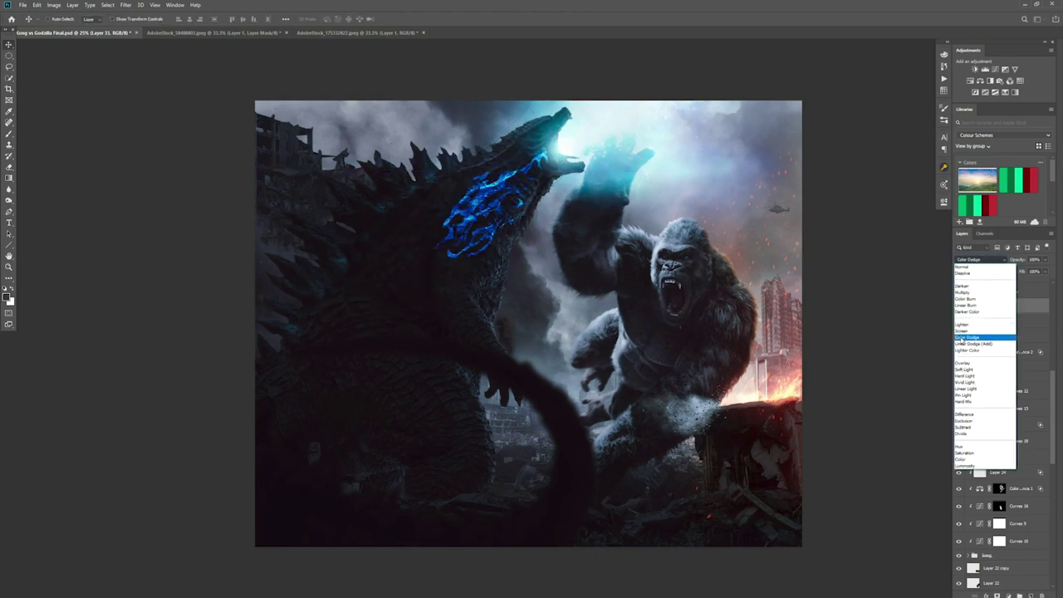
click(977, 367)
drag(514, 155, 517, 166)
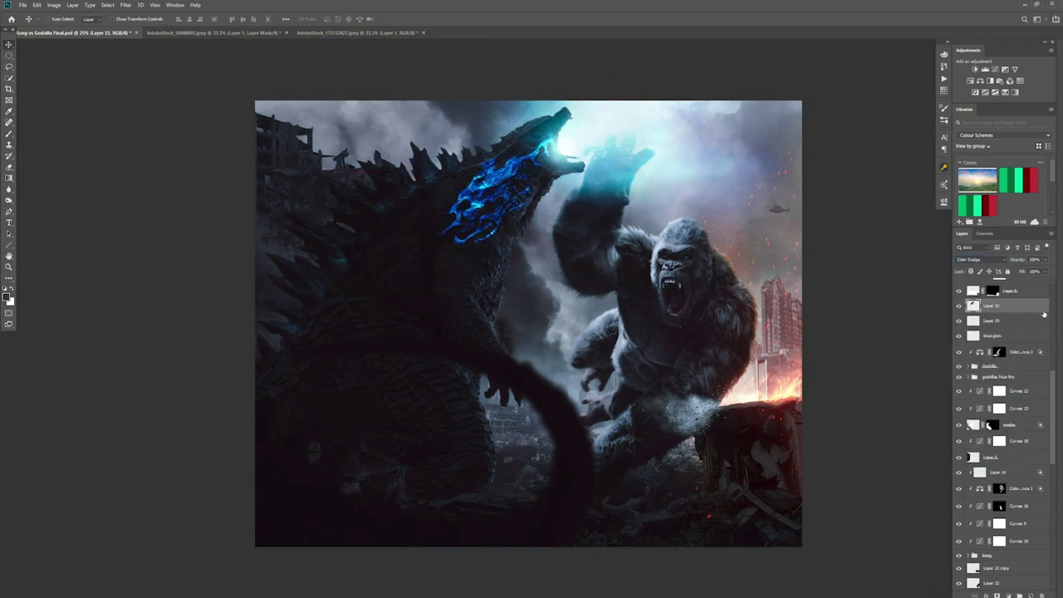
double_click(1021, 305)
key(Return)
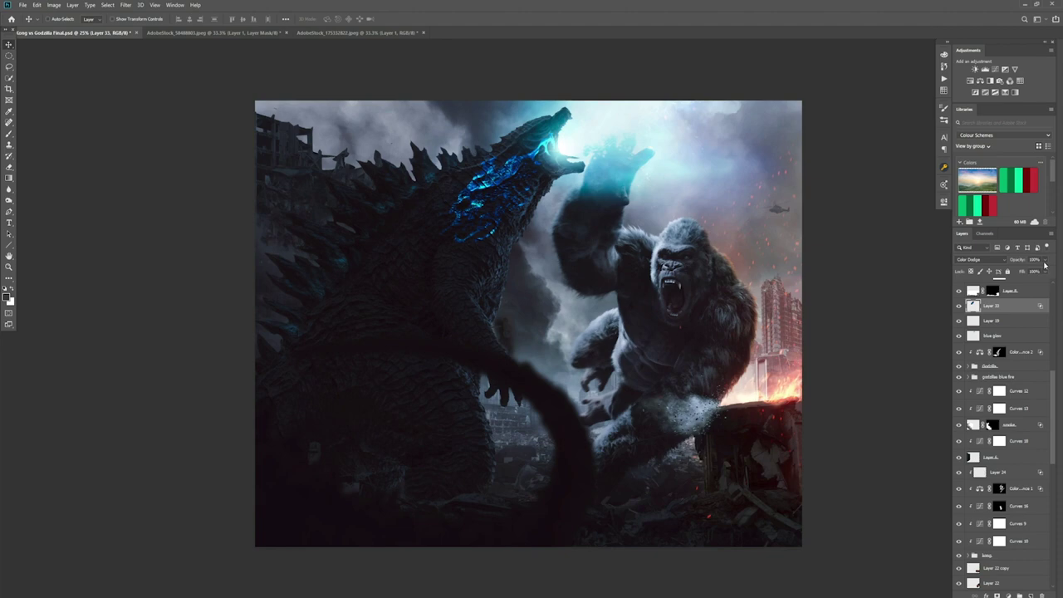
Add a layer mask to the blue glow, paint on it, and save the document.
click(1007, 596)
key(b)
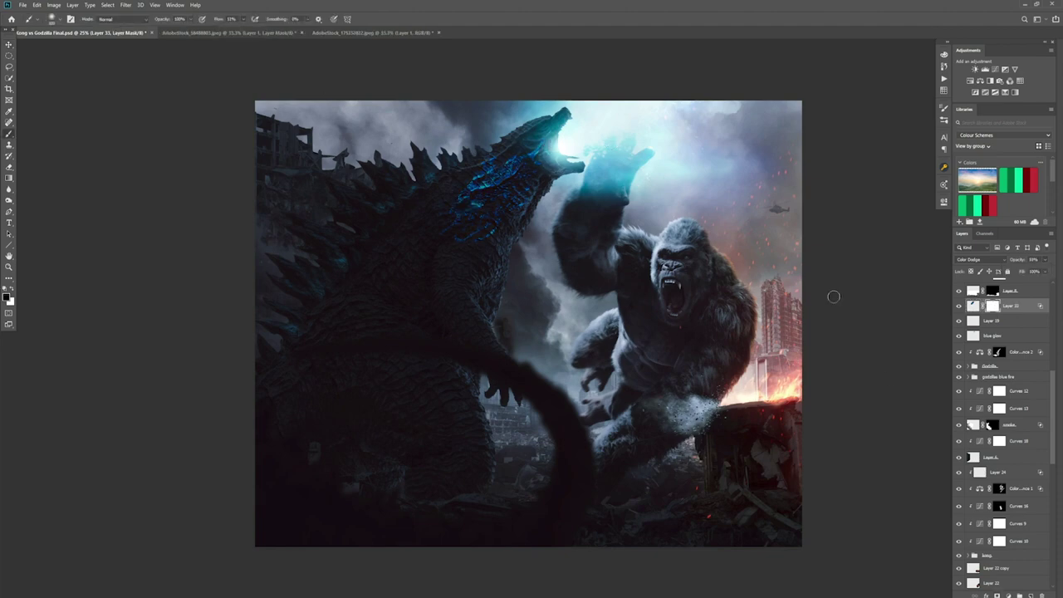
key(ctrl+s)
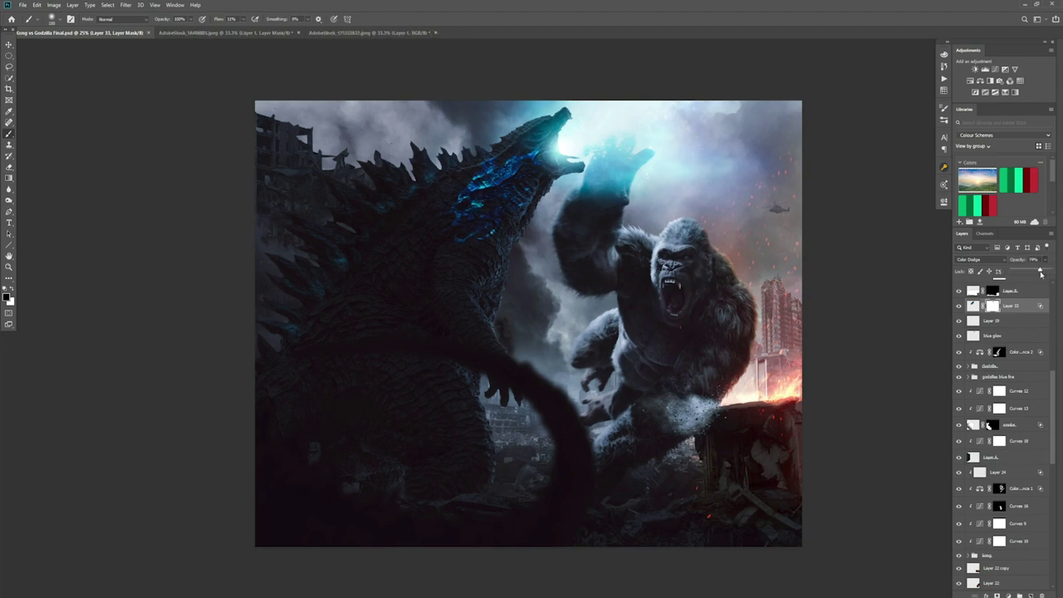
double_click(1021, 304)
click(903, 368)
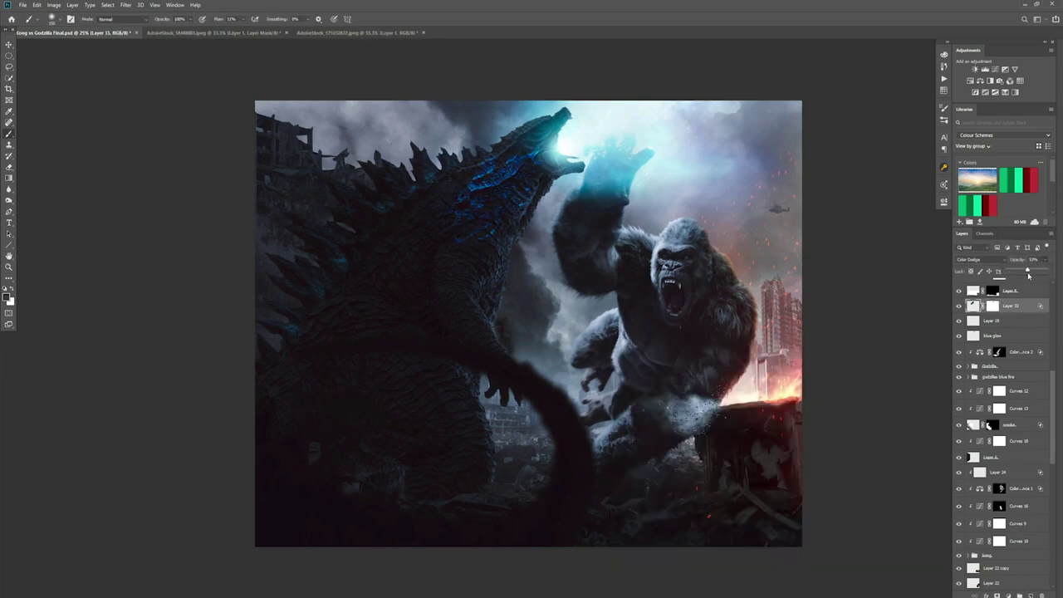
Rotate the blue glow along the spines and drop its opacity to 50%.
key(ctrl+t)
drag(573, 128, 527, 175)
key(Return)
key(b)
key(ctrl+t)
drag(569, 131, 581, 107)
key(Return)
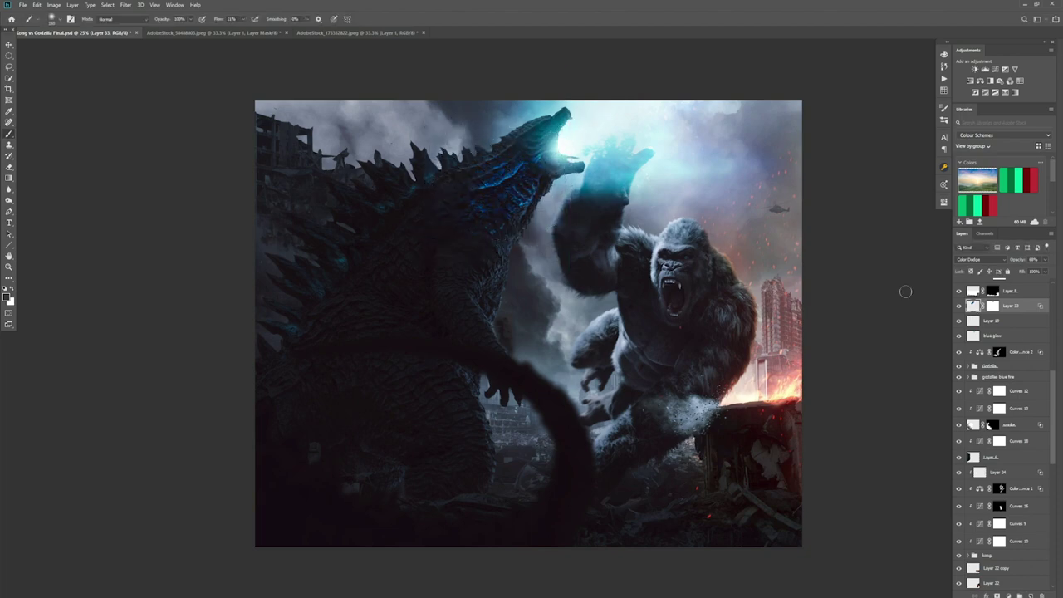
key(5)
scroll(997, 416, up, 5)
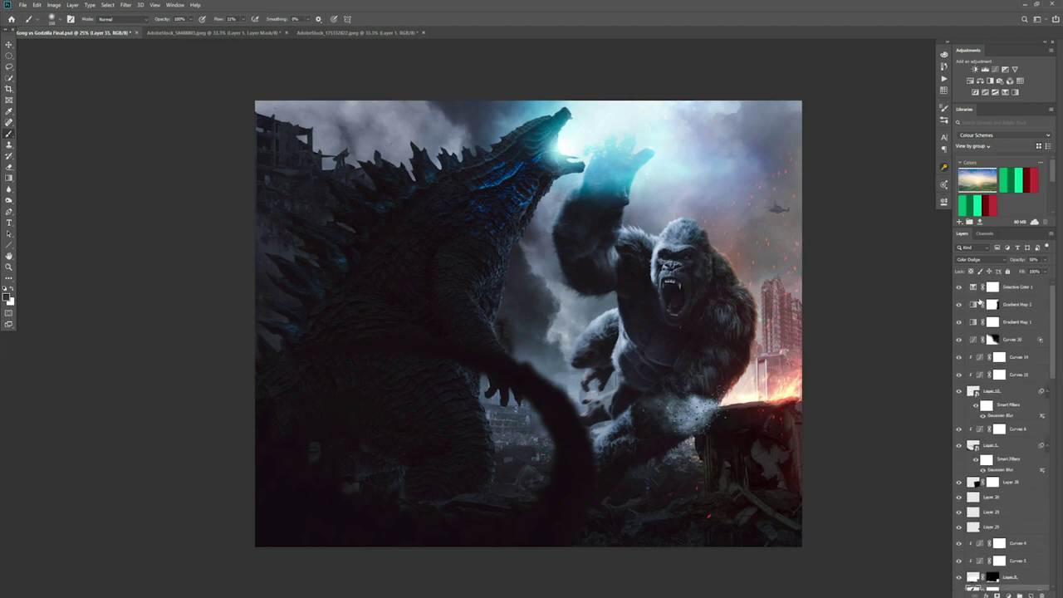
Group the colour grading layers into a group named 'Colour grade'.
shift+click(1005, 286)
right_click(1005, 287)
click(939, 314)
text(Colour grade)
key(Return)
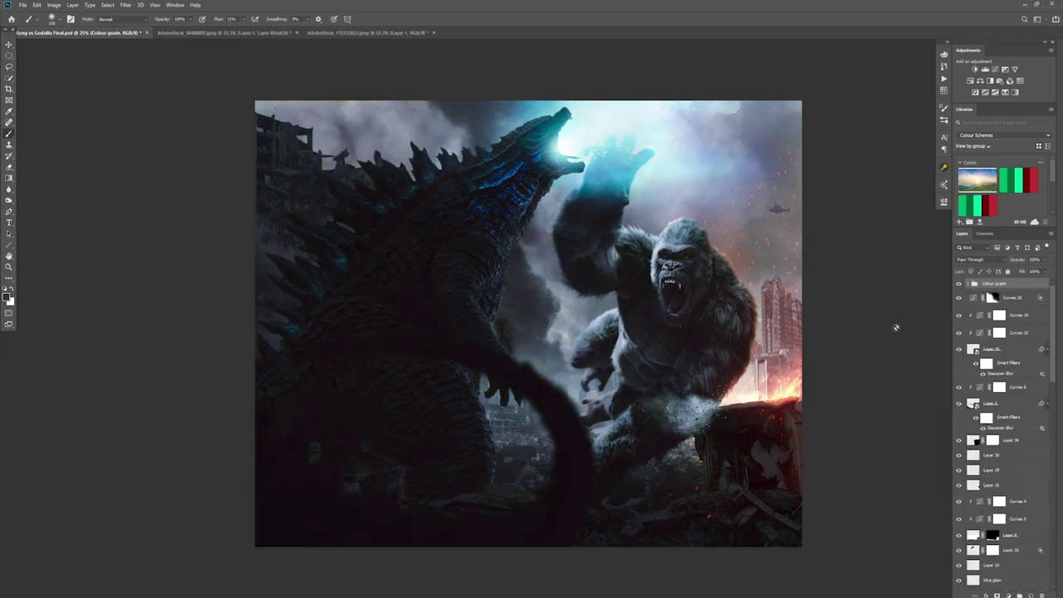
Rename layers to 'Dust debris', 'Godzilla tail' and 'embers'.
double_click(991, 349)
text(Dust debris)
click(970, 404)
text(Godzilla tail)
double_click(1009, 441)
text(embers)
Rename layers to 'fire right', 'glow right' and 'fire rightdirt'.
double_click(991, 455)
text(fire right)
key(Return)
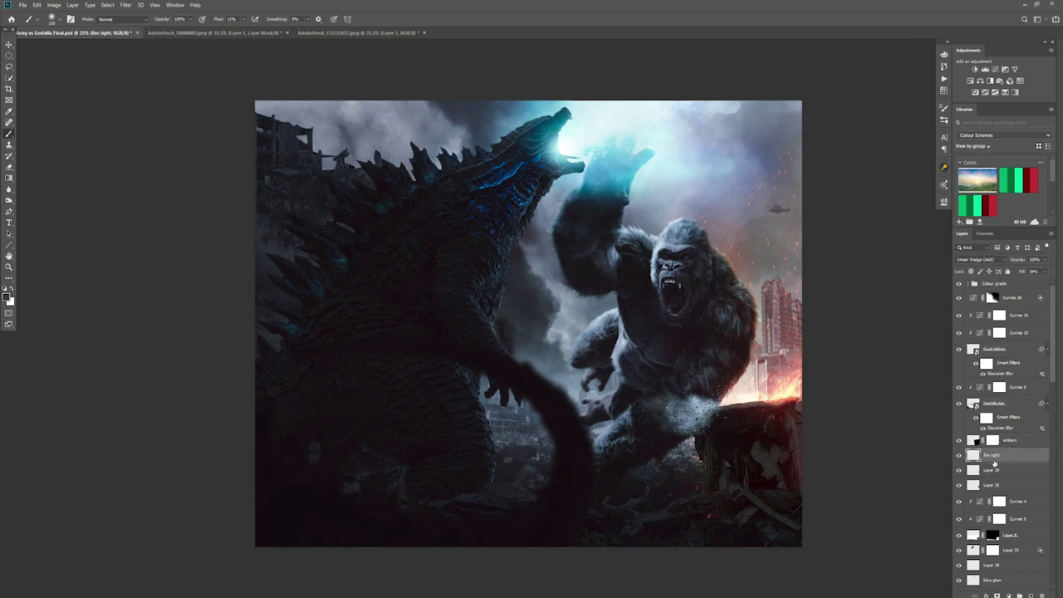
double_click(991, 470)
text(glow right)
double_click(992, 485)
text(fire rightdirt)
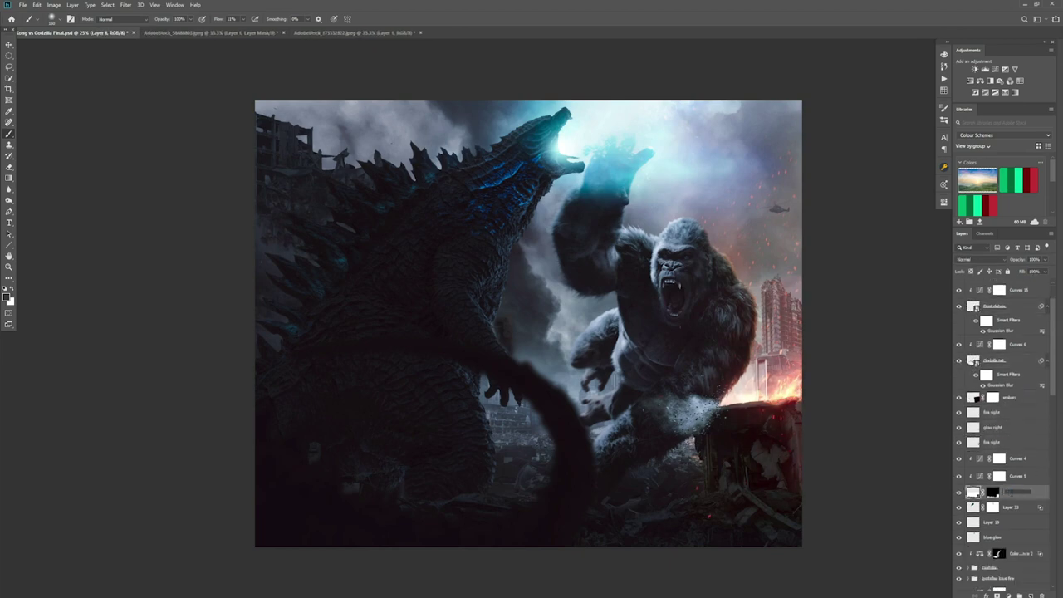
key(Return)
Group another set of layers and check a layer's style settings.
scroll(996, 465, down, 2)
right_click(991, 440)
click(978, 185)
key(Return)
right_click(1012, 380)
click(980, 28)
key(Return)
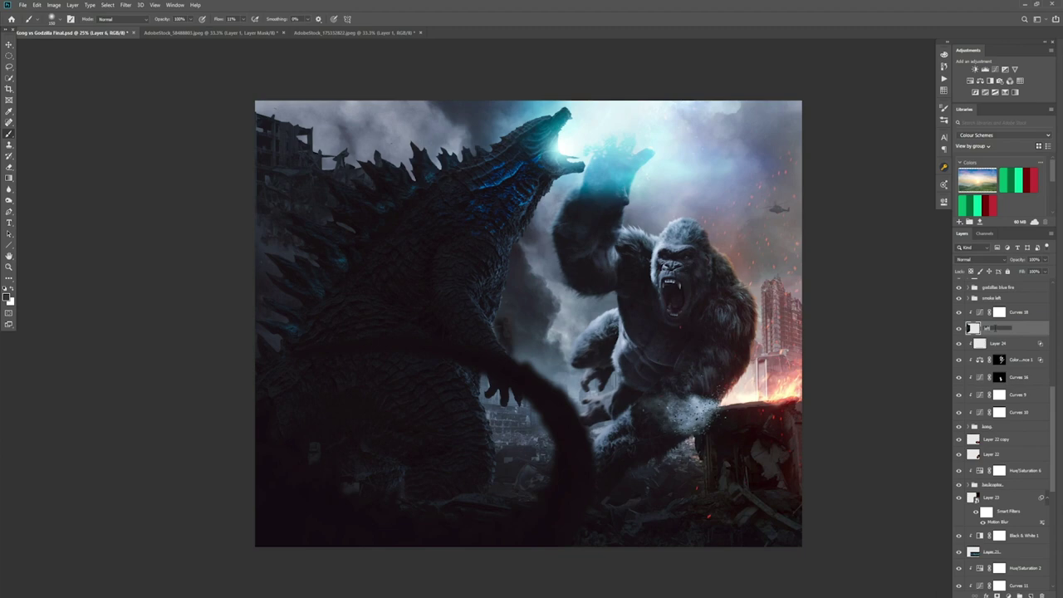
Group Layer 22 and Layer 22 copy into a 'fire right' group.
click(988, 439)
shift+click(988, 454)
right_click(990, 455)
click(988, 185)
key(Return)
Group the background layers into a group named 'back'.
scroll(997, 399, down, 2)
click(989, 372)
shift+click(988, 425)
scroll(997, 399, down, 3)
right_click(988, 280)
click(997, 350)
text(back)
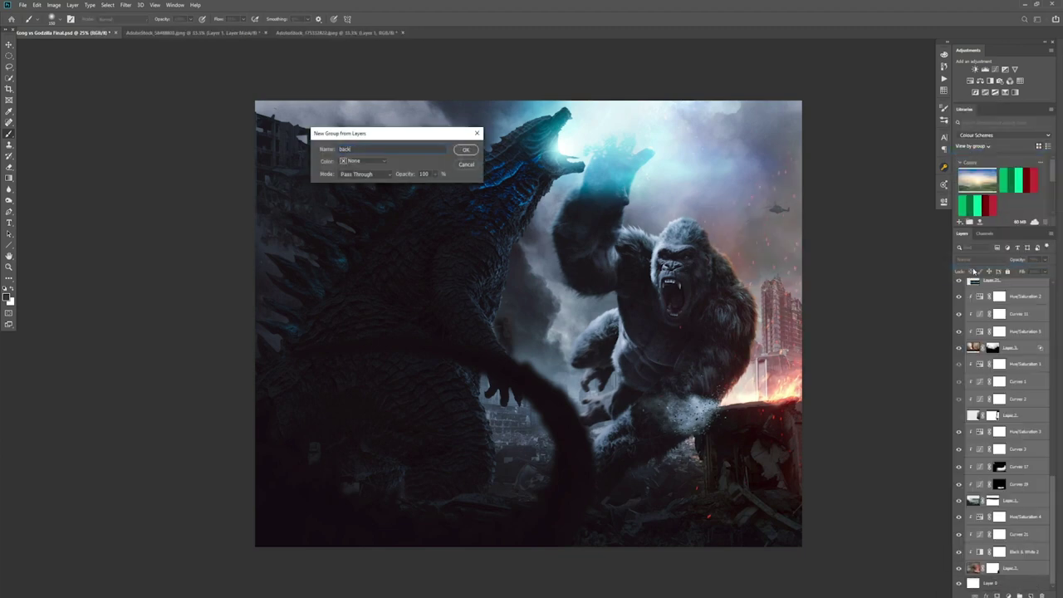
key(Return)
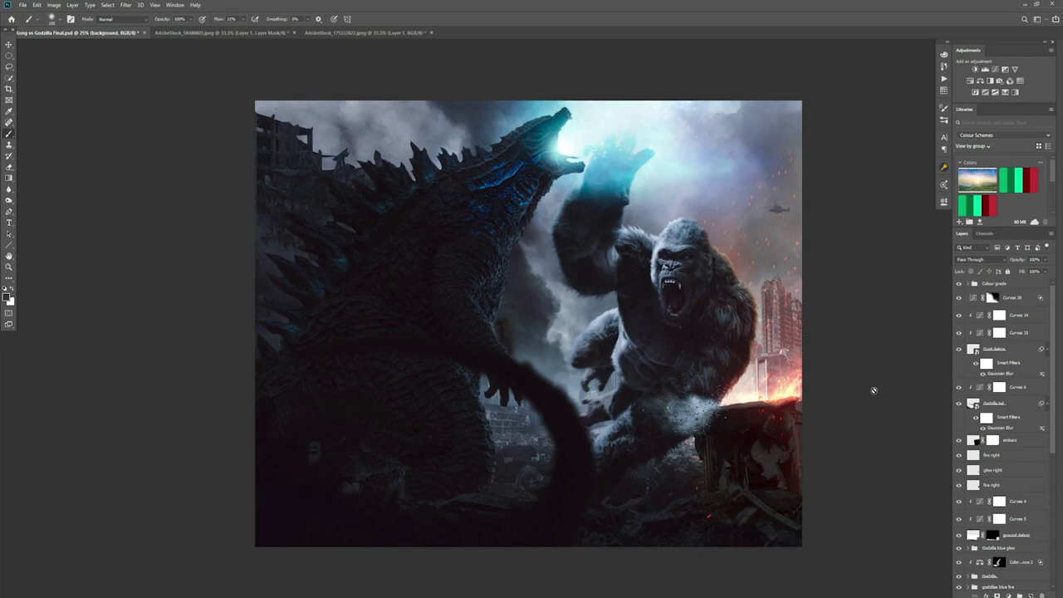
Save the document and stamp all visible layers into a new merged Layer 34.
click(992, 297)
key(ctrl+s)
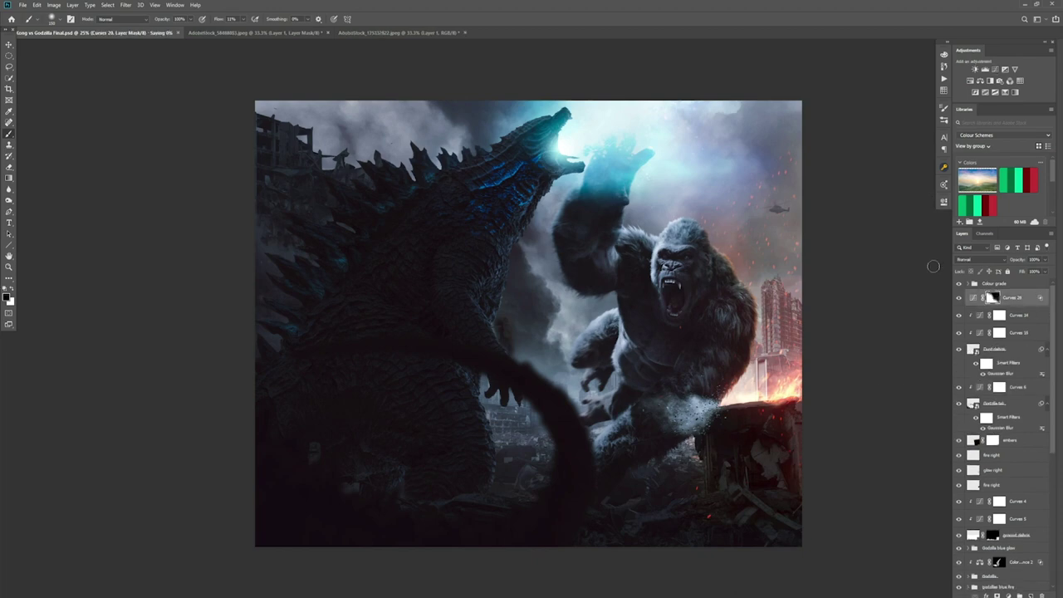
key(ctrl+shift+alt+e)
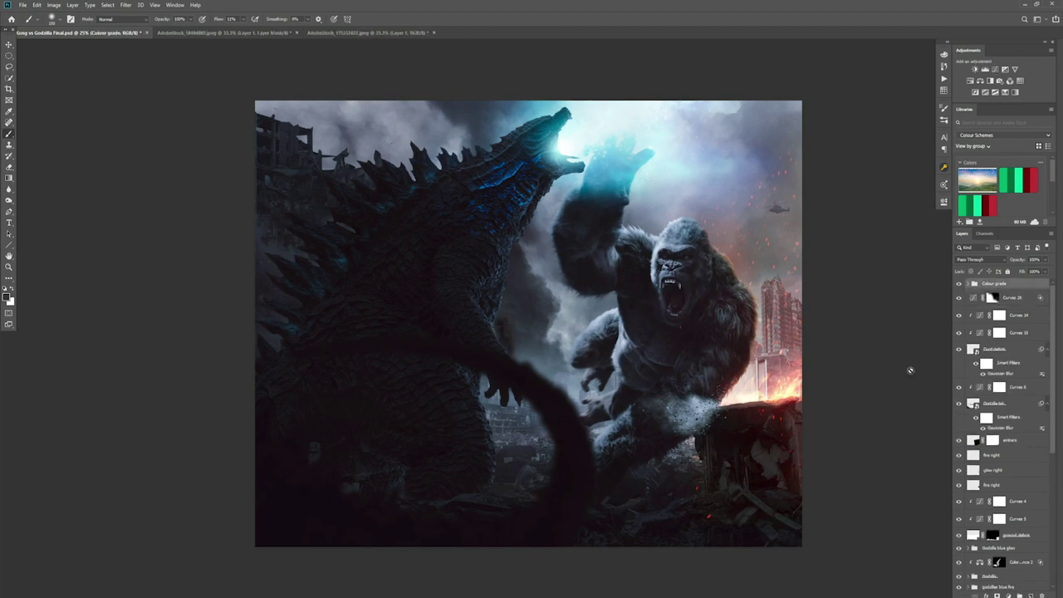
click(125, 4)
Apply Color Efex Pro 4 Bleach Bypass, then add a stamped High Pass layer blended as Overlay.
click(249, 195)
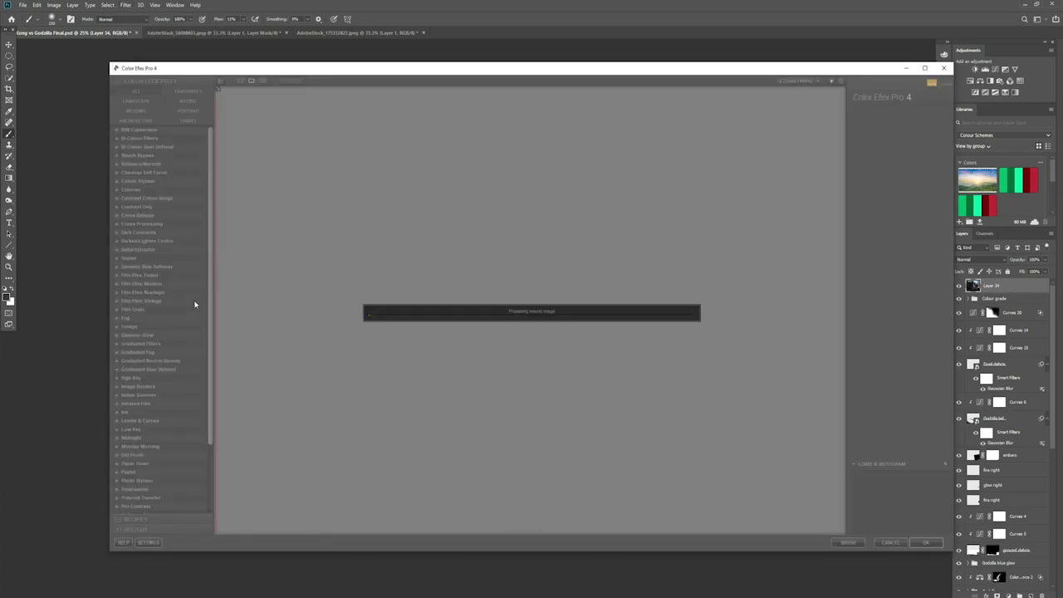
key(Return)
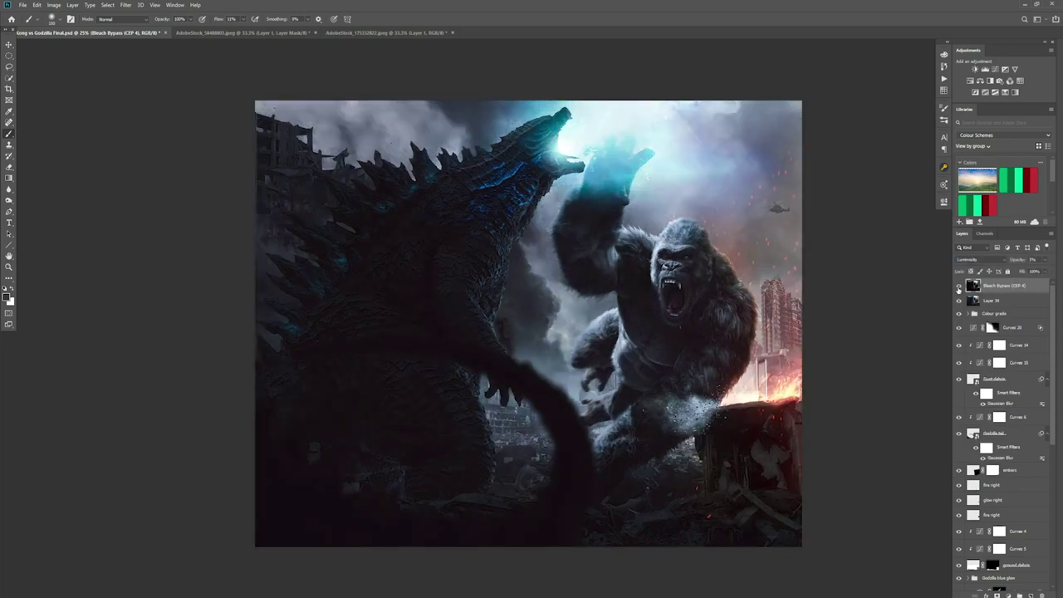
key(ctrl+shift+alt+e)
click(125, 4)
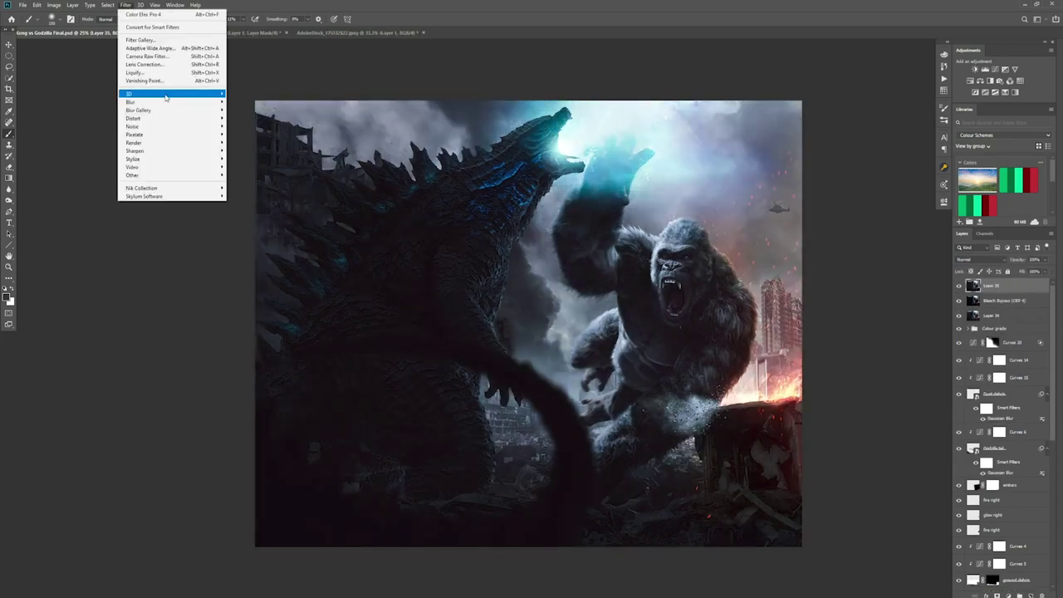
click(250, 192)
click(573, 166)
click(972, 259)
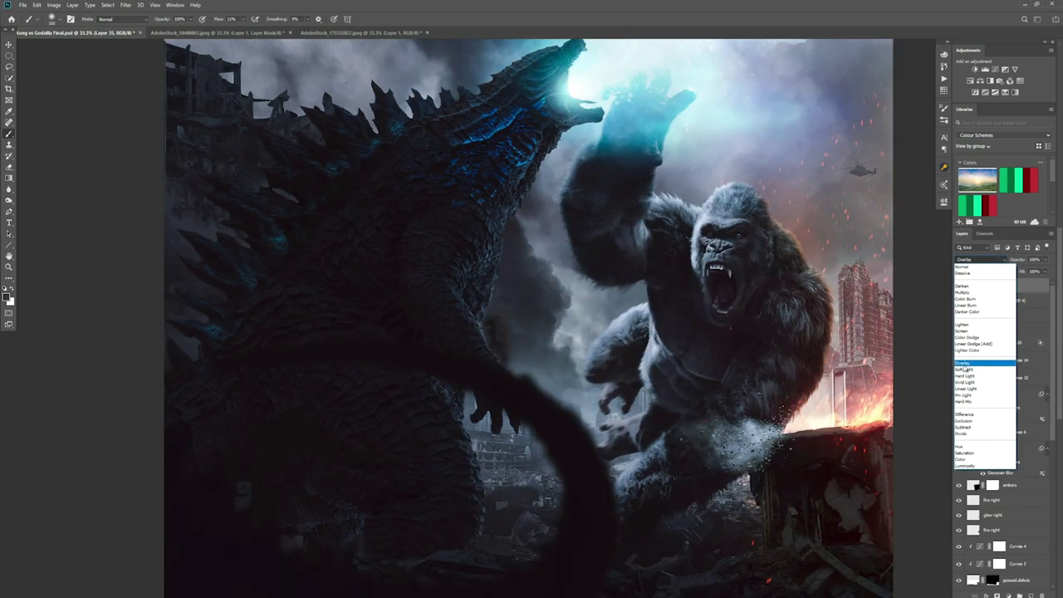
click(963, 363)
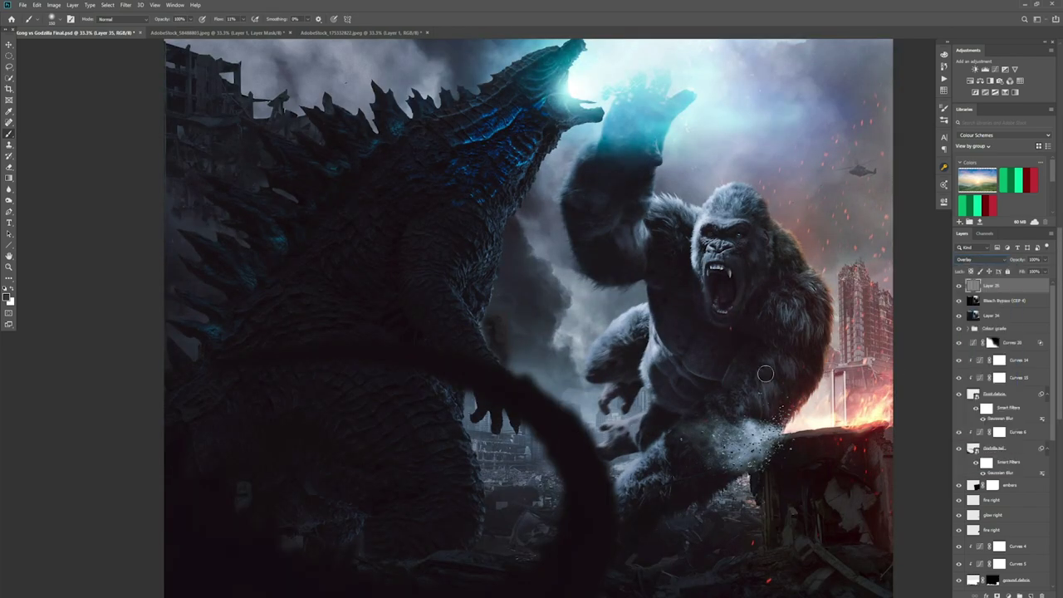
Stamp the visible layers into a new top layer and apply Add Noise.
key(ctrl+minus)
key(ctrl+plus)
key(ctrl+alt+shift+e)
key(ctrl+minus)
click(53, 4)
click(170, 208)
click(125, 4)
click(245, 126)
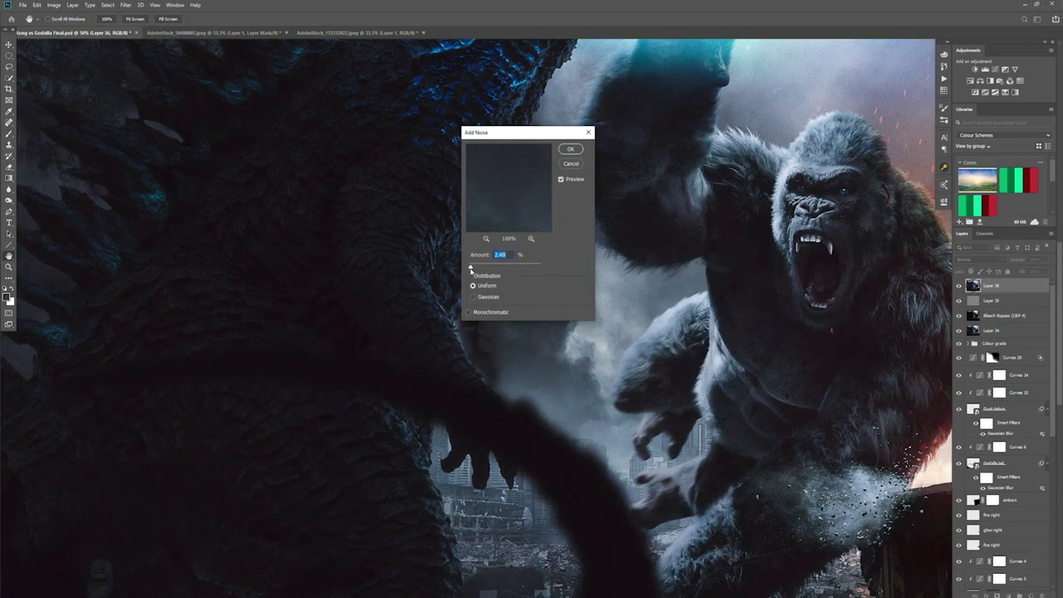
key(Return)
key(ctrl+minus)
key(ctrl+minus)
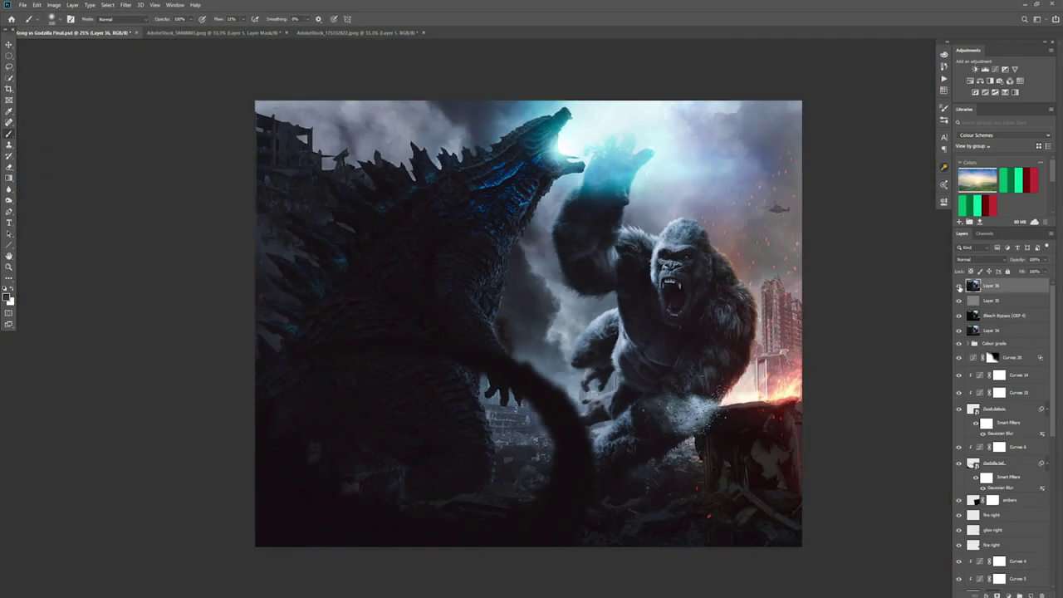